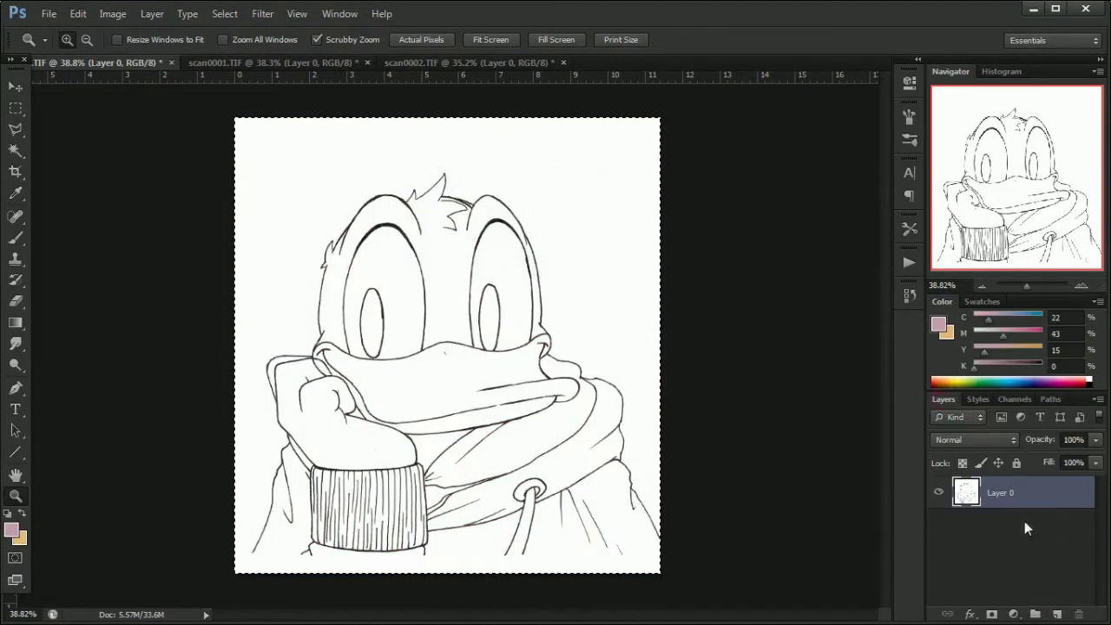
Build a black lineart layer from the first drawing with a BG layer beneath it, and set the background colour to white
click(77, 14)
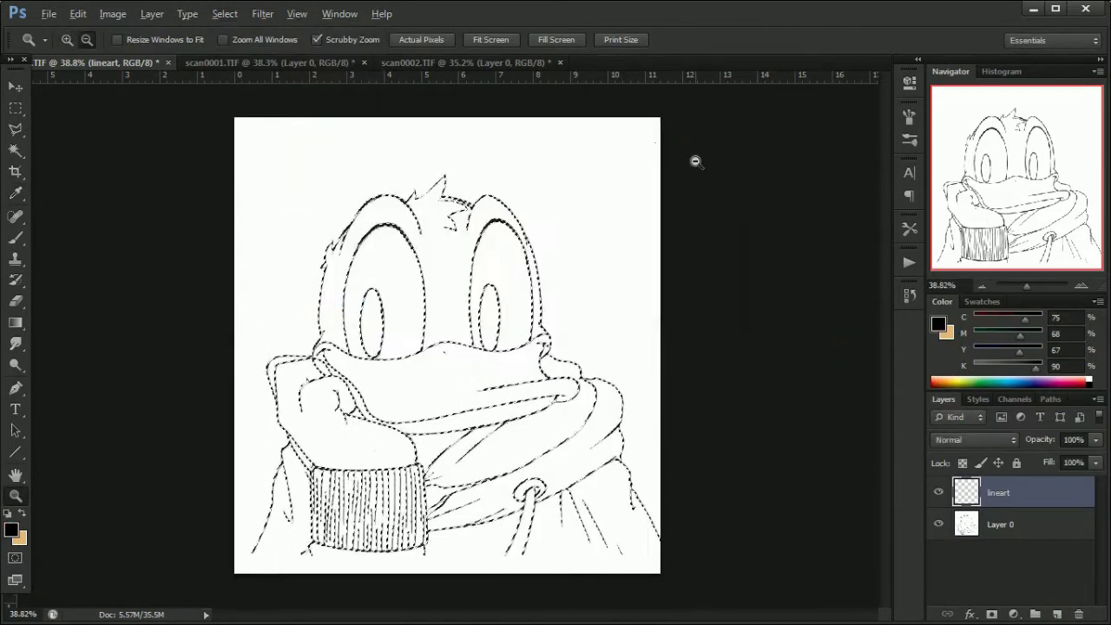
click(1058, 614)
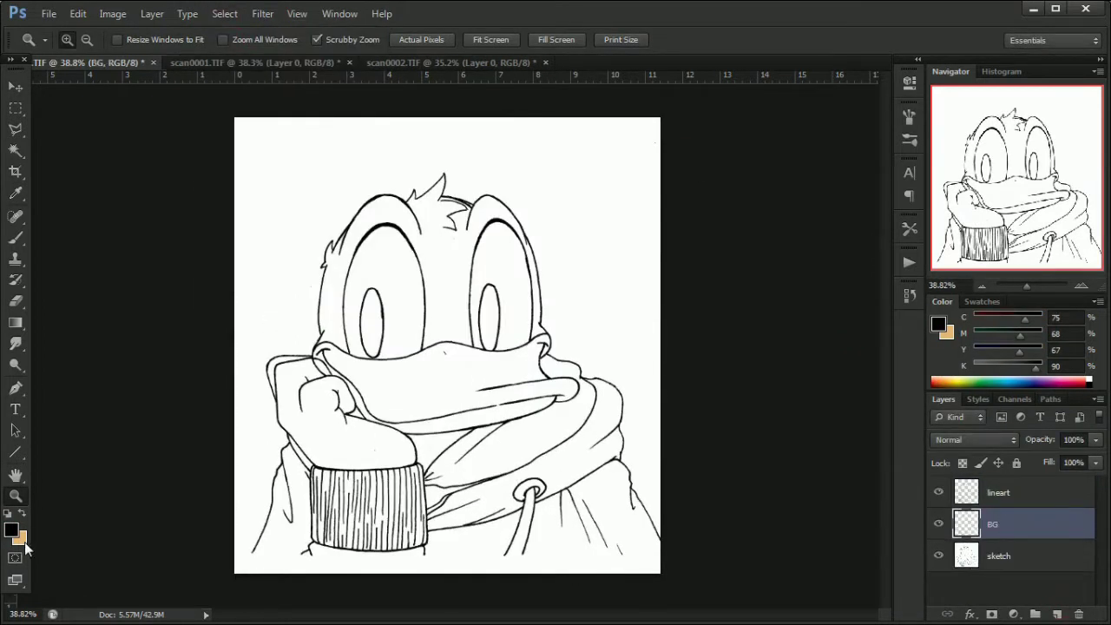
click(23, 539)
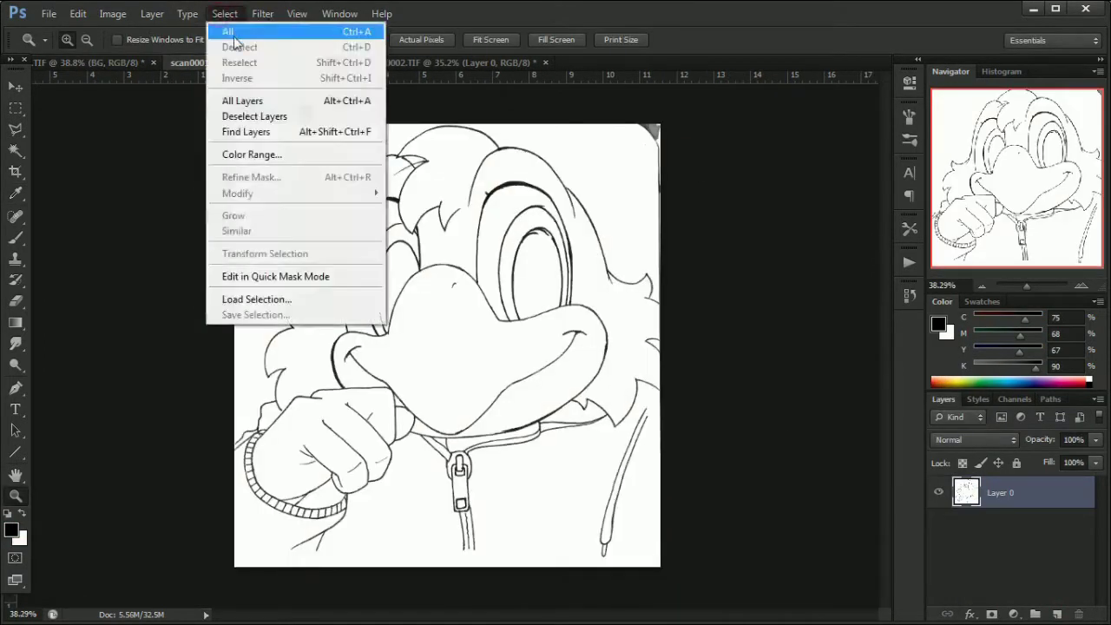
Extract scan0001's lines through a channel selection onto a lineart layer, with a new layer placed between it and the scan
click(228, 31)
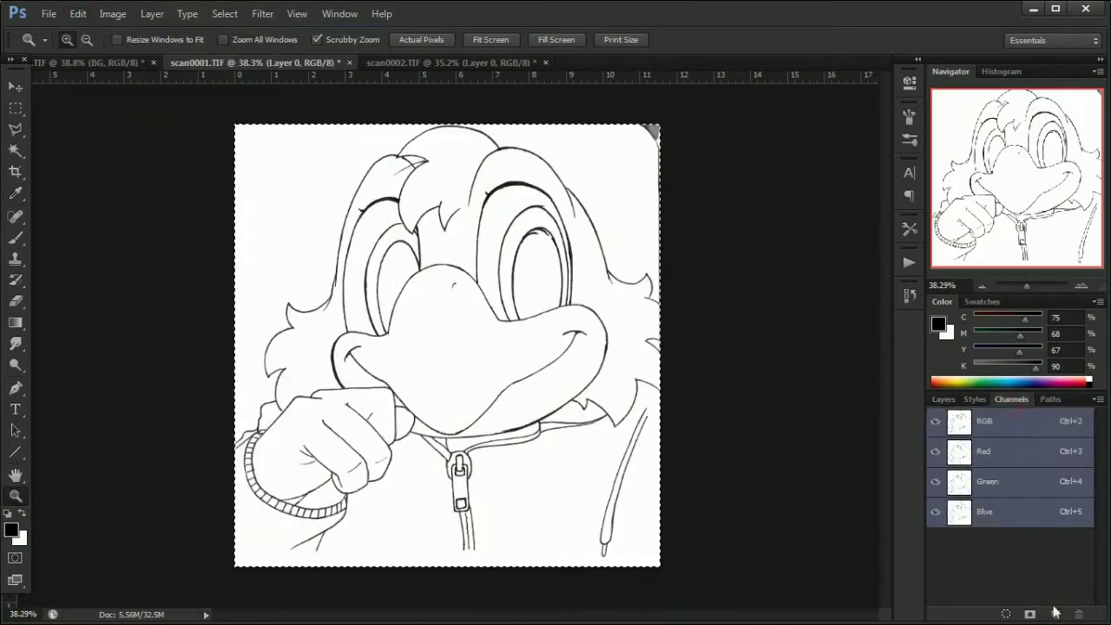
click(224, 14)
click(273, 300)
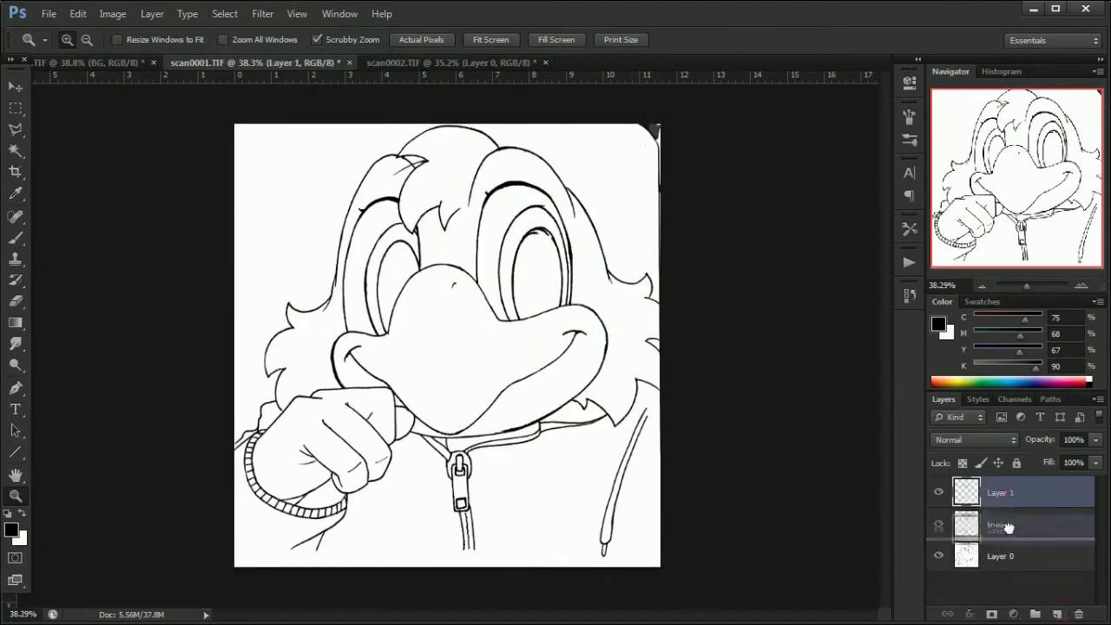
Extract scan0002's lines onto a lineart layer and put a white-filled BG layer beneath it
click(225, 14)
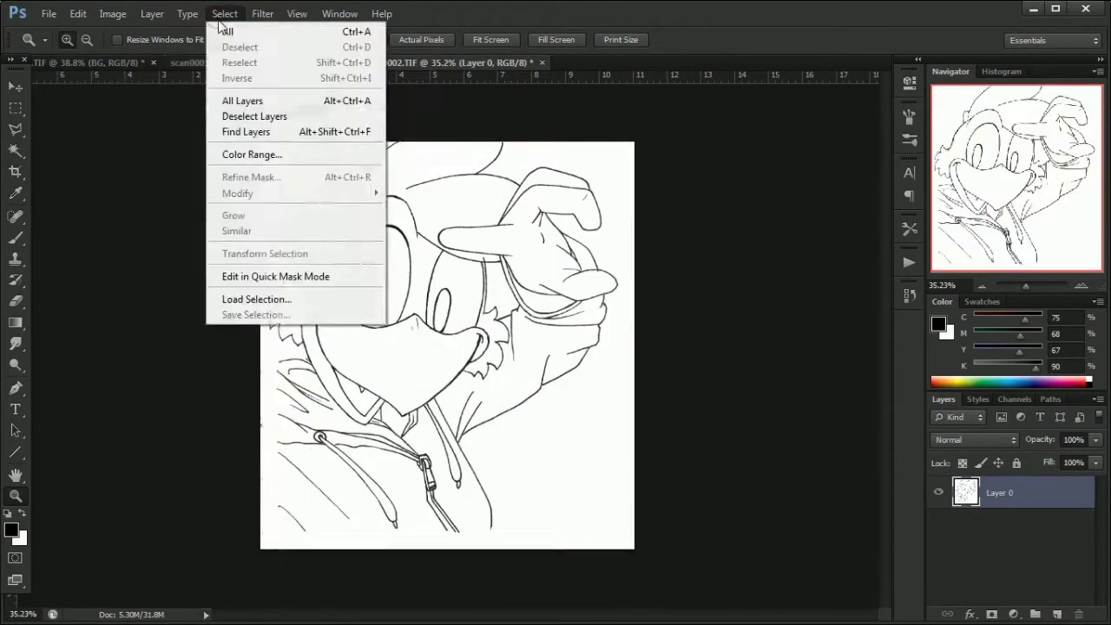
click(228, 32)
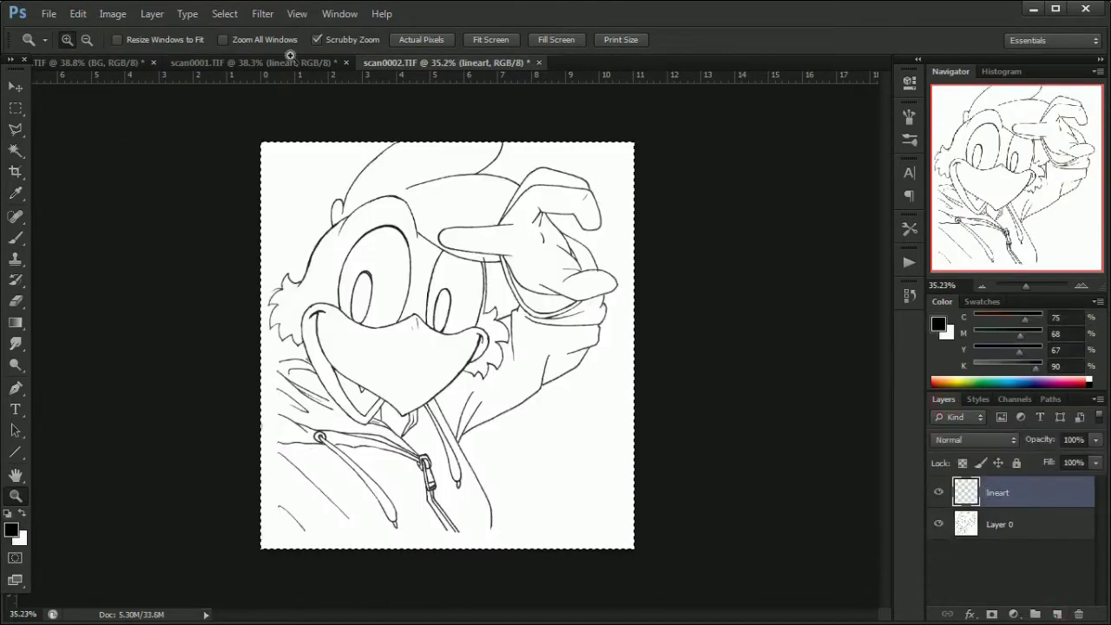
click(482, 225)
key(Return)
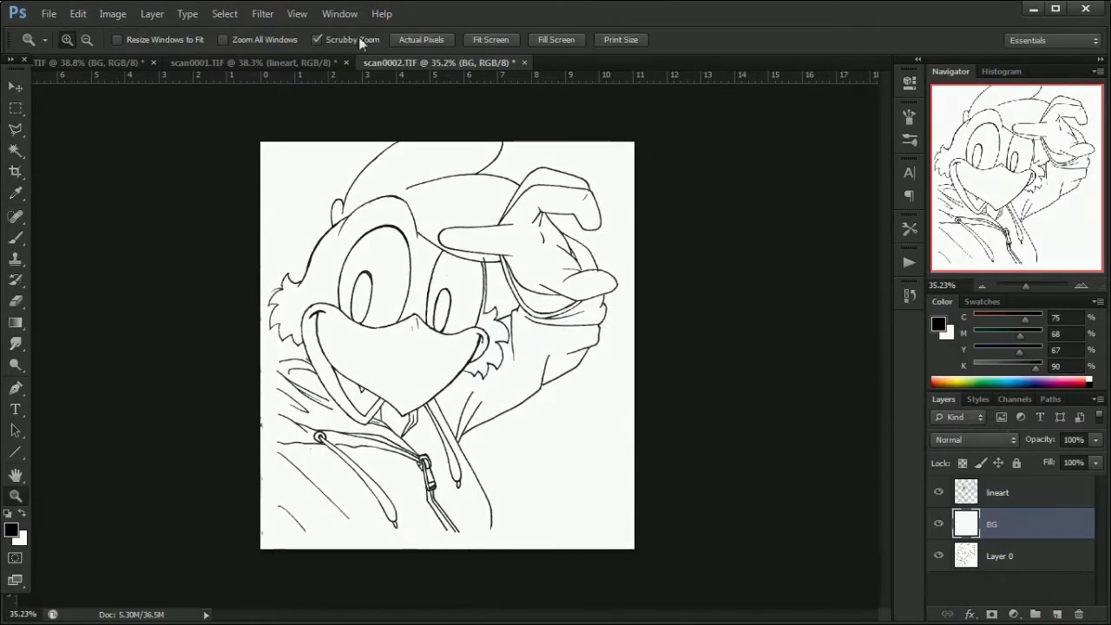
Clean up stray and doubled lines around the eyes on the first drawing's lineart layer with the Polygonal Lasso
click(130, 64)
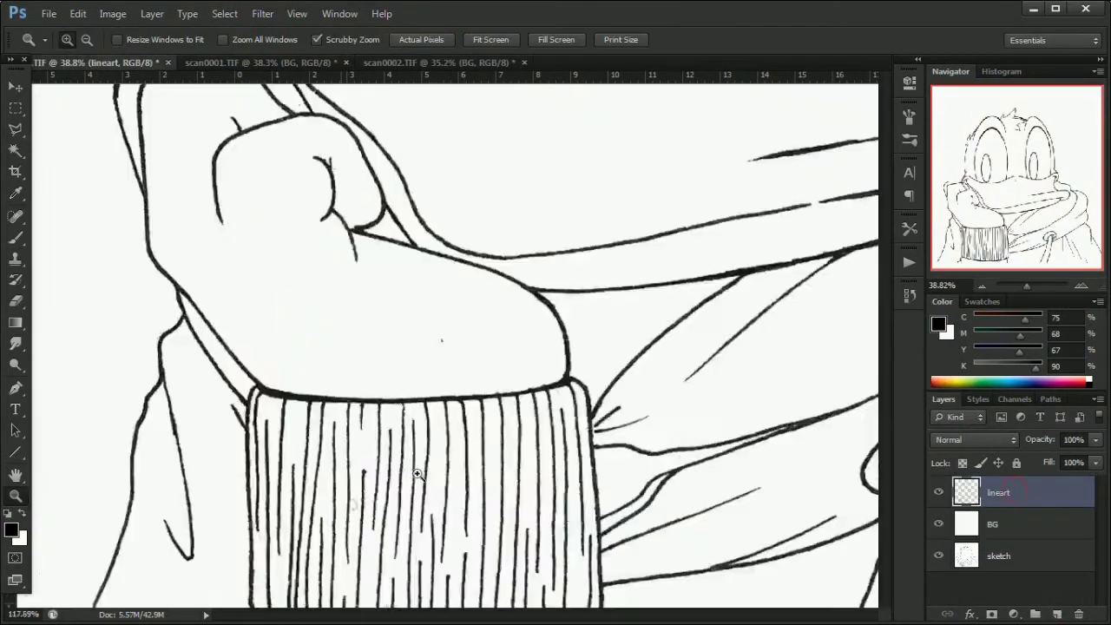
key(l)
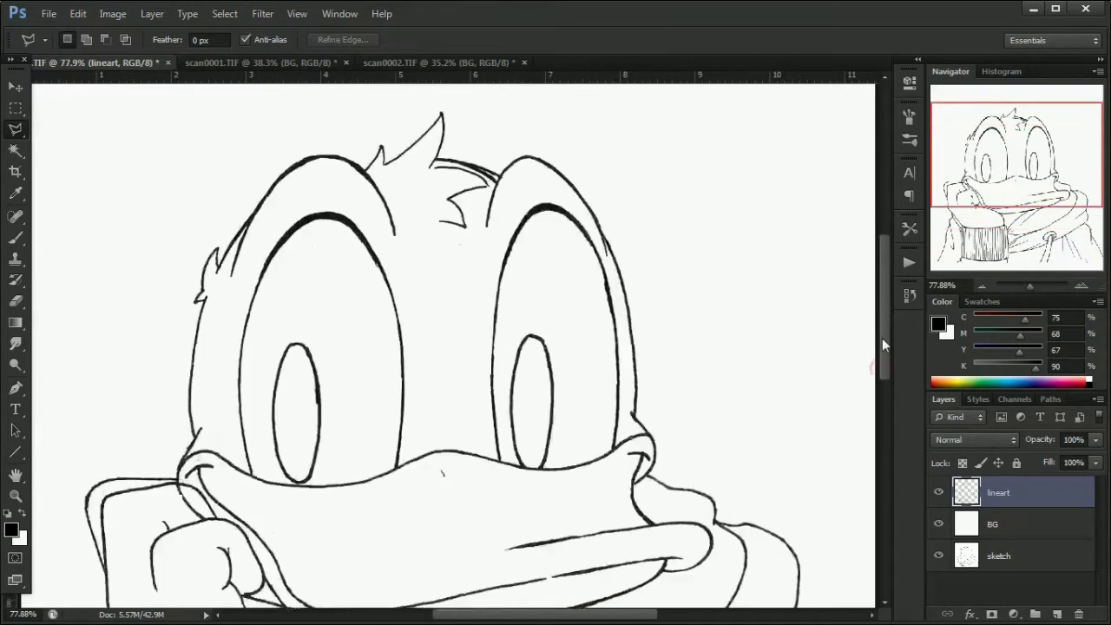
scroll(472, 318, up, 1)
scroll(607, 247, up, 3)
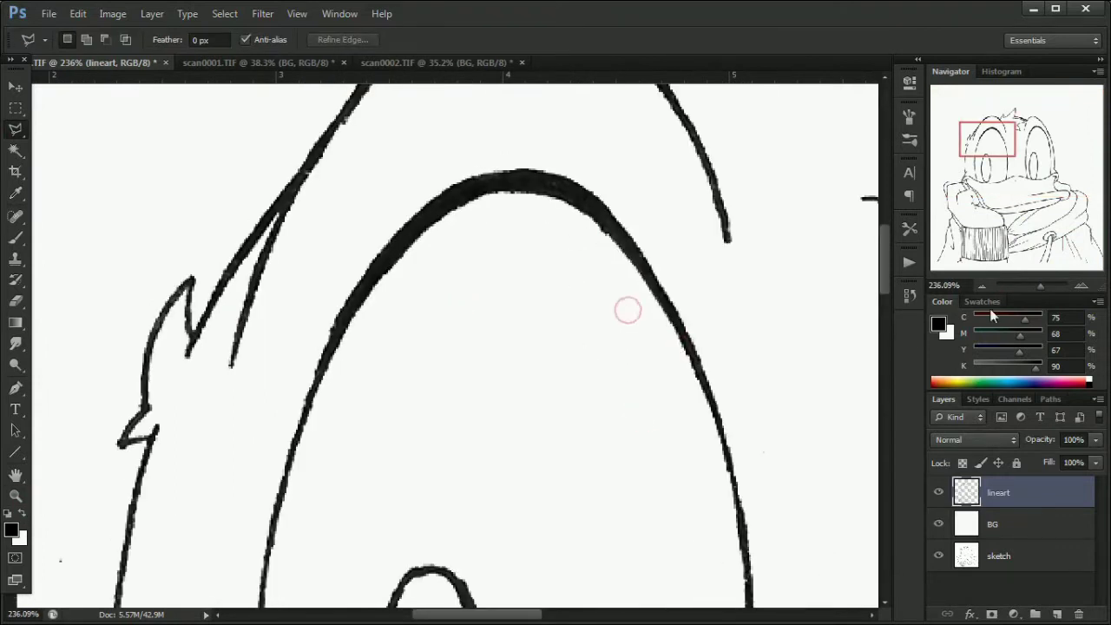
scroll(628, 310, down, 3)
scroll(148, 198, up, 3)
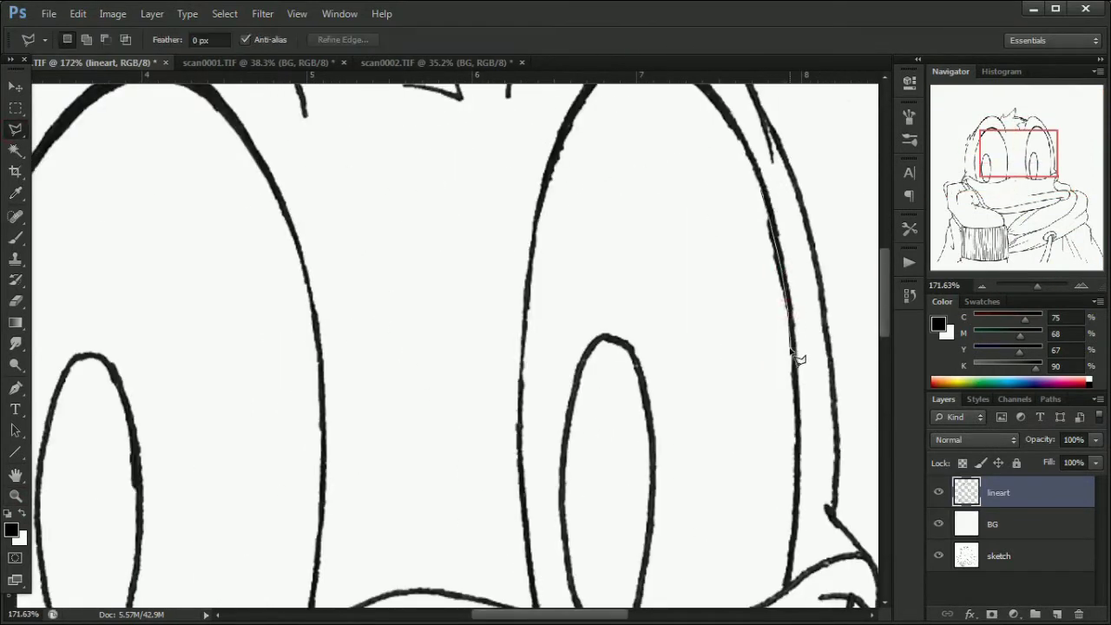
Clean up the excess lines at the hair tuft and where the beak corner meets the hand on the lineart layer
scroll(706, 245, up, 3)
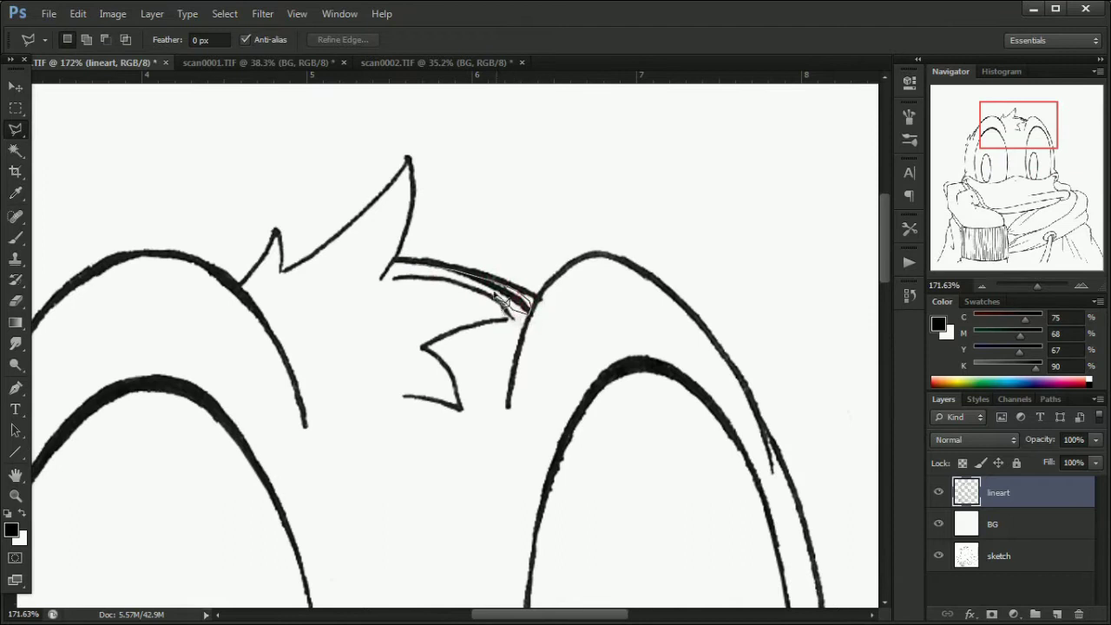
scroll(456, 347, down, 3)
scroll(317, 317, up, 4)
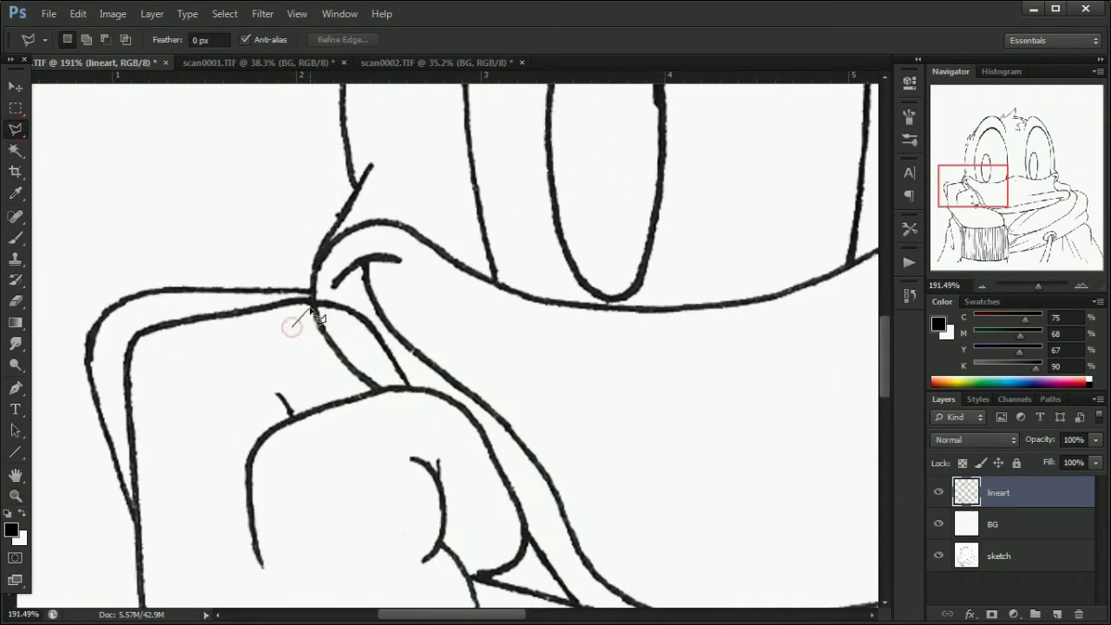
drag(1038, 285, 1026, 285)
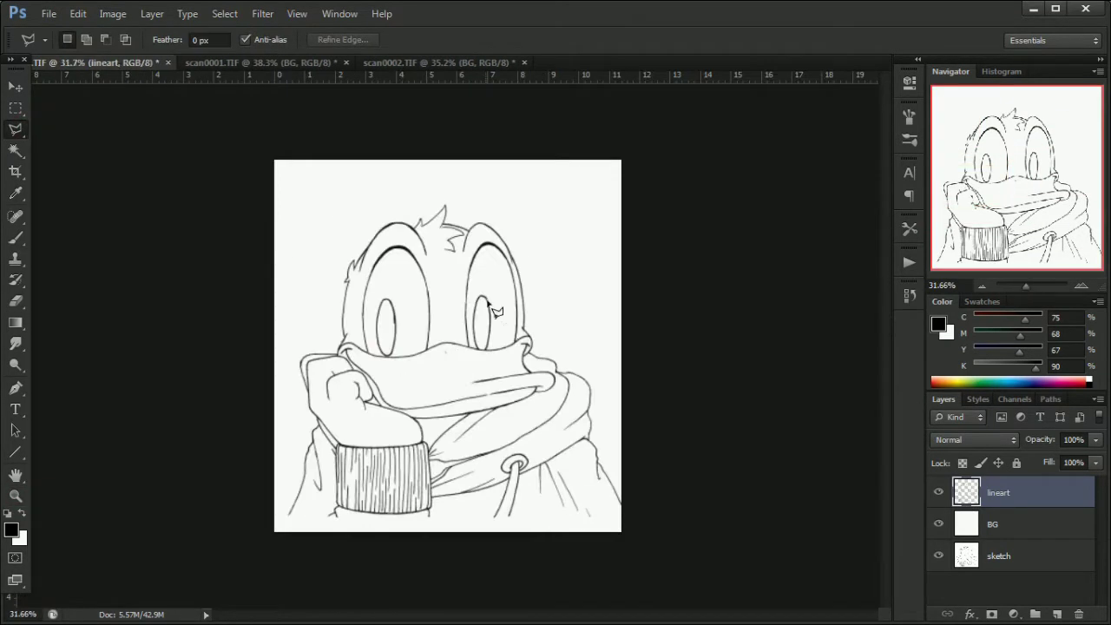
Lasso the dark scanner shadow at the upper-right corner of the scan0001 drawing and remove it from the lineart layer
click(227, 62)
click(458, 99)
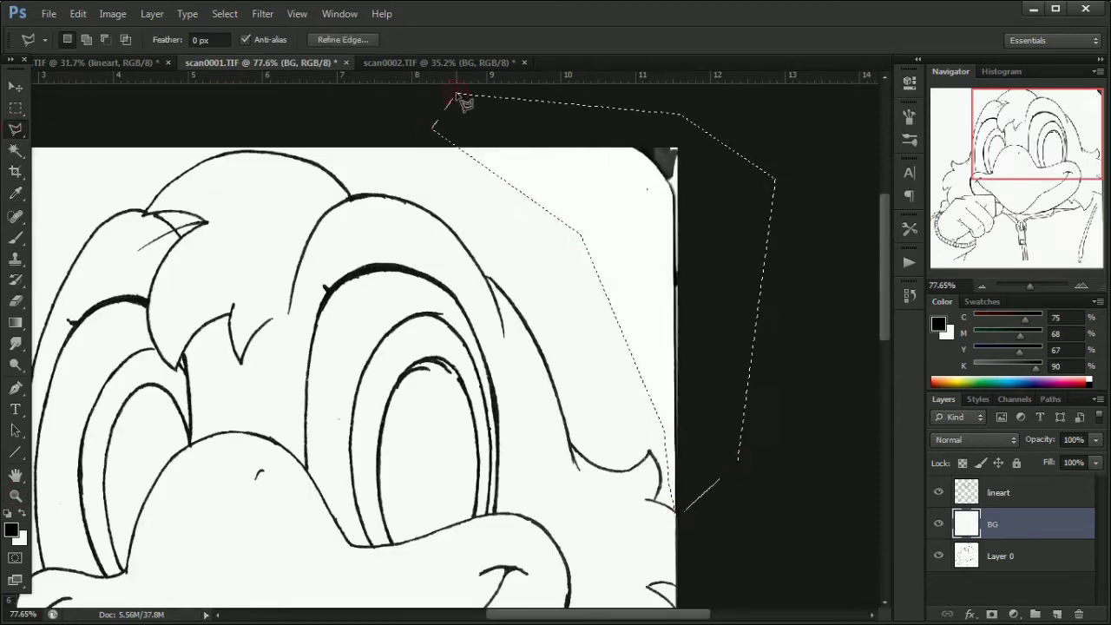
key(alt+bracketright)
key(z)
key(ctrl+minus)
key(ctrl+minus)
key(ctrl+minus)
Clean up rough lines around the right eye and head outline on scan0001's lineart layer with the Polygonal Lasso
drag(338, 503, 372, 501)
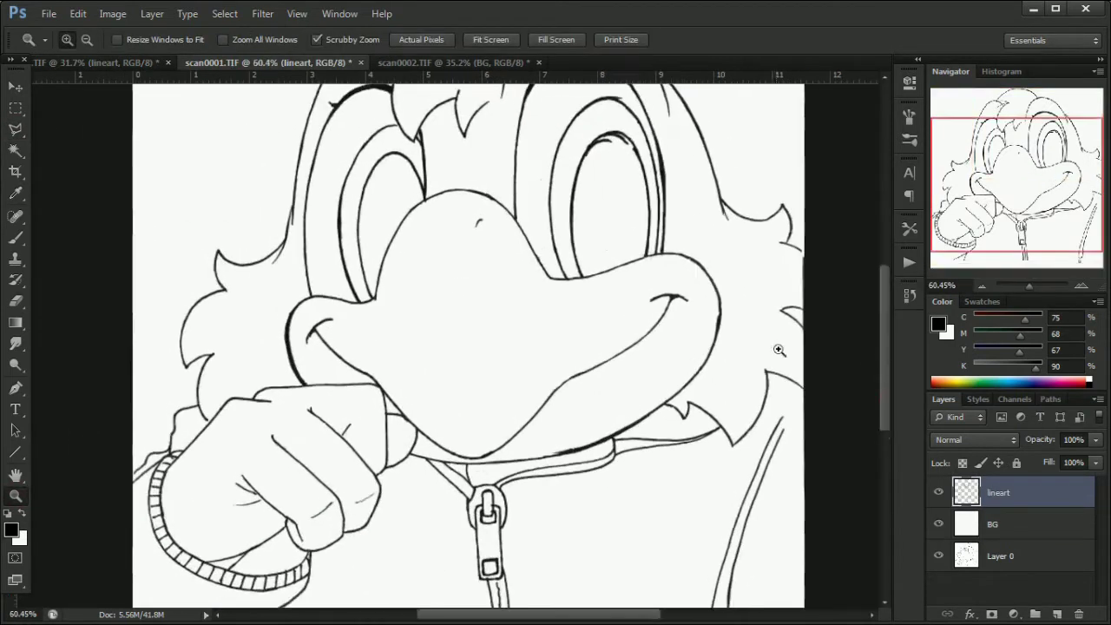
drag(674, 247, 729, 247)
key(l)
drag(703, 304, 629, 619)
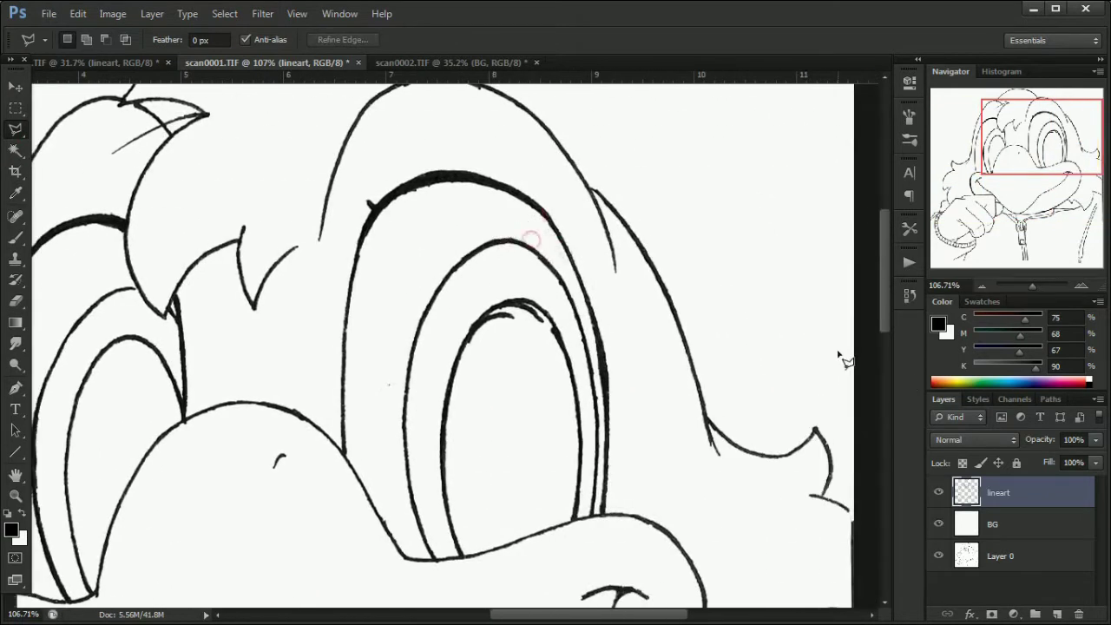
scroll(406, 284, up, 3)
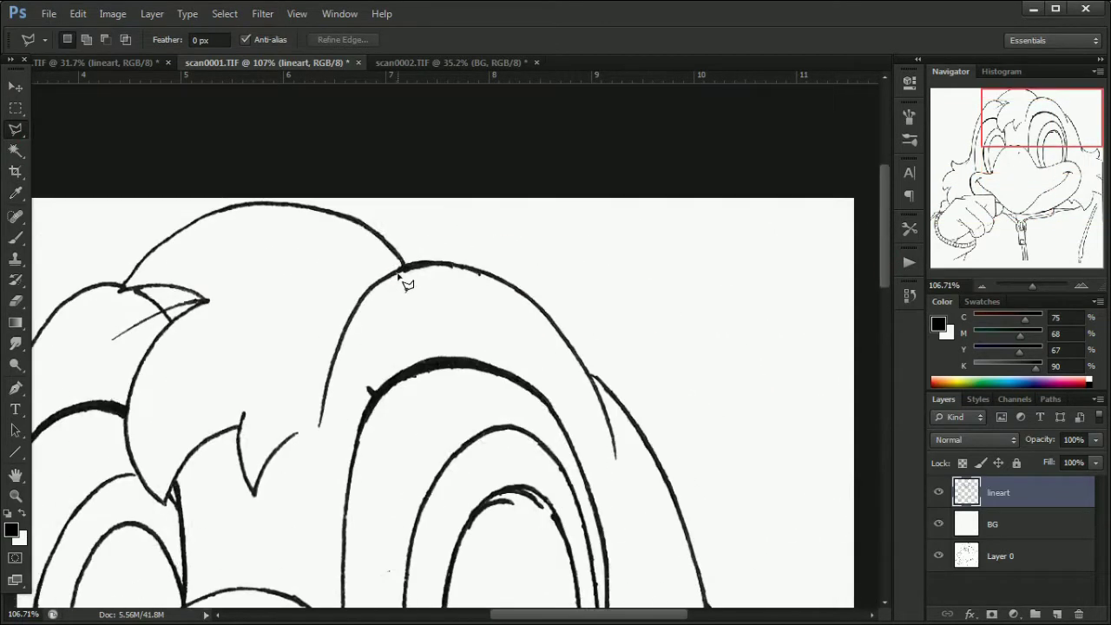
Lasso and trim the excess line along the lower edge of the beak in scan0001's line art
key(ctrl+0)
drag(596, 535, 668, 535)
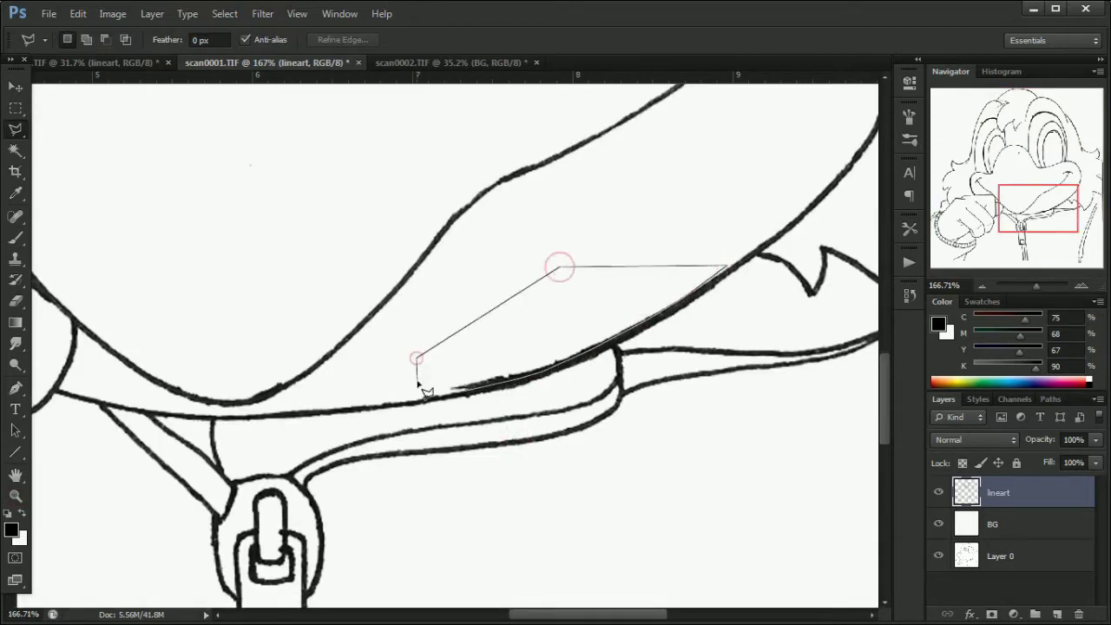
key(ctrl+0)
Lasso the stray line end above the right eye in scan0002 and clean it up on the lineart layer
key(ctrl+Tab)
drag(437, 267, 489, 266)
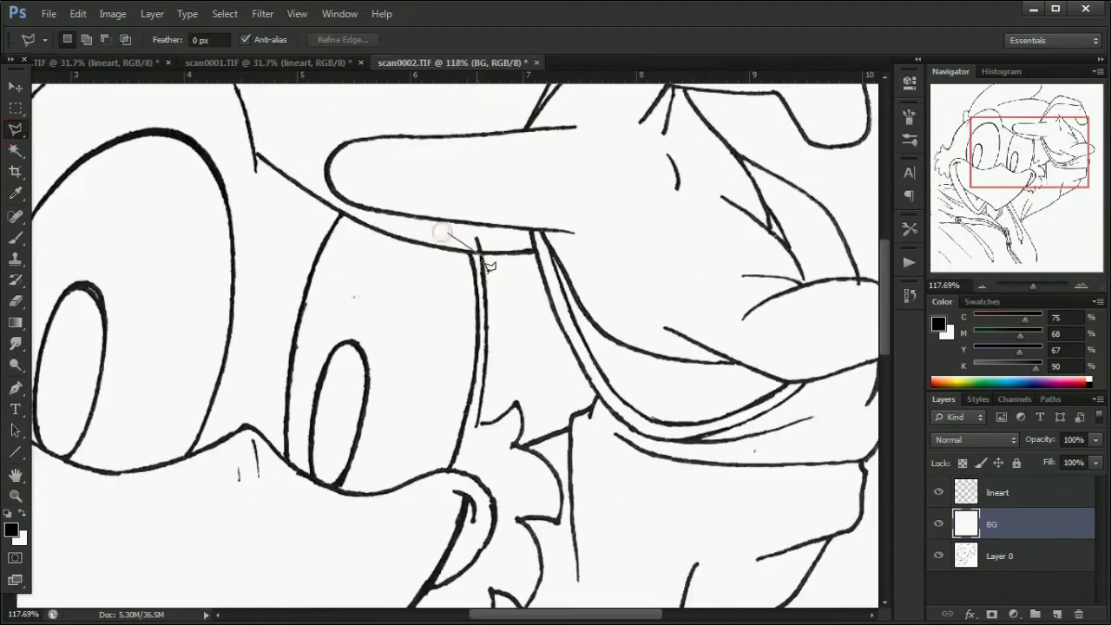
double_click(489, 241)
click(998, 494)
drag(1038, 283, 1027, 286)
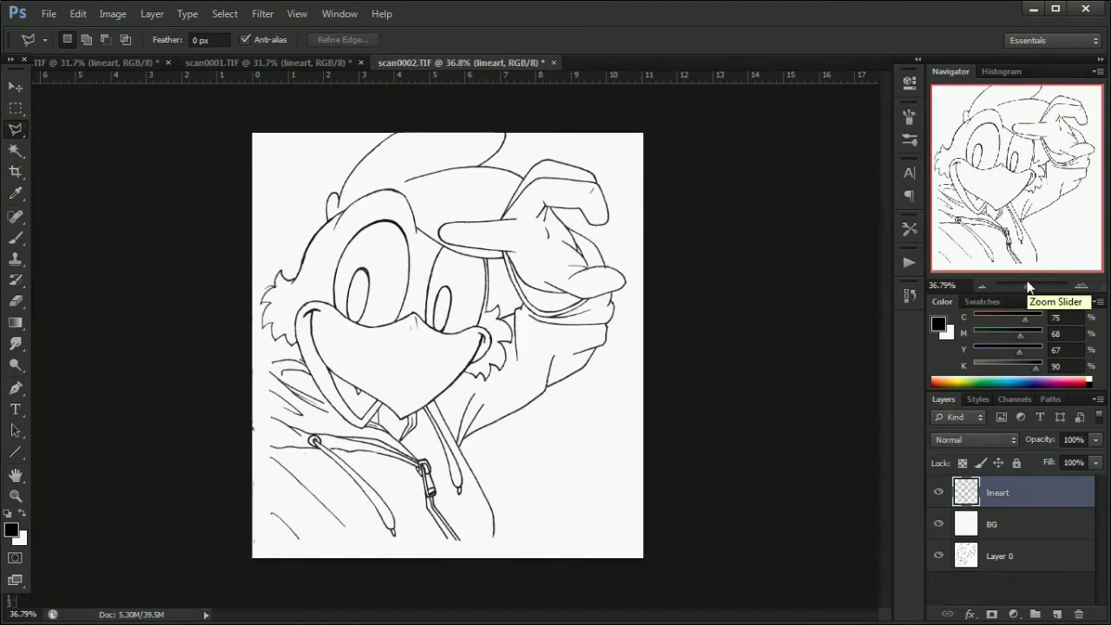
Select all parts of the first drawing's beak with the Magic Wand and make the beak layer active
key(ctrl+Tab)
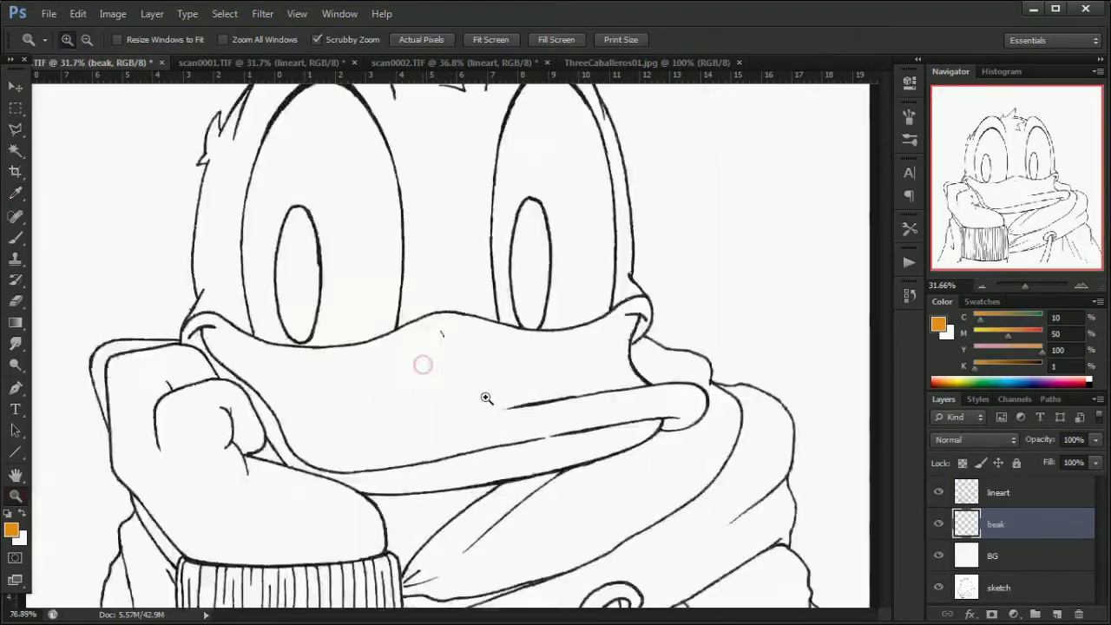
click(16, 151)
click(434, 391)
click(996, 523)
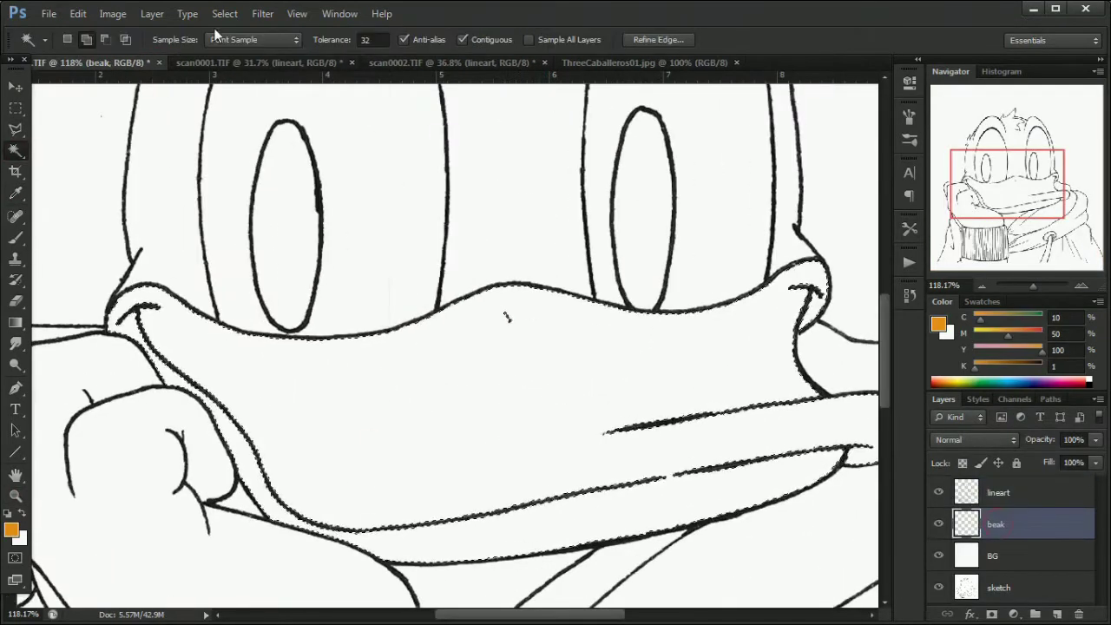
Expand the beak selection and fill it with orange on the beak layer, leaving nothing selected
click(459, 221)
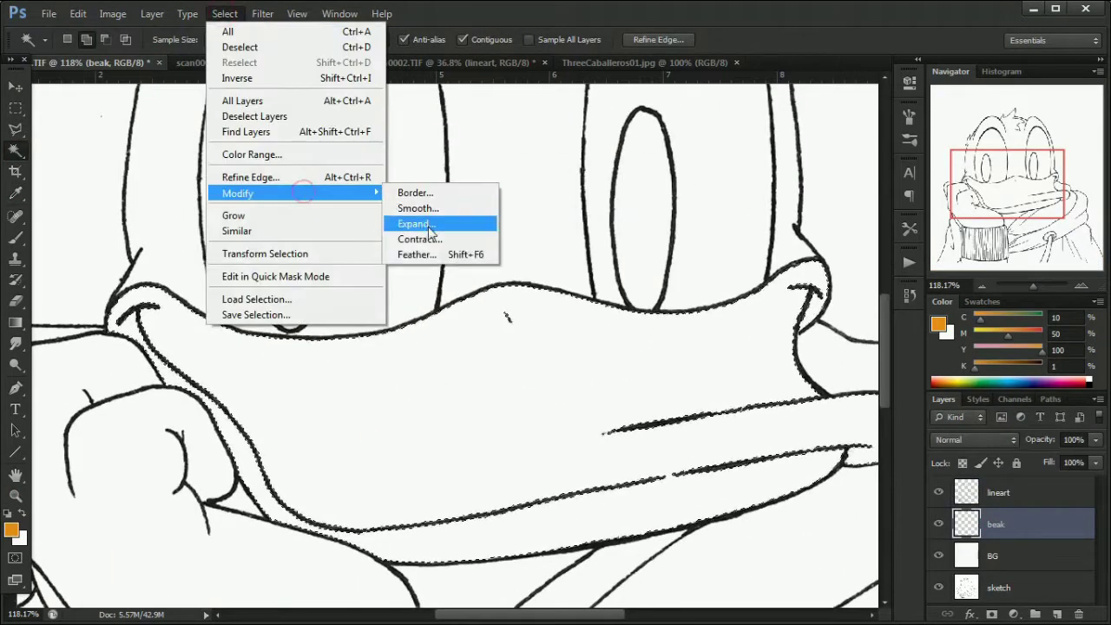
click(637, 208)
key(alt+BackSpace)
key(ctrl+d)
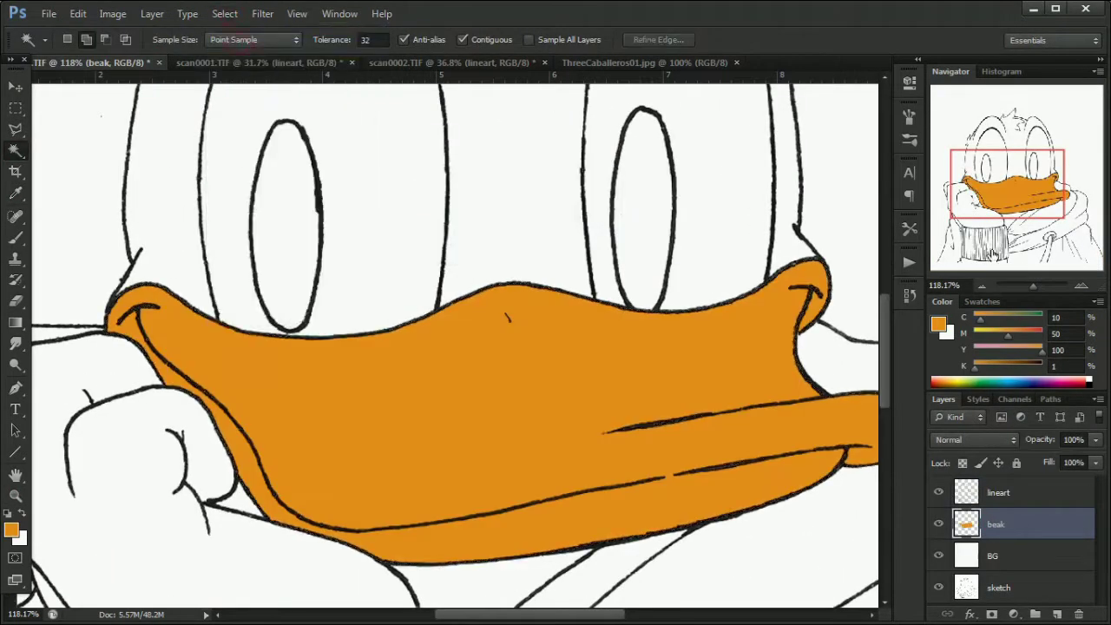
key(ctrl+0)
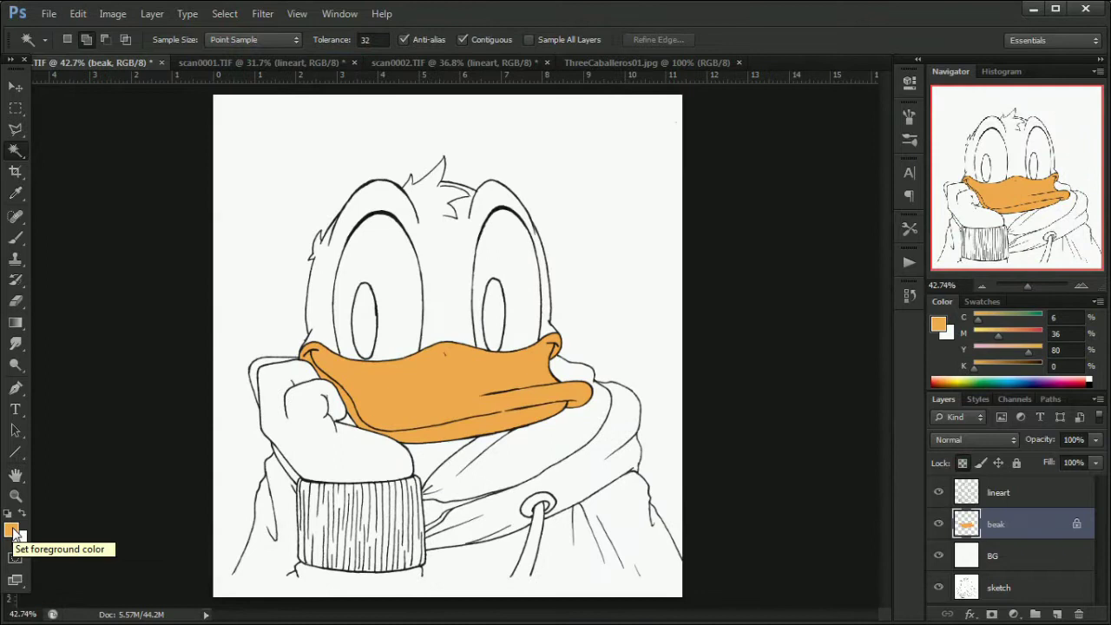
Set the foreground colour to the near-white f3f7ff and add a feathers layer beneath the beak layer
click(12, 532)
click(507, 369)
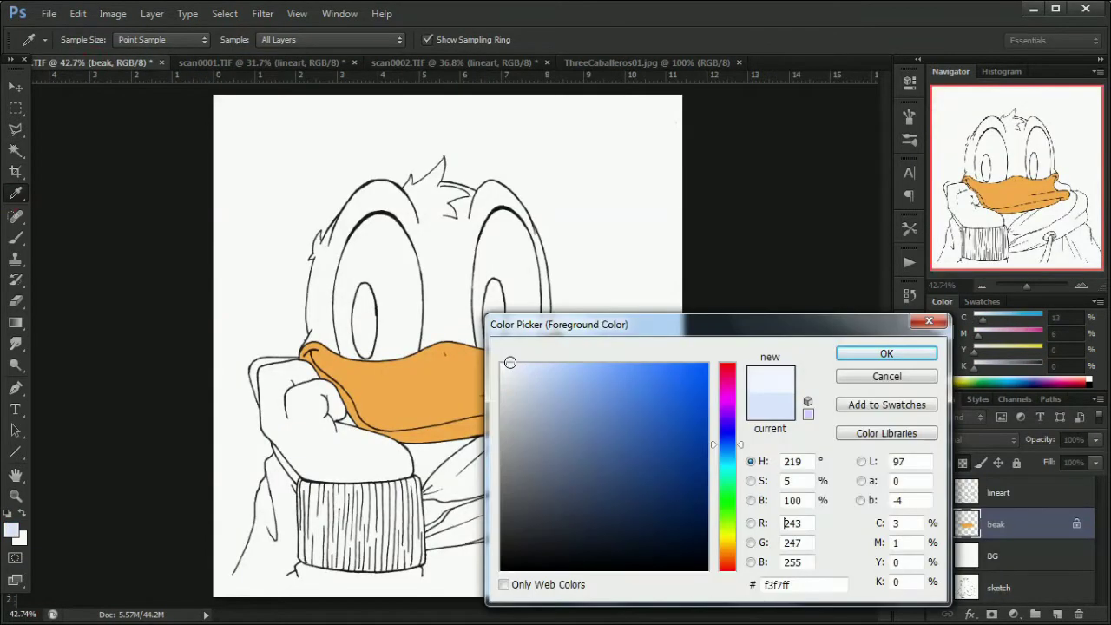
click(886, 353)
ctrl+click(1056, 614)
Select the head and hand areas from the line art with the Magic Wand and fill them pale grey on the feathers layer
key(w)
click(998, 492)
click(391, 261)
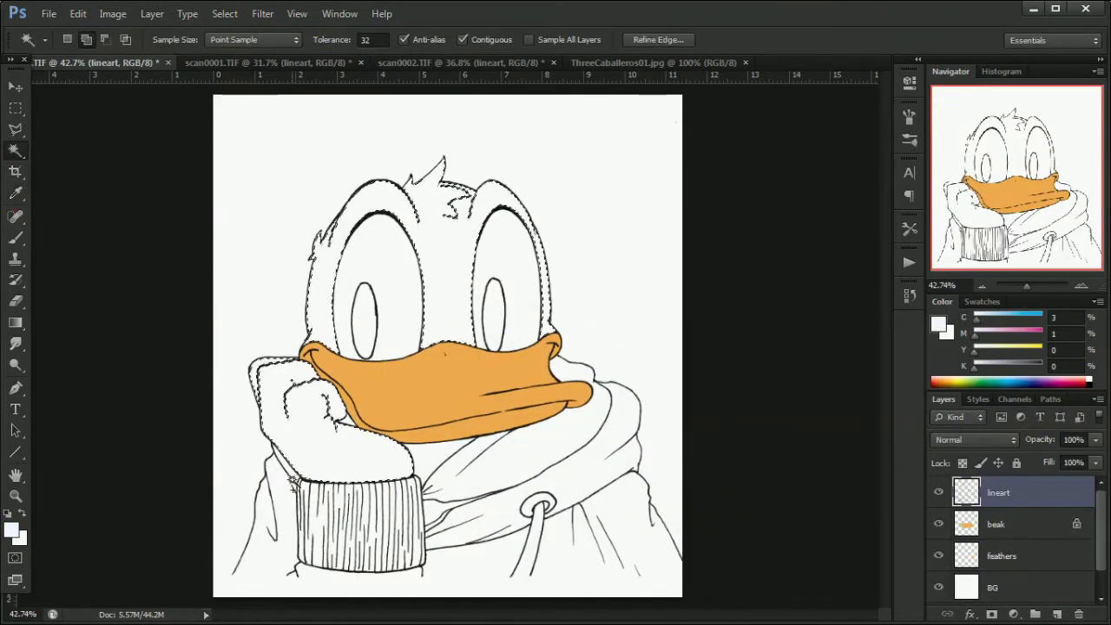
click(1001, 555)
key(alt+BackSpace)
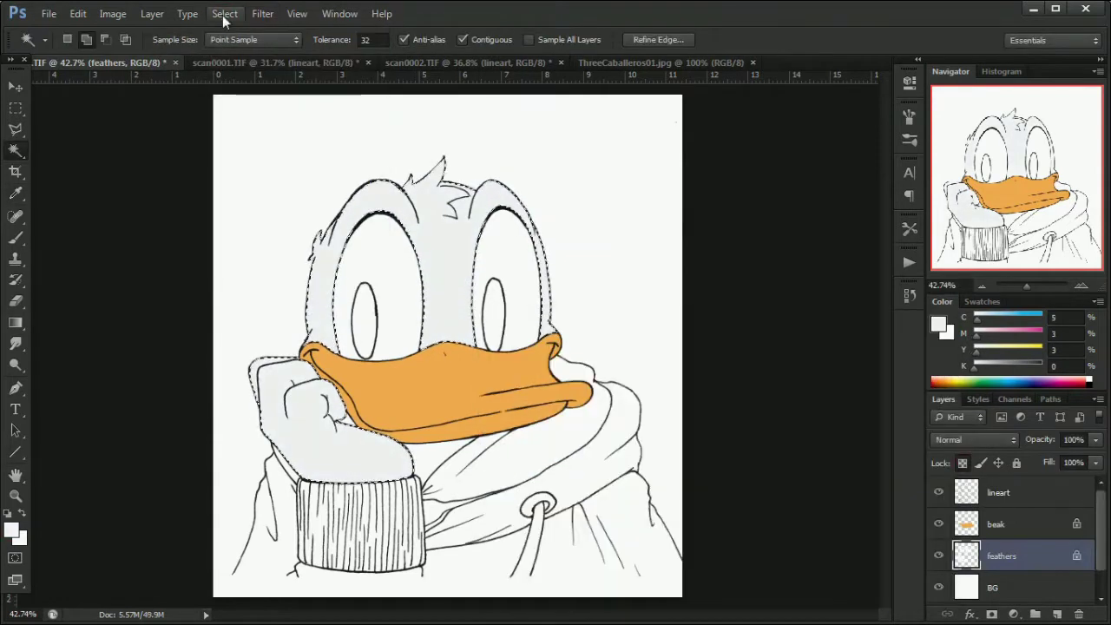
key(ctrl+d)
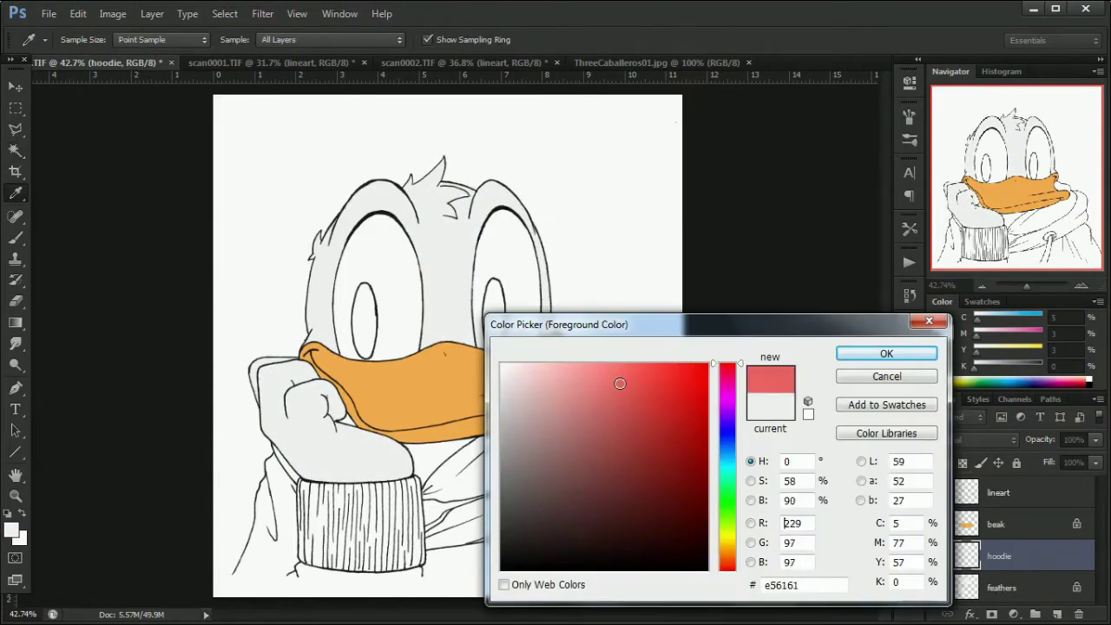
Outline the whole hoodie with the Polygonal Lasso and fill it coral red (C 8, M 73, Y 53, K 1) on the hoodie layer
key(Return)
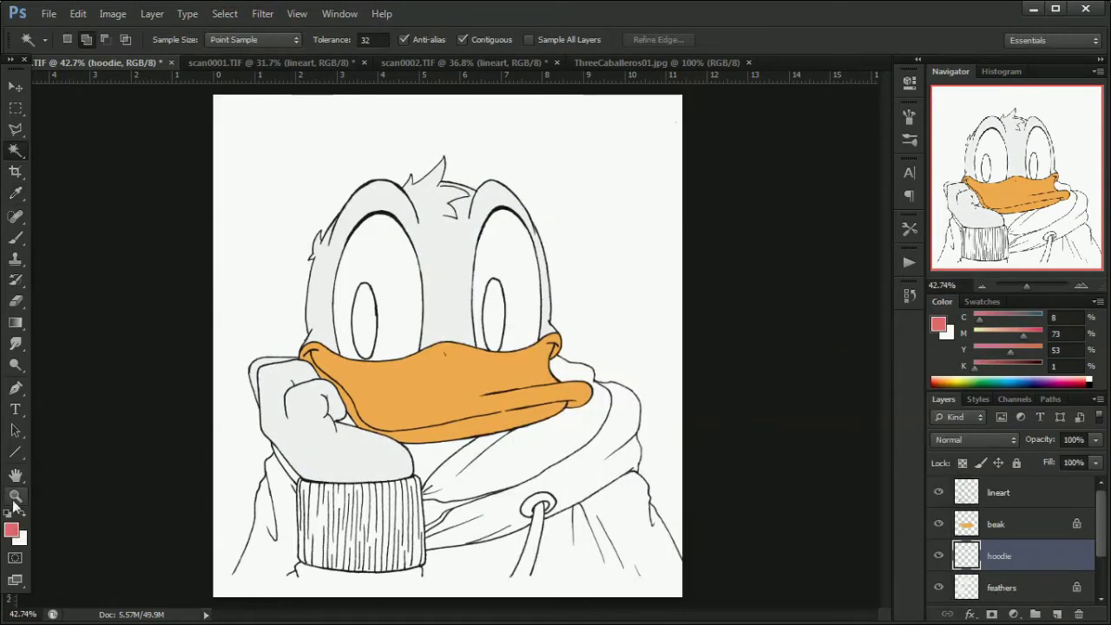
click(15, 496)
click(388, 521)
key(l)
click(149, 438)
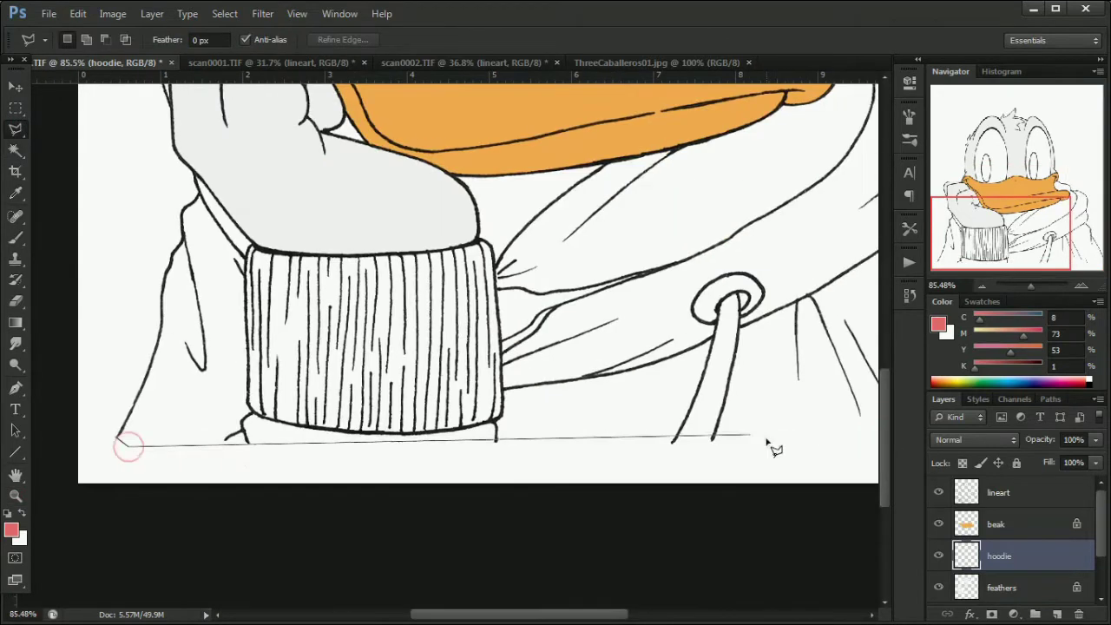
click(806, 445)
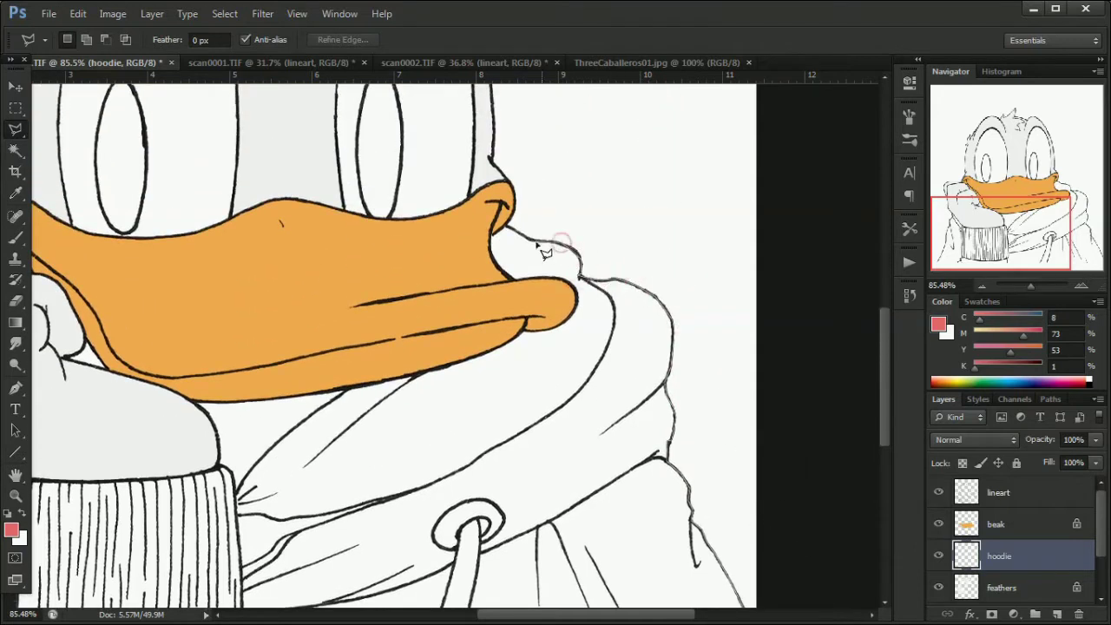
click(508, 226)
click(338, 282)
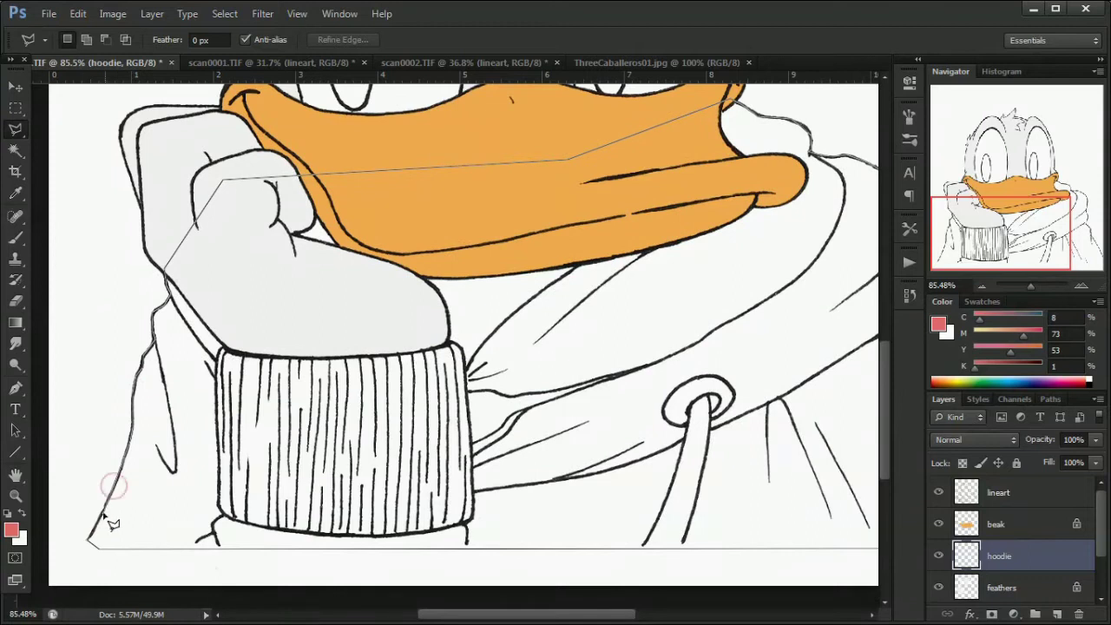
double_click(110, 521)
key(alt+BackSpace)
Select the drawstring eyelet from the line art with the Magic Wand and make it white on the hoodie layer
drag(1031, 285, 1025, 285)
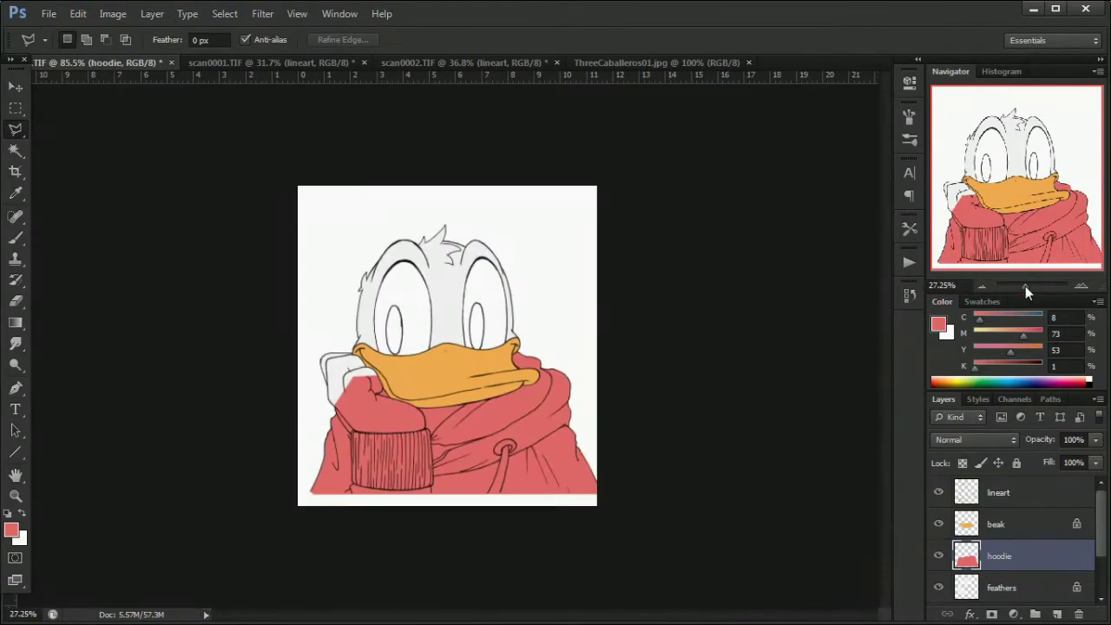
key(z)
drag(509, 454, 538, 454)
key(w)
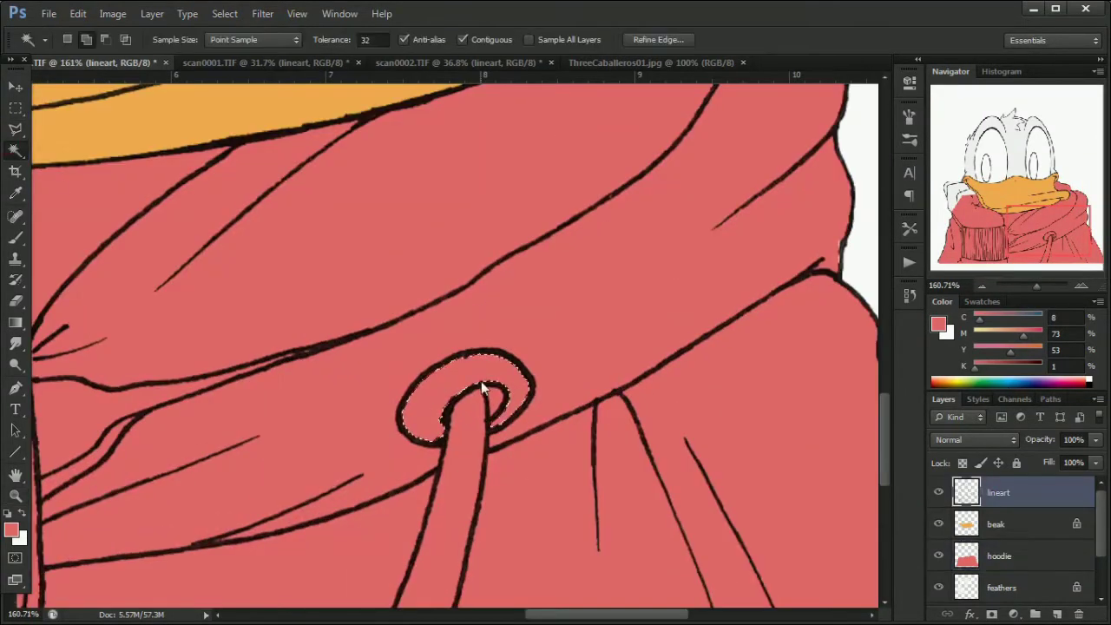
click(478, 390)
click(224, 13)
key(Escape)
drag(1036, 285, 1025, 285)
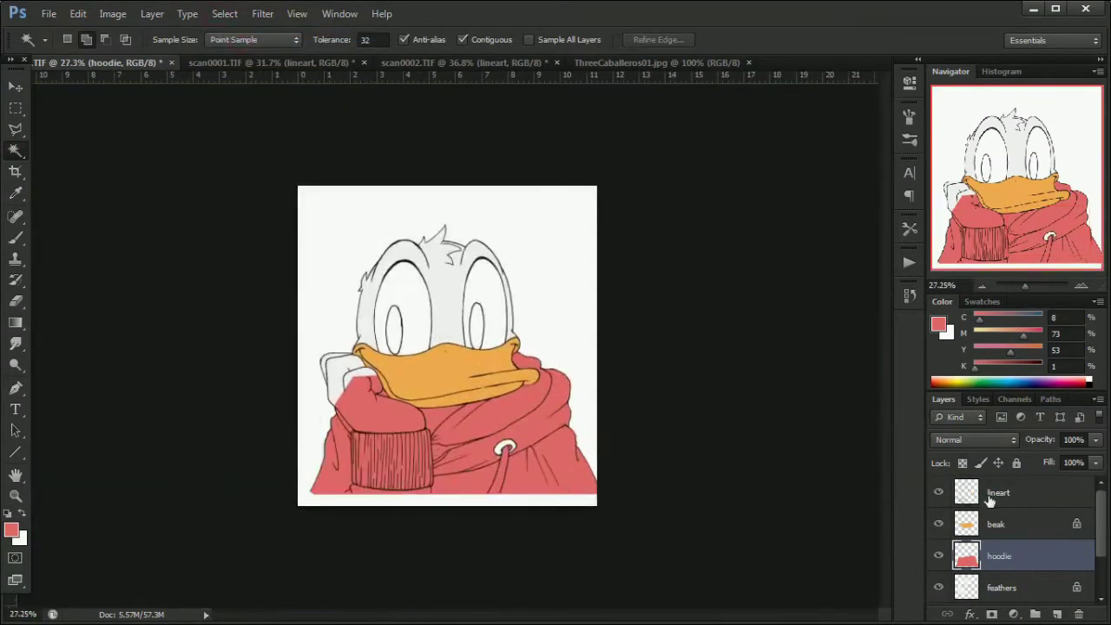
Select the ribbed sleeve cuff from the line art and fill it with the muted red a95858 on the hoodie layer
click(999, 492)
click(999, 555)
click(12, 530)
click(598, 431)
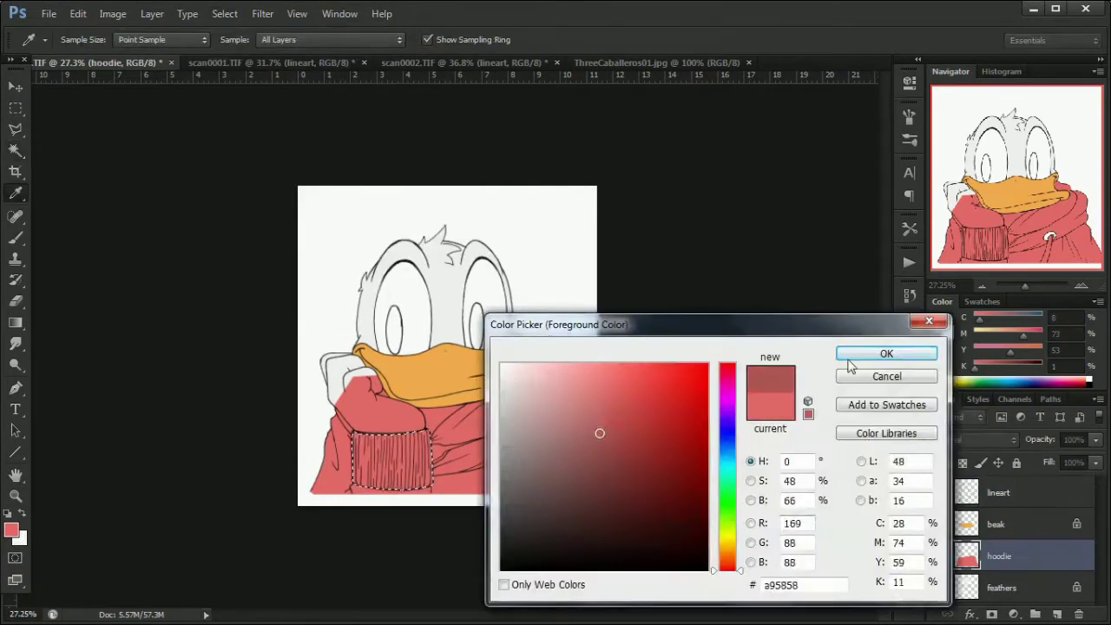
click(886, 354)
click(224, 13)
key(Escape)
key(alt+BackSpace)
Refill the selected cuff with a more saturated dark red (C 18, M 78, Y 62, K 4) and deselect it
key(i)
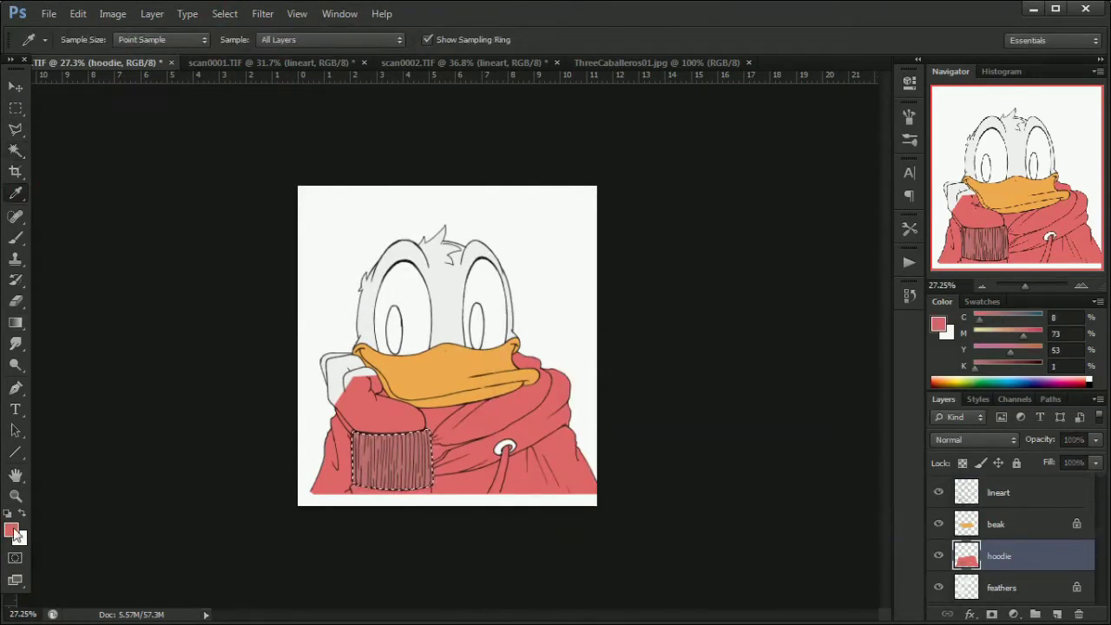
click(391, 417)
click(224, 13)
click(224, 47)
Select the hood's inner lining areas from the line art and fill them with the cuff's dark red on the hoodie layer
key(z)
drag(447, 347, 586, 402)
drag(506, 424, 540, 441)
key(w)
click(998, 492)
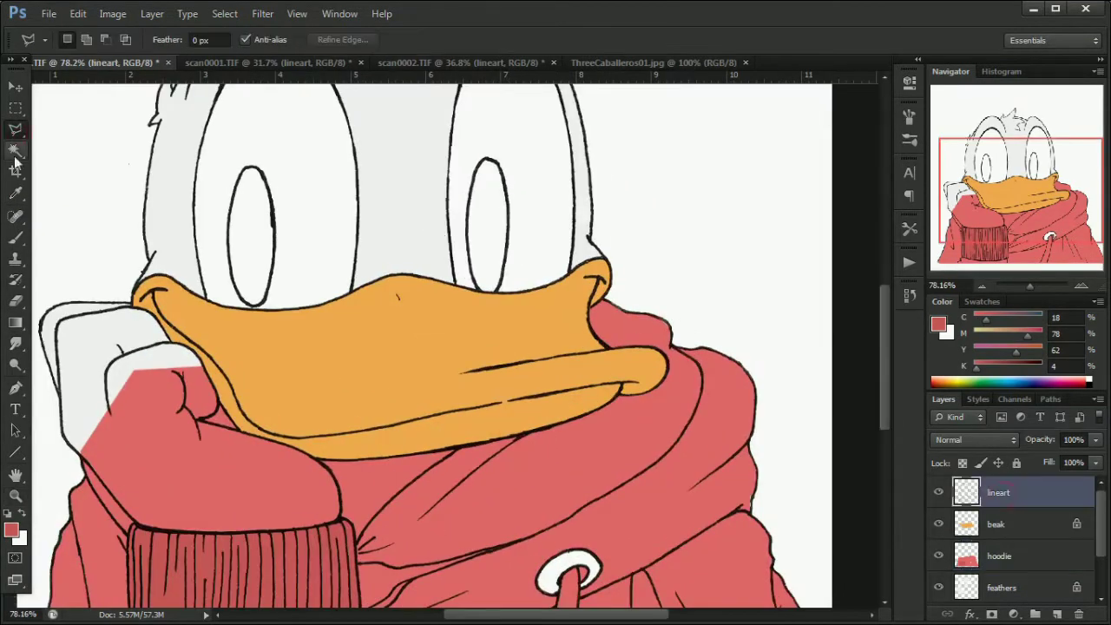
click(638, 334)
click(994, 556)
key(ctrl+d)
drag(1030, 285, 1025, 283)
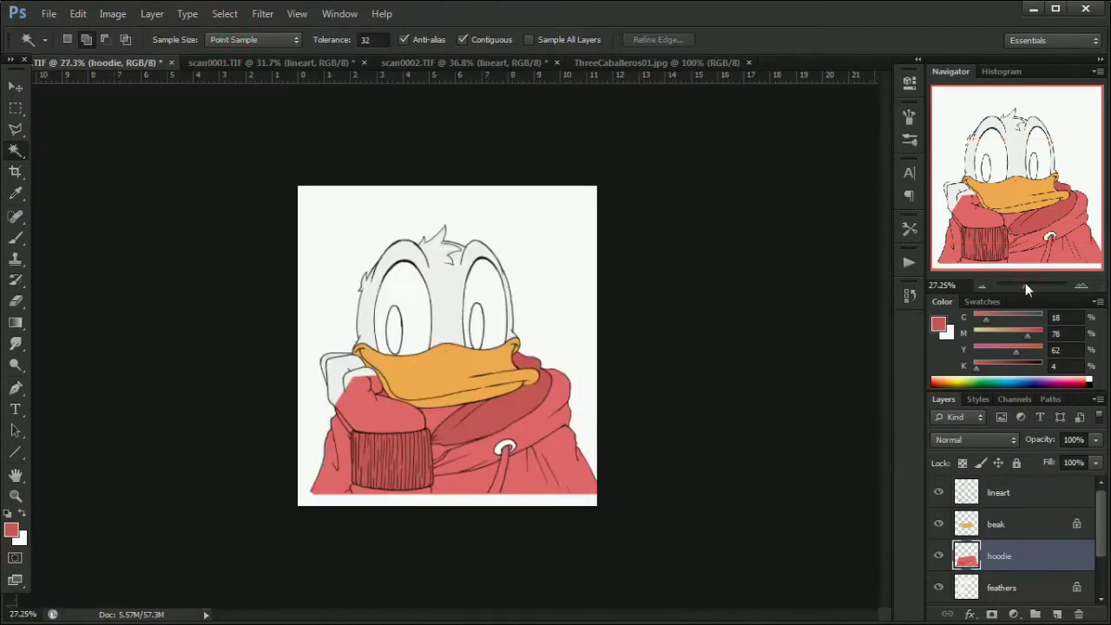
Fill the neck opening beneath the beak with dark maroon (C 43, M 76, Y 66, K 47) and save the drawing
key(i)
click(937, 323)
click(622, 476)
click(898, 355)
key(z)
key(w)
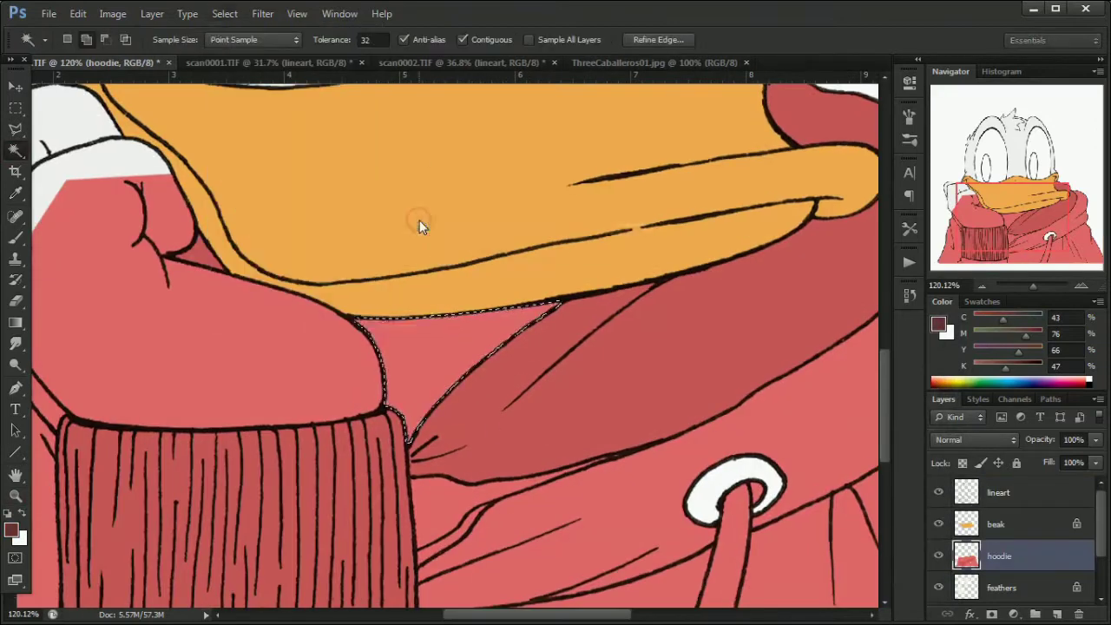
key(alt+BackSpace)
key(ctrl+d)
key(ctrl+0)
key(ctrl+s)
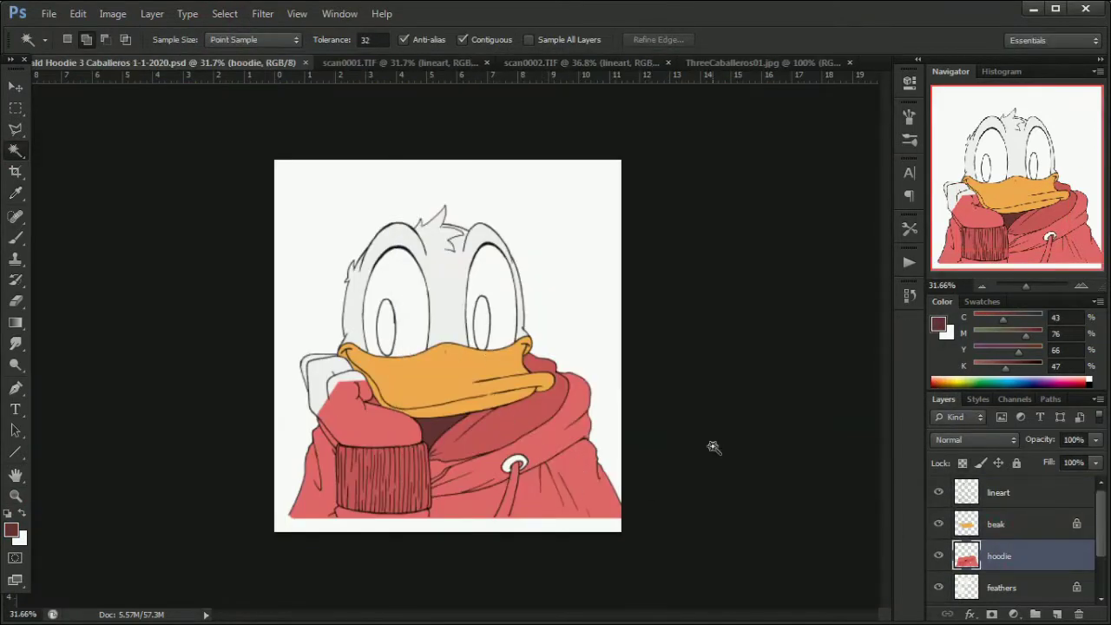
Move the hoodie layer beneath the feathers layer and add a layer named eyes above the beak layer
drag(999, 555, 999, 604)
click(998, 524)
click(1057, 614)
double_click(998, 524)
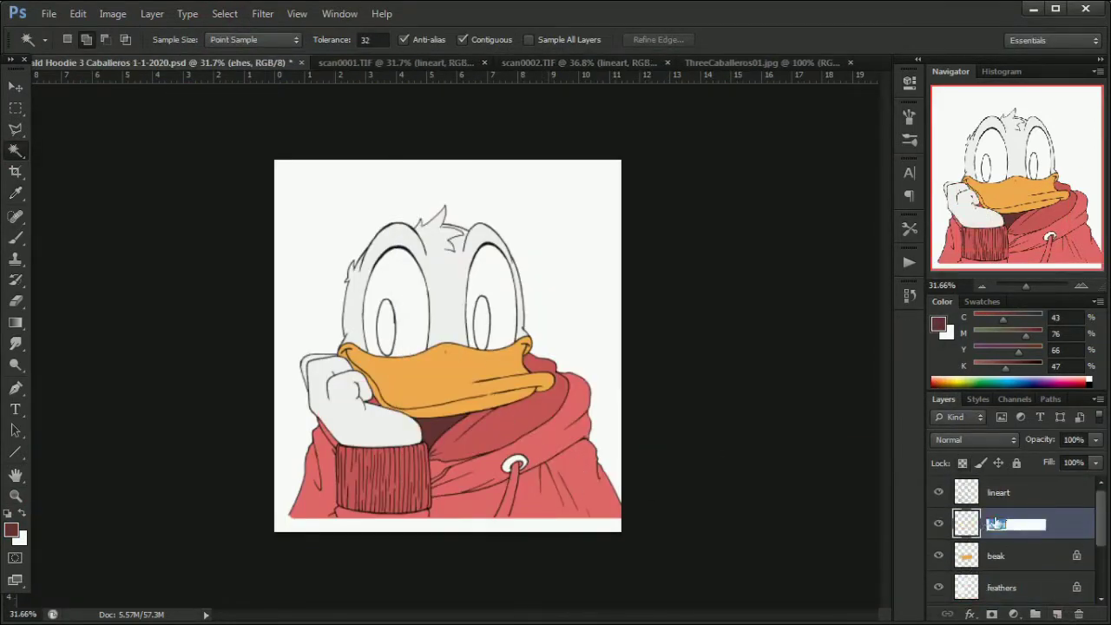
text(eyes)
key(Return)
Select both eye whites from the line art, expand the selection and fill it with a pale blue tint on the eyes layer
key(i)
click(11, 529)
key(Return)
key(w)
click(395, 296)
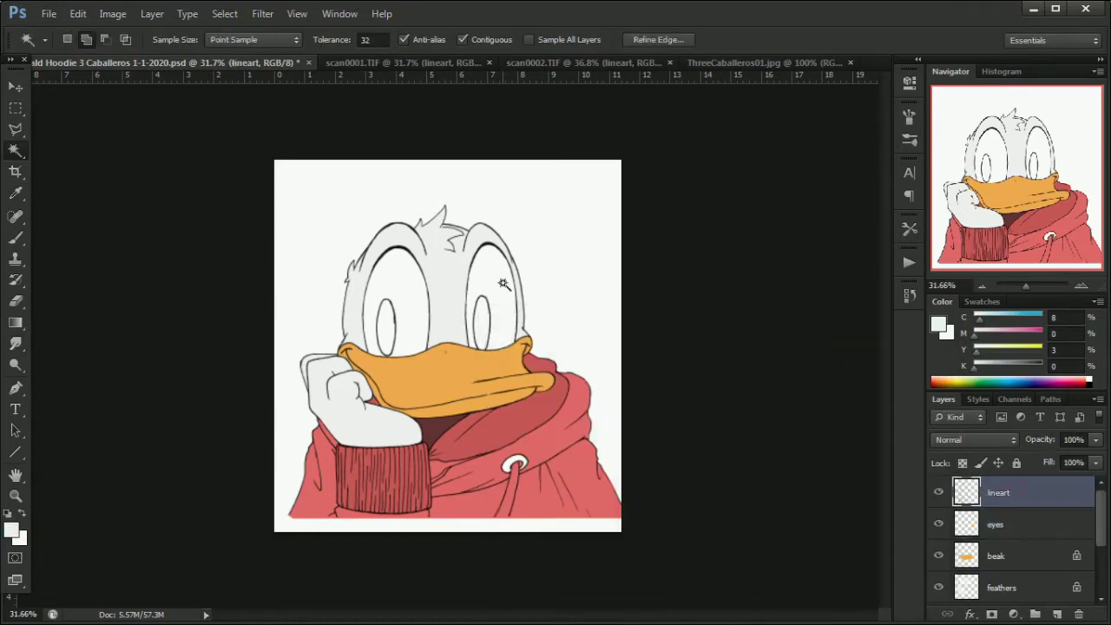
click(225, 13)
click(422, 223)
key(Return)
Recolour the head and hand near-white (C 2, M 1, Y 1, K 0) on the feathers layer
click(10, 530)
click(510, 366)
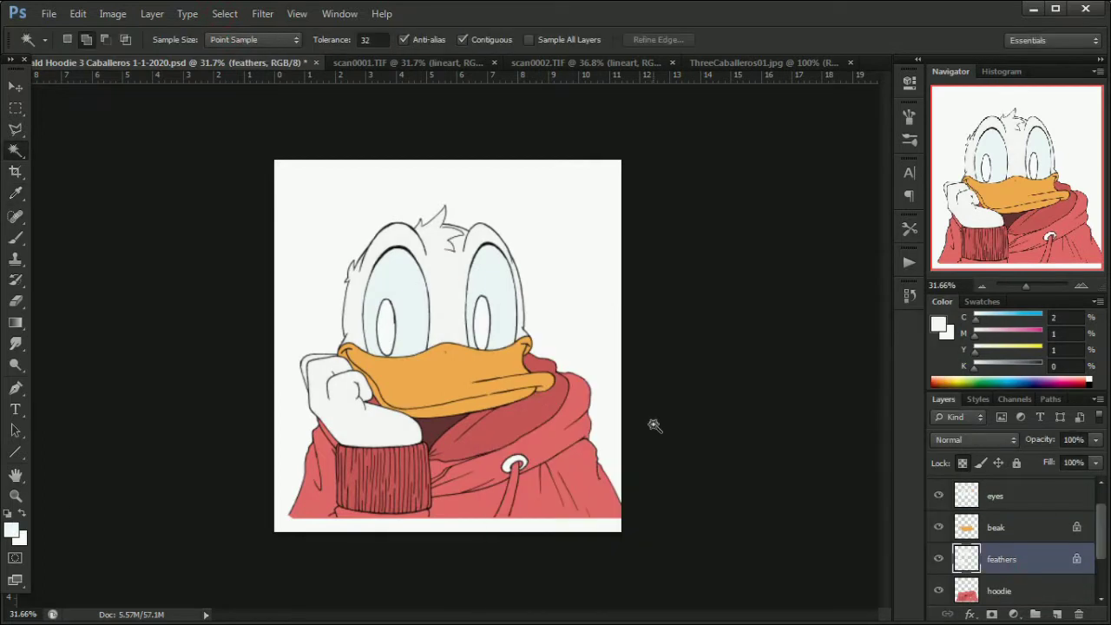
Fill the pupils black using line-art selections and add a white oval highlight to each on a highlight layer
click(998, 492)
click(395, 295)
shift+click(504, 300)
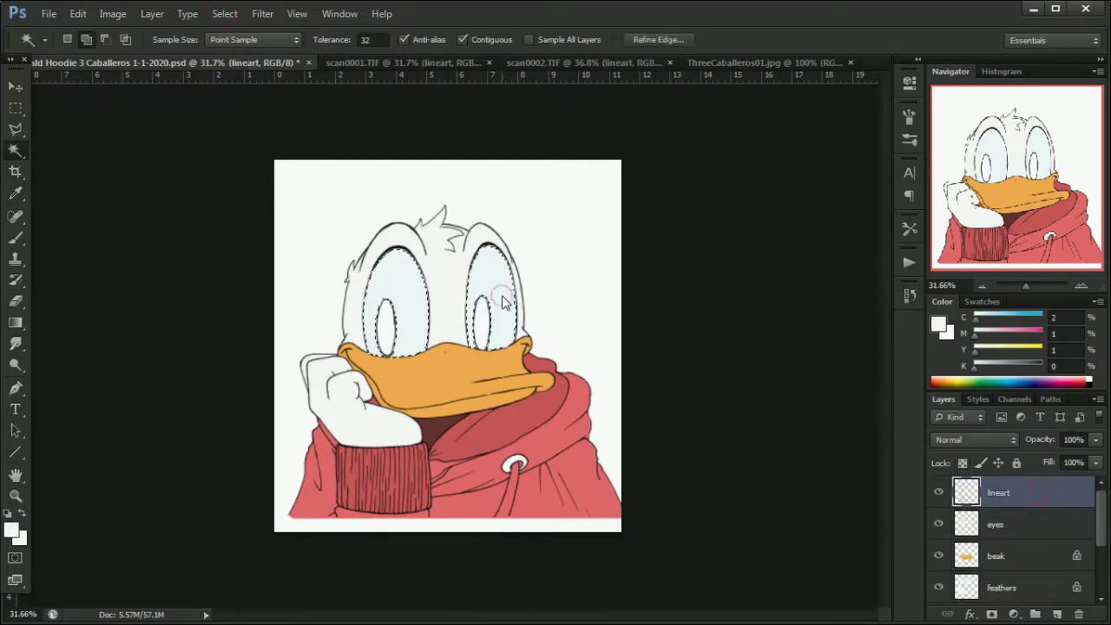
click(224, 13)
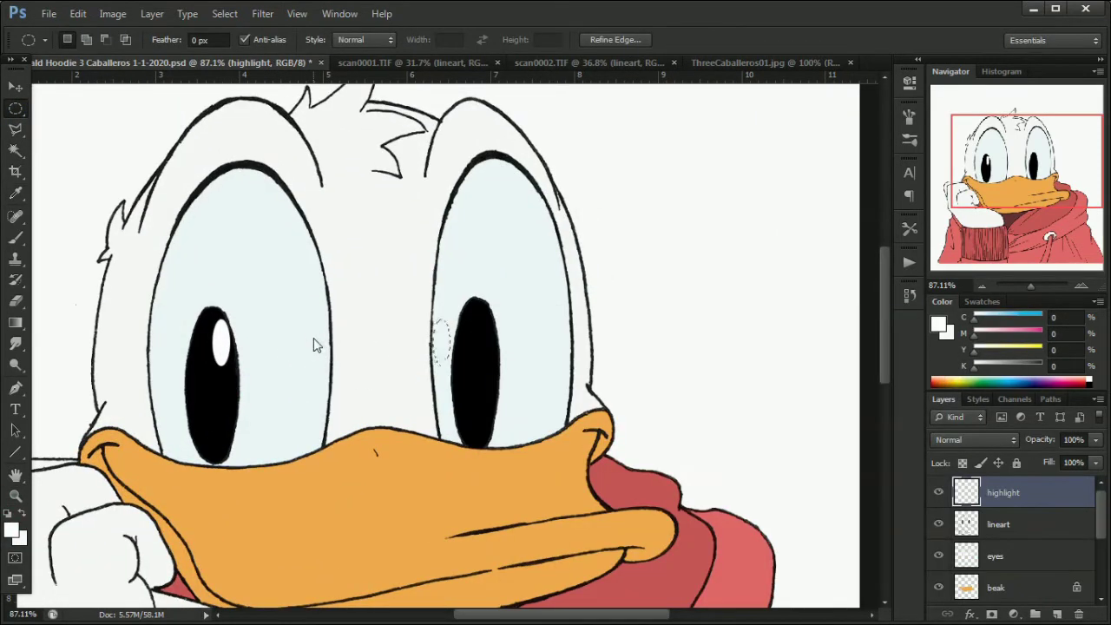
drag(1030, 286, 1024, 286)
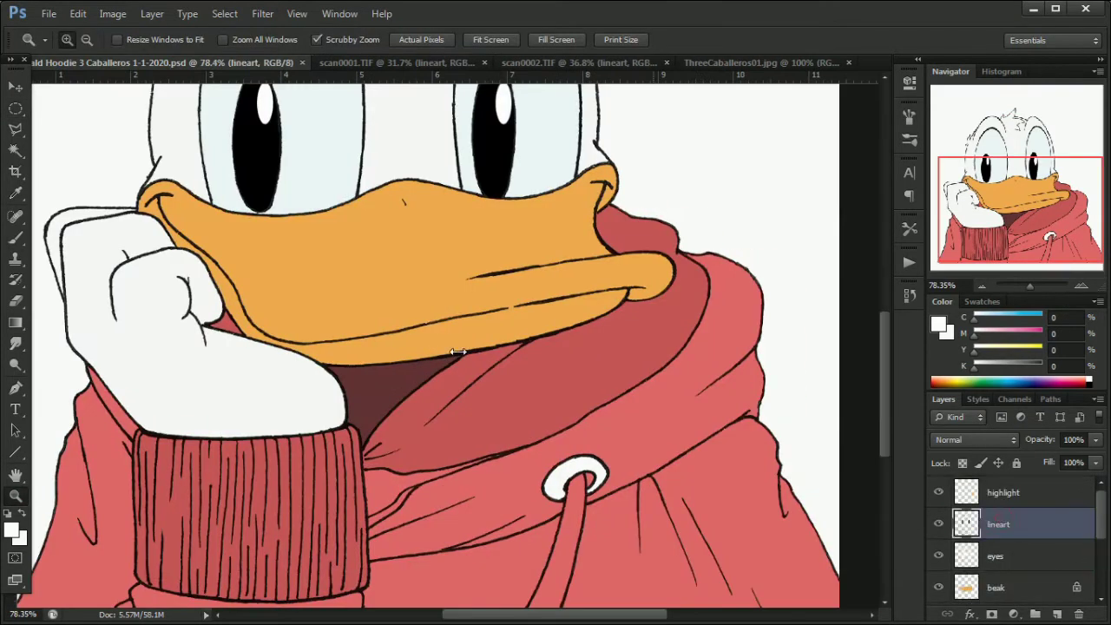
Select the collar folds beside the cuff from the line art and fill them near-white and pale grey on the hoodie layer
key(w)
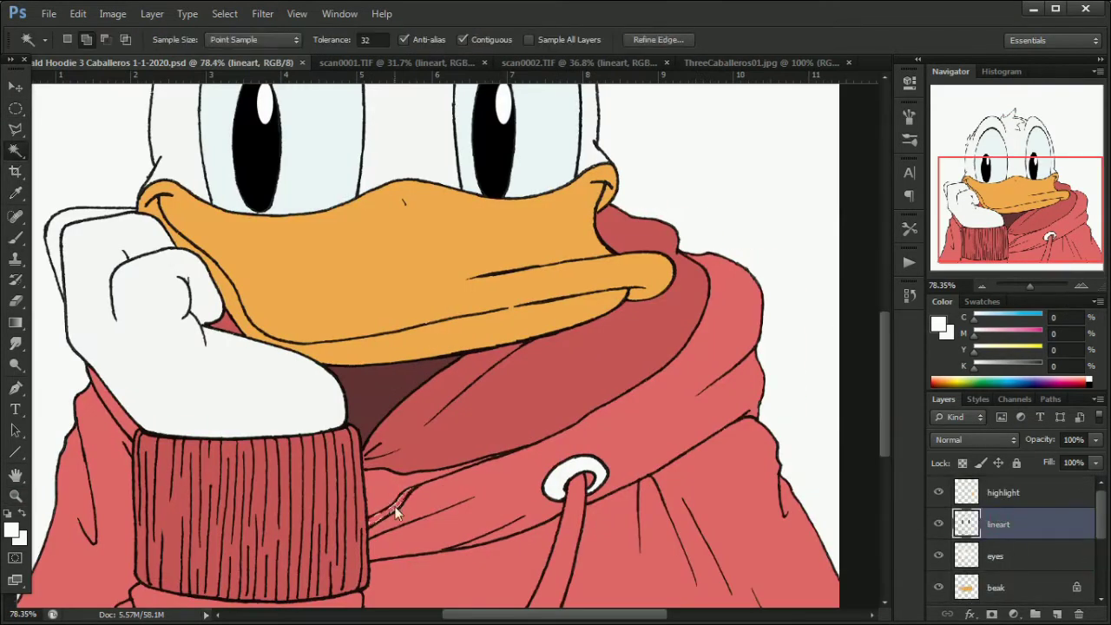
click(223, 14)
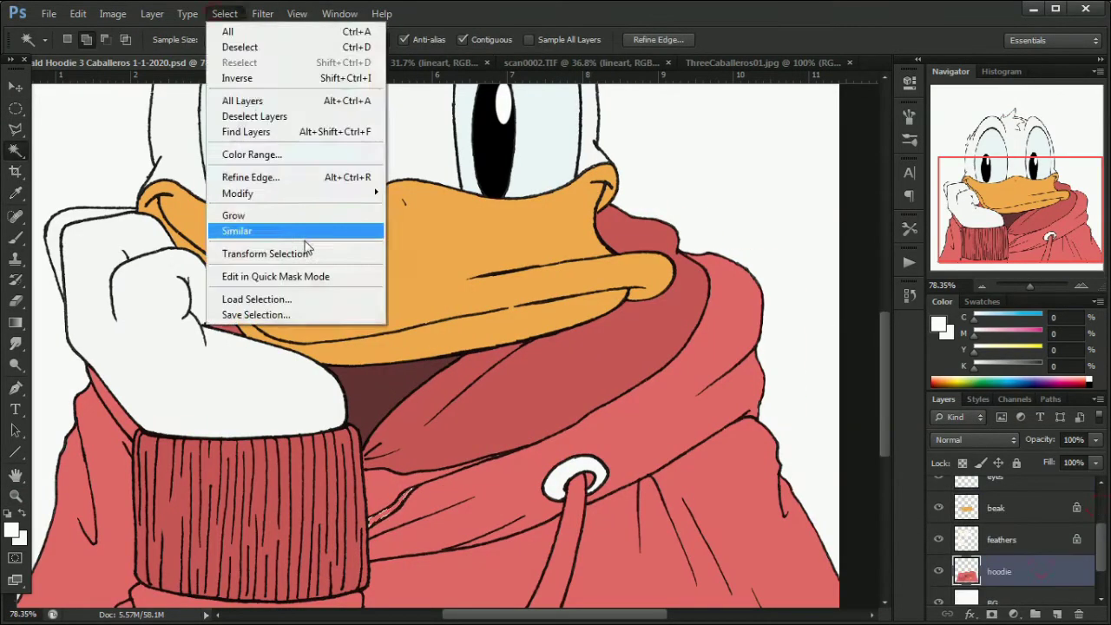
click(303, 233)
click(550, 459)
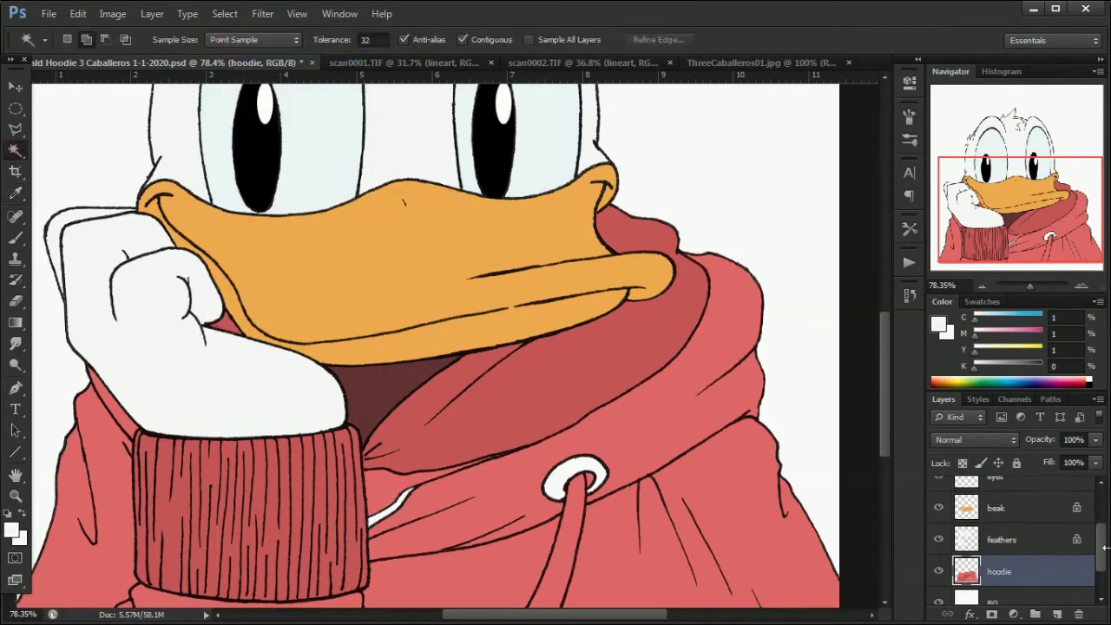
scroll(1089, 512, up, 3)
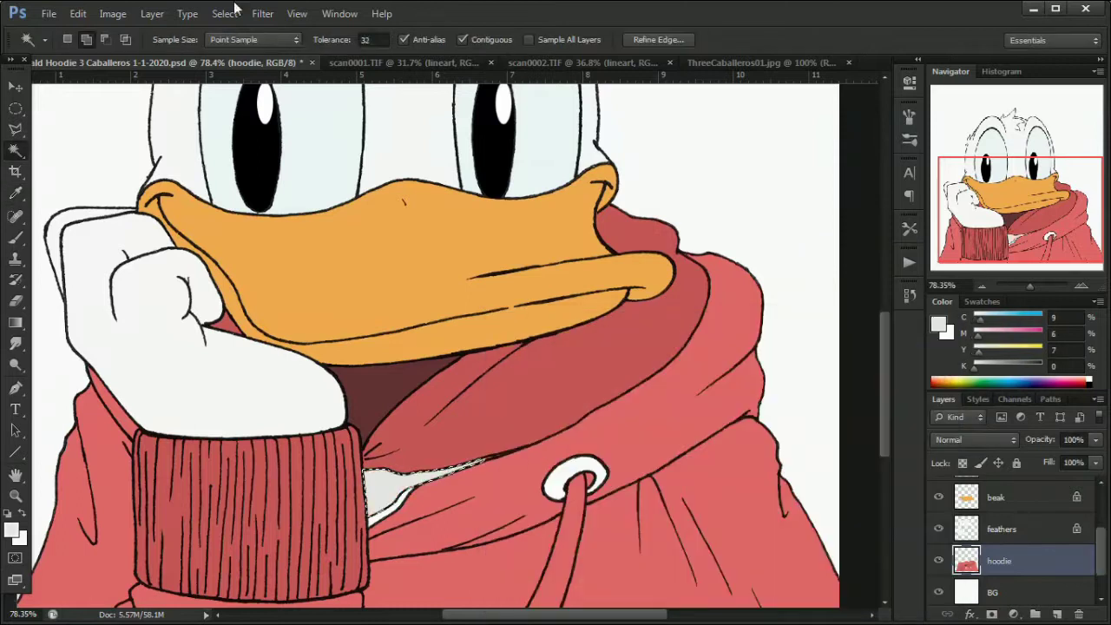
drag(1030, 285, 1025, 286)
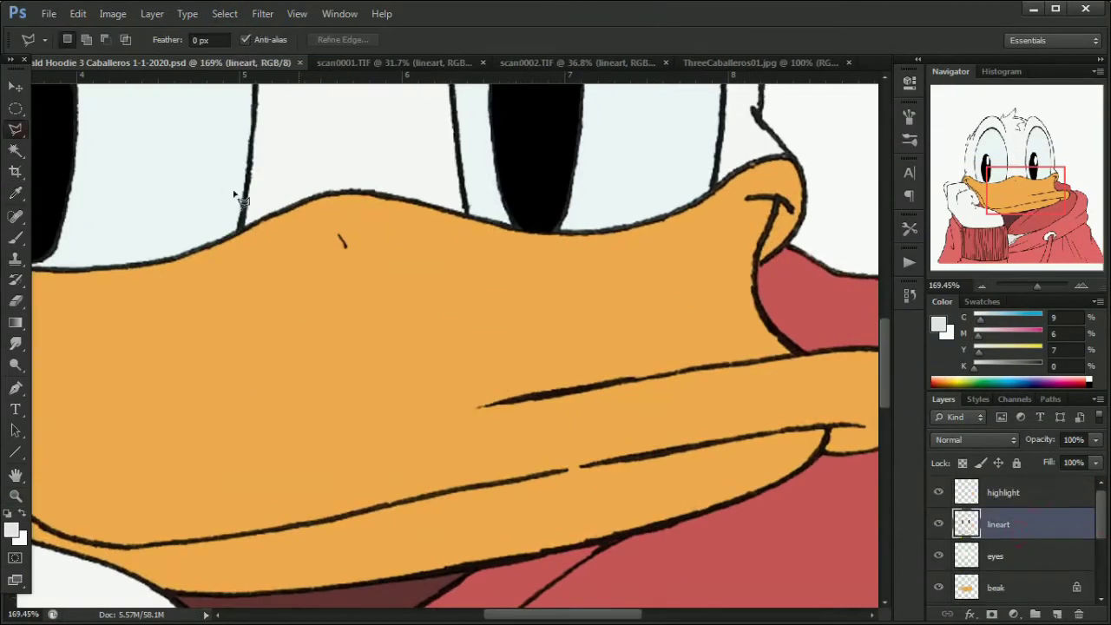
Clean up the beak crease and the thumb crease on the lineart layer with the Polygonal Lasso
click(480, 406)
drag(1036, 285, 1016, 295)
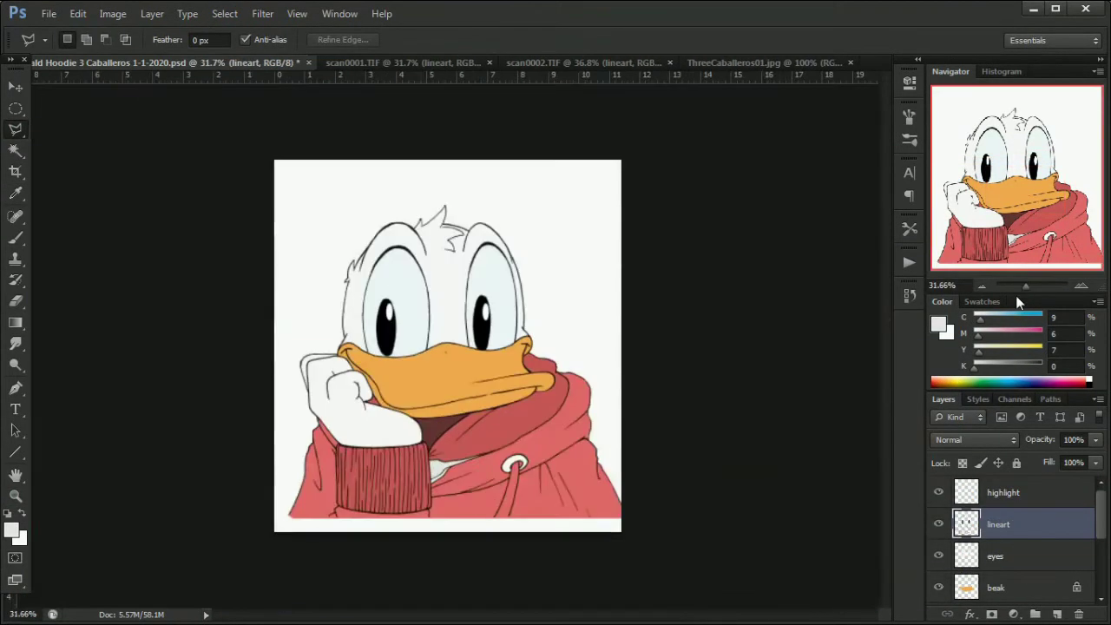
key(z)
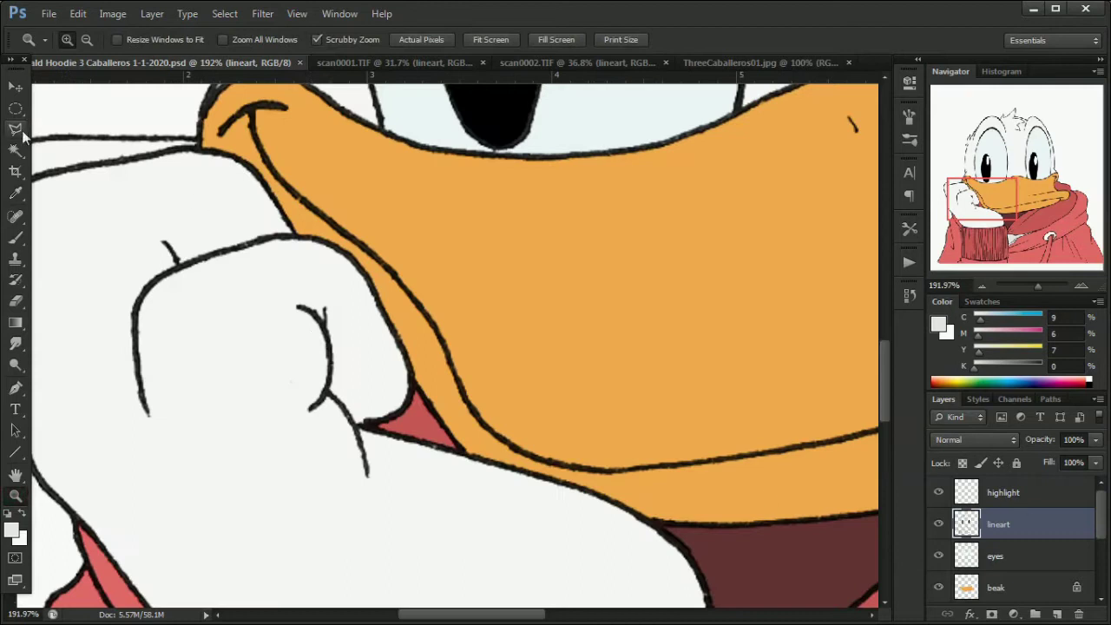
click(17, 130)
click(301, 288)
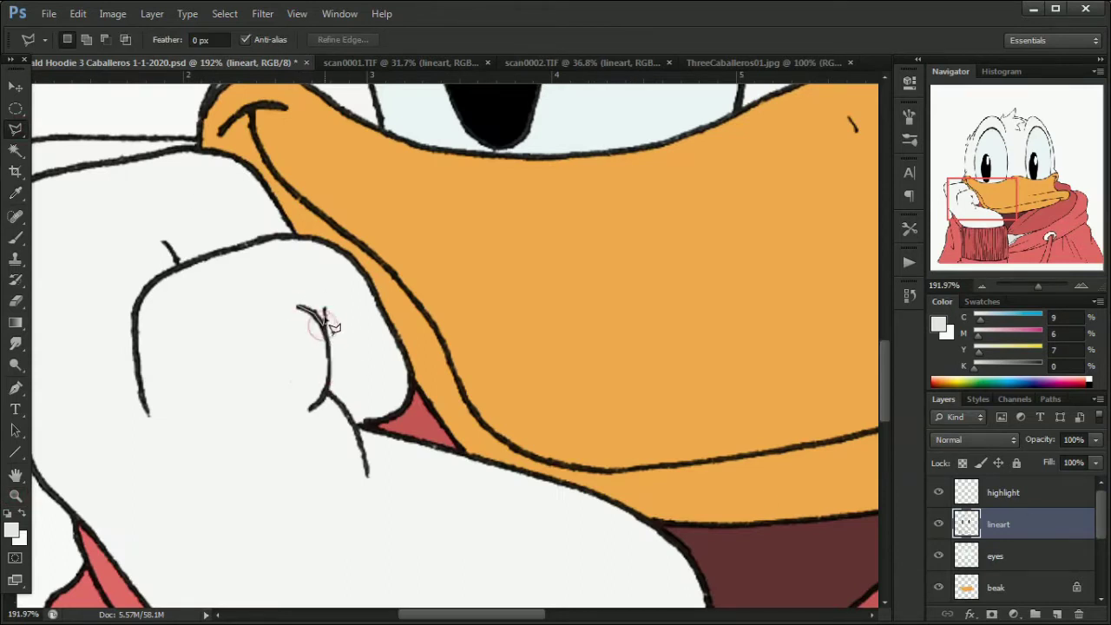
drag(1037, 286, 1027, 286)
Outline the hoodie's drawstring with the Polygonal Lasso and make it white on the hoodie layer
key(z)
mouse_move(408, 426)
mouse_down()
mouse_move(479, 422)
mouse_move(406, 430)
mouse_up()
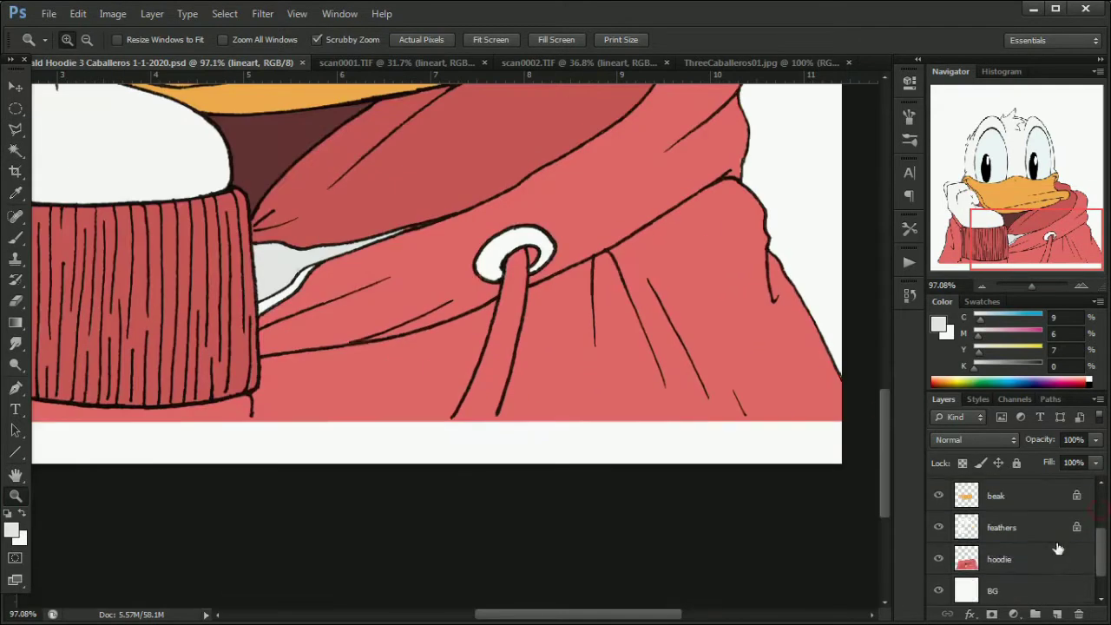
key(l)
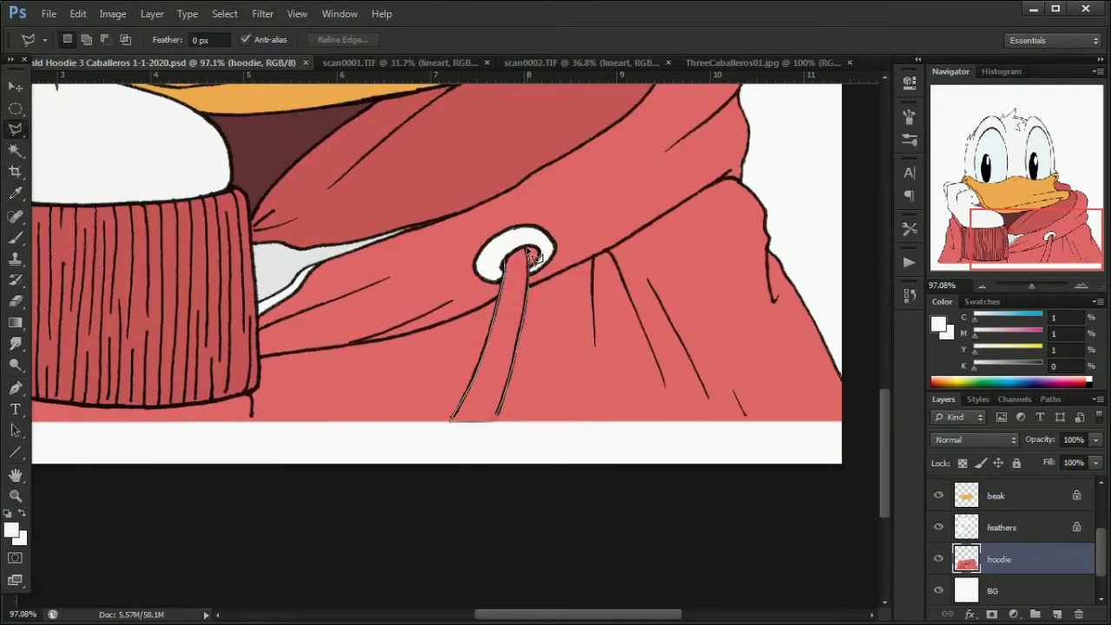
key(Delete)
key(ctrl+0)
key(i)
key(w)
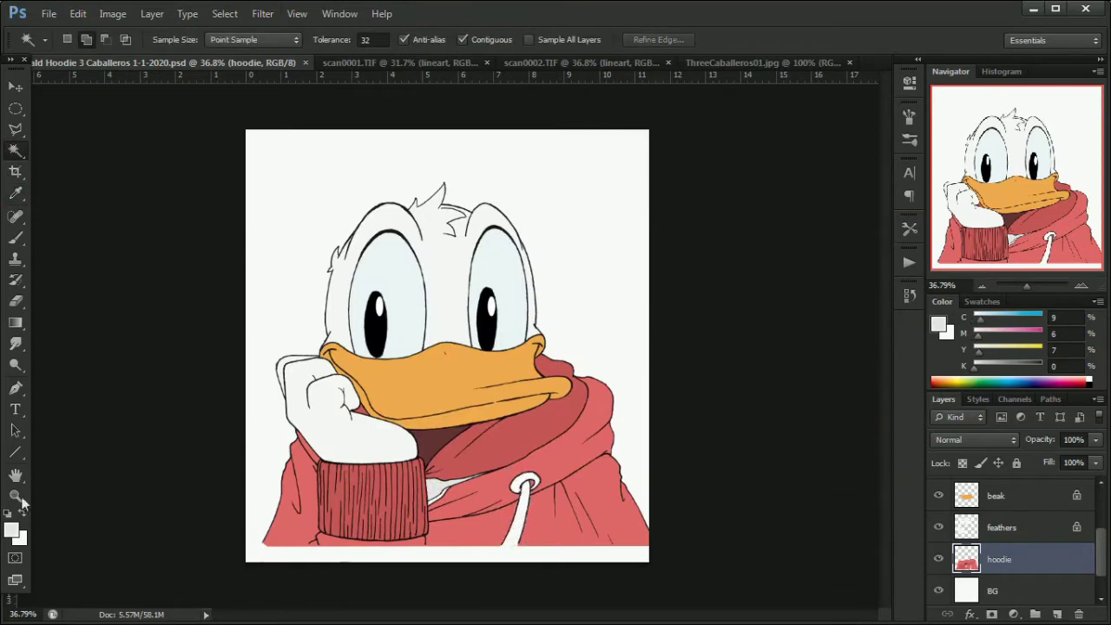
Fit the whole drawing in view and make the BG layer active
key(z)
drag(130, 339, 184, 336)
key(ctrl+0)
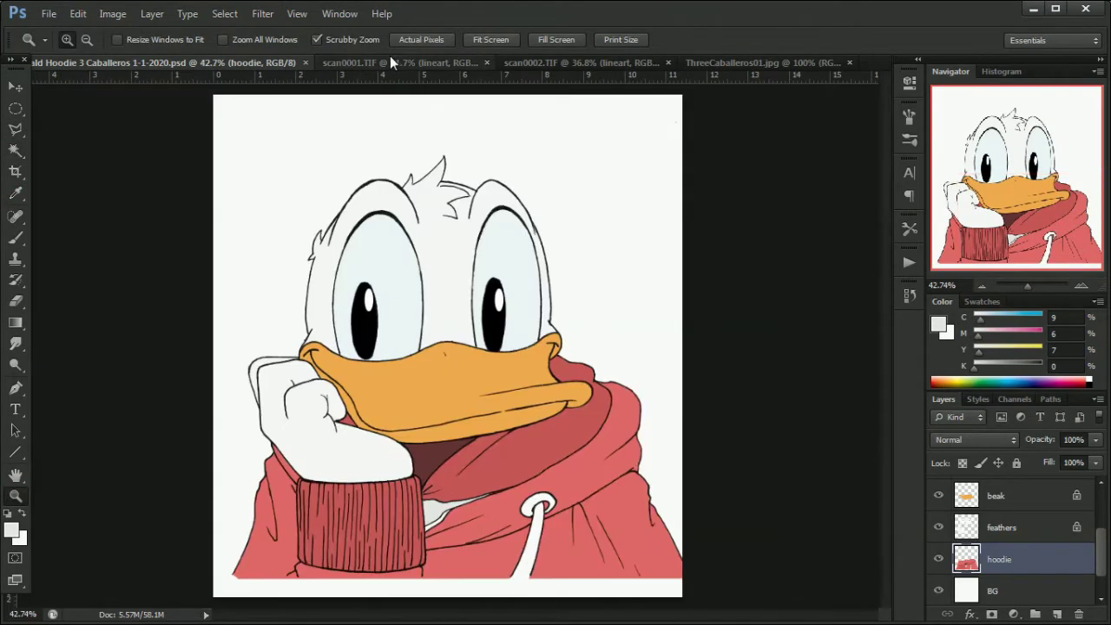
click(992, 591)
Try a golden yellow and a paler yellow as background fills on the BG layer
click(937, 325)
click(451, 382)
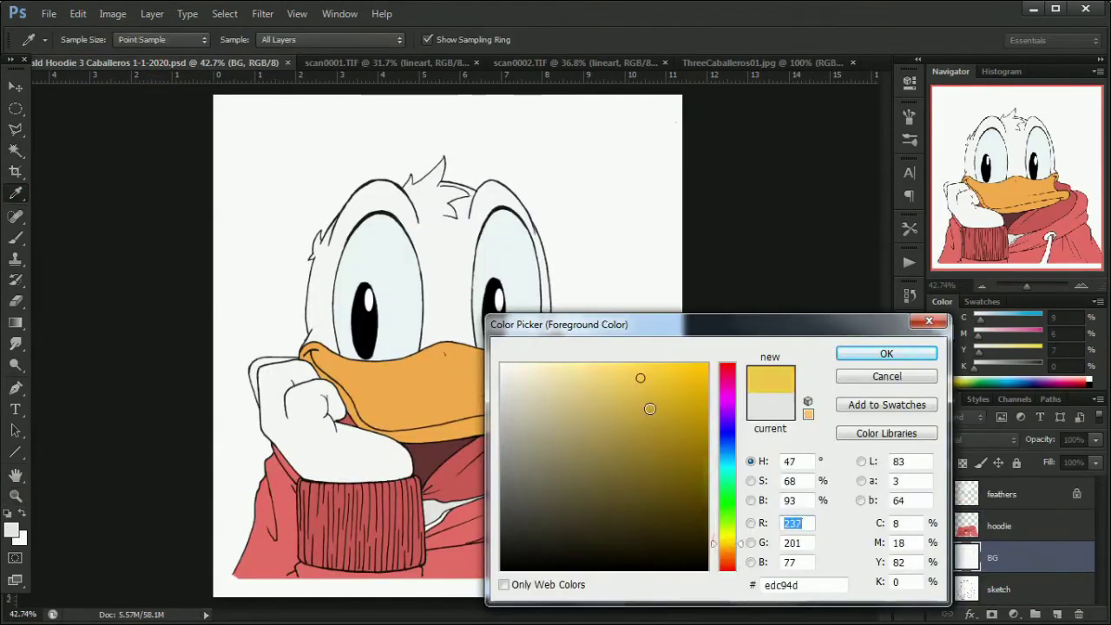
click(886, 354)
key(alt+BackSpace)
click(943, 322)
click(596, 364)
click(887, 353)
key(alt+BackSpace)
Fill the BG layer with pale aqua (C 27, M 0, Y 12, K 0)
click(943, 323)
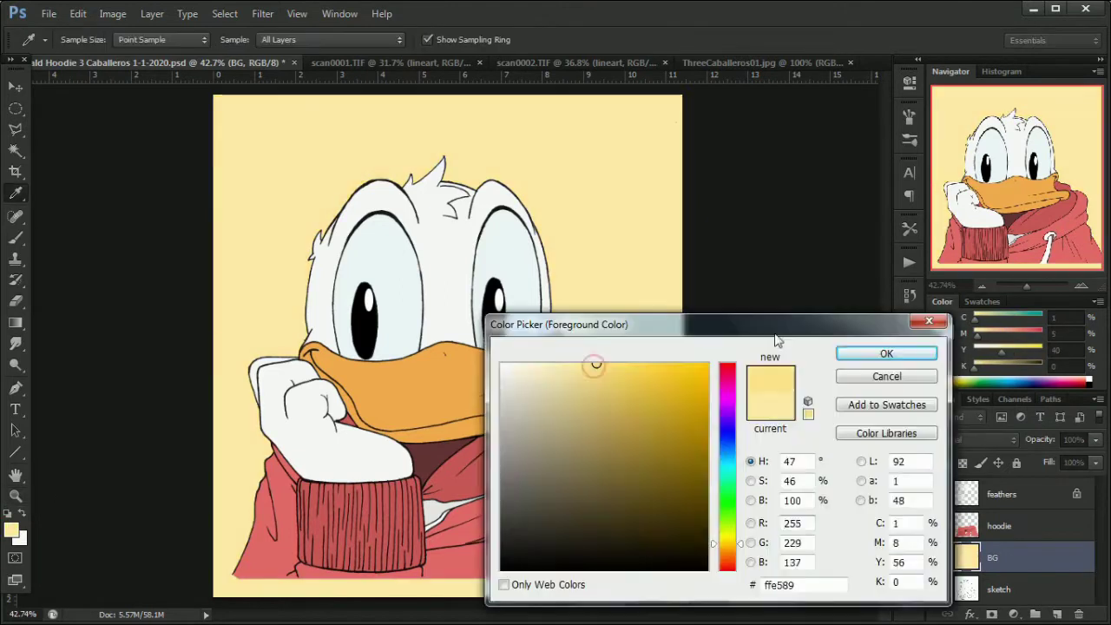
click(565, 384)
key(z)
click(867, 353)
key(alt+BackSpace)
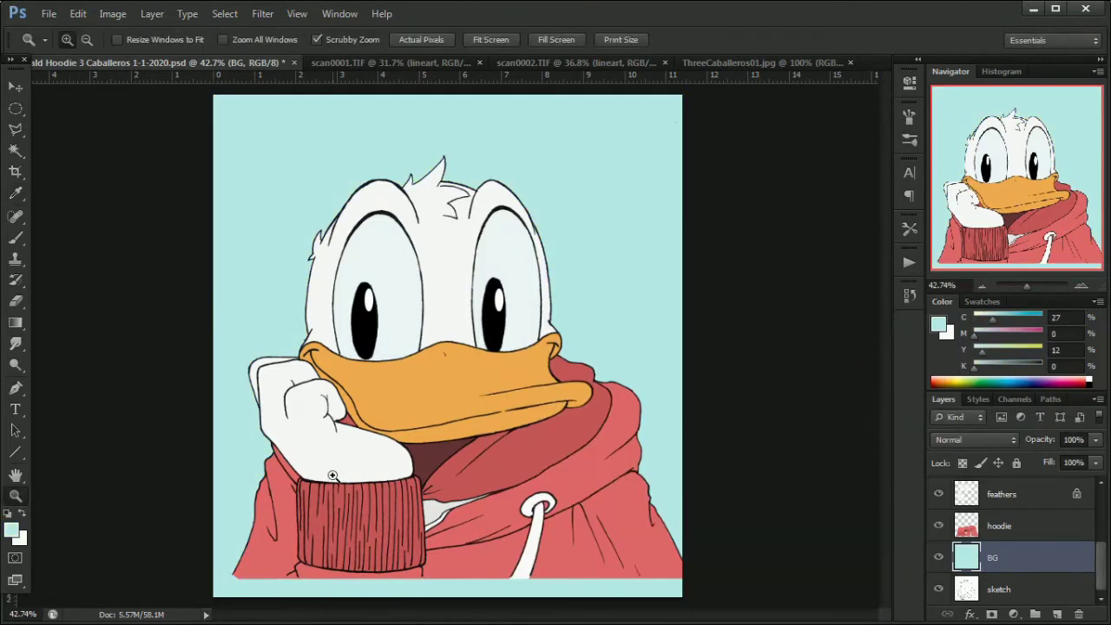
Sample a green from ThreeCaballeros01.jpg as the foreground colour and make the BG layer of scan0001.TIF active
click(384, 63)
key(i)
click(764, 63)
click(272, 365)
click(384, 62)
click(1040, 525)
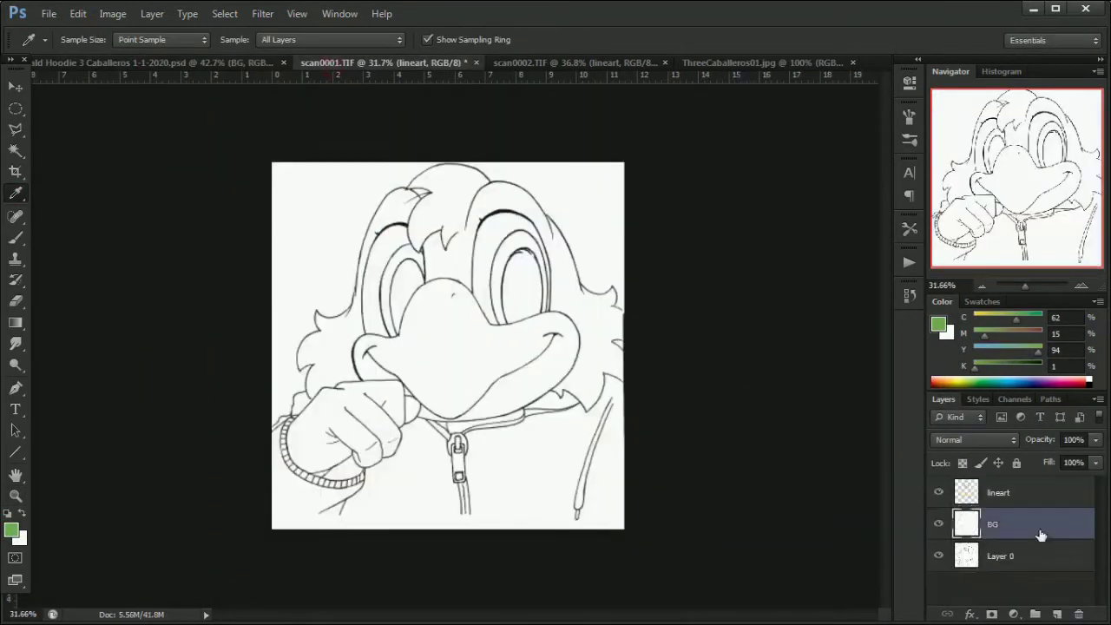
Add a new layer named feathers above the BG layer
key(ctrl+shift+n)
text(feathers)
key(Return)
Clear the stray edge line between the feather tips at the drawing's right border on the lineart layer
key(z)
drag(556, 287, 727, 315)
key(l)
key(alt+bracketright)
click(526, 346)
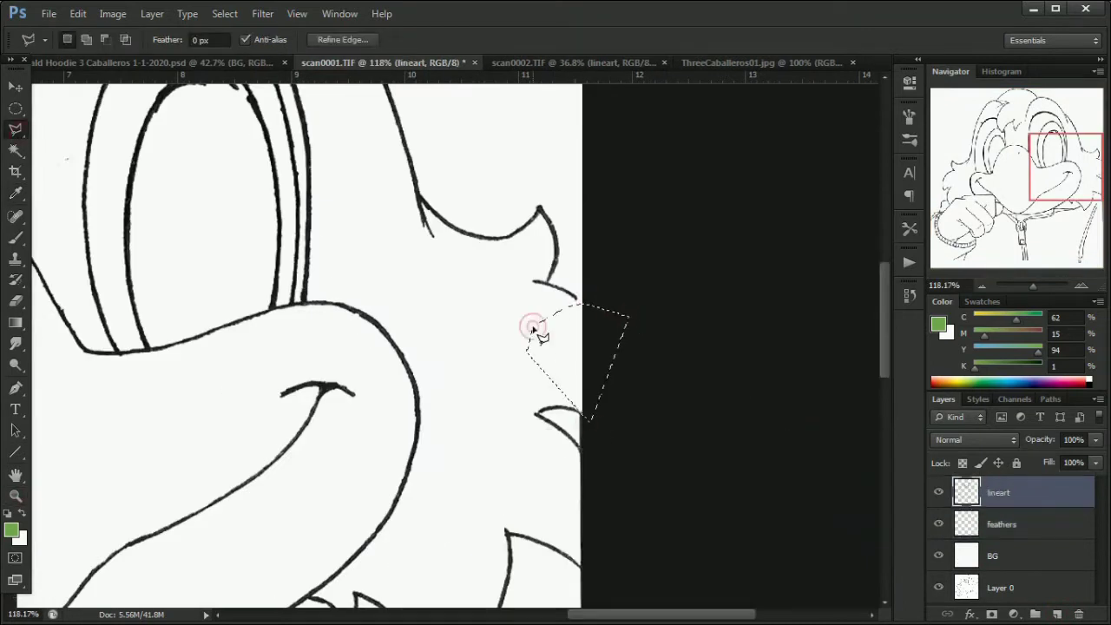
click(533, 328)
Copy a piece of the feather line near the right border, transform it to extend the line to the canvas edge, and merge it into lineart
key(z)
drag(578, 268, 607, 267)
key(l)
right_click(552, 333)
click(608, 159)
key(ctrl+t)
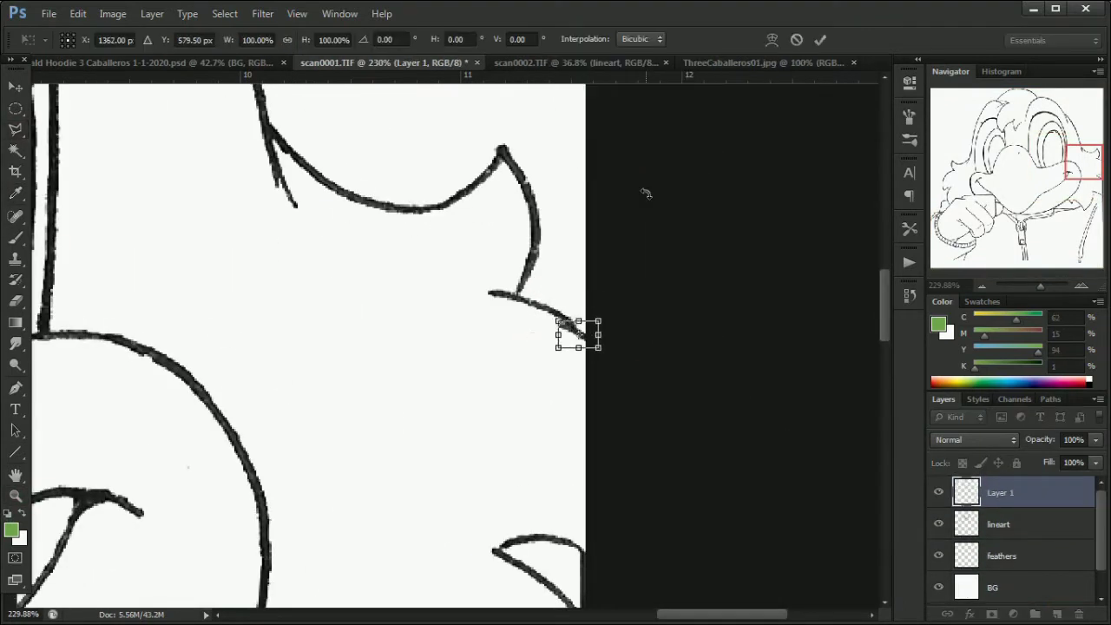
key(Return)
right_click(998, 524)
click(880, 427)
Select the head and hand feather areas in the line art and fill them with green on the feathers layer
drag(1042, 283, 1037, 286)
scroll(443, 260, down, 3)
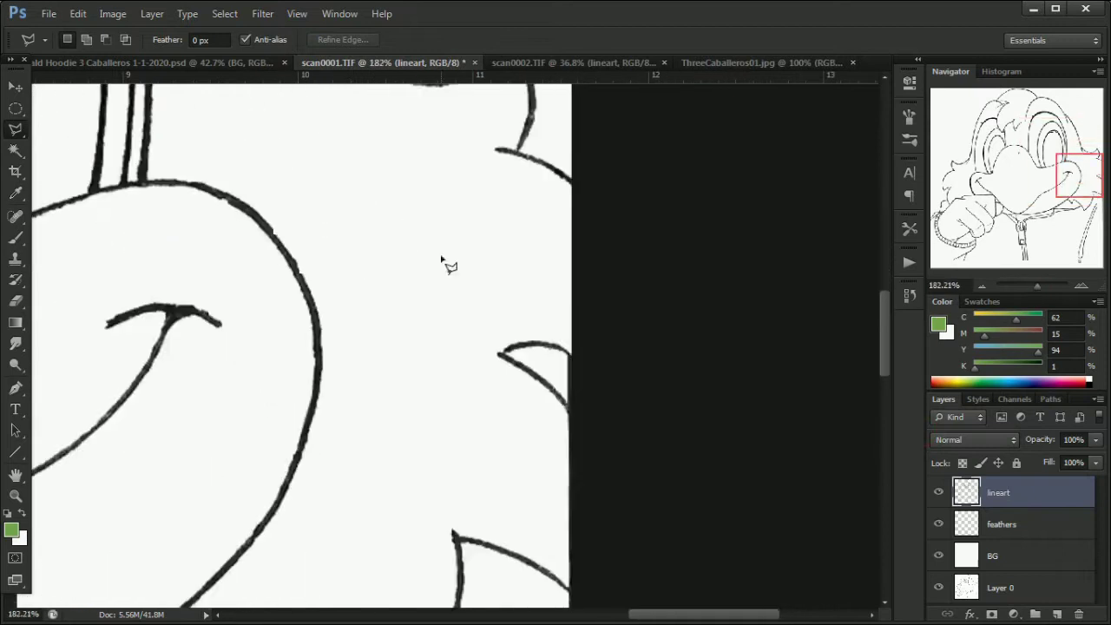
scroll(860, 339, down, 5)
click(524, 180)
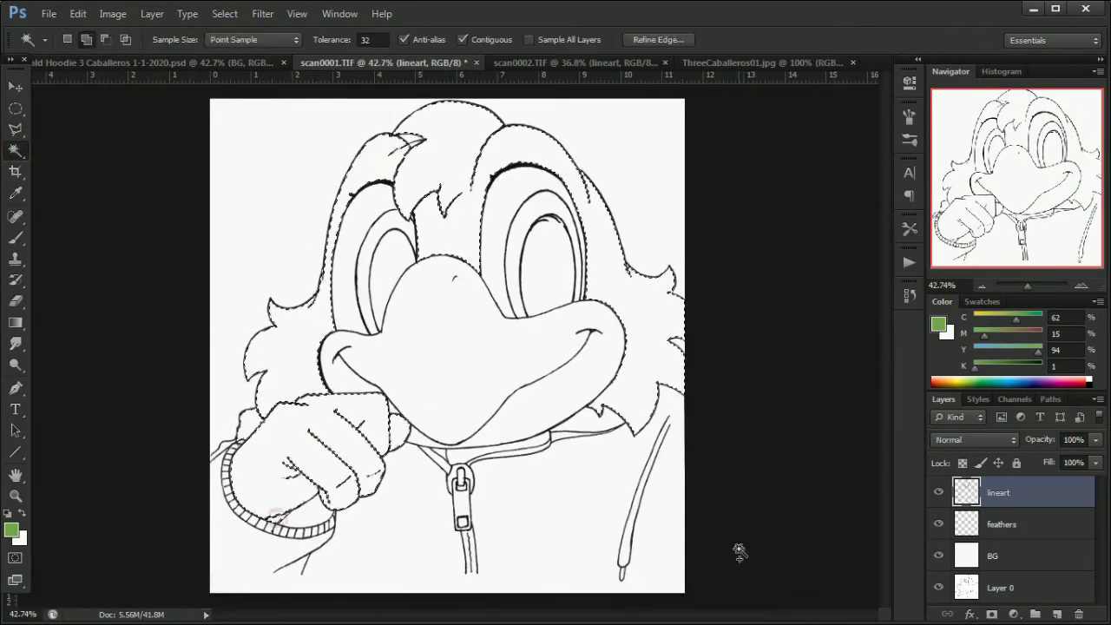
click(413, 224)
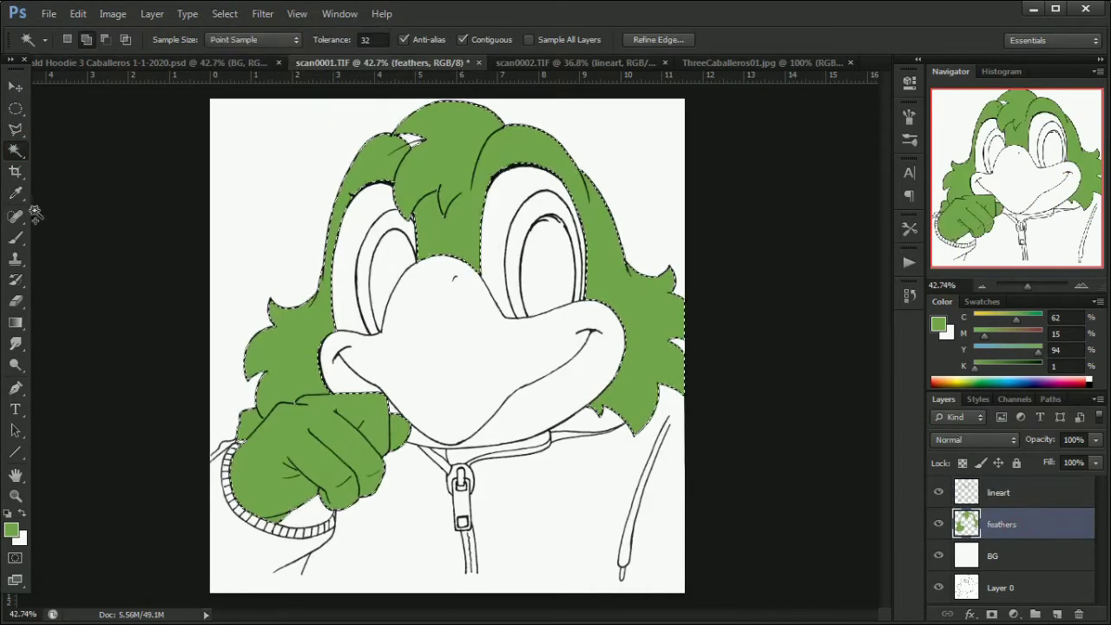
key(l)
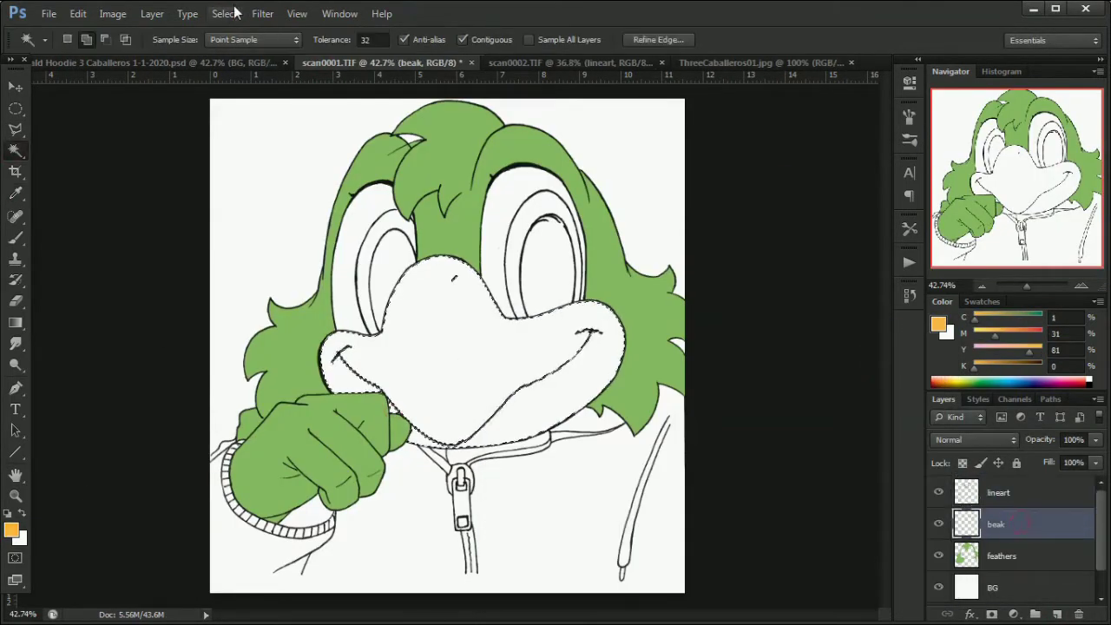
Fill the beak with golden orange (C 1, M 31, Y 81, K 0) on the beak layer and compare with the reference and the Donald drawing
key(alt+BackSpace)
click(764, 63)
click(158, 62)
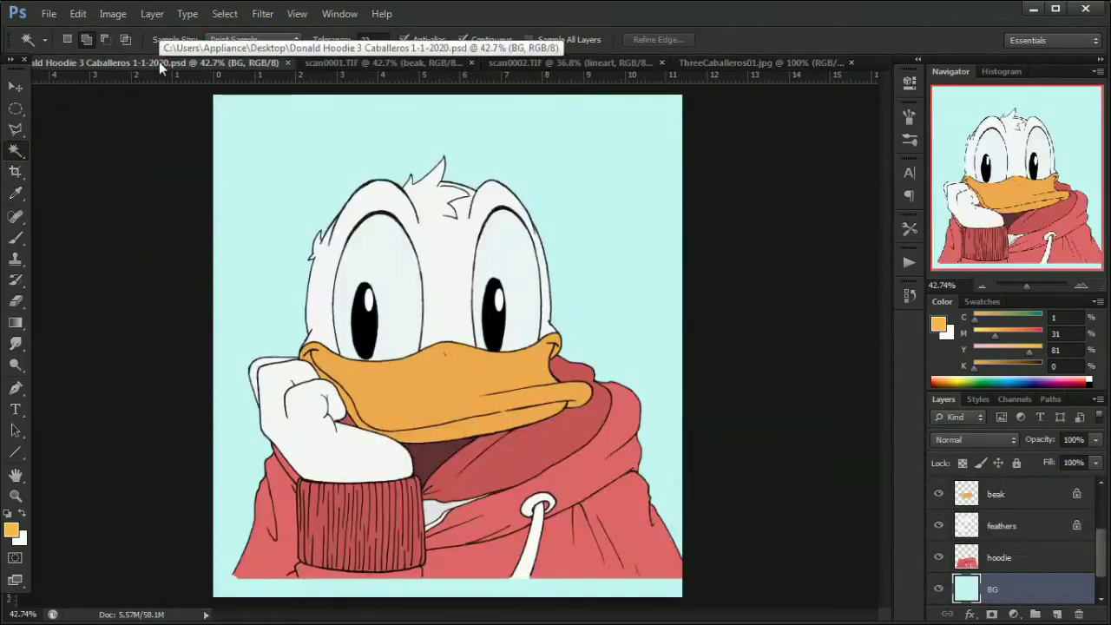
click(382, 63)
Fill the pupils black on the lineart layer and the irises red-orange on a new eyes layer
click(998, 492)
click(224, 13)
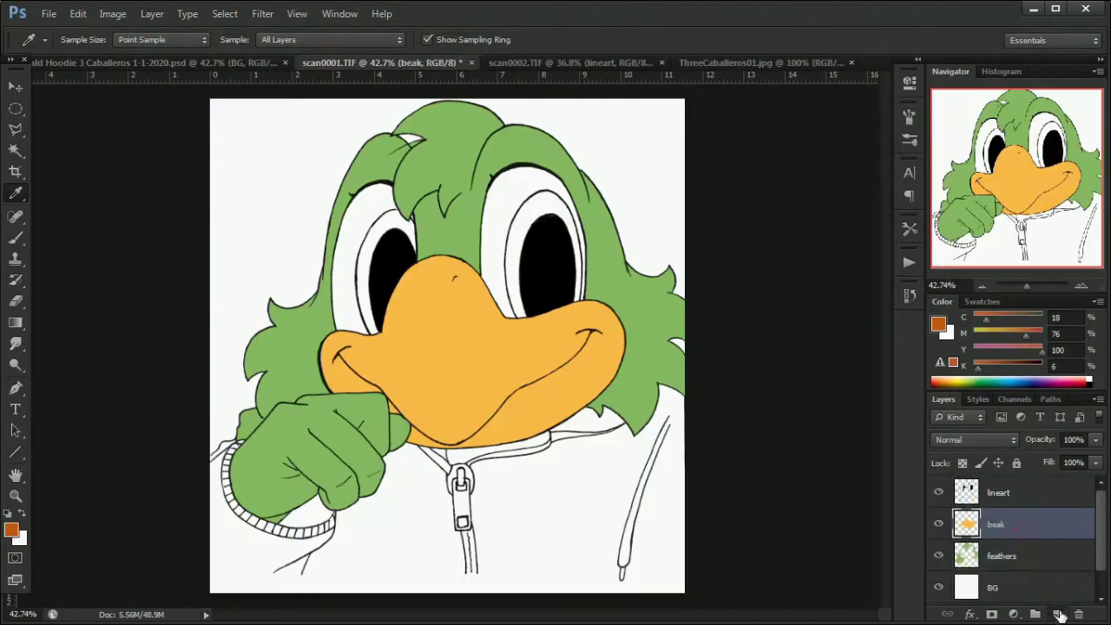
key(w)
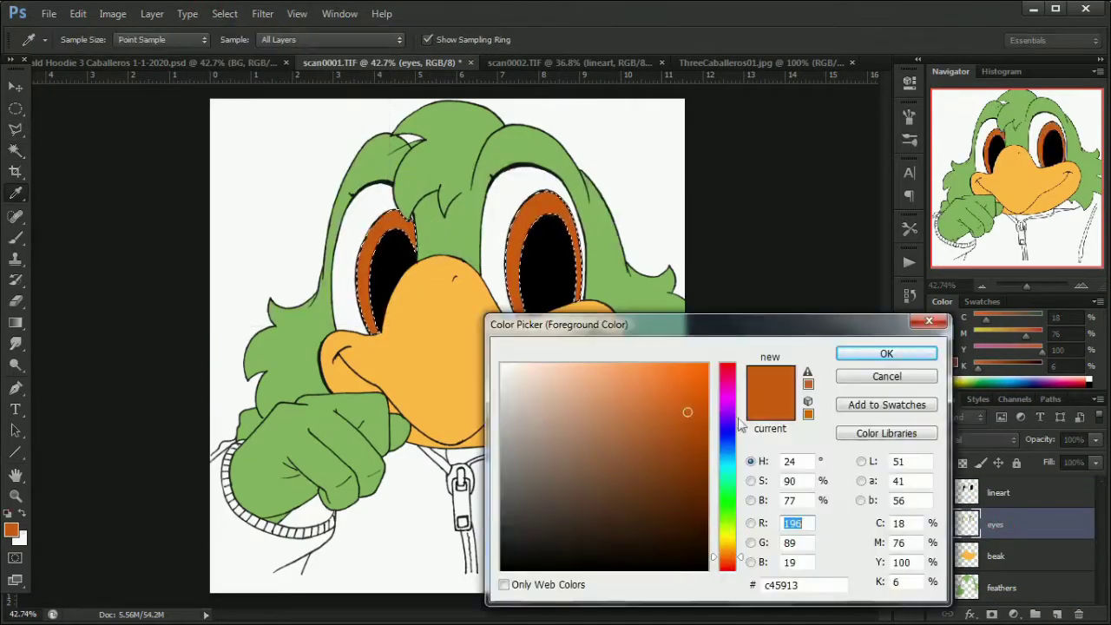
click(650, 390)
Fill the whites of both eyes with a near-white (C 3, M 0, Y 1, K 0) on the eyes layer
click(347, 282)
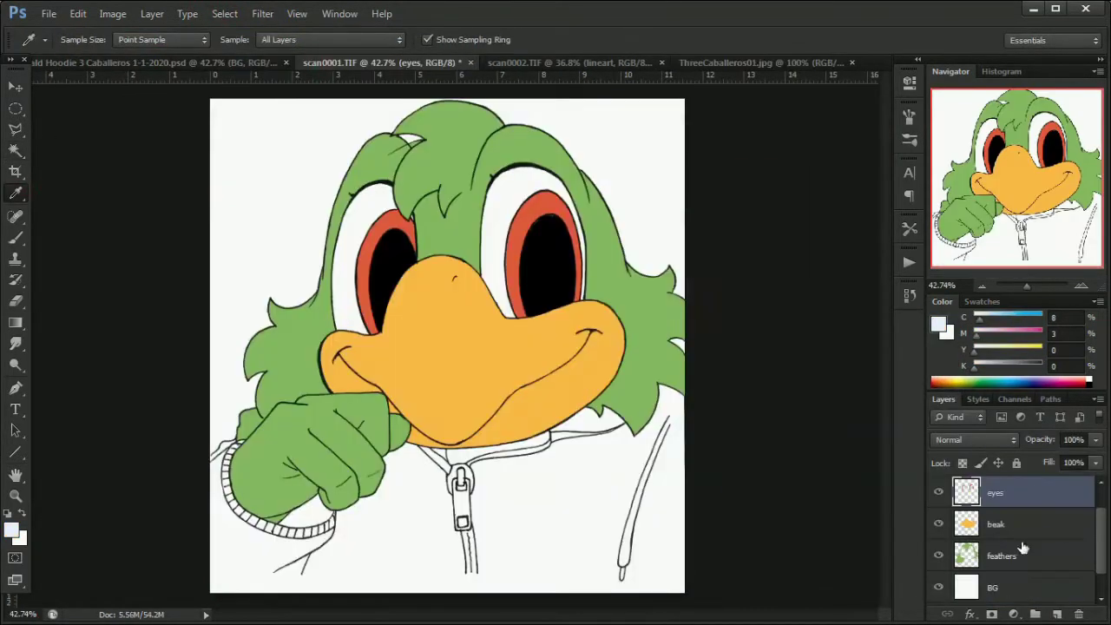
key(w)
click(1025, 525)
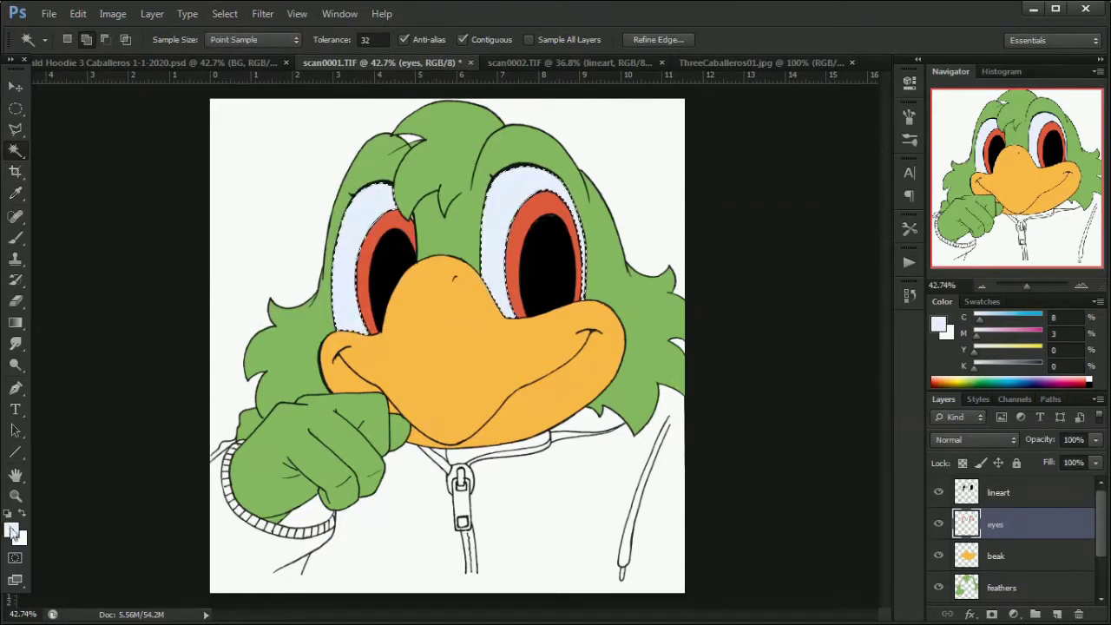
key(i)
click(12, 531)
click(886, 353)
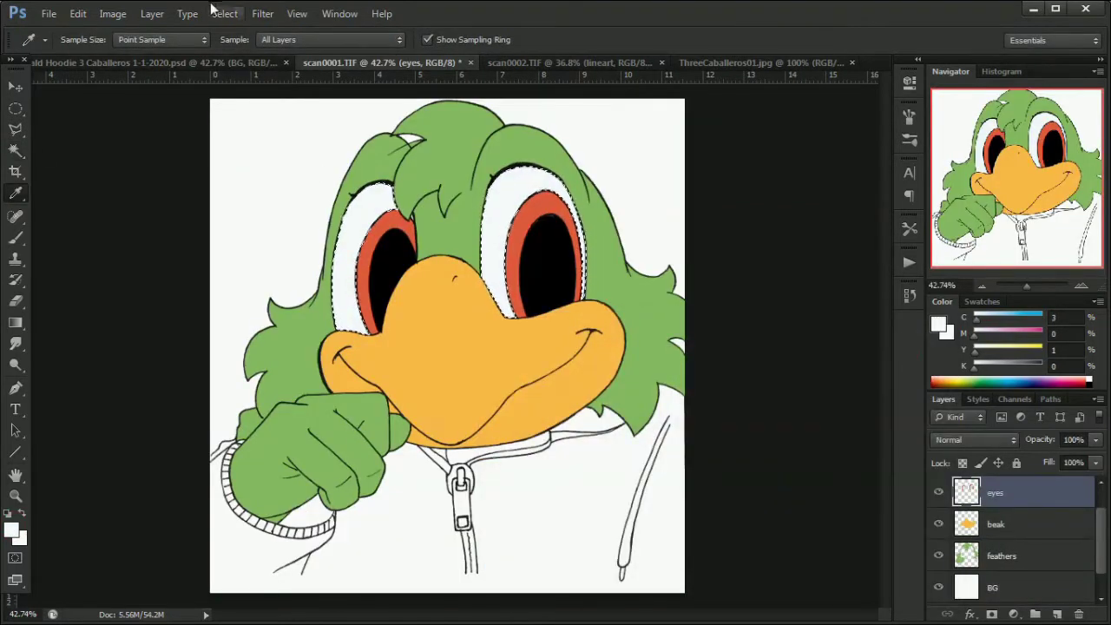
Add a top layer named highlight and place a round white highlight over the upper part of each pupil
key(alt+bracketright)
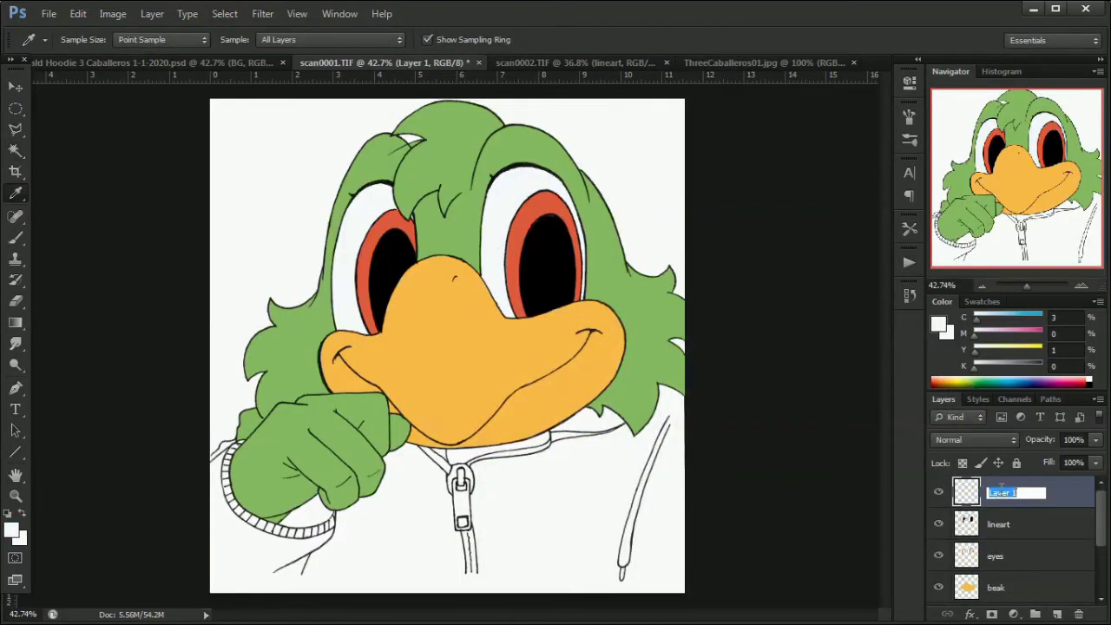
key(m)
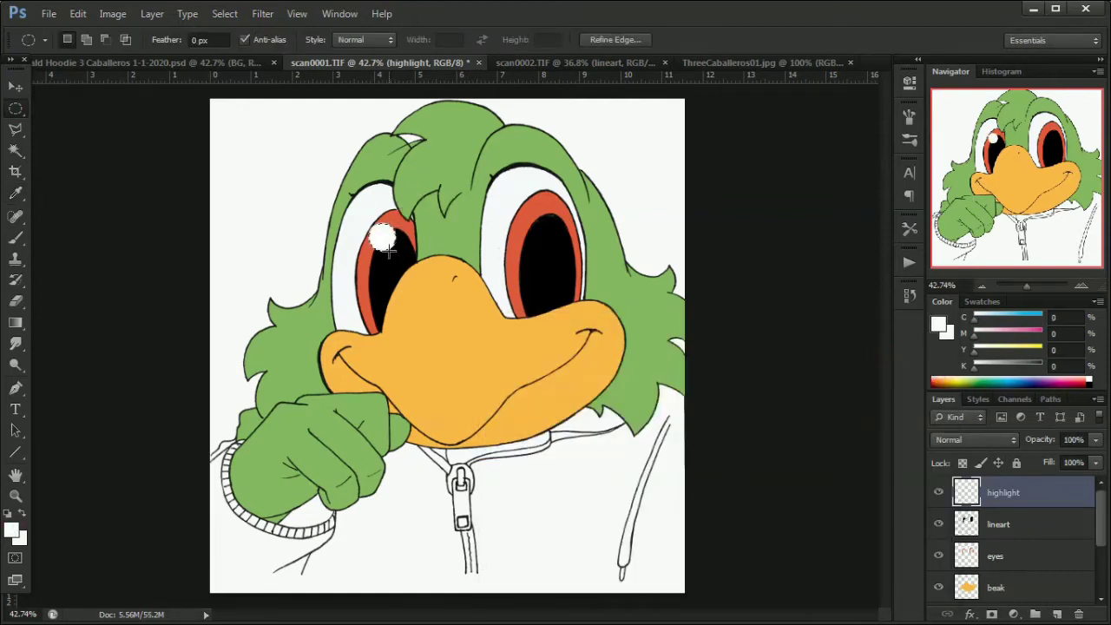
key(shift+F5)
click(885, 365)
Select the upper iris outline of the right-hand eye on the lineart layer and transform it into a lower arc
key(z)
drag(535, 172, 608, 173)
key(alt+bracketleft)
key(l)
drag(456, 268, 629, 276)
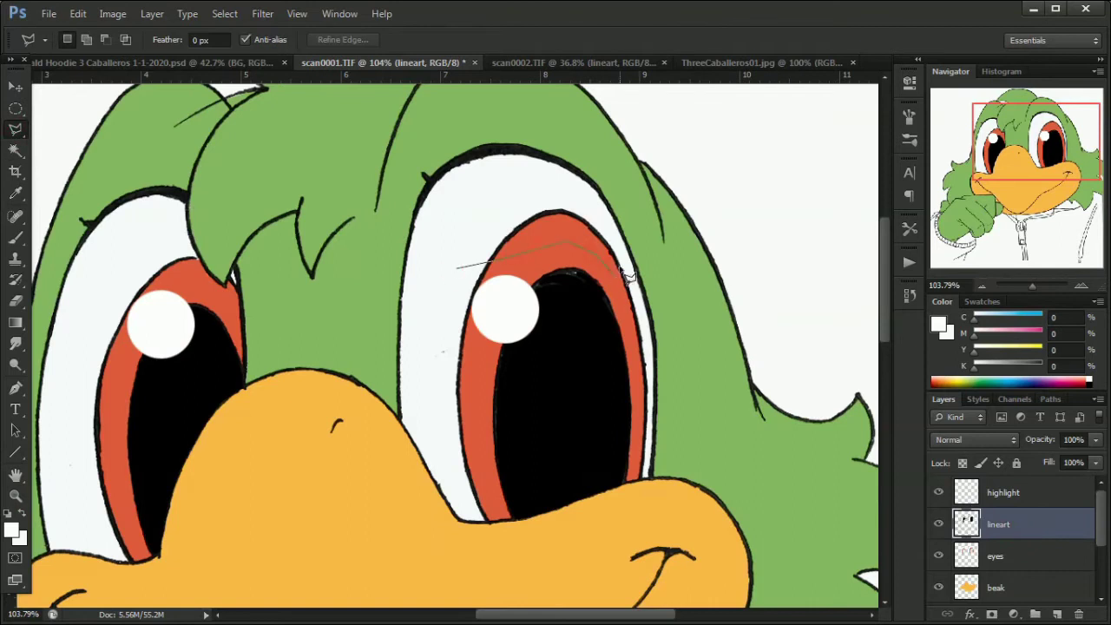
drag(458, 270, 459, 272)
key(ctrl+t)
drag(636, 295, 479, 246)
key(Return)
Cover the red-orange spill above the right-hand iris outline with the sampled eye white on the eyes layer
key(z)
drag(608, 247, 612, 270)
key(alt+[)
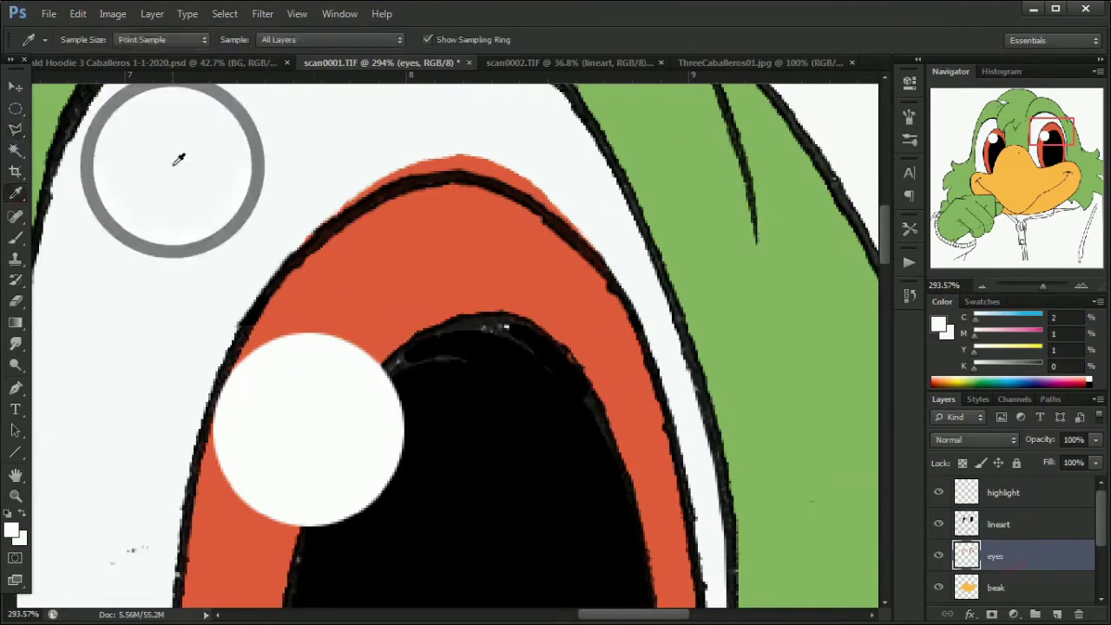
click(196, 264)
click(234, 340)
click(291, 251)
click(382, 193)
click(460, 180)
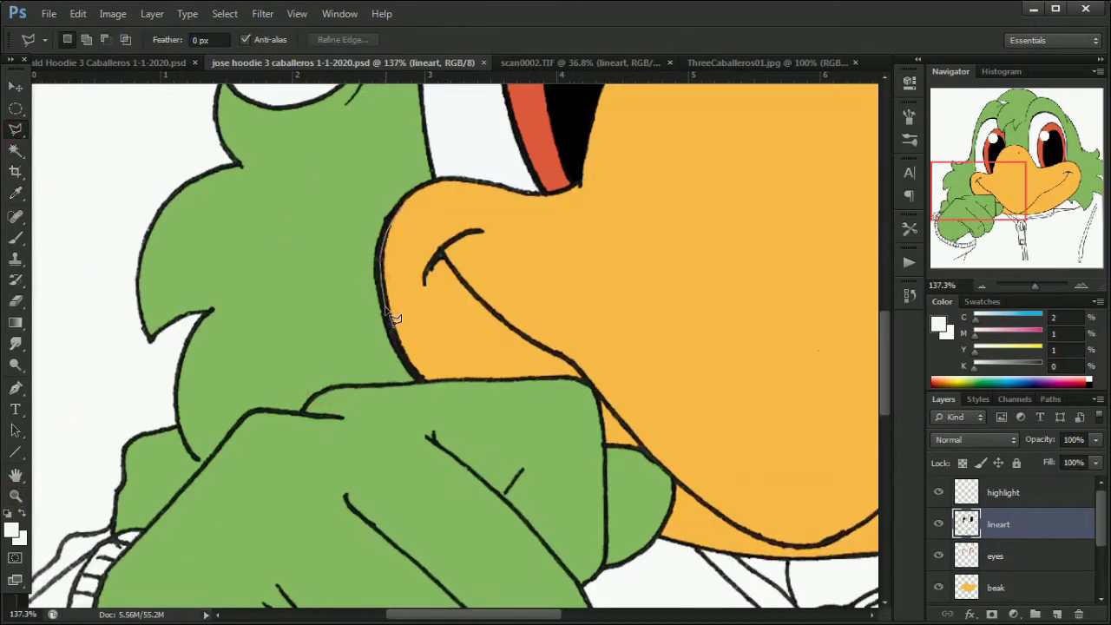
Thin the thick outline at the beak's left corner on lineart and fill the gap with the sampled beak orange on the beak layer
click(440, 381)
click(995, 588)
key(i)
click(564, 295)
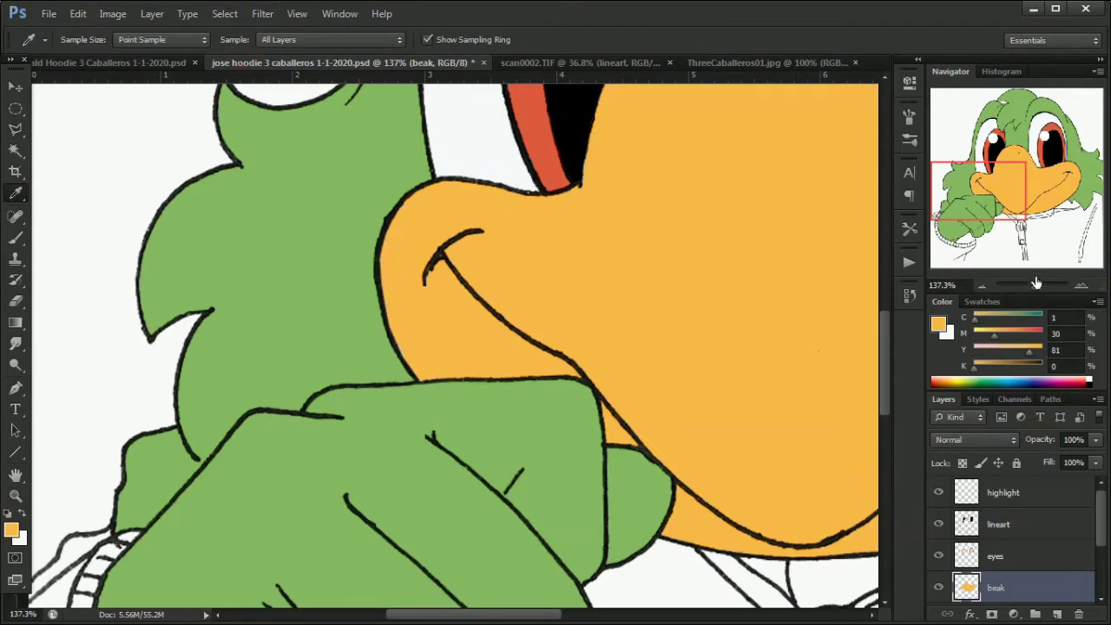
Bring the whole drawing into view and make the BG layer active
drag(1035, 285, 1027, 285)
scroll(1025, 540, down, 2)
click(1024, 557)
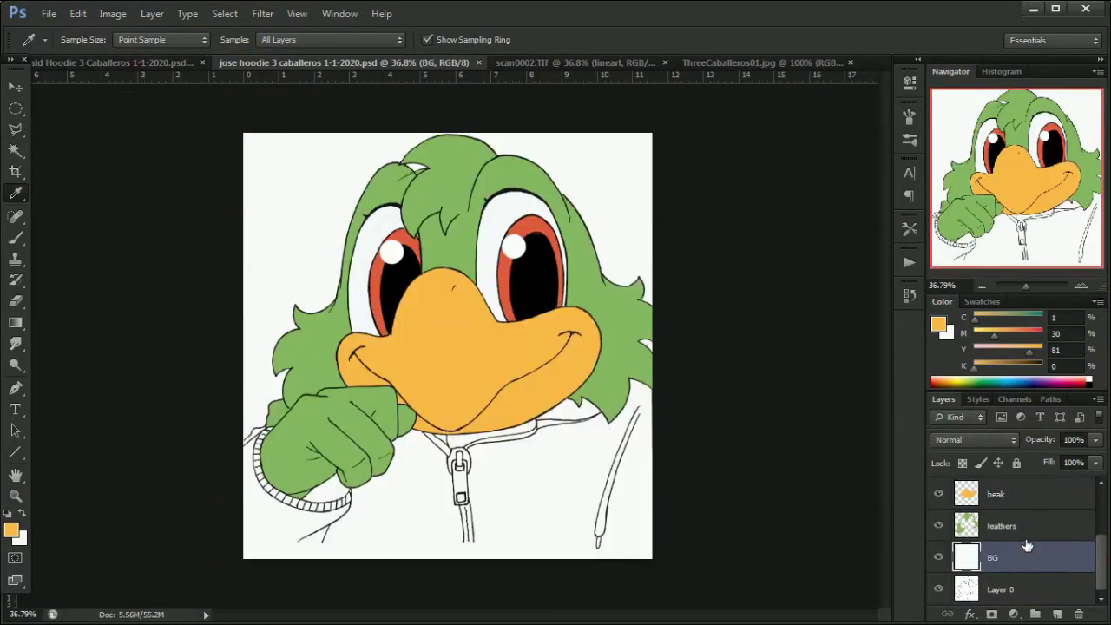
Try a mauve (hex cda3cb) and a lighter mauve (C 11, M 34, Y 0, K 0) as background fills on the BG layer
click(11, 530)
key(Return)
key(alt+BackSpace)
click(11, 530)
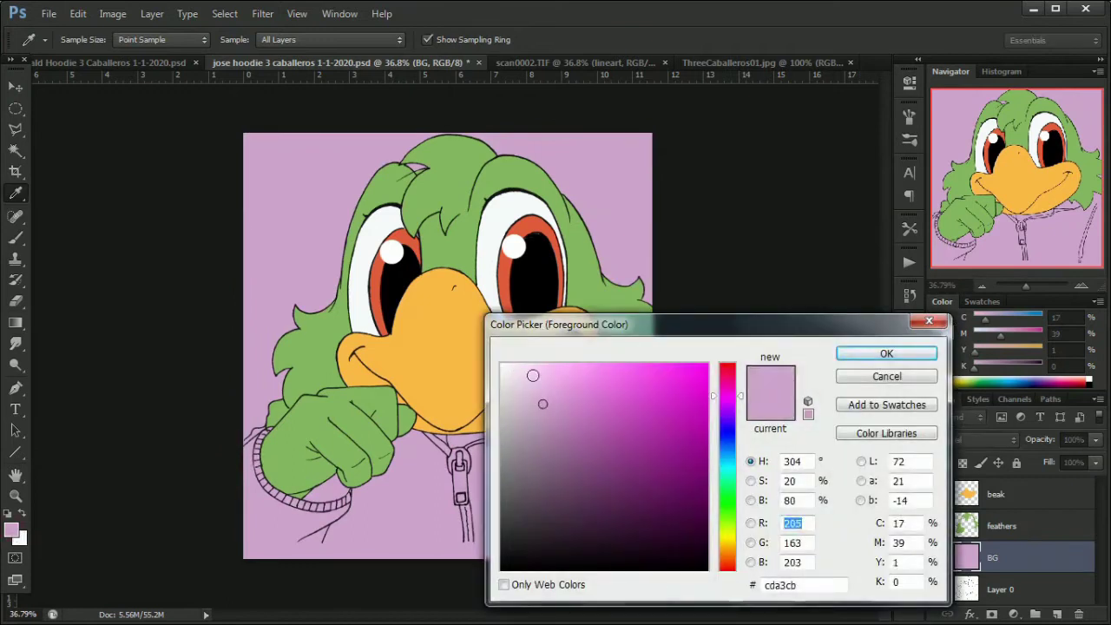
key(Return)
key(alt+BackSpace)
Fill the BG layer with pale lilac (hex eac2e8) and add a layer named hoodie above it
click(11, 531)
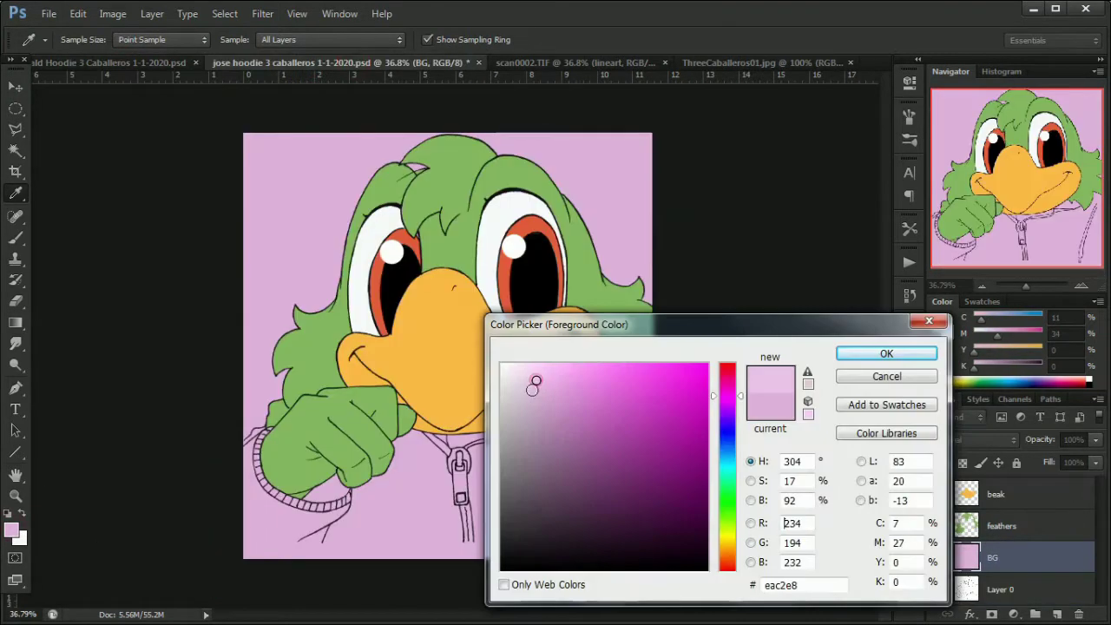
key(Return)
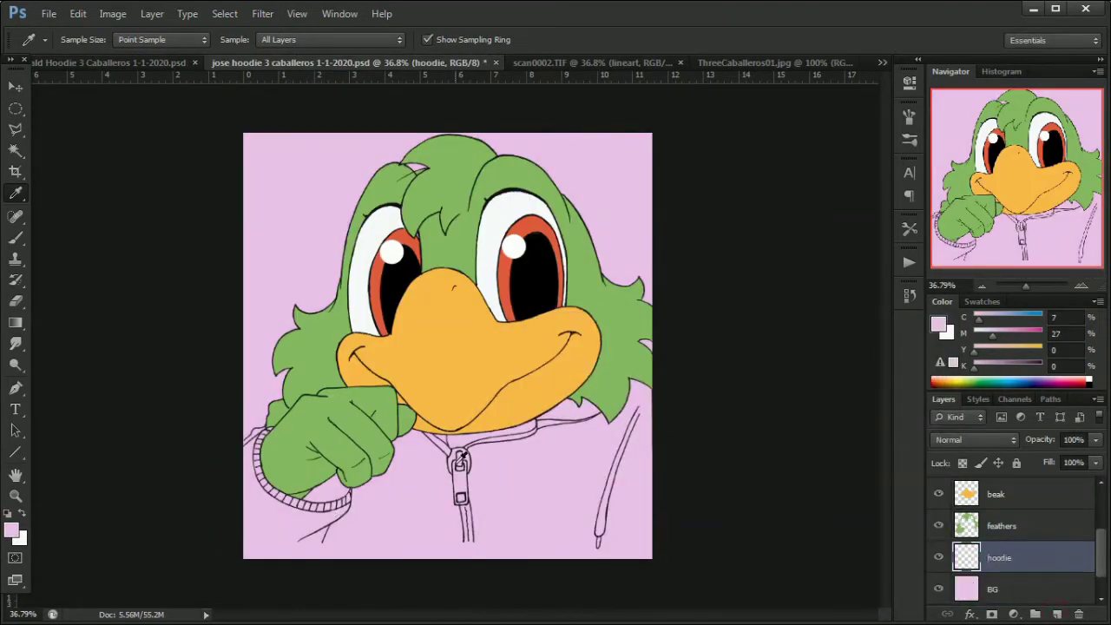
Outline the hoodie area and fill it with pale yellow (C 5, M 2, Y 63, K 0) on the hoodie layer
click(11, 531)
click(620, 369)
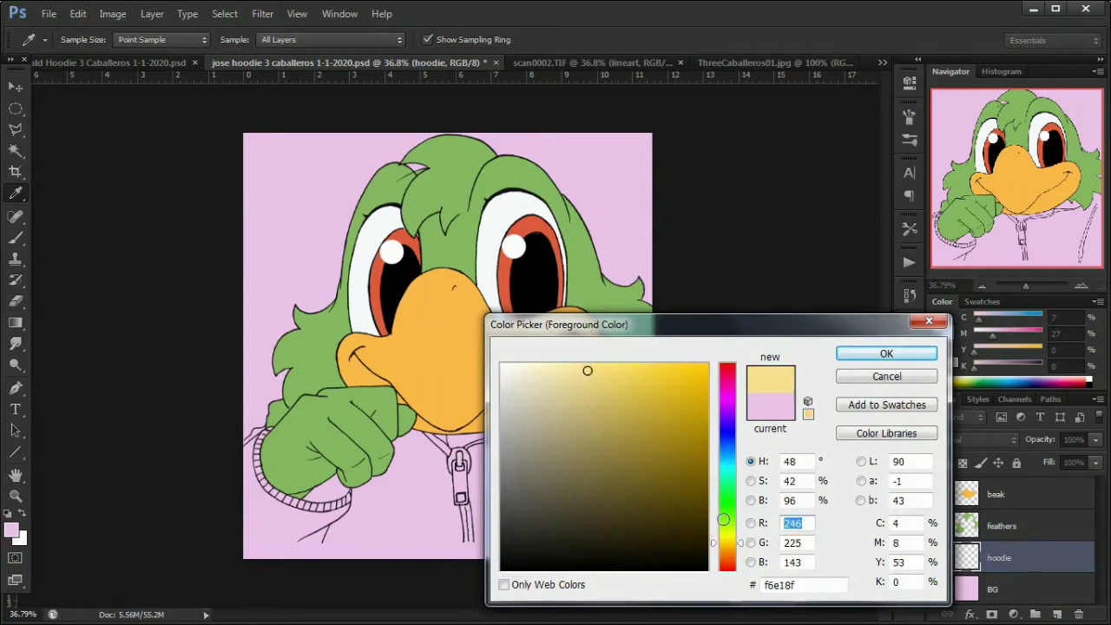
key(Return)
key(l)
scroll(104, 446, up, 5)
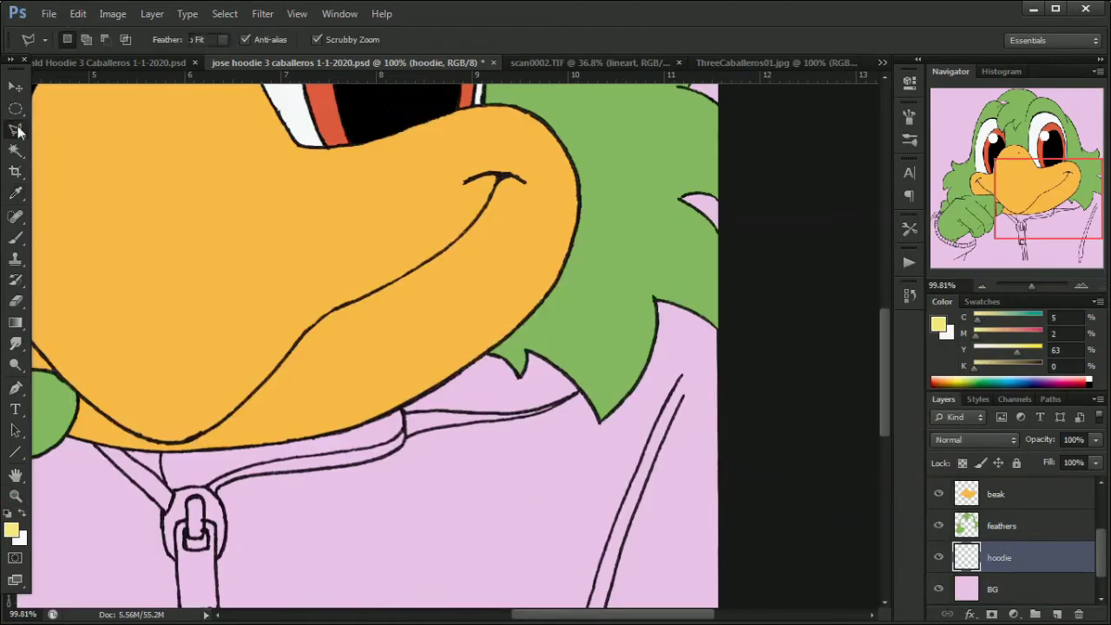
scroll(348, 347, down, 3)
click(17, 597)
click(77, 272)
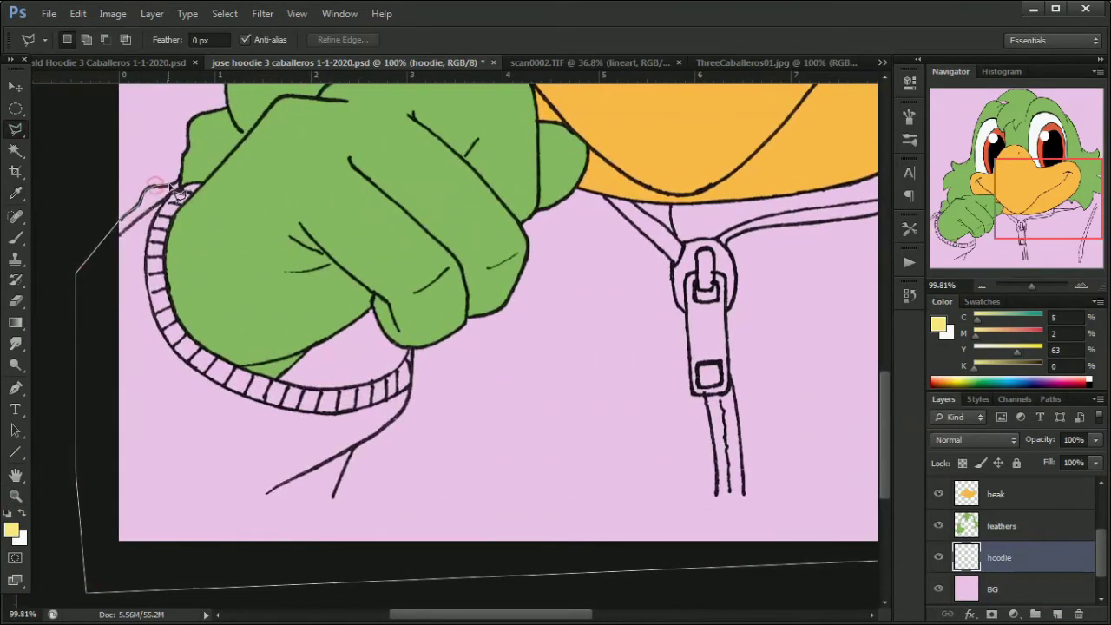
click(174, 190)
key(alt+BackSpace)
key(ctrl+0)
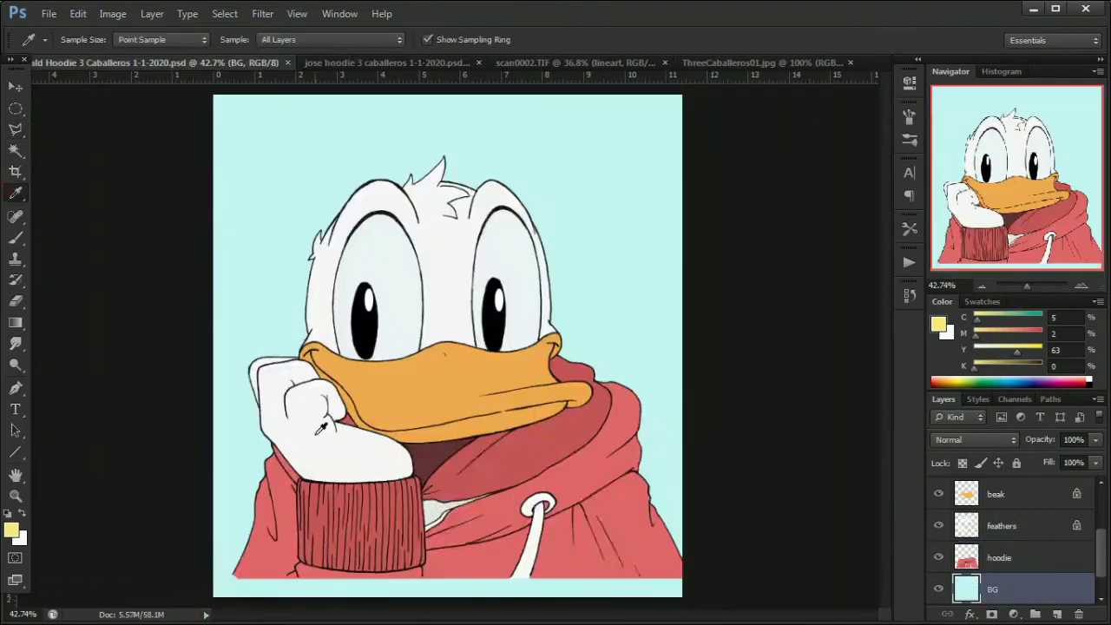
Sample the white of the Donald drawing's drawstring and fill the yellow hoodie's drawstring with it on the hoodie layer
click(529, 512)
key(ctrl+Tab)
key(l)
scroll(756, 260, up, 3)
click(764, 127)
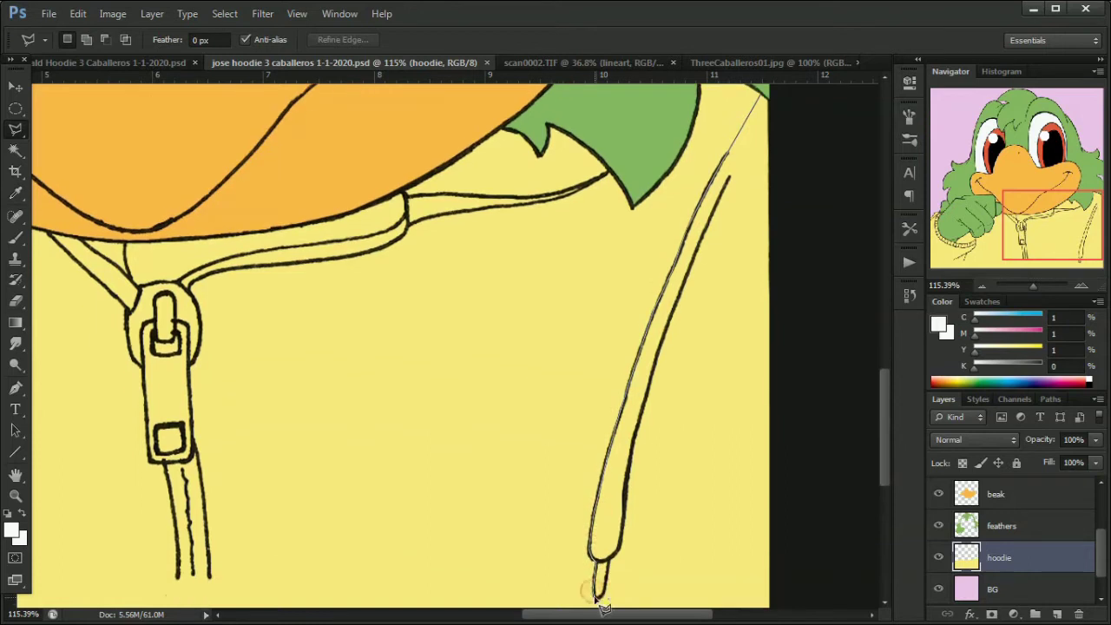
click(750, 147)
key(alt+BackSpace)
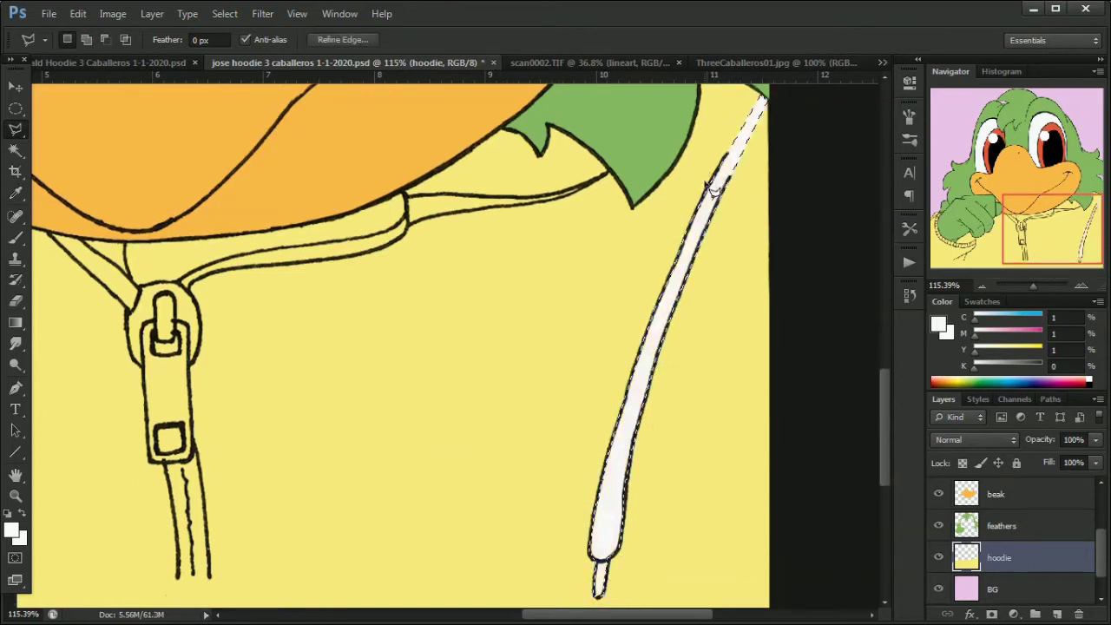
key(ctrl+d)
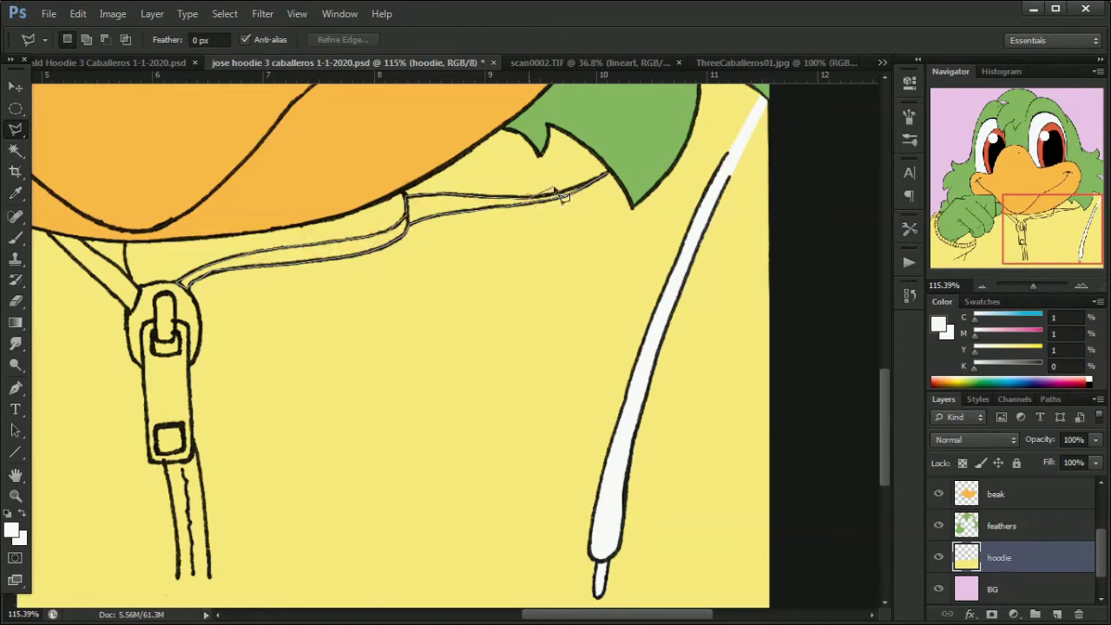
Fill the collar trim running right from the zipper with the same white on the hoodie layer
double_click(595, 266)
key(alt+BackSpace)
key(ctrl+d)
Outline the zipper with its pull and the trim strip on its left, and fill them with white
scroll(510, 295, left, 5)
click(431, 230)
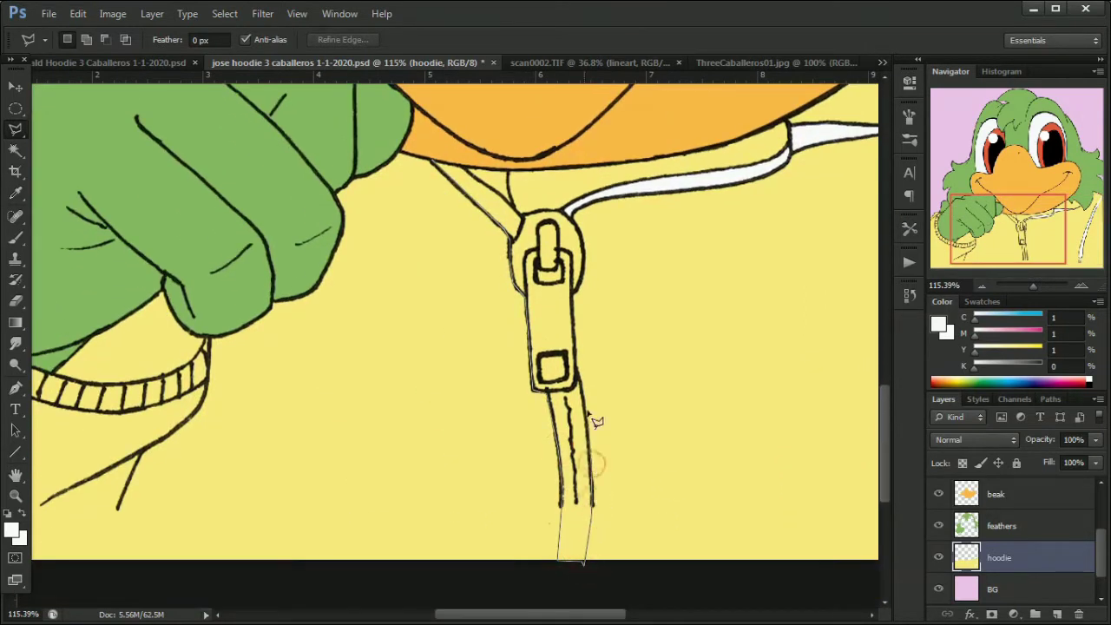
double_click(441, 171)
key(alt+BackSpace)
key(ctrl+d)
Fill the small triangle between the zipper trim and the beak with light grey (C 9, M 6, Y 7, K 0) on the hoodie layer
key(ctrl+0)
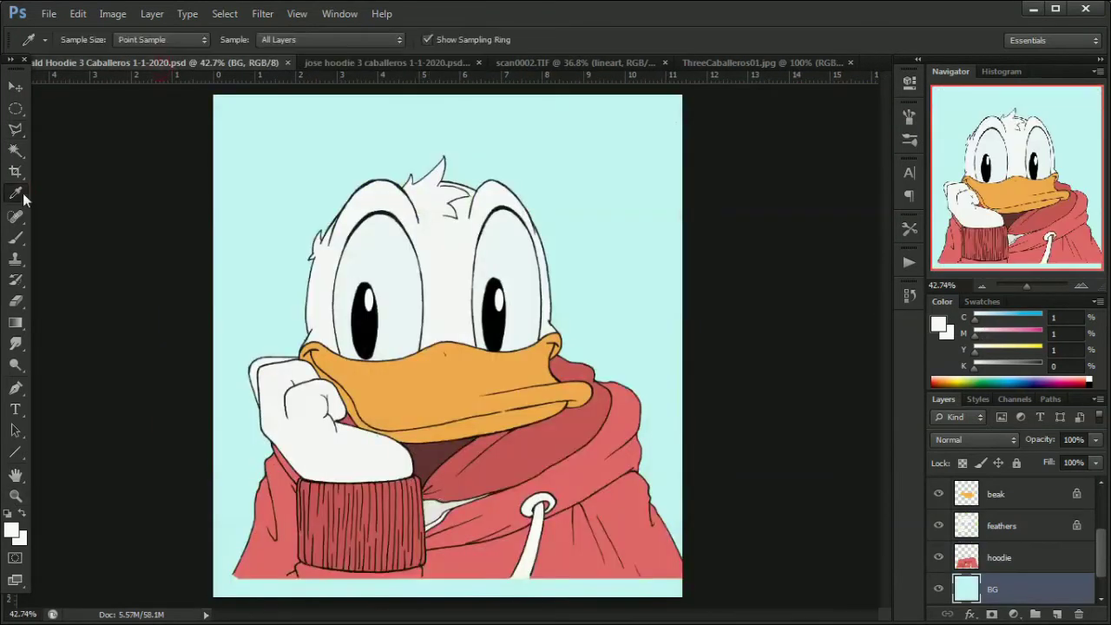
click(224, 13)
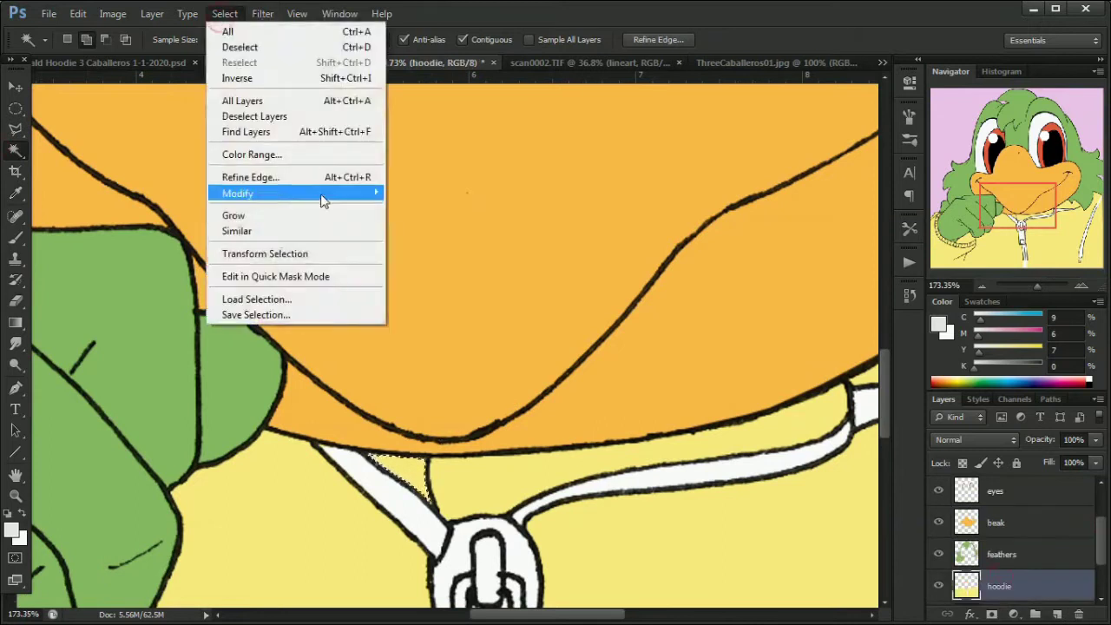
click(250, 48)
key(ctrl+0)
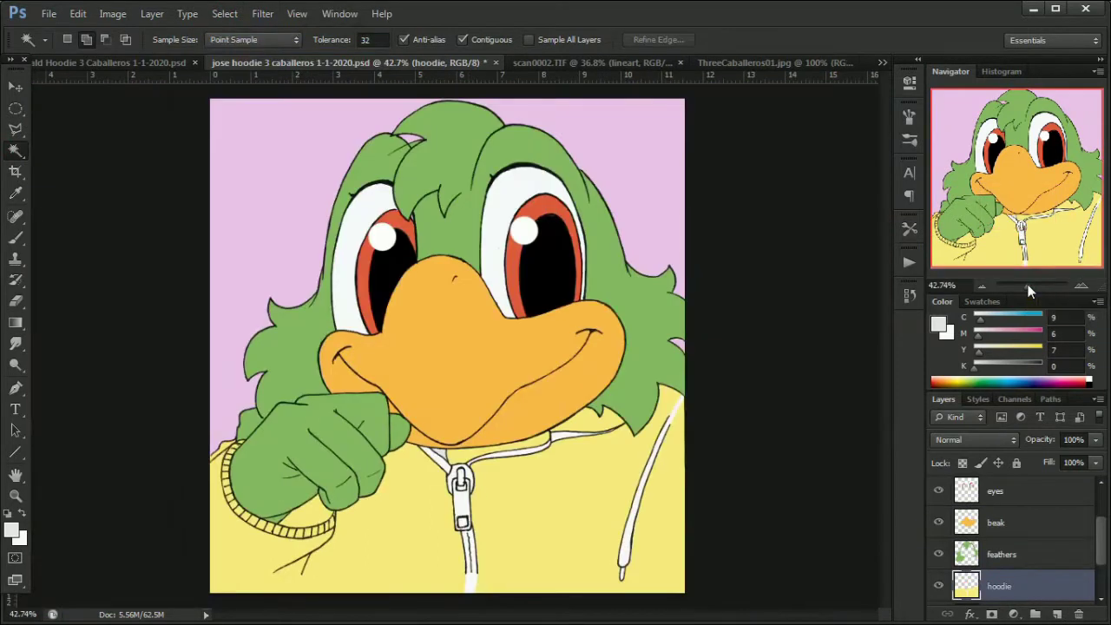
Fill the hoodie's inner collar sections under the beak with a darker yellow (C 3, M 16, Y 60, K 0), expanding the selection first
click(11, 531)
click(882, 355)
key(z)
drag(486, 417, 538, 417)
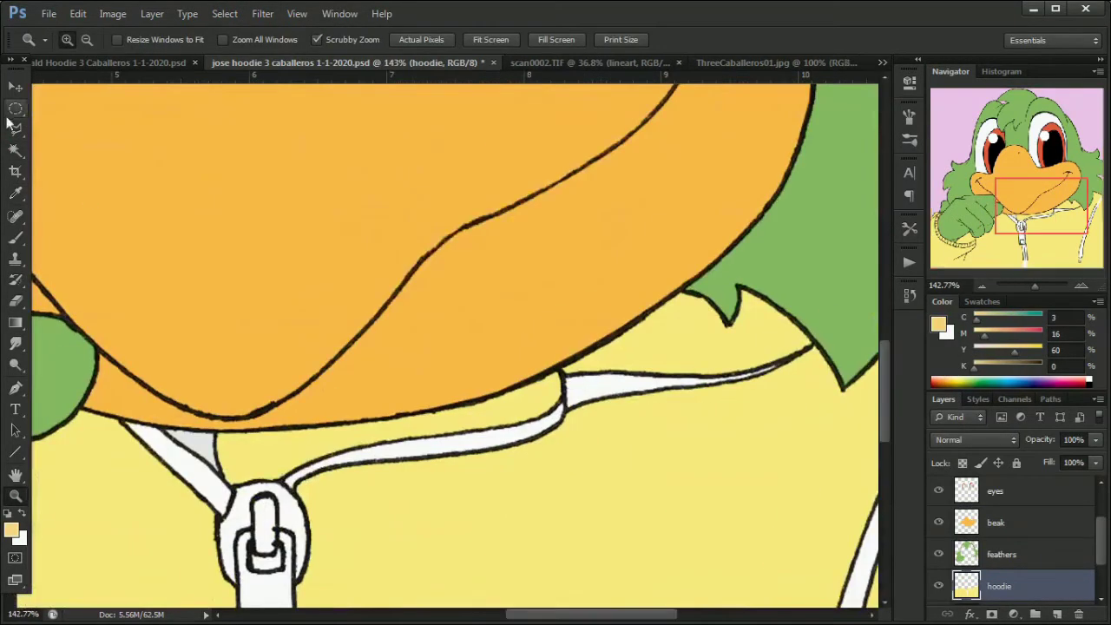
key(l)
click(998, 522)
key(w)
click(148, 136)
click(998, 552)
click(224, 13)
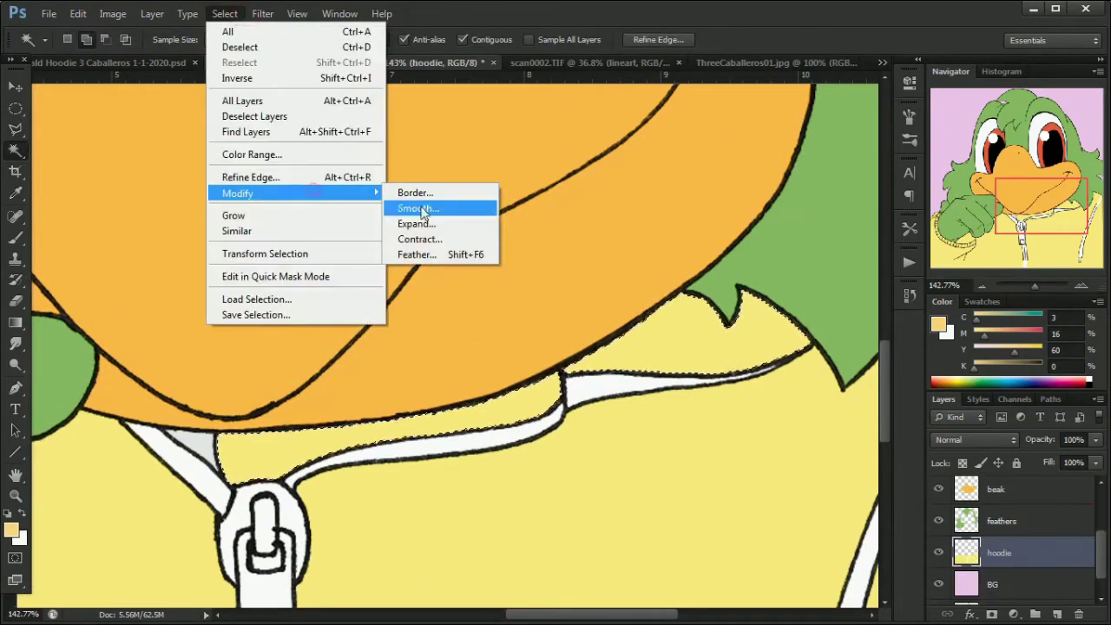
click(409, 223)
key(Return)
click(224, 13)
click(240, 47)
Outline the ribbed sleeve cuff and the sleeve opening beneath the hand, and fill them with the same darker yellow on the hoodie layer
key(ctrl+0)
key(z)
mouse_move(324, 546)
mouse_down()
mouse_move(297, 463)
mouse_move(303, 556)
mouse_up()
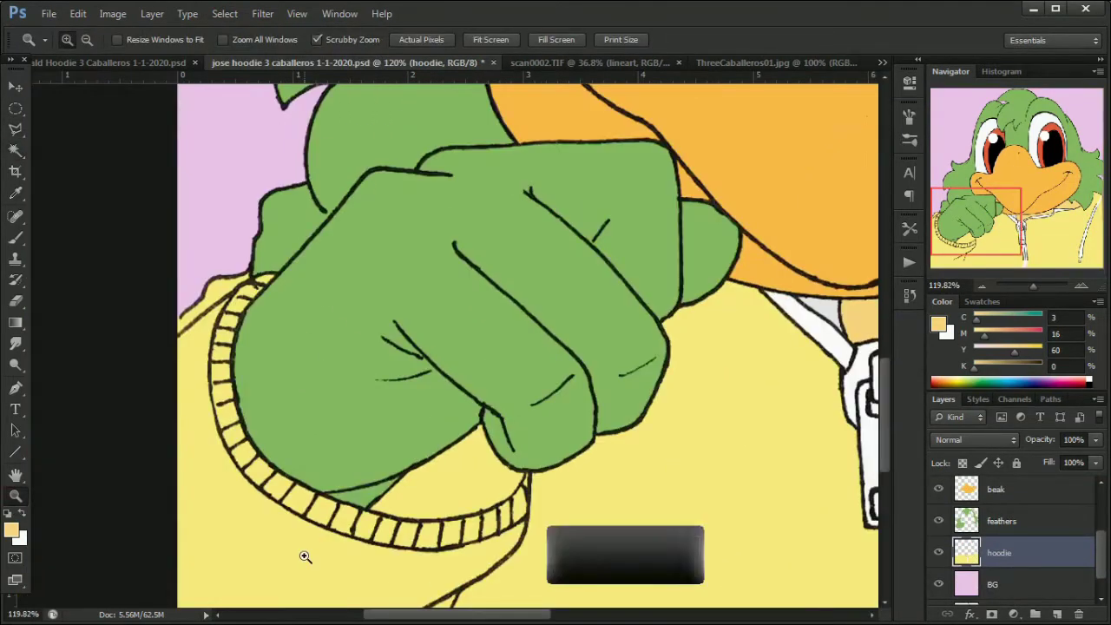
key(l)
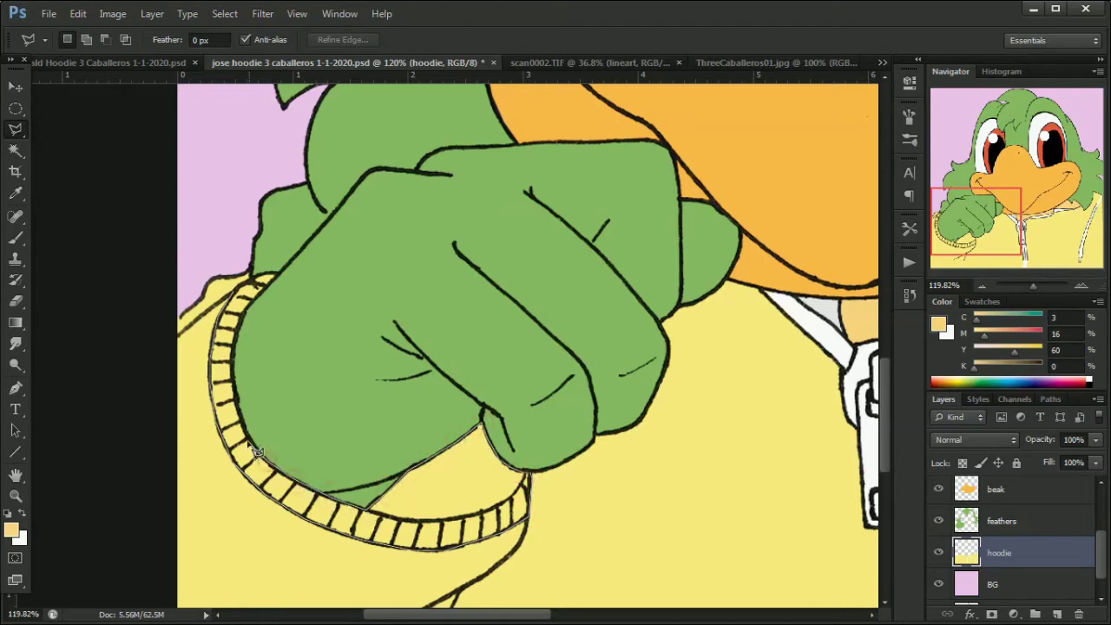
drag(247, 293, 243, 413)
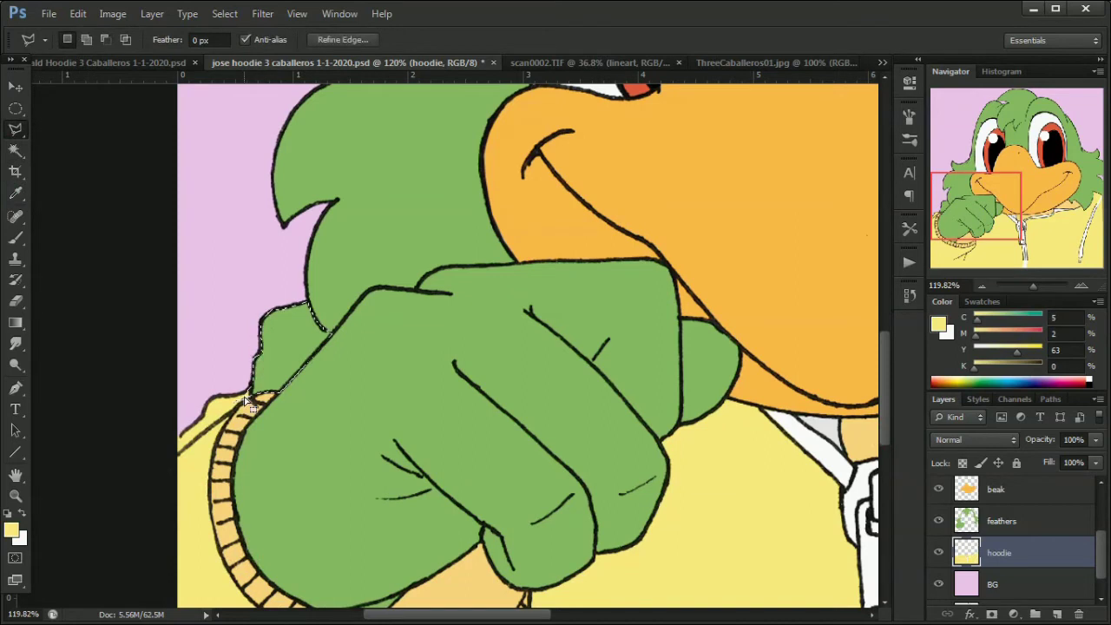
Recolour the outlined green patch above the sleeve cuff with the hoodie yellow (C 5, M 2, Y 63, K 0)
key(alt+])
key(ctrl+d)
drag(1033, 286, 1025, 286)
Compare the coloured Jose drawing with the finished Donald drawing
key(ctrl+shift+Tab)
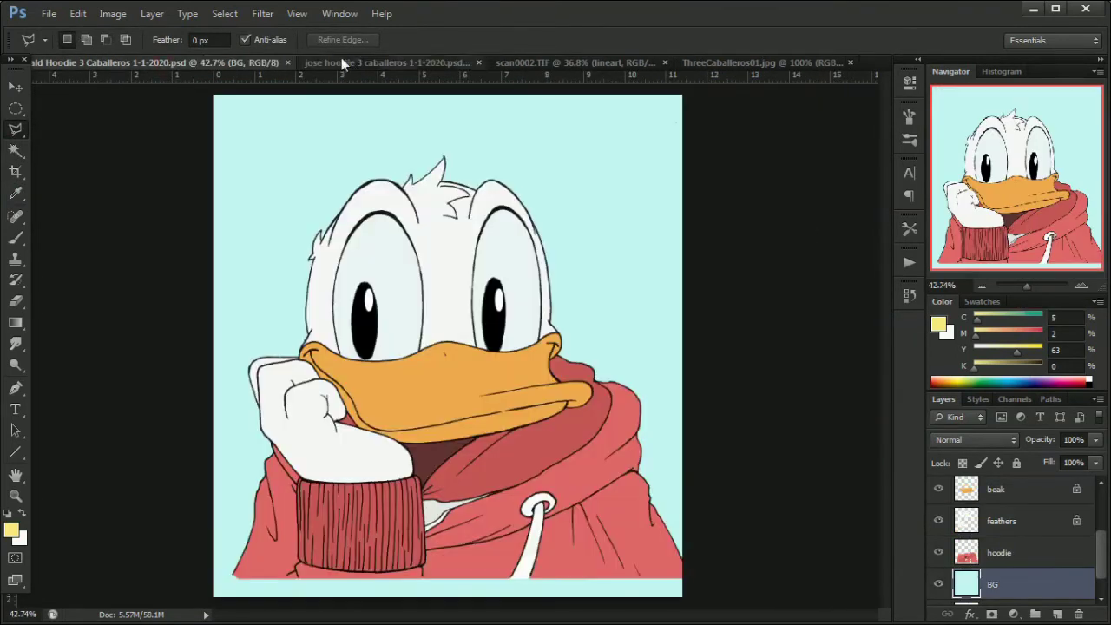
key(ctrl+Tab)
key(ctrl+shift+Tab)
key(ctrl+Tab)
key(w)
key(alt+[)
click(363, 463)
key(ctrl+d)
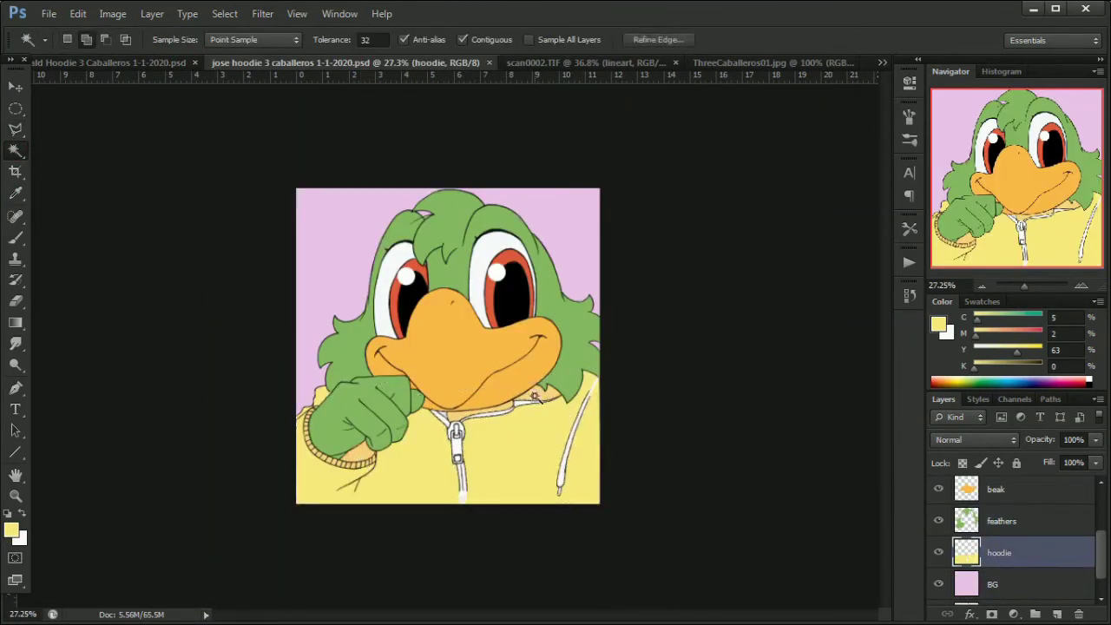
Fill the BG layer of the Jose drawing with salmon pink (C 4, M 42, Y 37, K 0)
key(alt+[)
click(158, 57)
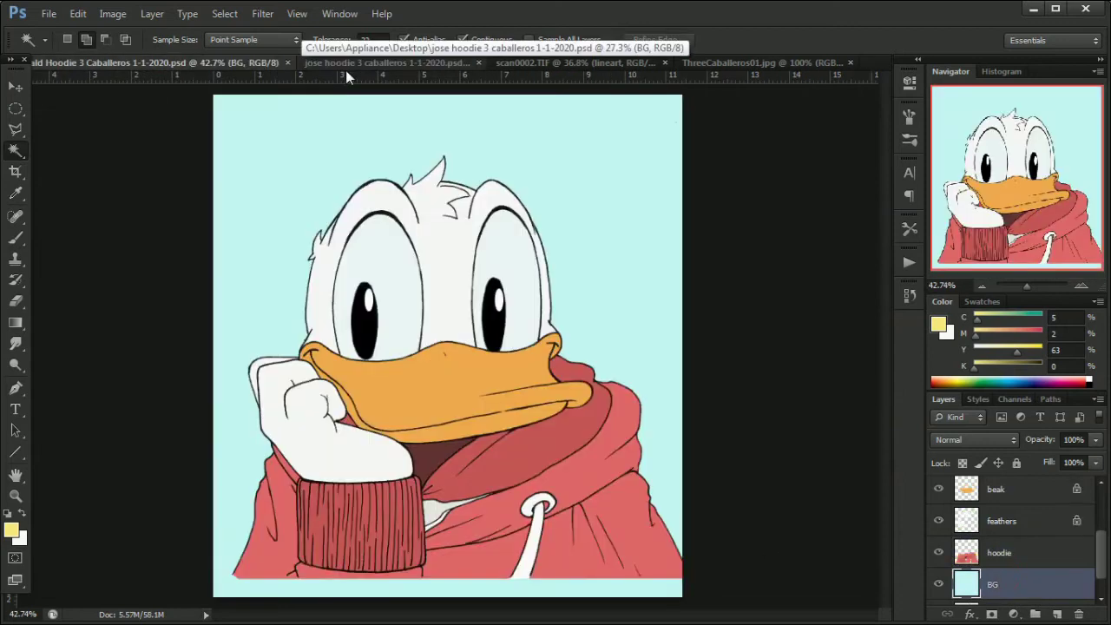
click(346, 69)
key(i)
click(11, 529)
text(eda493)
key(Return)
key(w)
key(alt+BackSpace)
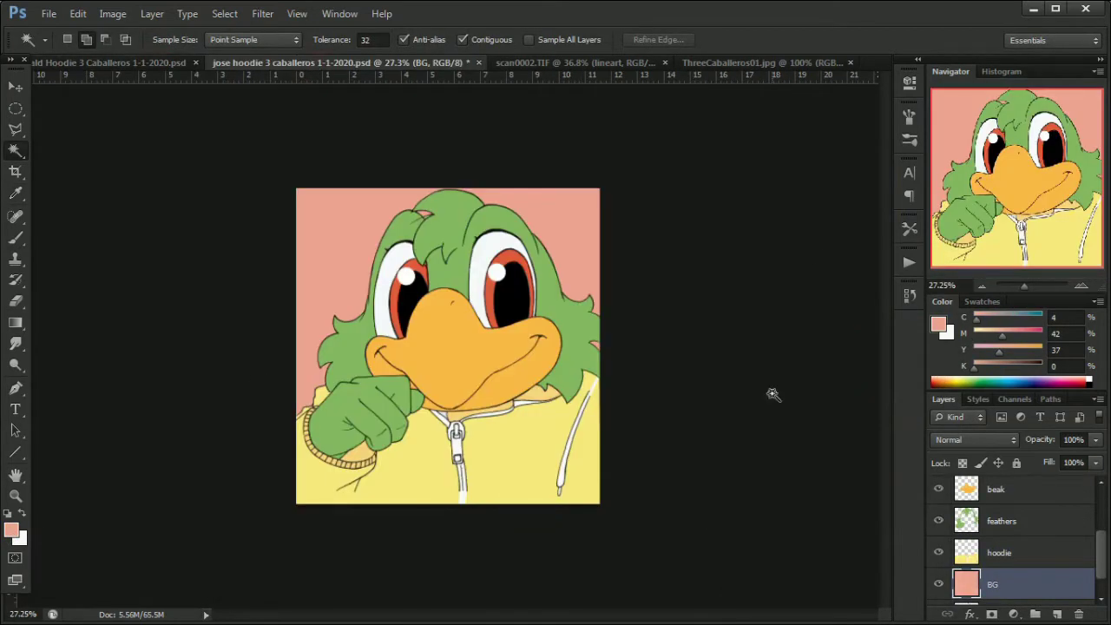
Refill the inner collar sections under the beak with dark olive yellow (d2c666) on the hoodie layer
key(alt+])
key(i)
click(12, 530)
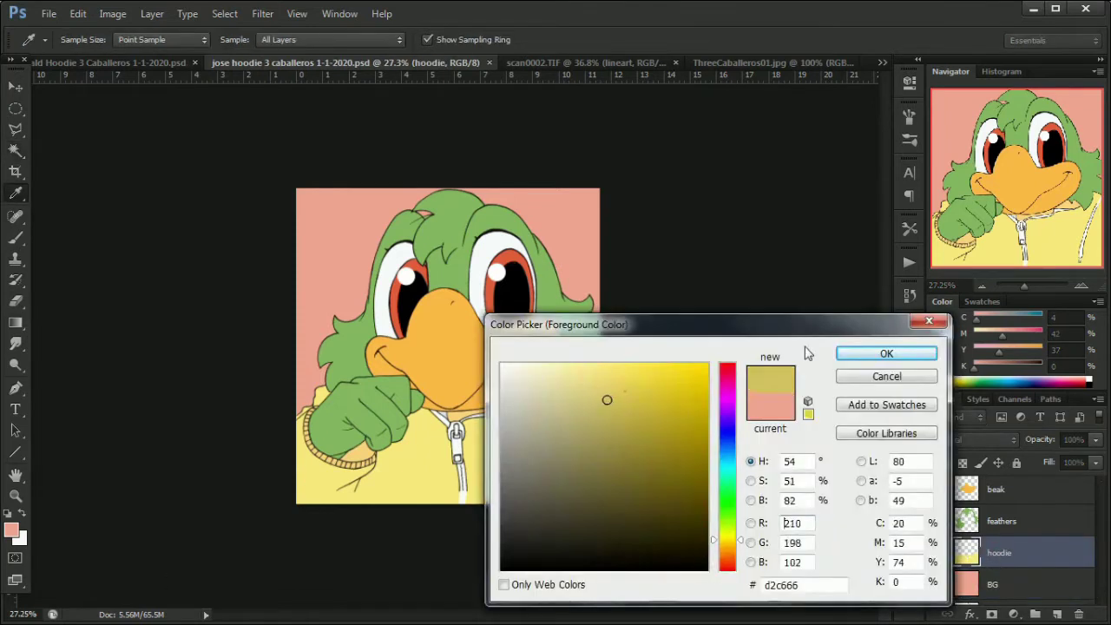
key(Return)
key(z)
key(w)
click(614, 320)
key(alt+[)
key(alt+[)
key(alt+[)
key(alt+[)
click(224, 13)
click(243, 216)
key(alt+BackSpace)
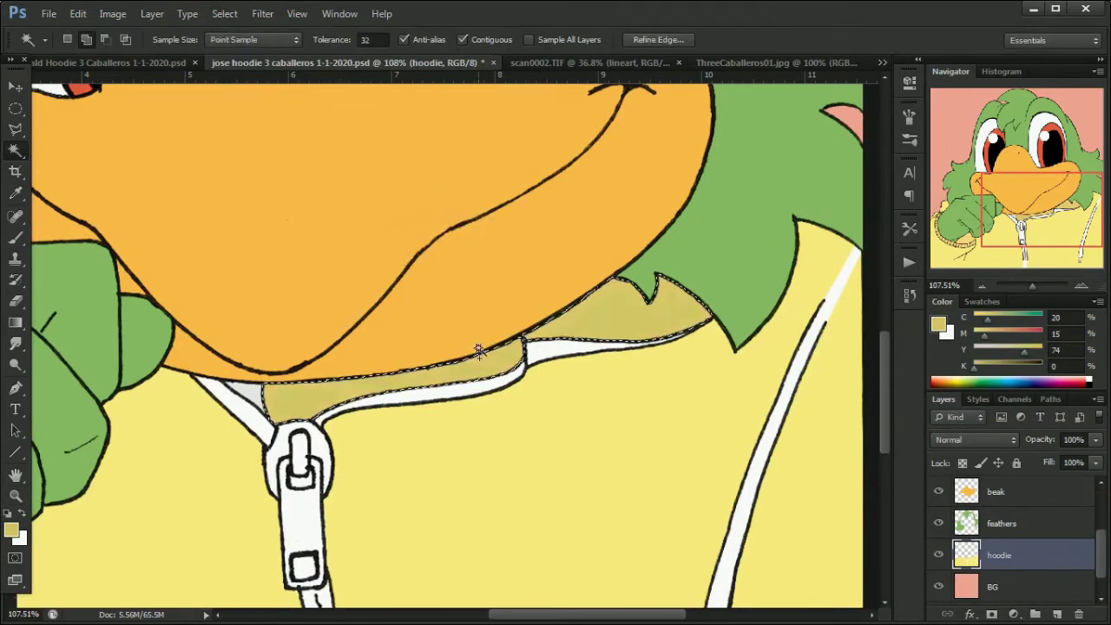
Outline the ribbed cuff and the sleeve opening under the hand, and fill them with the same olive yellow on the hoodie layer
drag(457, 495, 887, 386)
key(l)
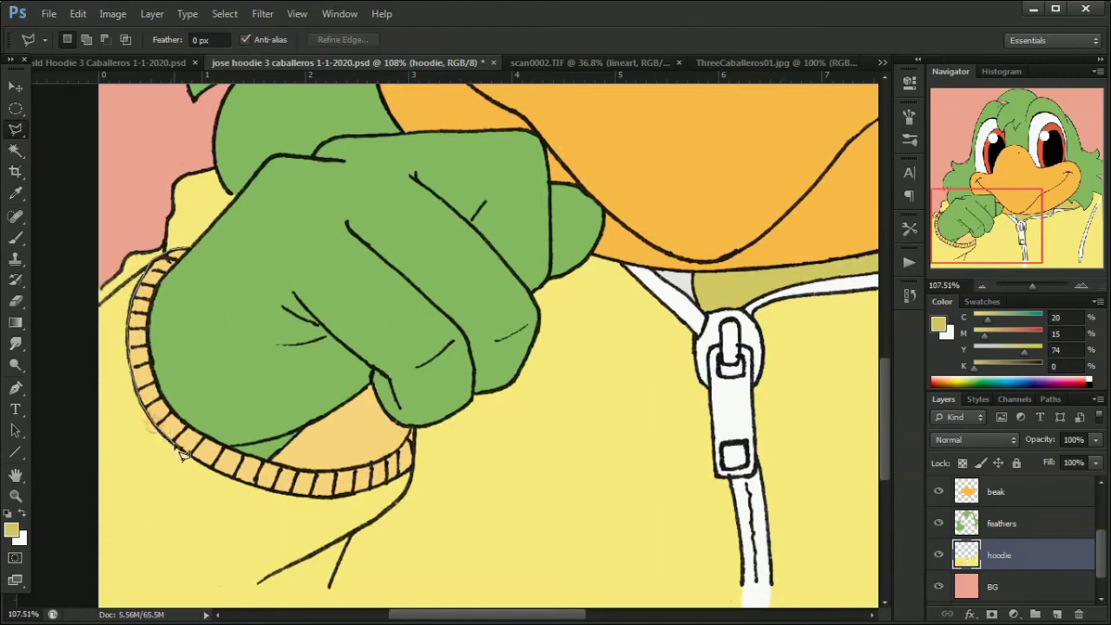
click(405, 402)
key(alt+BackSpace)
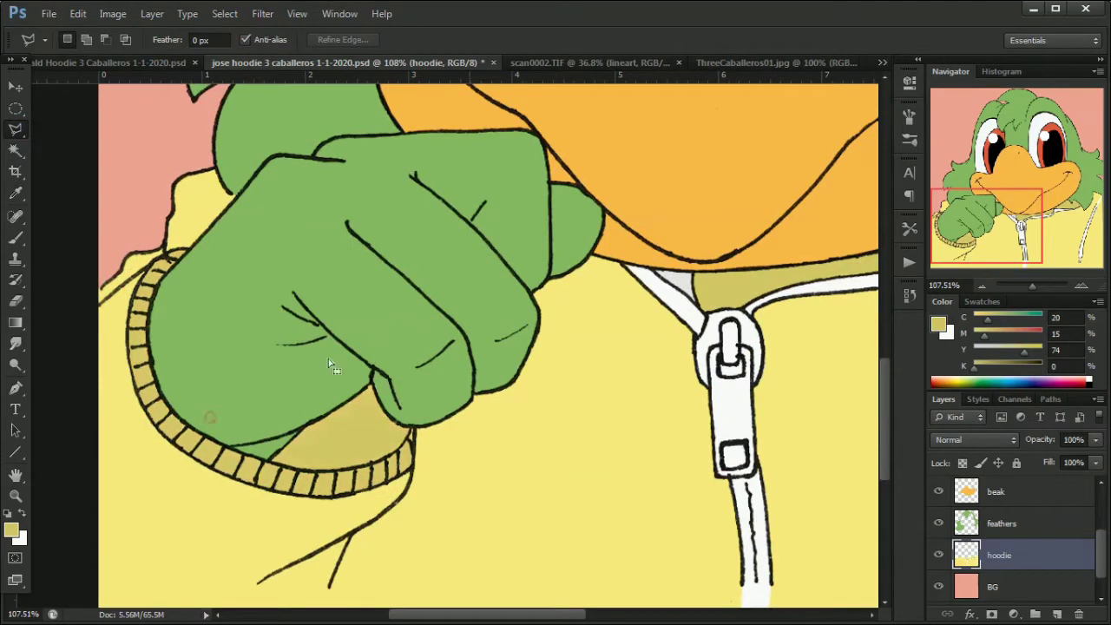
key(ctrl+0)
Switch to the scan0002.TIF drawing and fill its BG layer with light yellow (C 2, M 2, Y 67, K 0)
click(585, 64)
click(745, 62)
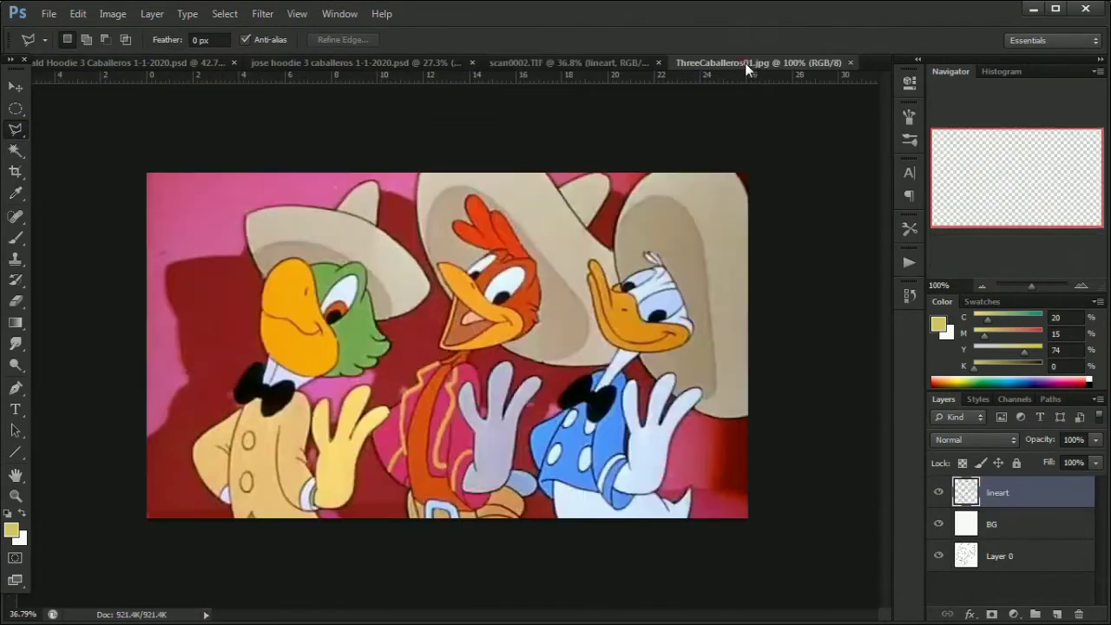
click(582, 62)
key(i)
click(11, 529)
click(613, 357)
key(Return)
key(alt+BackSpace)
Try a warmer yellow fill (C 2, M 6, Y 66, K 0) on a new layer above BG
key(ctrl+shift+alt+n)
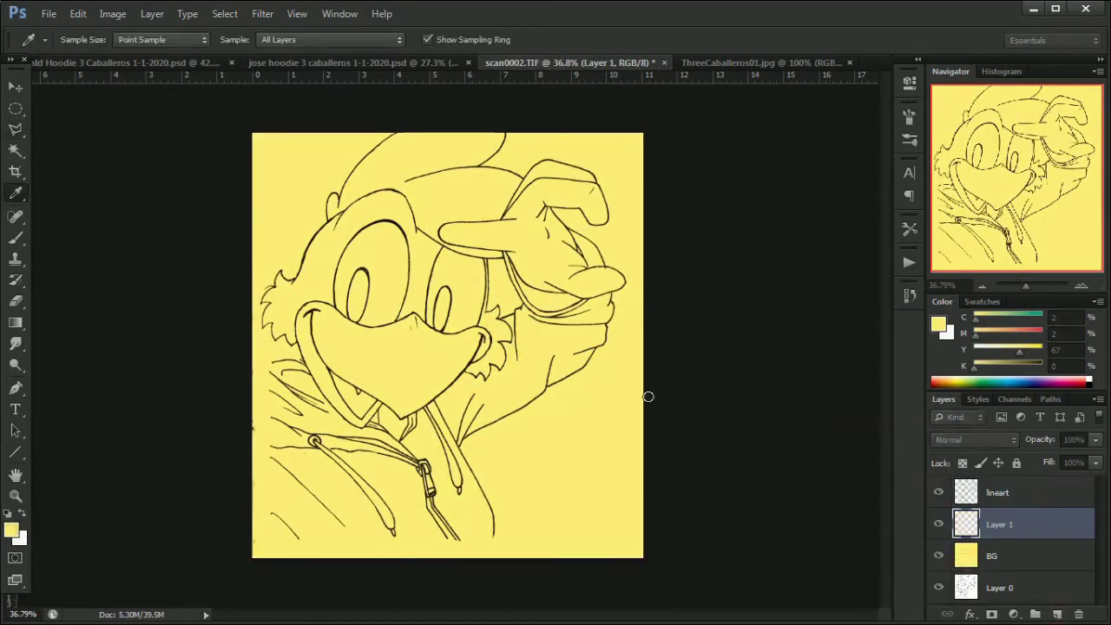
click(12, 529)
click(608, 362)
key(Return)
key(l)
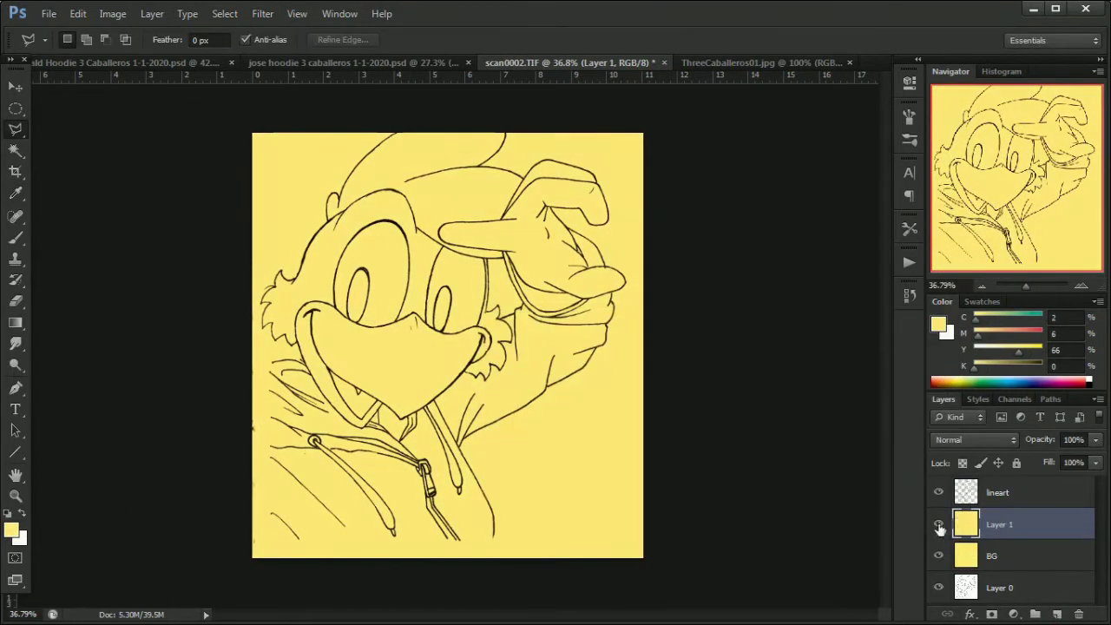
key(Delete)
Add a new layer named feathers between the lineart and BG layers
key(ctrl+shift+alt+n)
double_click(994, 524)
text(feathers)
key(Return)
Sample the red bird's feather colour from ThreeCaballeros01.jpg, adjust it to orange (C 8, M 60, Y 87, K 1), and fill the head feathers on the feathers layer
key(i)
click(745, 62)
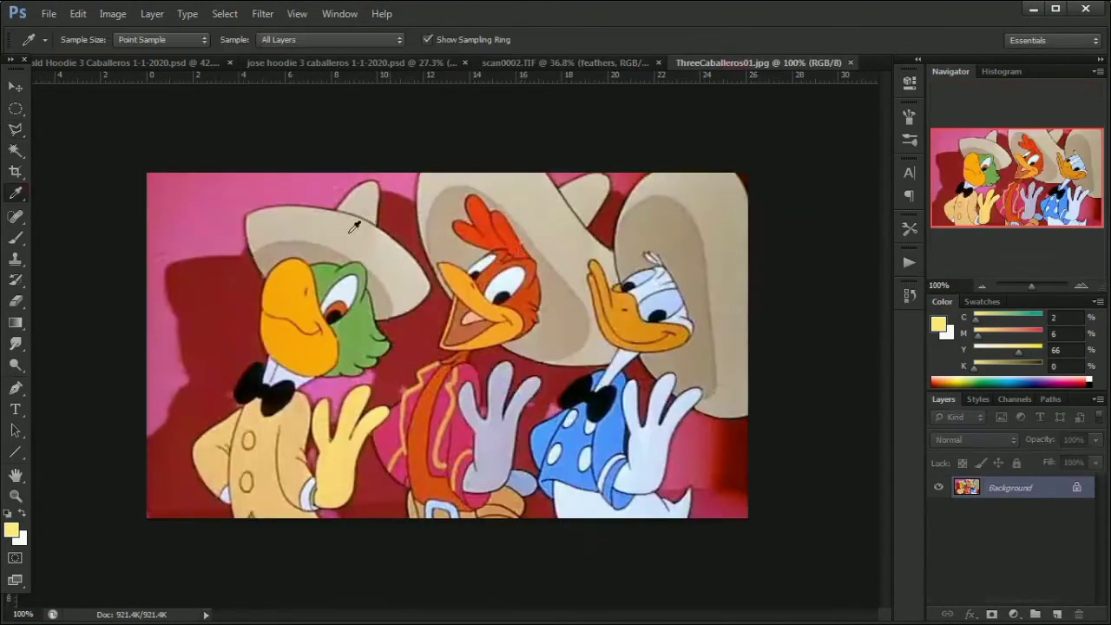
click(533, 272)
click(581, 62)
click(11, 529)
click(651, 387)
key(Return)
key(w)
key(alt+bracketright)
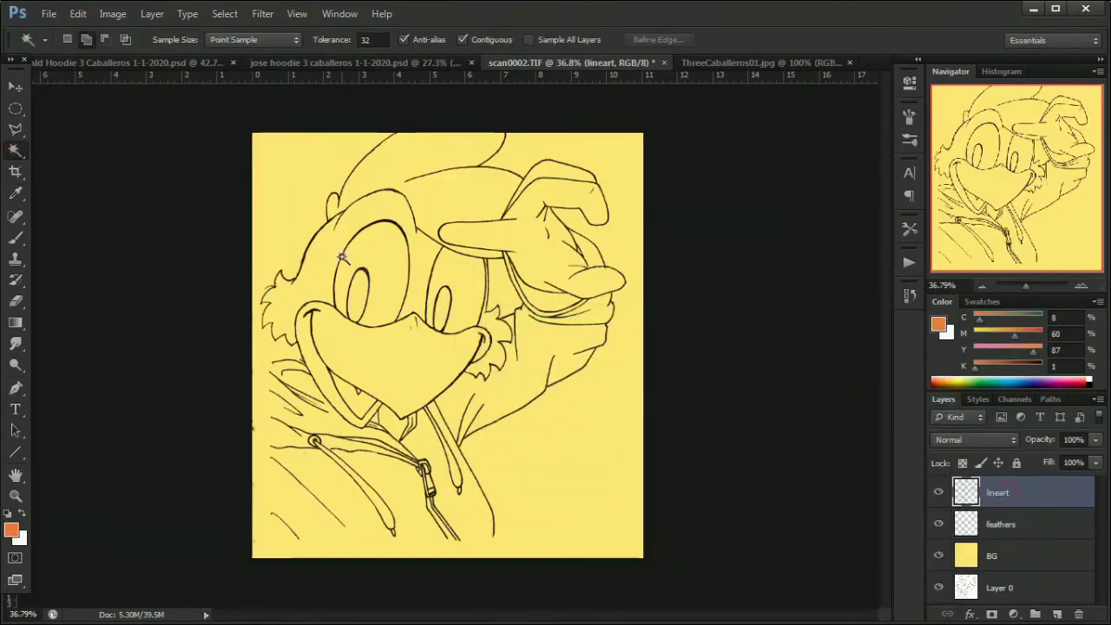
click(335, 248)
shift+click(495, 404)
key(alt+bracketleft)
key(alt+BackSpace)
key(ctrl+d)
Sample the lilac glove colour (C 27, M 26, Y 6, K 0) from the ThreeCaballeros01.jpg reference
key(z)
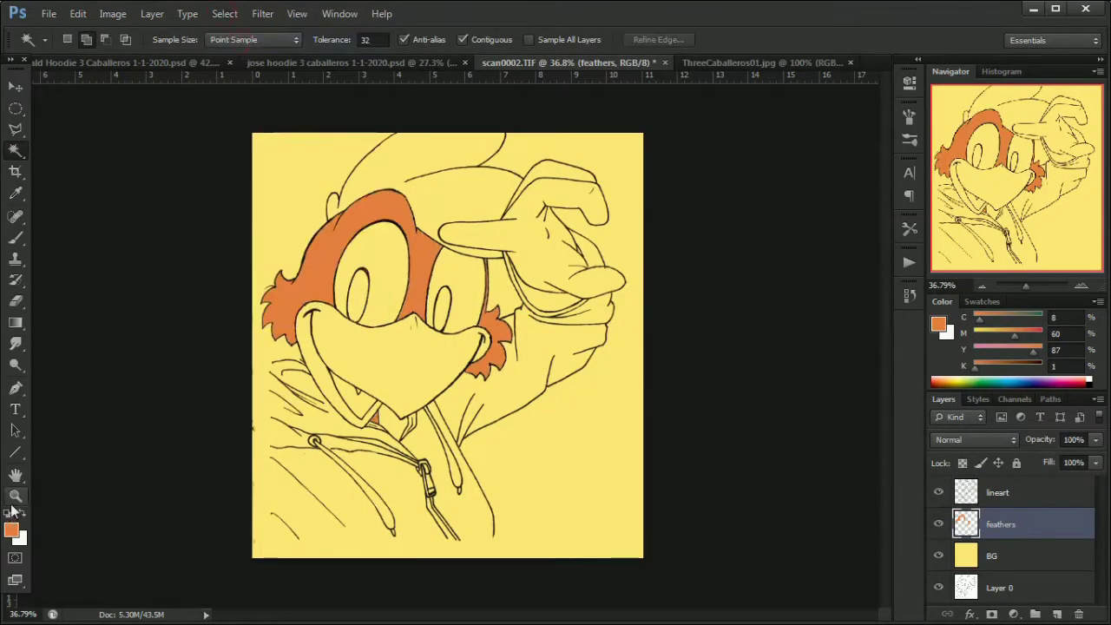
drag(319, 273, 332, 274)
key(i)
click(764, 63)
click(568, 63)
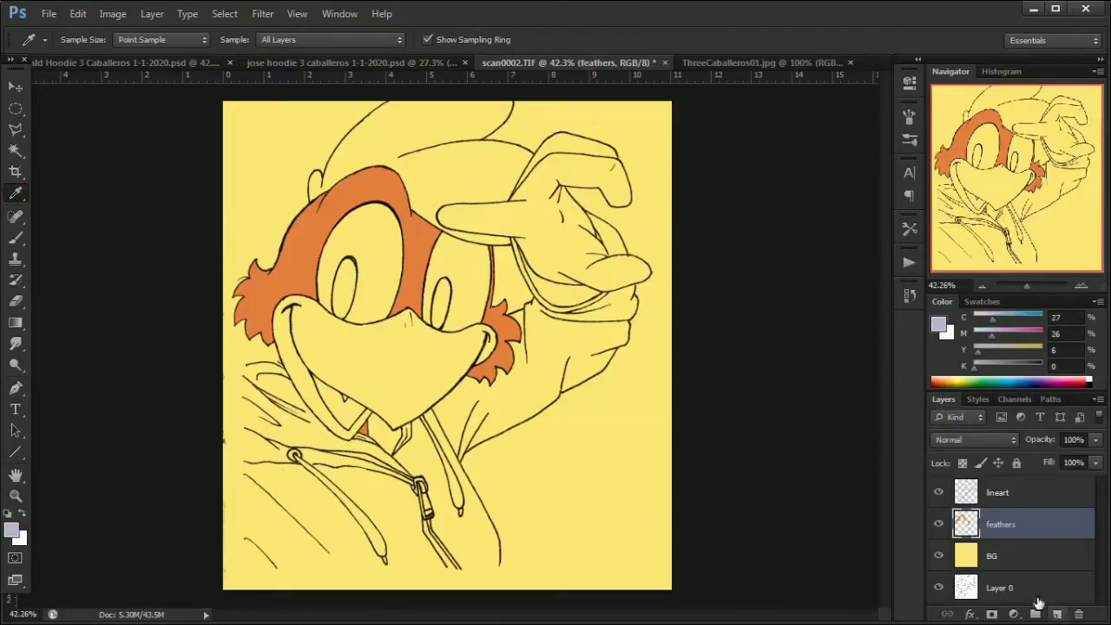
click(11, 529)
key(Return)
Fill the raised hand with off-white (C 5, M 3, Y 3, K 0) on the feathers layer
click(352, 62)
click(590, 62)
click(11, 529)
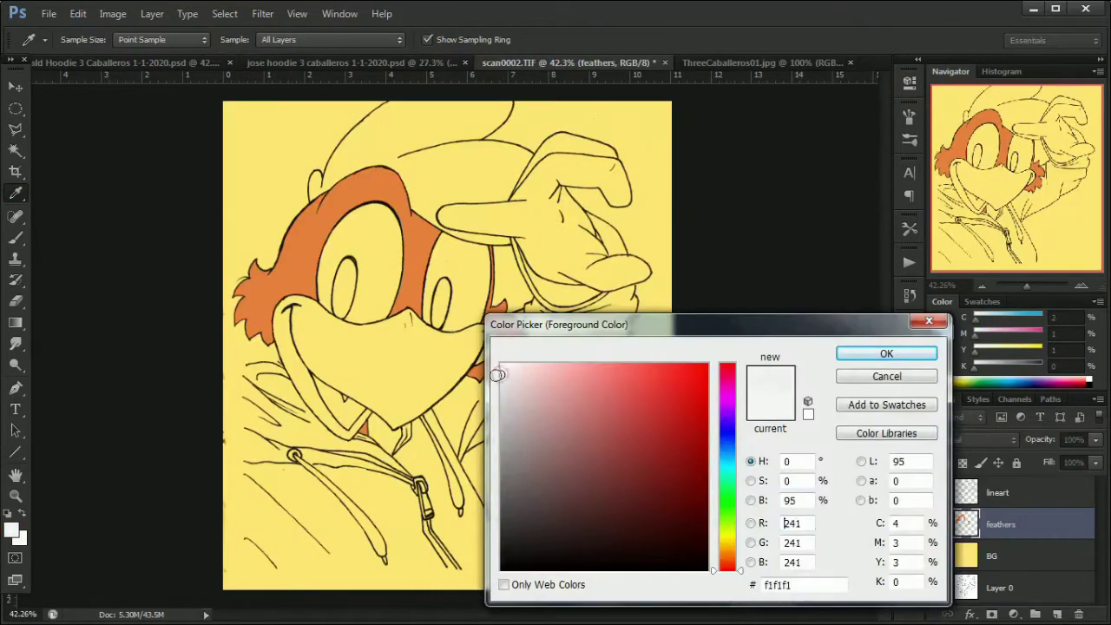
key(Return)
key(w)
key(alt+bracketright)
key(alt+bracketleft)
click(224, 13)
click(533, 228)
key(Return)
key(alt+BackSpace)
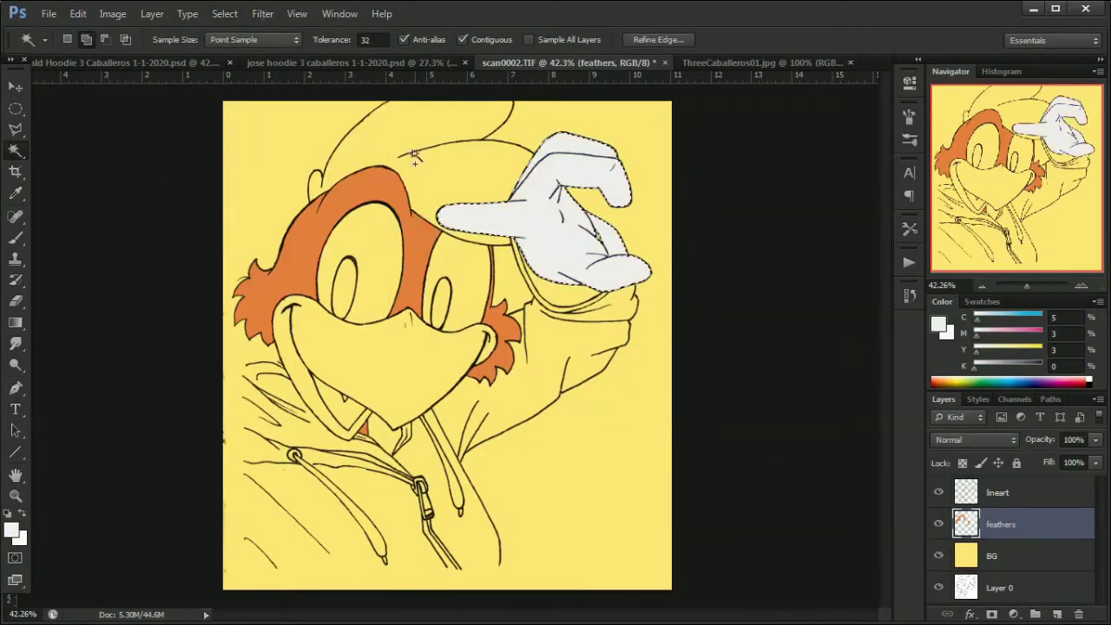
Outline the area behind the palm's outer edge and clear the off-white fill from it on the feathers layer
key(z)
click(573, 217)
key(l)
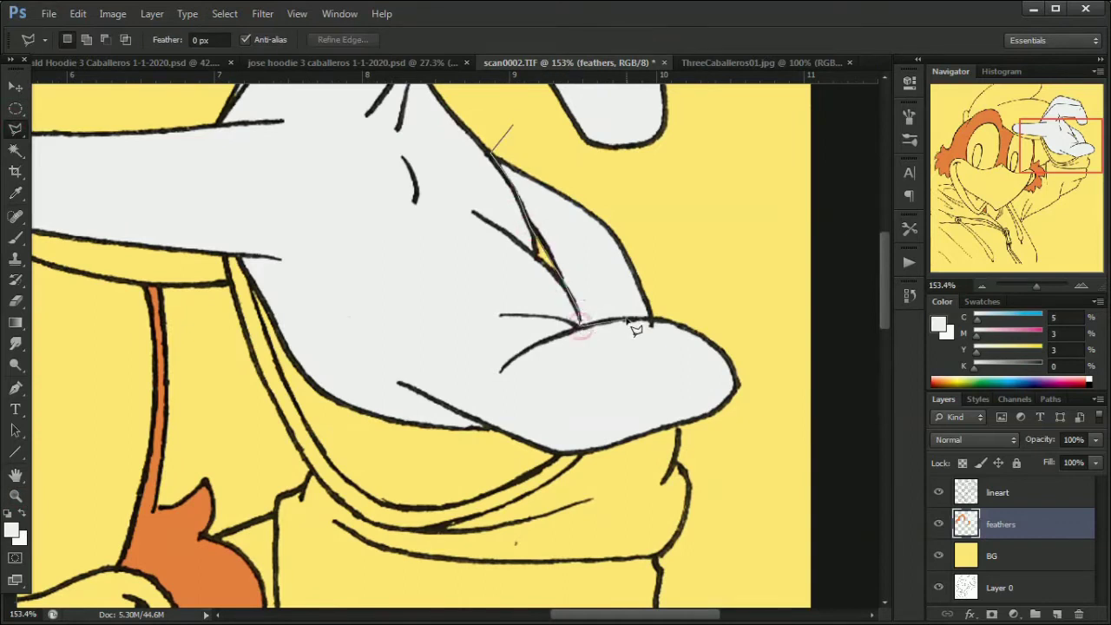
key(alt+bracketright)
key(ctrl+0)
Sample the comb's red from the reference, adjust it to C 4, M 76, Y 84, K 0, and add a layer named comb
click(764, 63)
key(i)
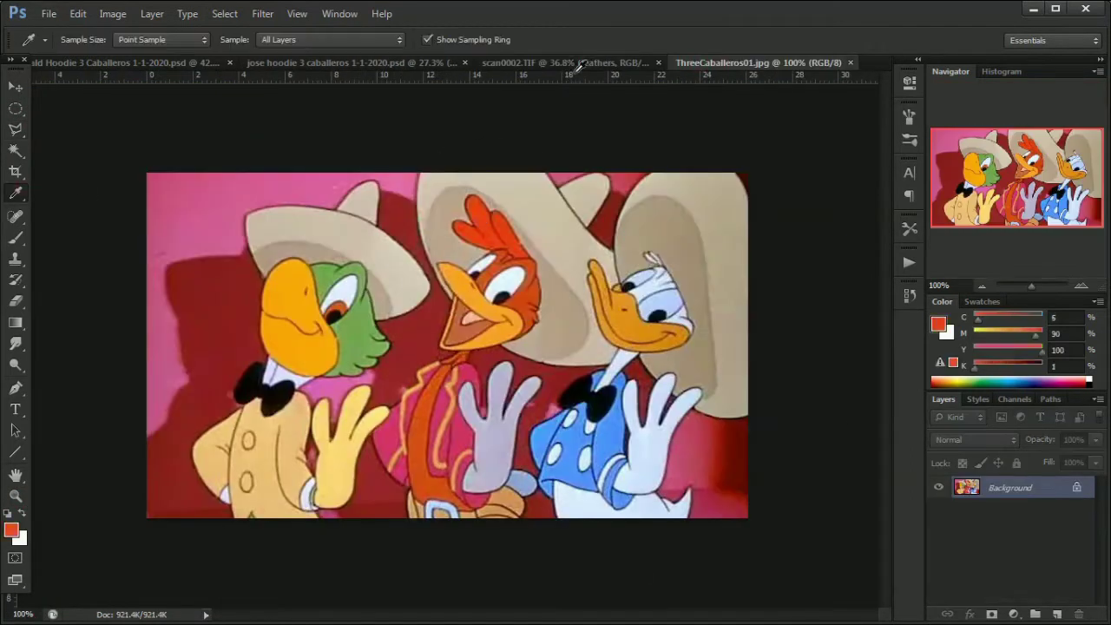
click(580, 62)
click(11, 530)
key(Return)
click(1056, 613)
double_click(1001, 524)
Select the comb areas on the line art and fill them with the red on the comb layer
key(w)
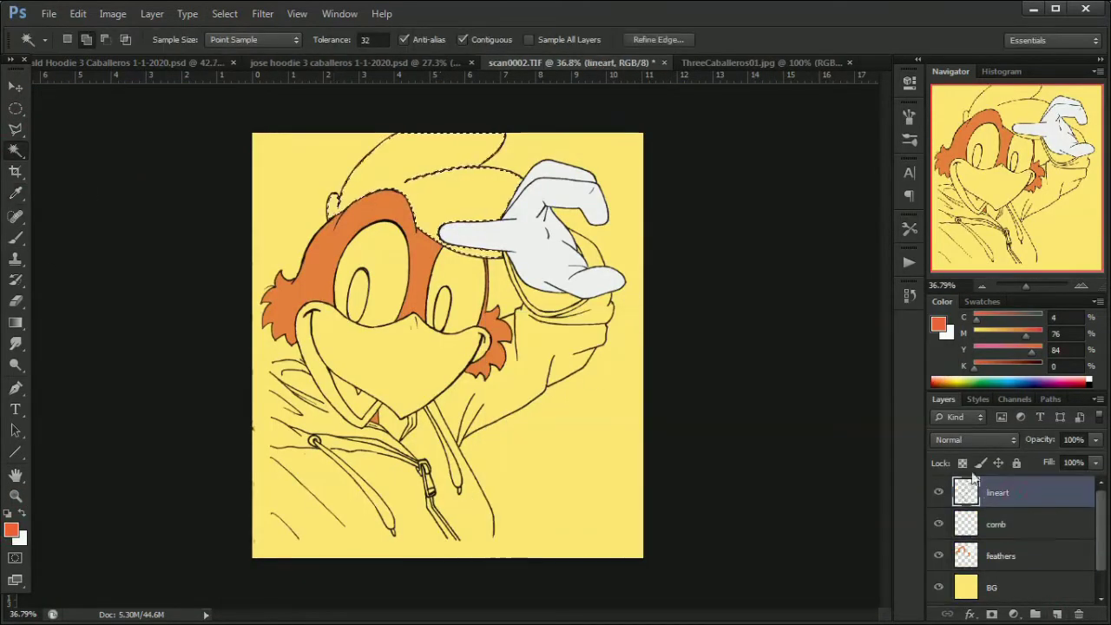
click(451, 174)
key(alt+BackSpace)
click(224, 13)
click(261, 48)
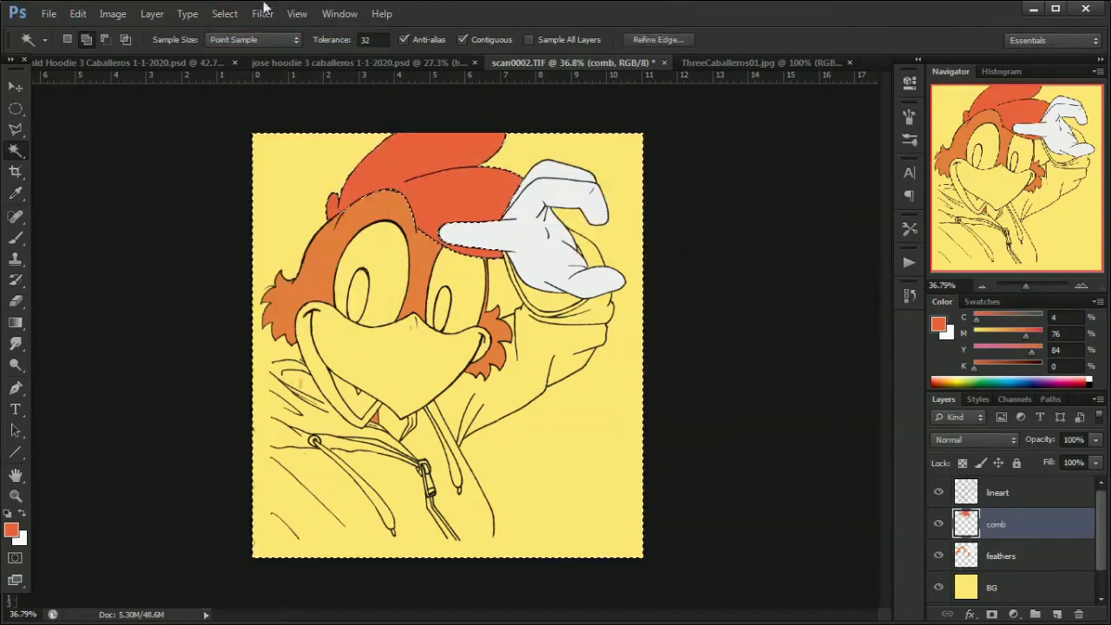
key(ctrl+d)
Sample the red bird's beak orange (C 2, M 37, Y 83, K 0) from the reference and add a layer named beak above comb
key(i)
click(764, 62)
click(486, 299)
click(580, 62)
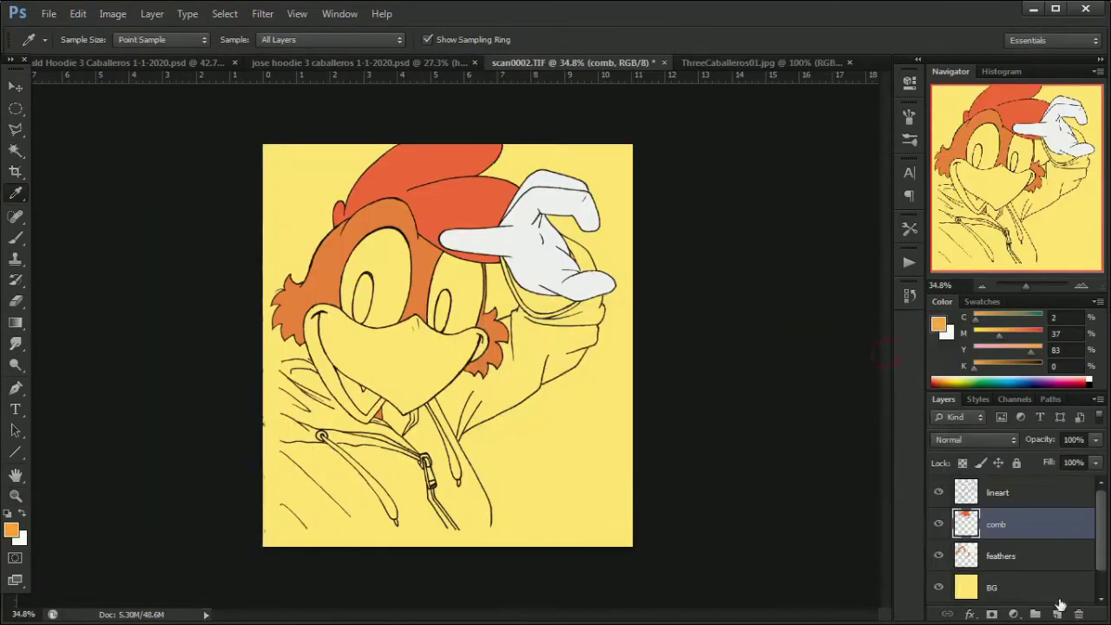
click(1056, 614)
double_click(1000, 524)
text(beak)
key(Return)
Fill the beak on the beak layer, settling on a brighter yellow-orange (C 1, M 33, Y 84, K 0)
key(w)
click(408, 356)
click(224, 13)
click(422, 220)
key(Return)
key(alt+BackSpace)
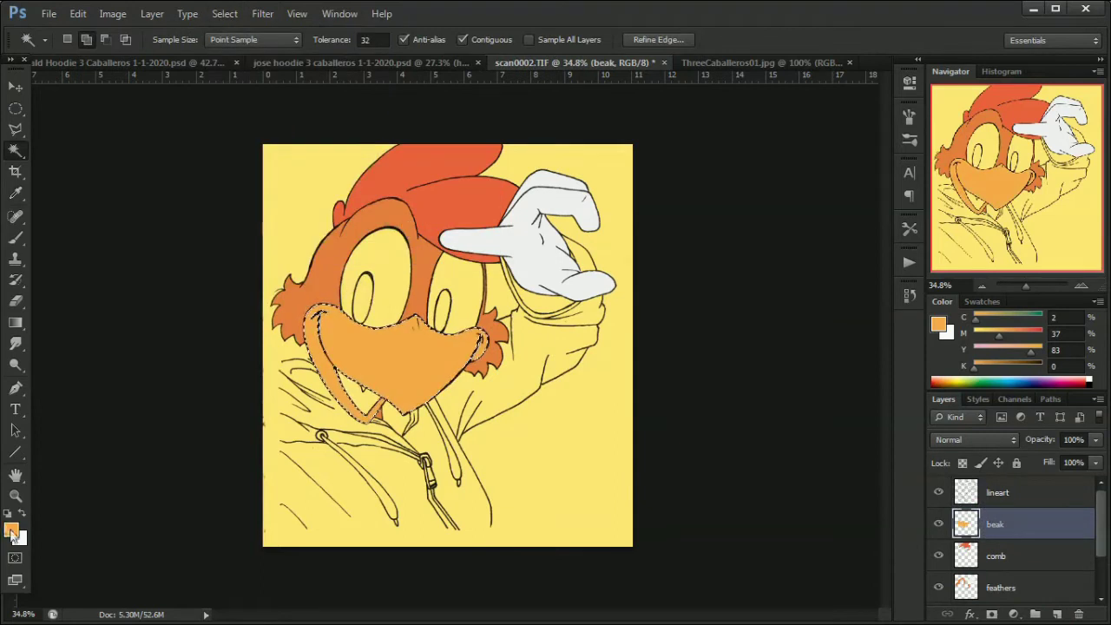
click(224, 13)
click(11, 531)
click(850, 354)
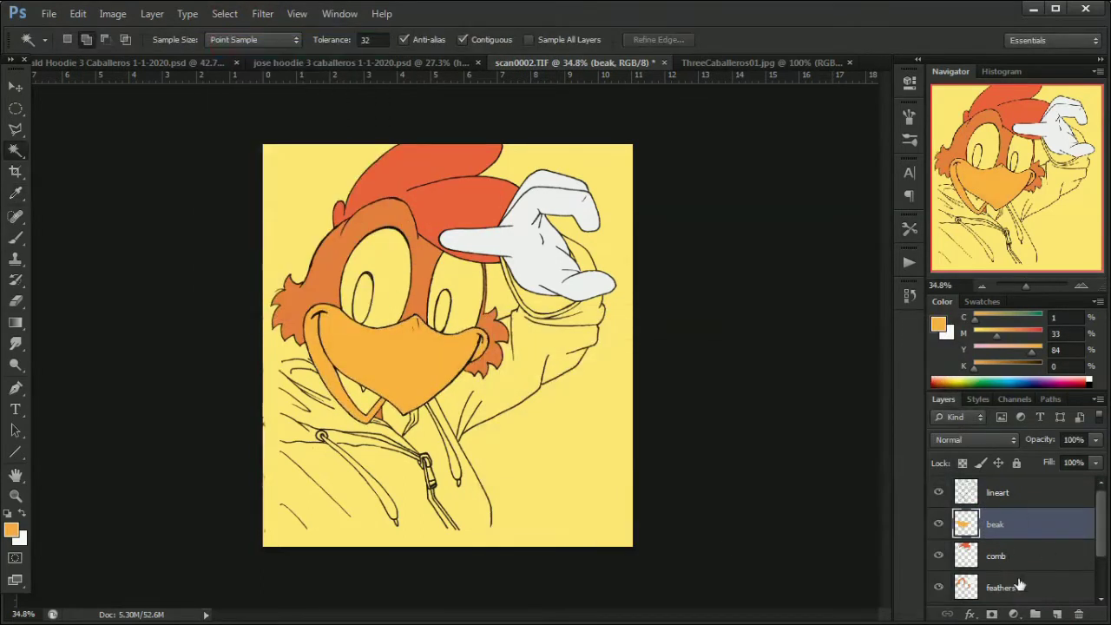
Recolour the head feathers on the feathers layer with a deeper orange (C 7, M 65, Y 91, K 1)
click(1020, 587)
click(12, 531)
click(659, 384)
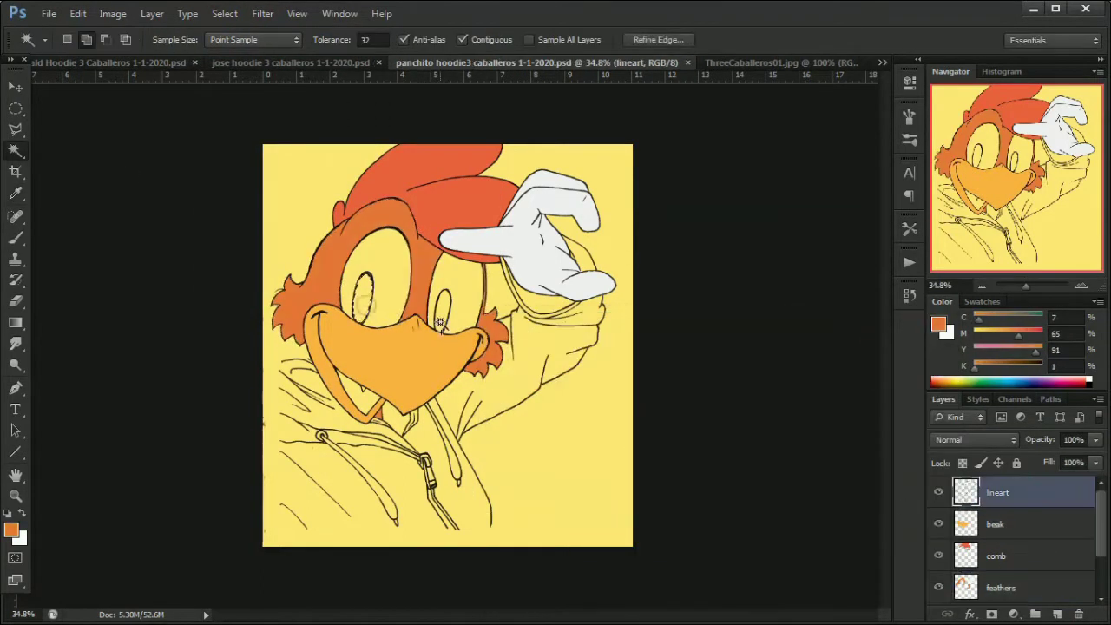
Fill both selected pupils with black on the lineart layer
key(d)
click(224, 13)
key(alt+BackSpace)
Add a new layer named highlights above the lineart layer
click(1056, 614)
double_click(998, 492)
text(highlights)
key(Return)
Draw a small upright oval in the upper part of the left eye's pupil and fill it with white on the highlights layer
key(m)
drag(369, 282, 369, 295)
key(x)
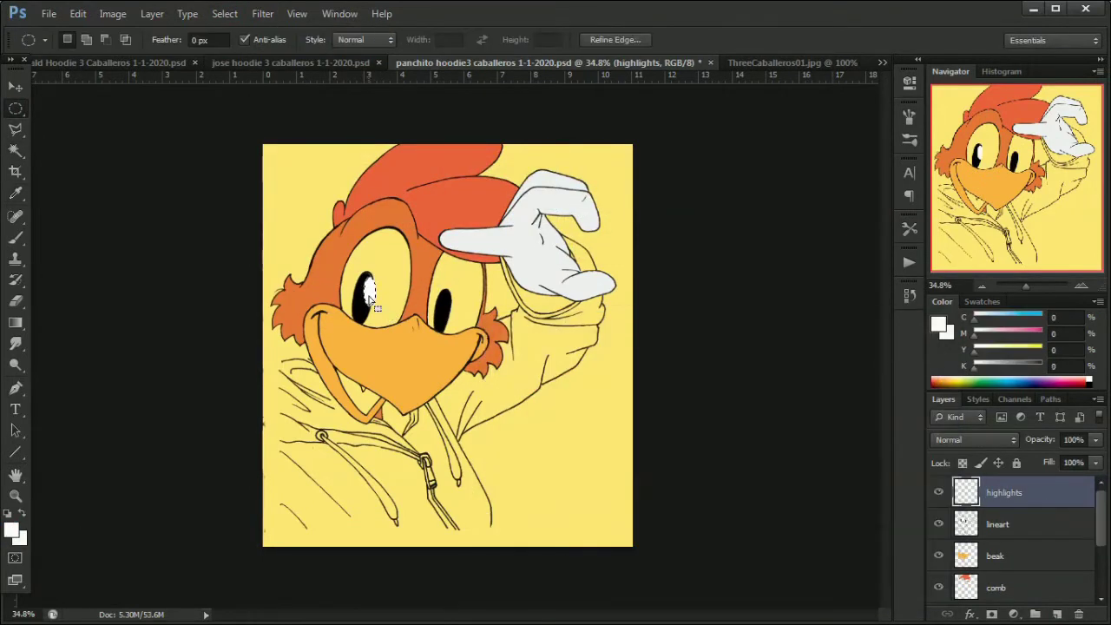
key(alt+BackSpace)
key(ctrl+d)
Duplicate the left eye's highlight, scale it to about 88% width and 87% height, and place it on the right eye's pupil
key(ctrl+j)
key(ctrl+t)
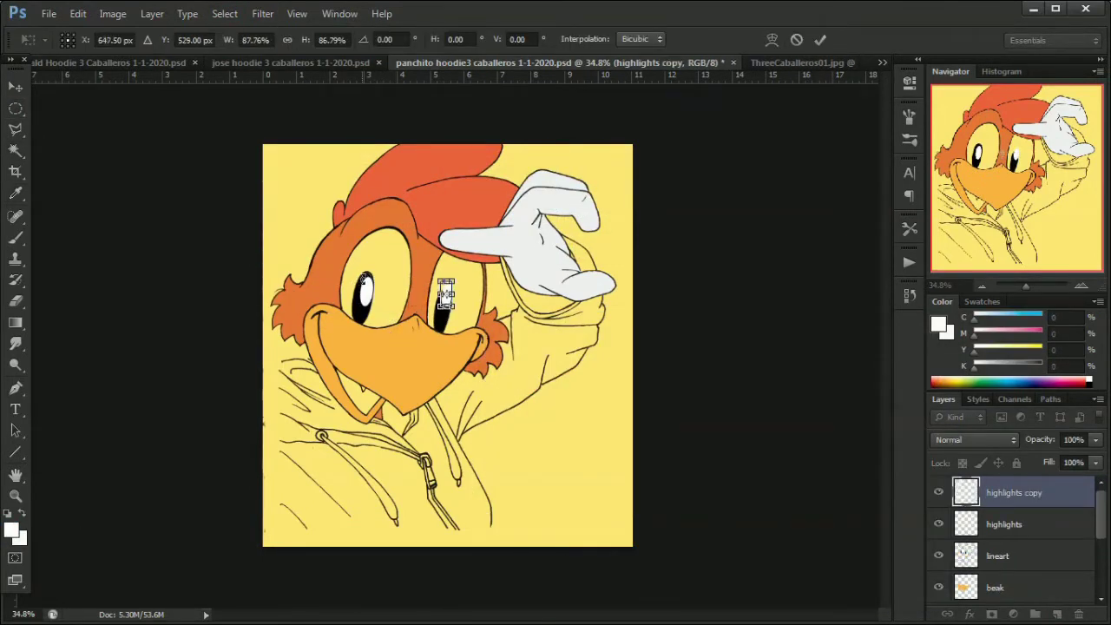
key(Return)
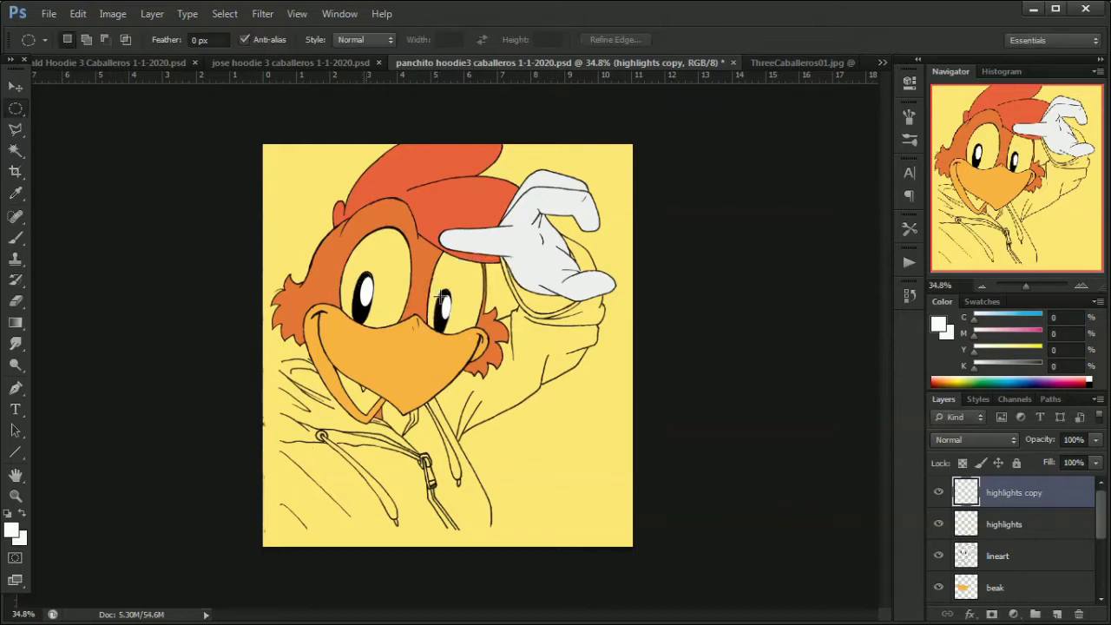
Scale the original highlight in the left eye to 87.76% width and 86.79% height and position it in the pupil
key(v)
key(z)
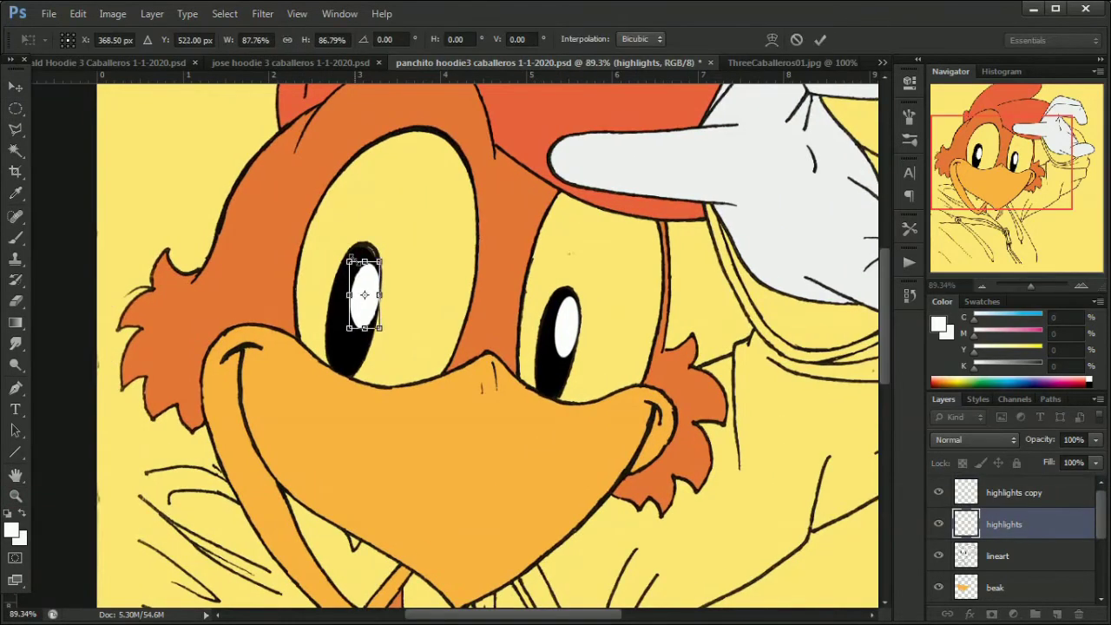
key(Return)
Switch to the Donald drawing and slightly enlarge and reposition the left eye's highlight on the highlight layer
click(318, 63)
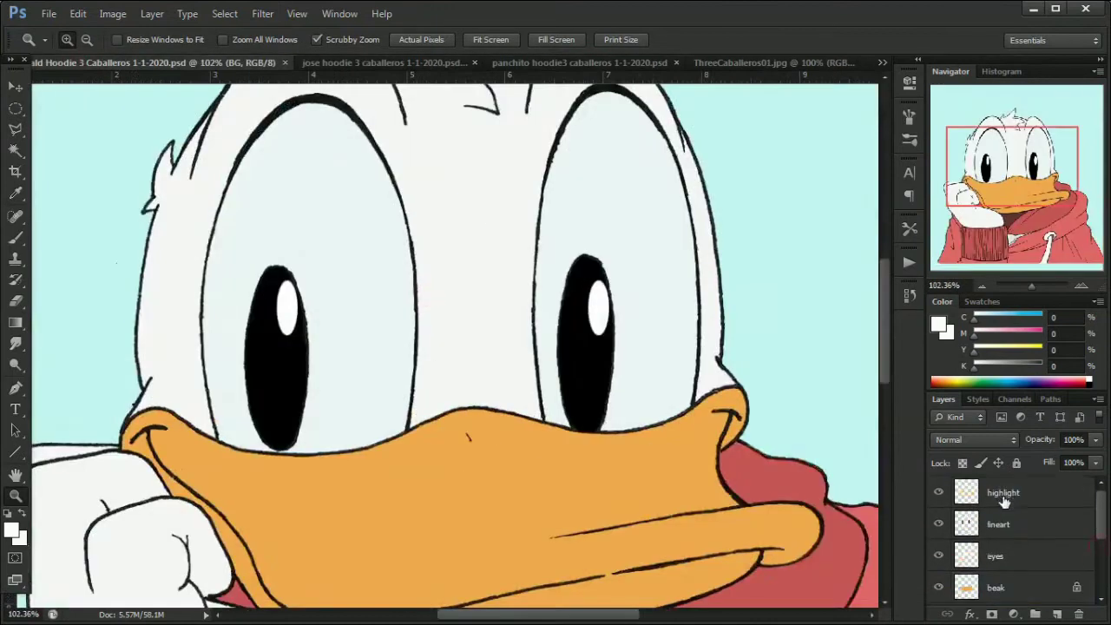
key(ctrl+t)
drag(270, 265, 324, 394)
key(Return)
key(ctrl+t)
key(Return)
drag(1031, 285, 1031, 285)
key(ctrl+t)
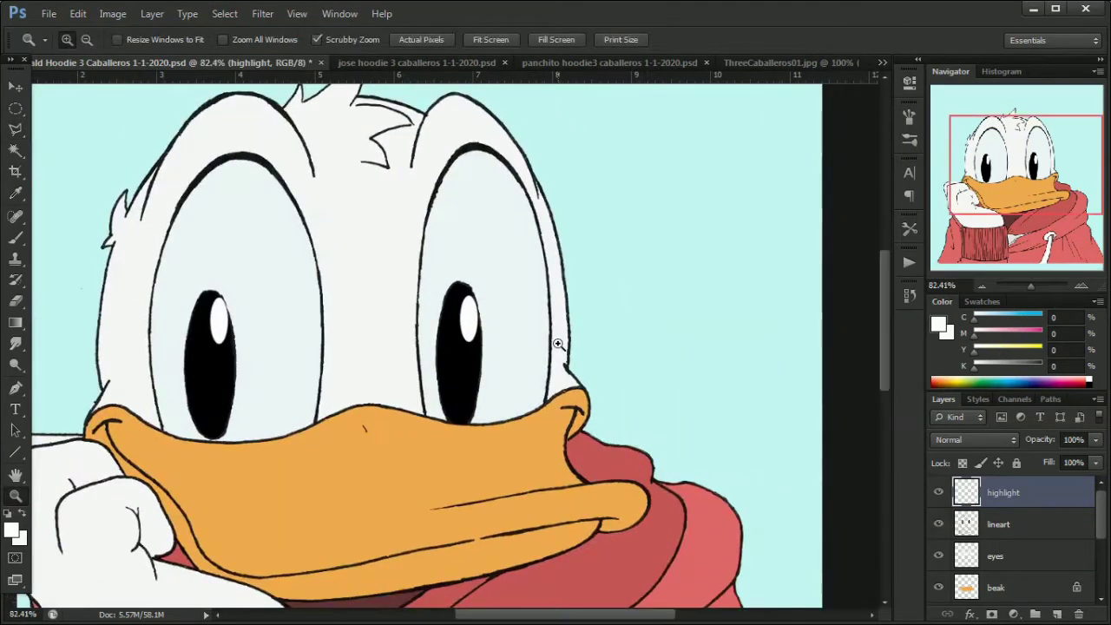
drag(209, 301, 205, 294)
key(Return)
key(l)
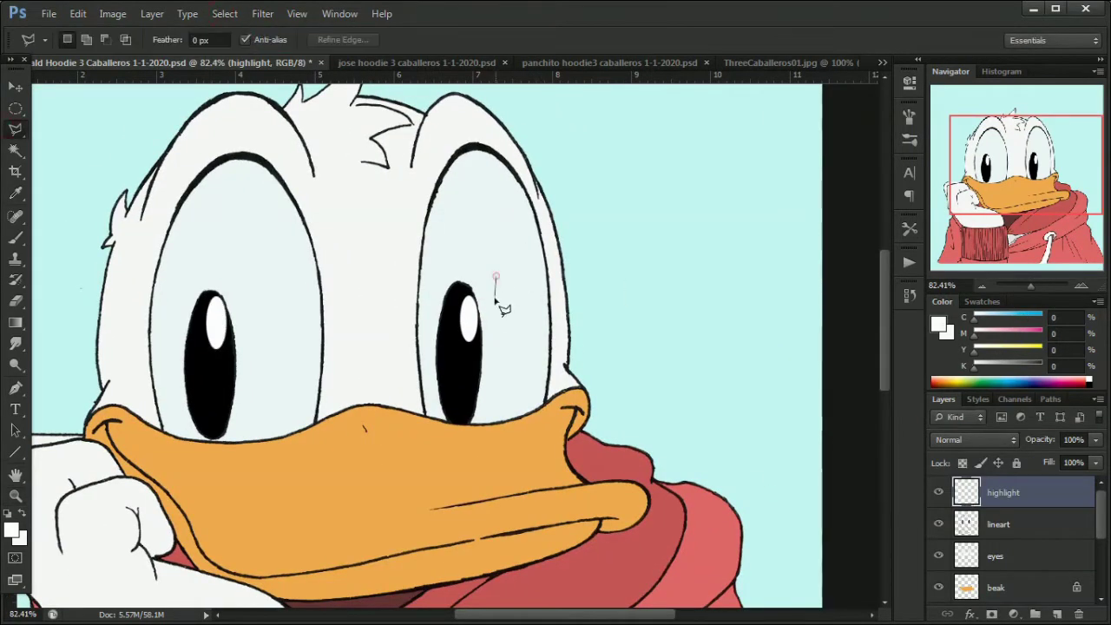
Select the right eye's highlight in the Donald drawing, transform it slightly and deselect
drag(498, 297, 494, 295)
key(ctrl+t)
key(Return)
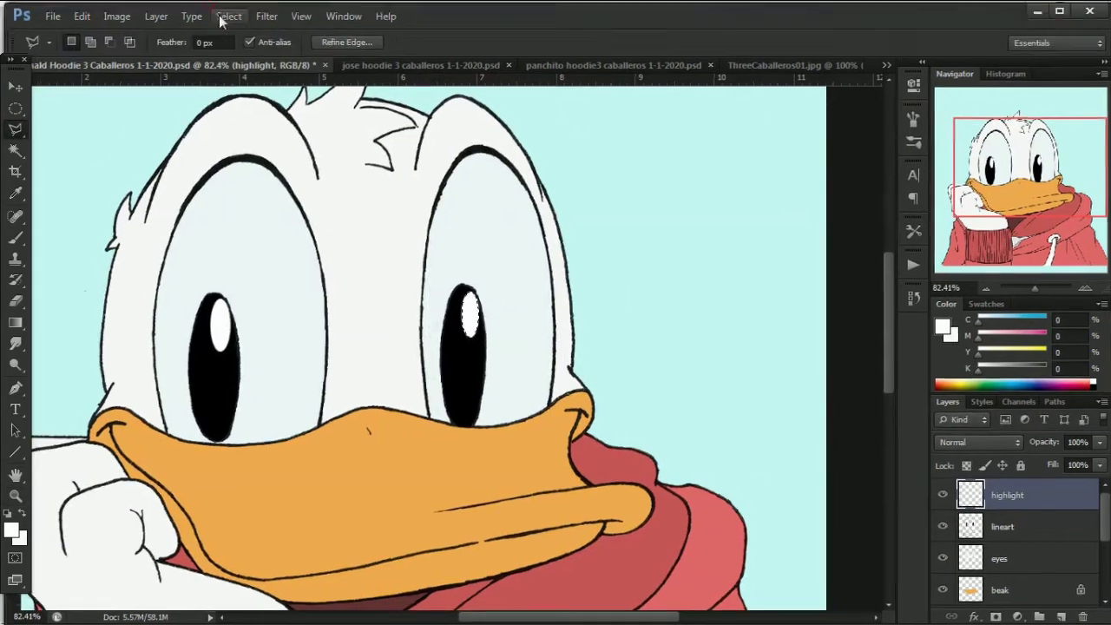
drag(1033, 284, 1032, 285)
mouse_move(321, 265)
mouse_down()
mouse_move(356, 312)
mouse_move(316, 272)
mouse_up()
key(ctrl+t)
key(Return)
key(ctrl+d)
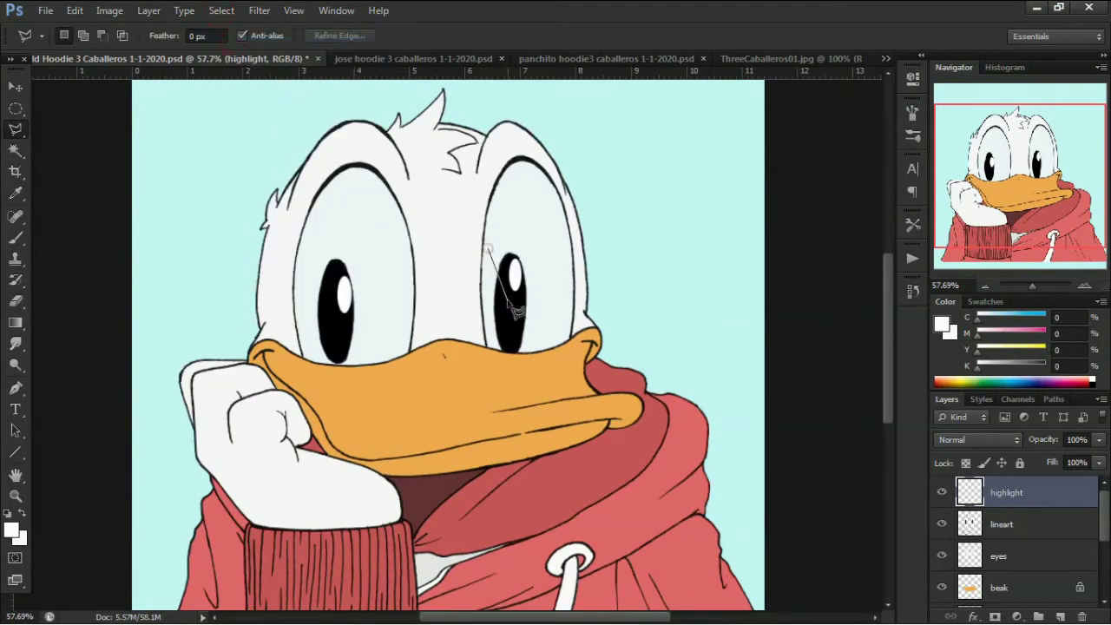
Lasso the right eye's highlight again, scale it to about 108%, place it in the pupil and deselect
click(515, 310)
click(489, 249)
key(ctrl+t)
drag(513, 287, 340, 309)
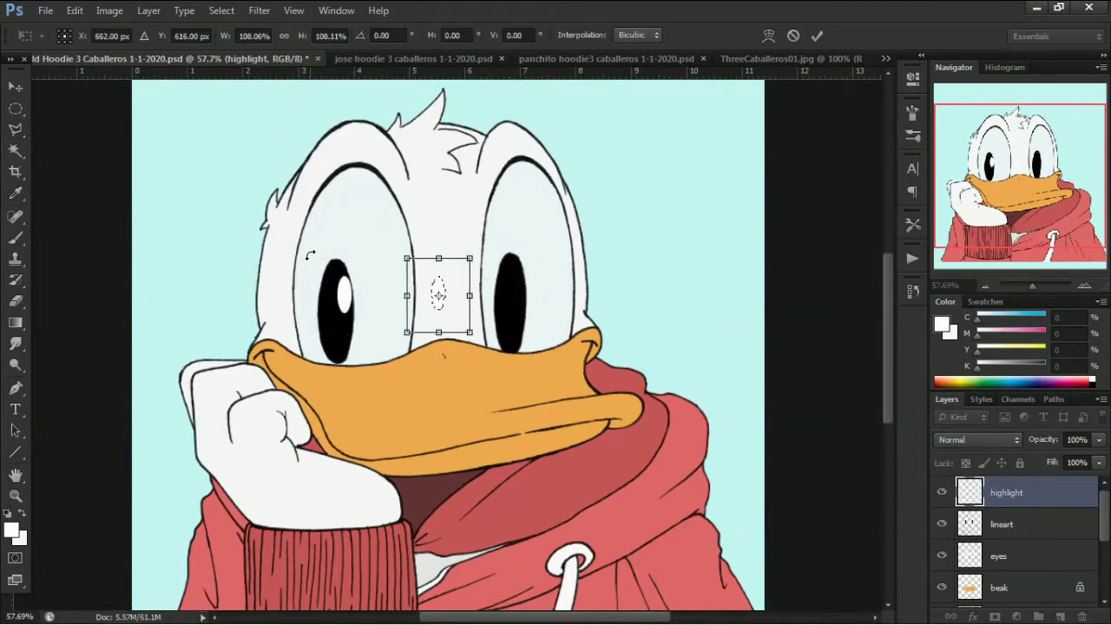
key(Return)
click(222, 10)
click(248, 41)
drag(1033, 285, 1026, 286)
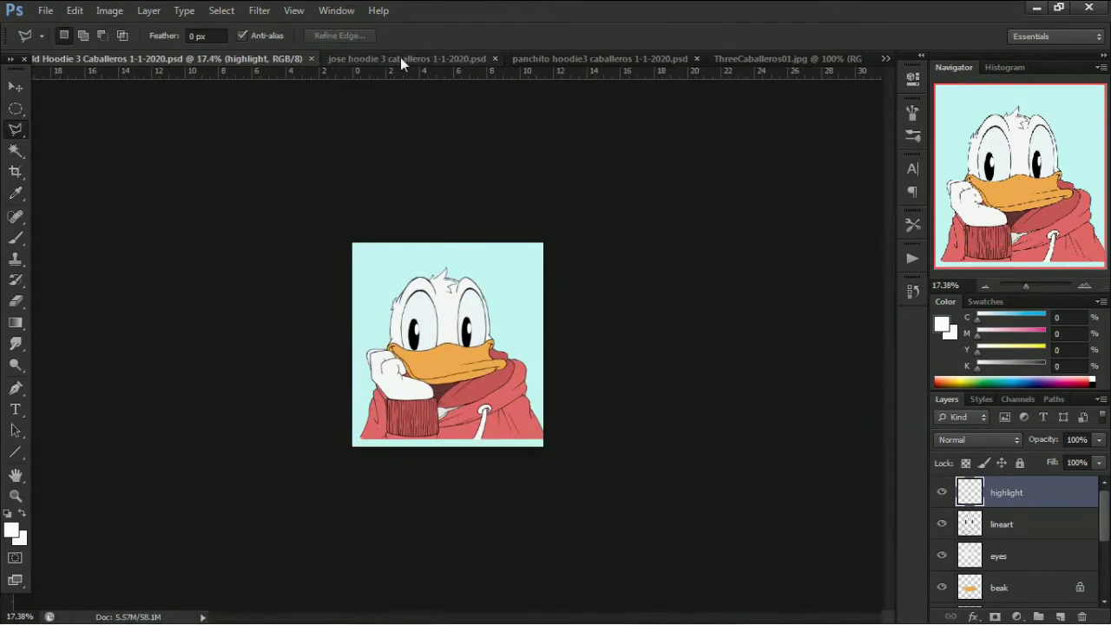
Return to the Panchito drawing and set the foreground colour to green (C 62, M 18, Y 91, K 2)
click(573, 58)
click(137, 62)
key(z)
click(588, 61)
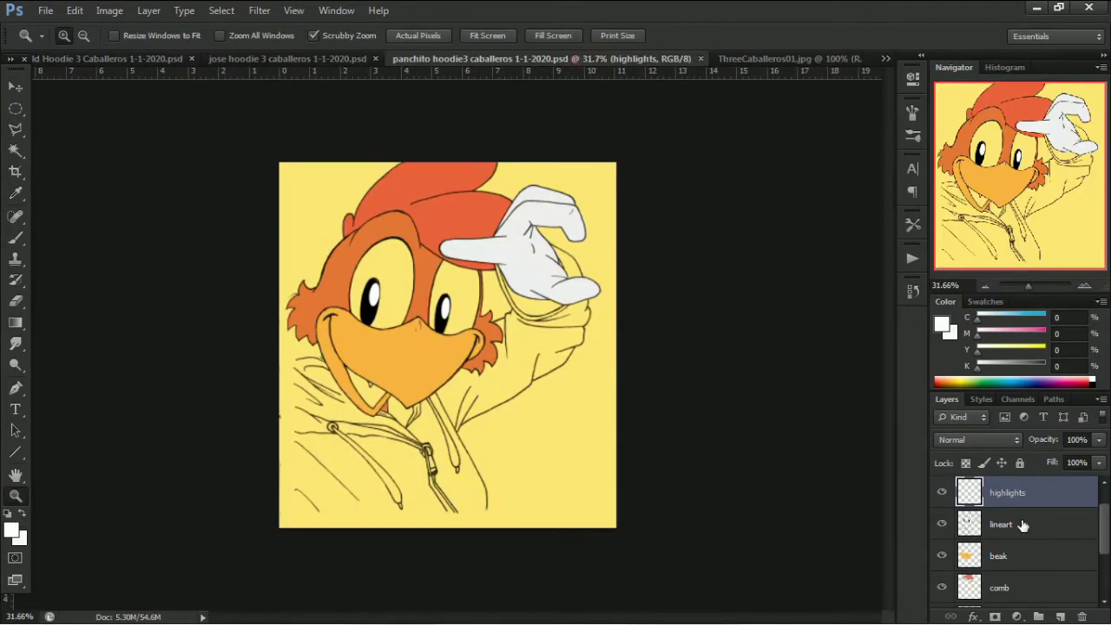
click(941, 324)
click(734, 499)
click(582, 459)
click(923, 355)
Add a new layer named hoodie between the feathers and BG layers
click(1041, 555)
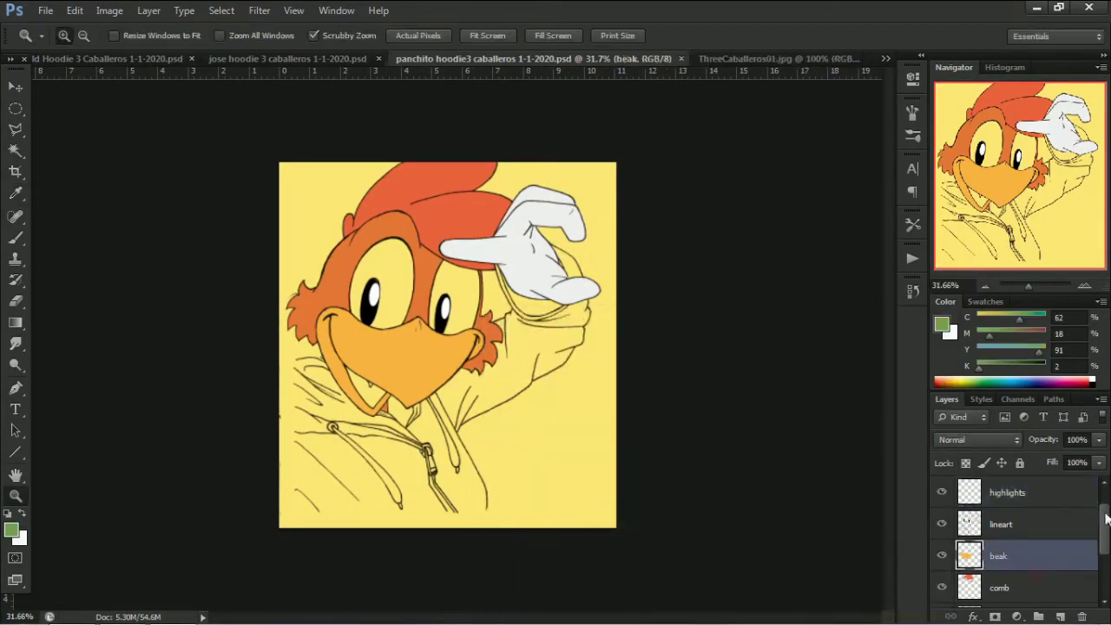
scroll(1106, 518, down, 3)
double_click(1000, 559)
text(hood)
Outline the hoodie's torso and hood with the Polygonal Lasso and fill it with green on the hoodie layer
drag(258, 435, 432, 261)
key(l)
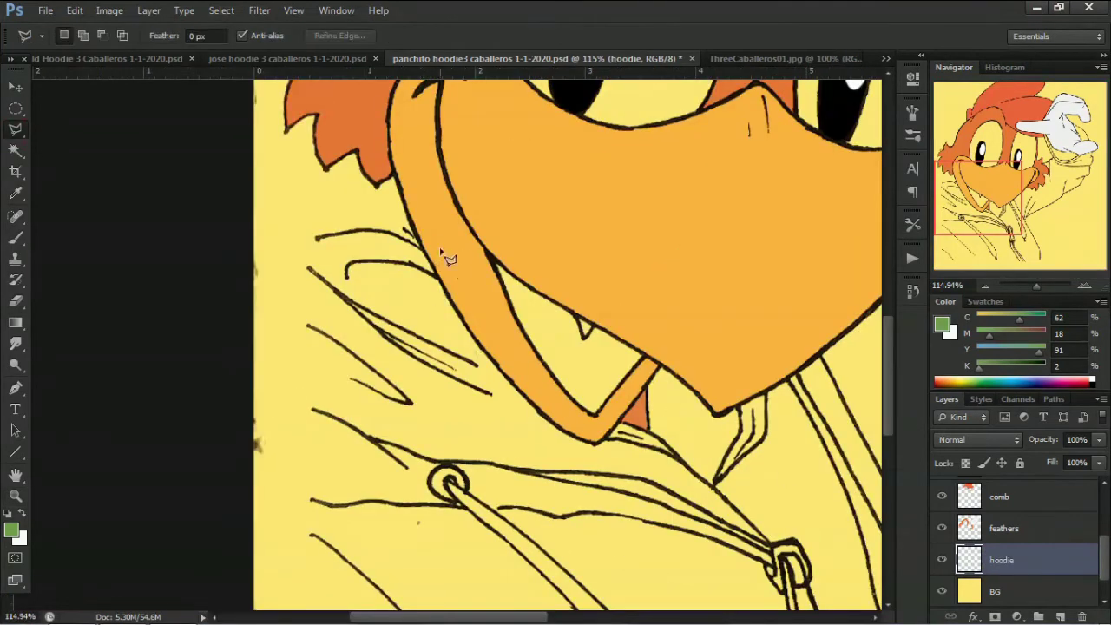
click(211, 608)
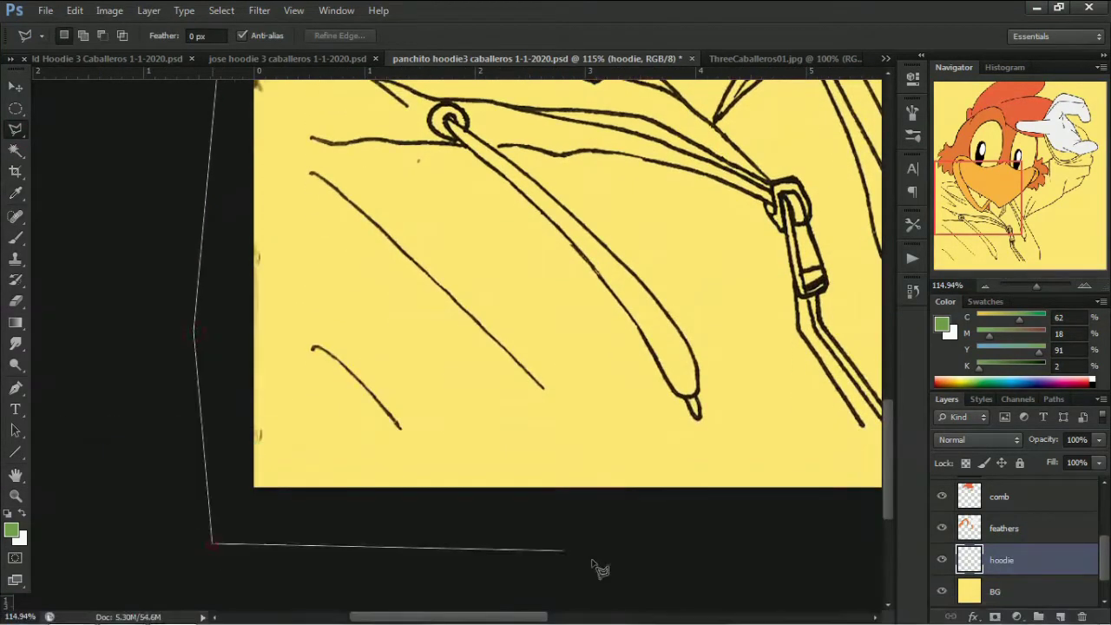
click(564, 524)
click(355, 111)
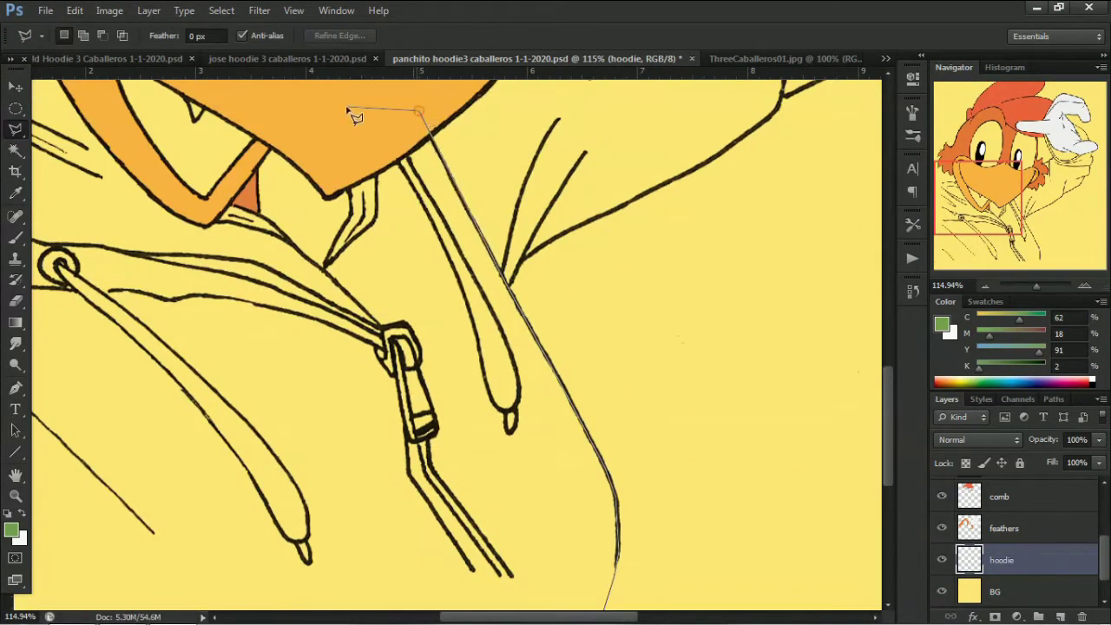
key(Return)
key(alt+BackSpace)
Lasso the area along the canvas's left edge on the lineart layer to clear stray marks
drag(1038, 283, 1031, 284)
scroll(1010, 554, up, 3)
click(1009, 554)
scroll(434, 260, up, 3)
click(240, 107)
click(309, 149)
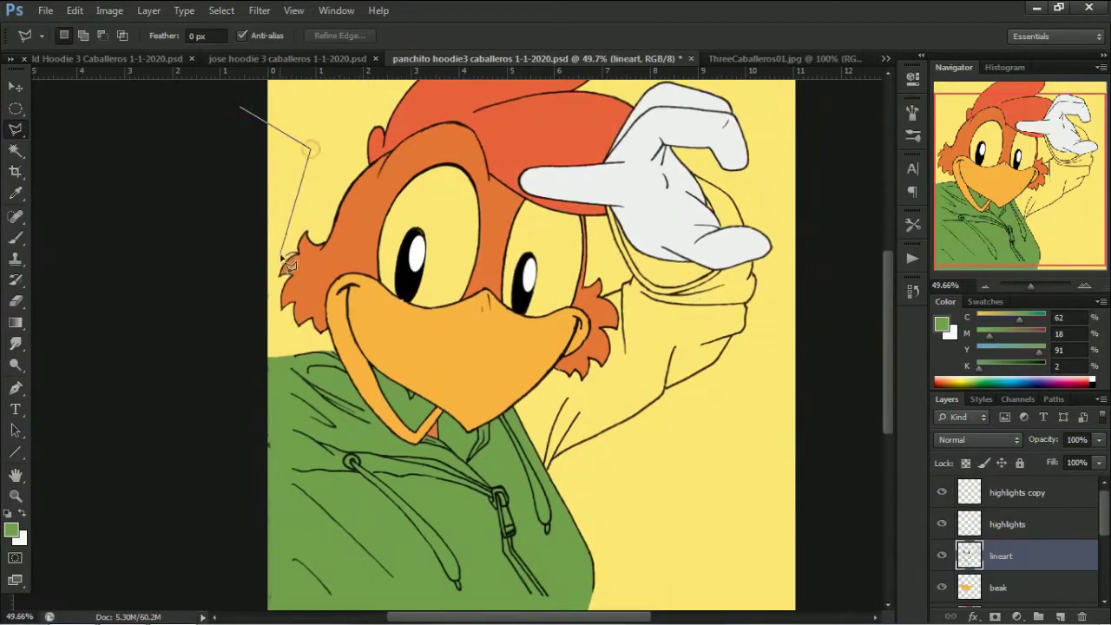
click(286, 285)
click(714, 503)
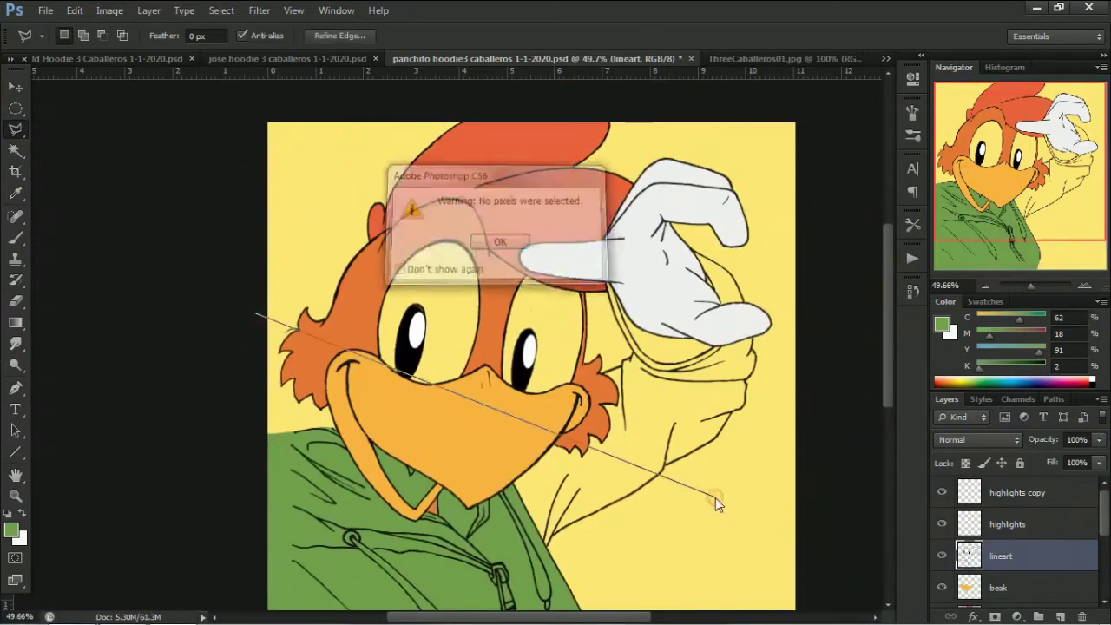
Merge the highlights and highlights copy layers into one layer
scroll(1009, 538, down, 3)
click(1001, 531)
scroll(585, 564, up, 2)
click(1007, 528)
click(1016, 492)
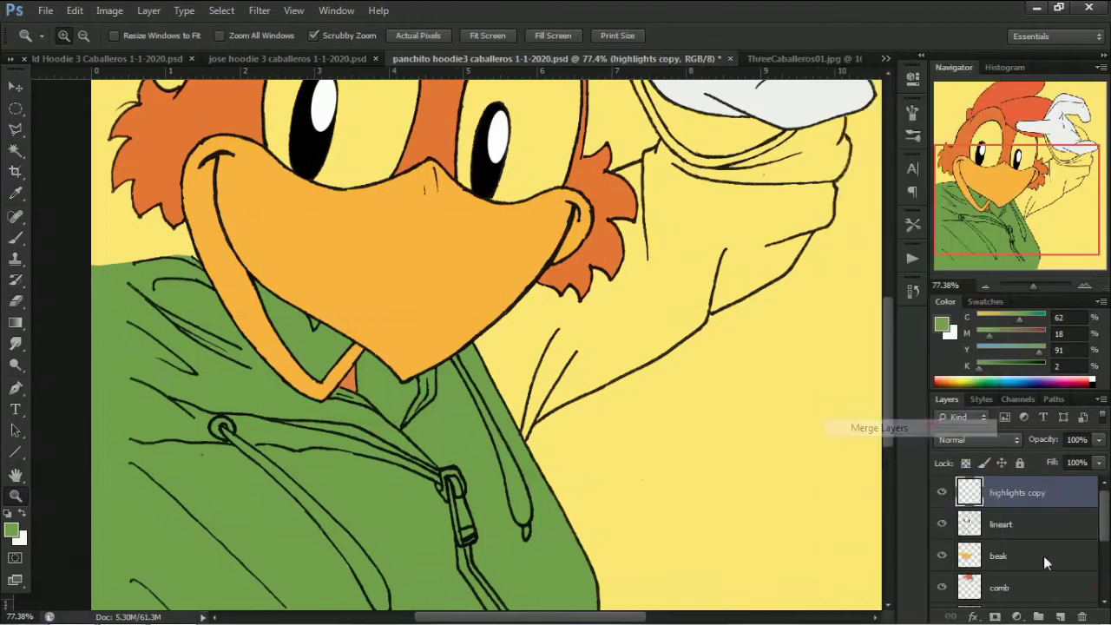
Outline the raised arm's sleeve and cuff on the hoodie layer and fill it with the same green
click(1001, 524)
scroll(1010, 539, down, 2)
click(1001, 547)
scroll(349, 391, up, 2)
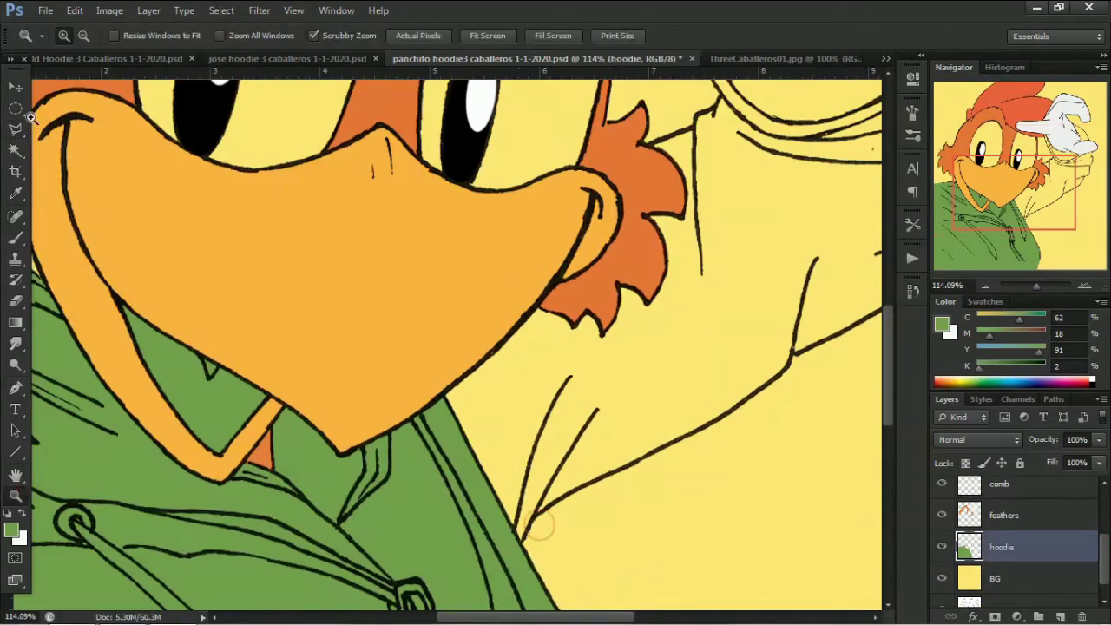
scroll(538, 530, up, 2)
scroll(849, 330, right, 3)
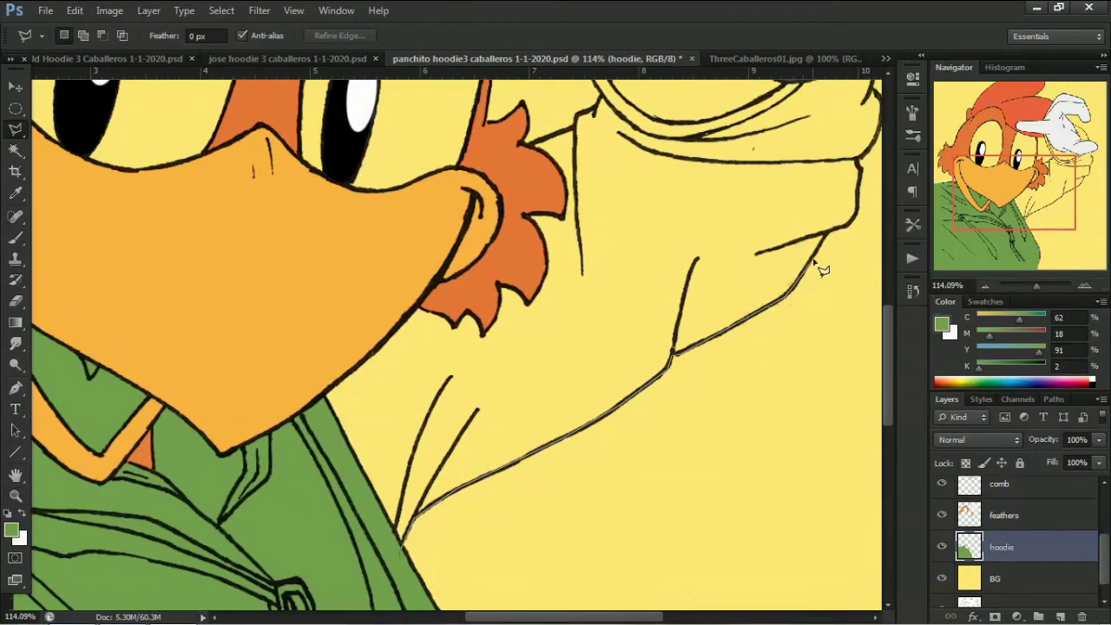
scroll(866, 187, up, 2)
scroll(833, 234, up, 3)
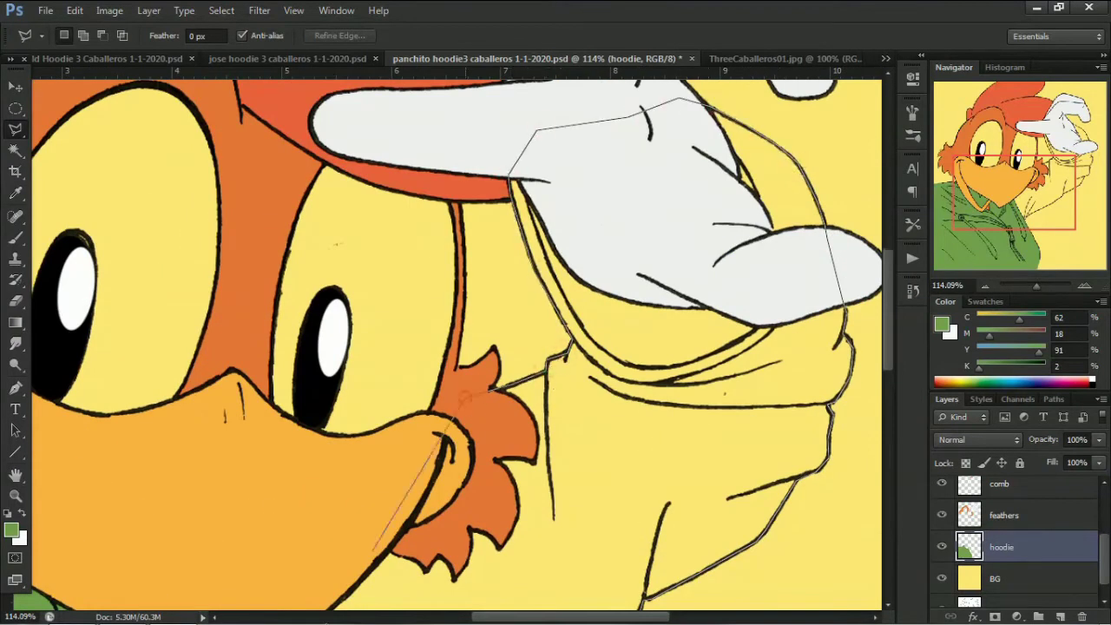
scroll(451, 435, down, 3)
scroll(452, 434, down, 4)
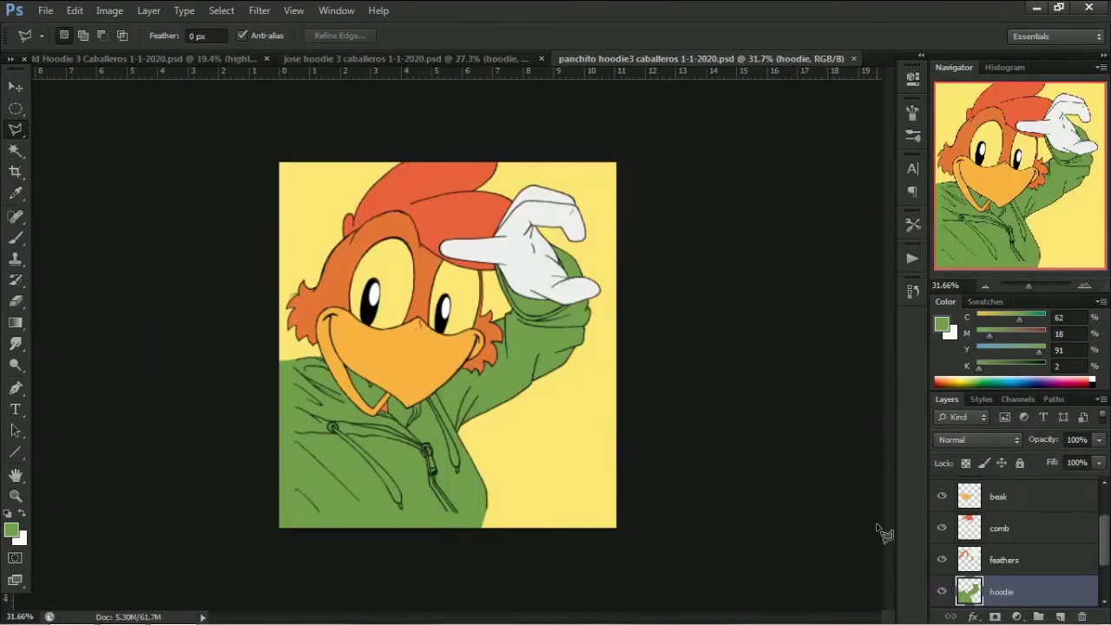
Sample white (C 1, M 1, Y 1, K 0) from the José drawing and fill Panchito's small collar edge below the beak
click(408, 59)
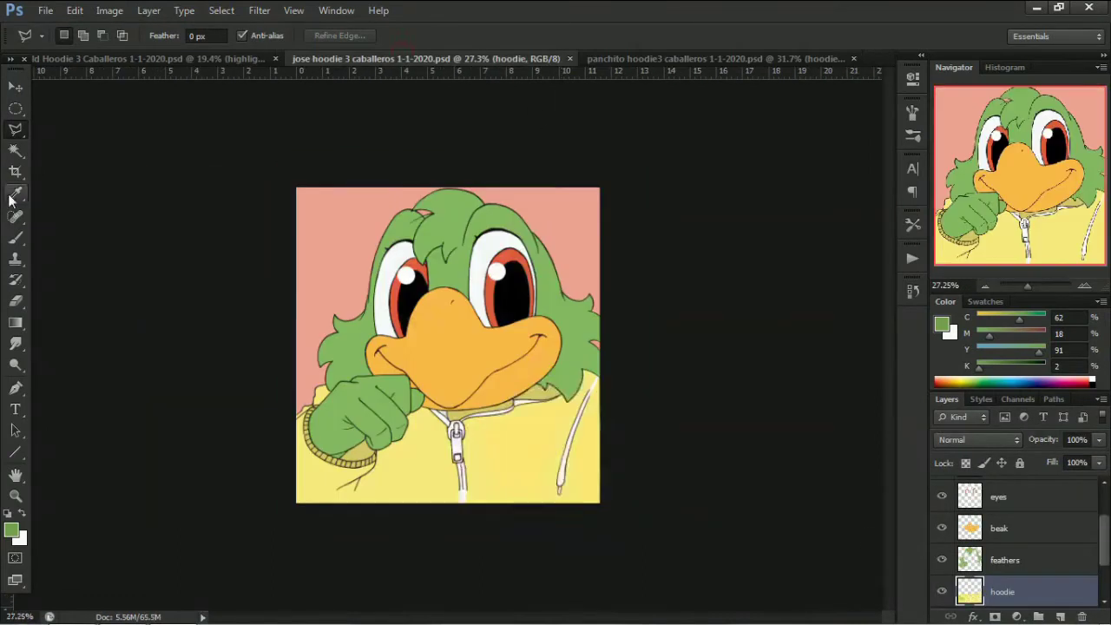
click(633, 58)
scroll(890, 420, down, 1)
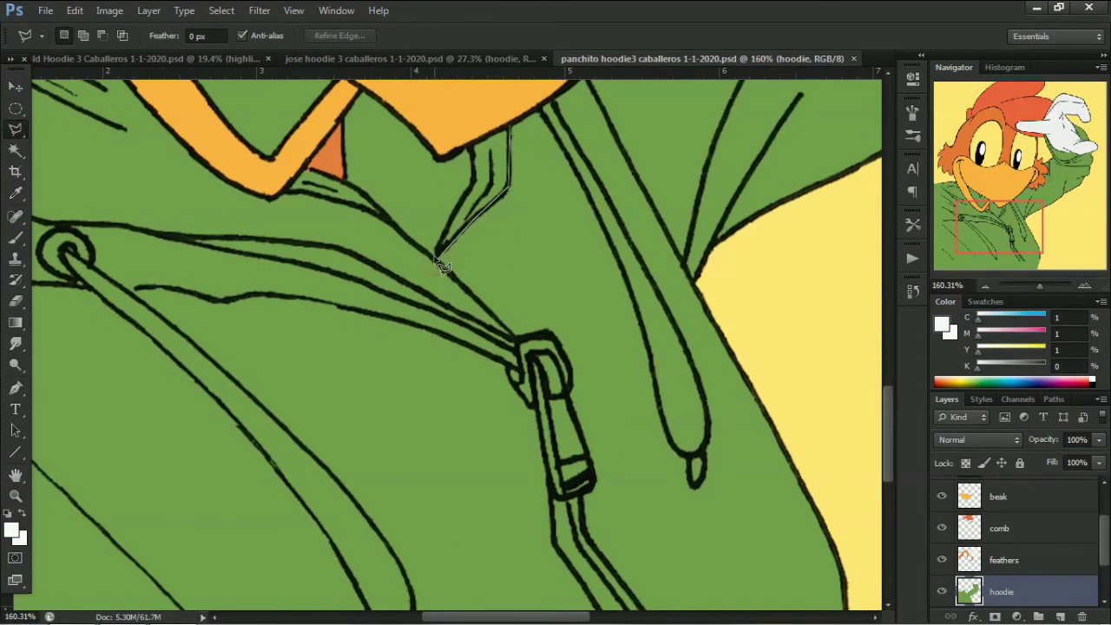
key(alt+BackSpace)
key(ctrl+d)
Outline the zipper, the band across the chest and the drawstring with its eyelet, and fill them with white on the hoodie layer
drag(136, 301, 297, 293)
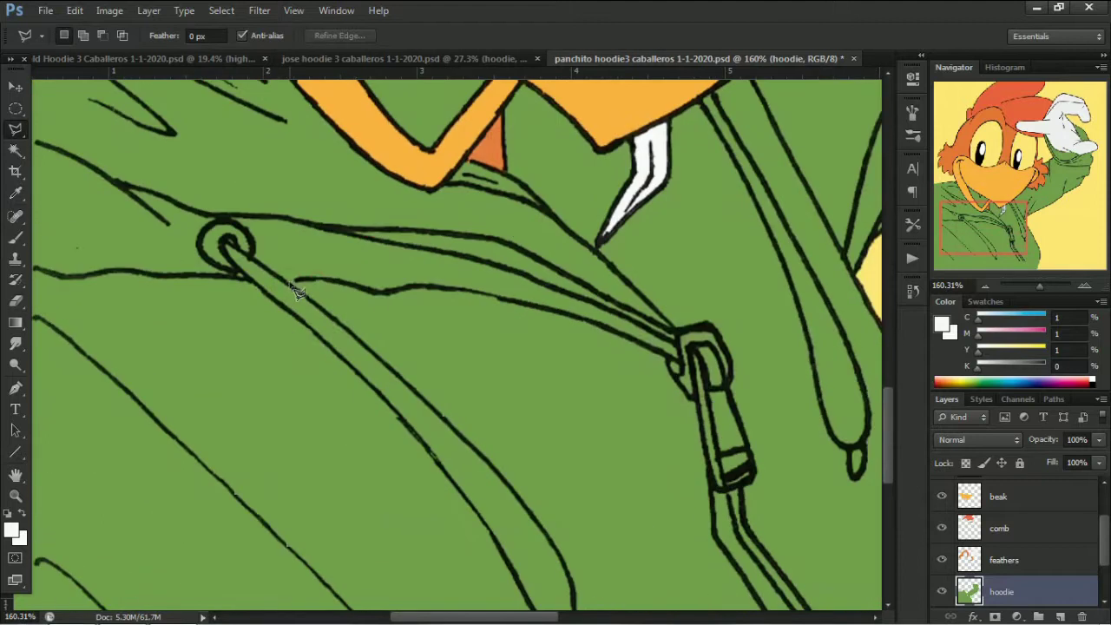
mouse_move(703, 408)
mouse_down()
mouse_move(711, 495)
mouse_move(809, 509)
mouse_up()
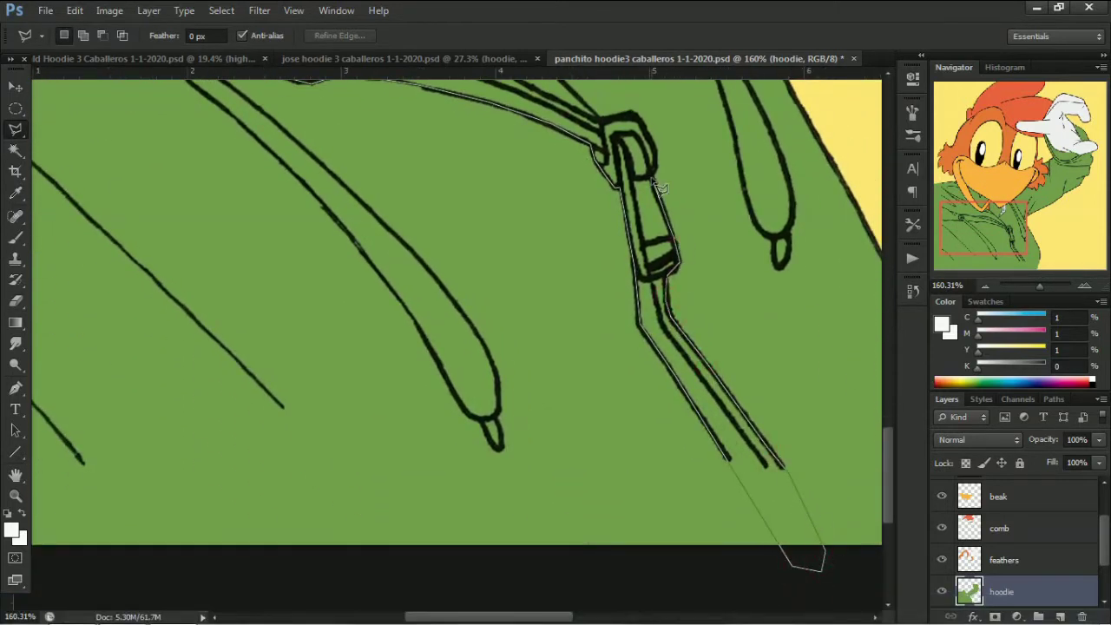
drag(614, 129, 610, 378)
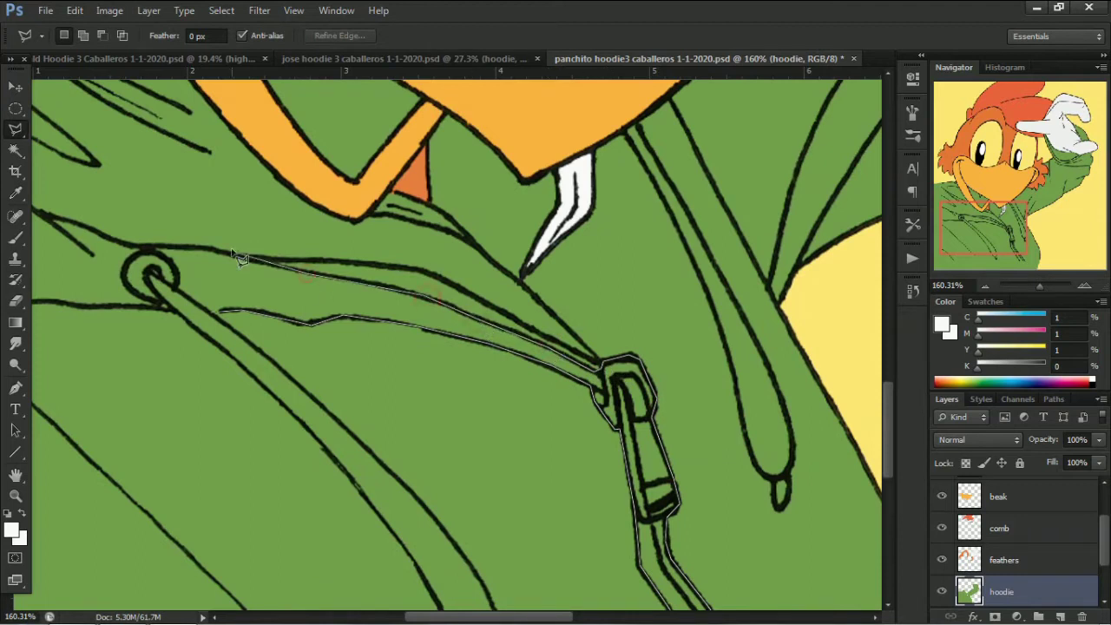
drag(48, 224, 224, 223)
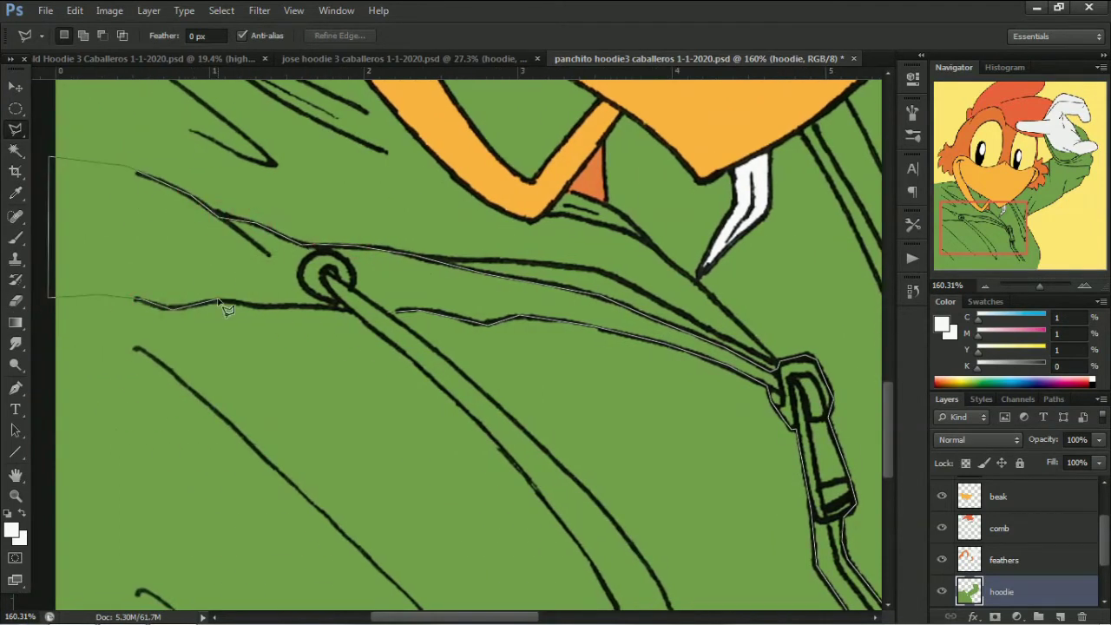
mouse_move(517, 480)
mouse_down()
mouse_move(581, 547)
mouse_move(619, 453)
mouse_move(657, 518)
mouse_up()
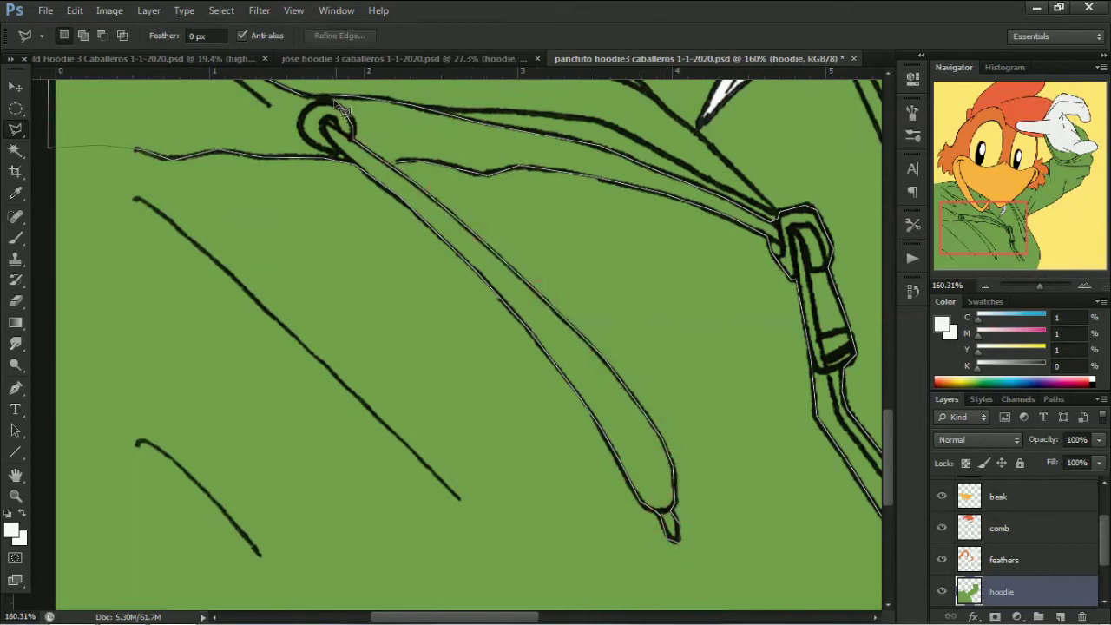
drag(342, 109, 320, 171)
double_click(238, 231)
key(alt+BackSpace)
key(ctrl+d)
key(ctrl+0)
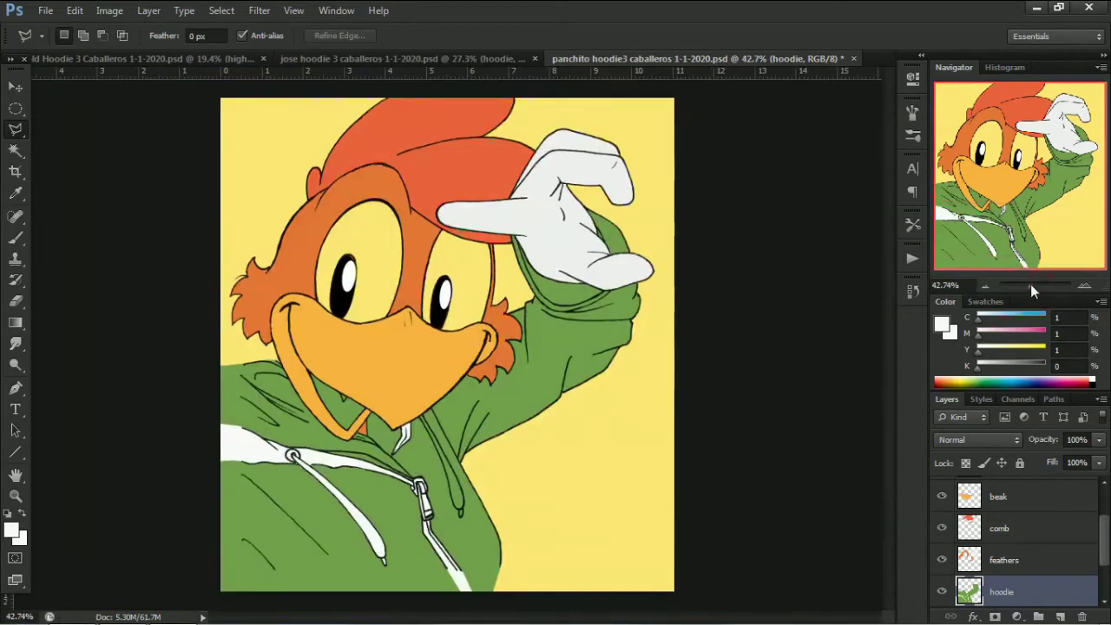
Select the chest band between the eyelet and the zipper and recolour it with the hoodie's green
scroll(360, 432, up, 5)
click(229, 477)
scroll(173, 417, down, 1)
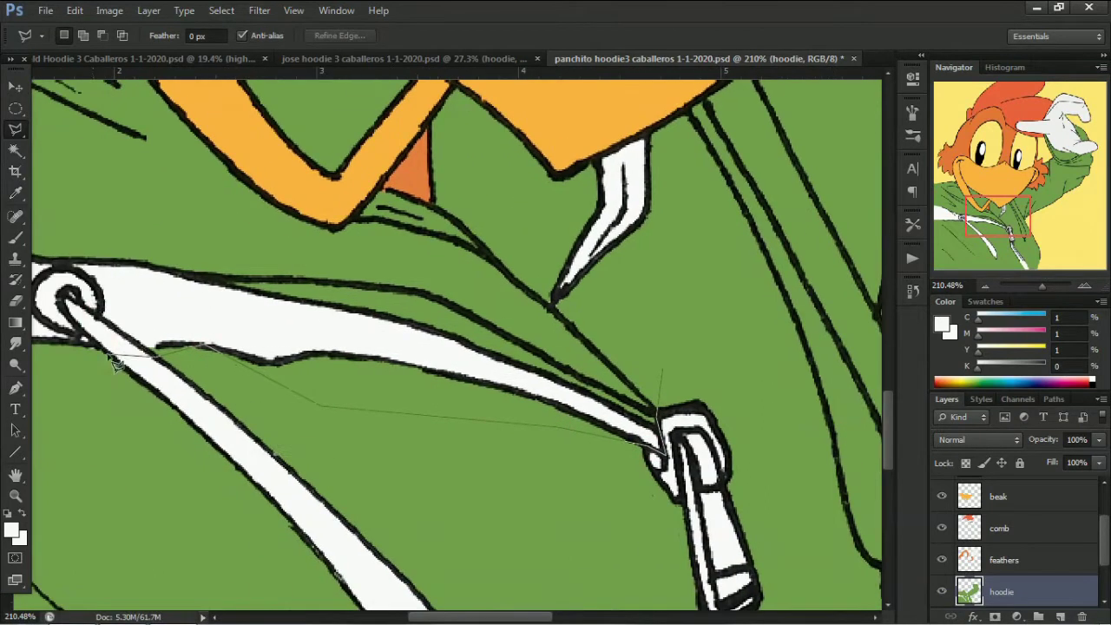
double_click(541, 404)
key(alt+BackSpace)
key(ctrl+z)
key(i)
click(359, 474)
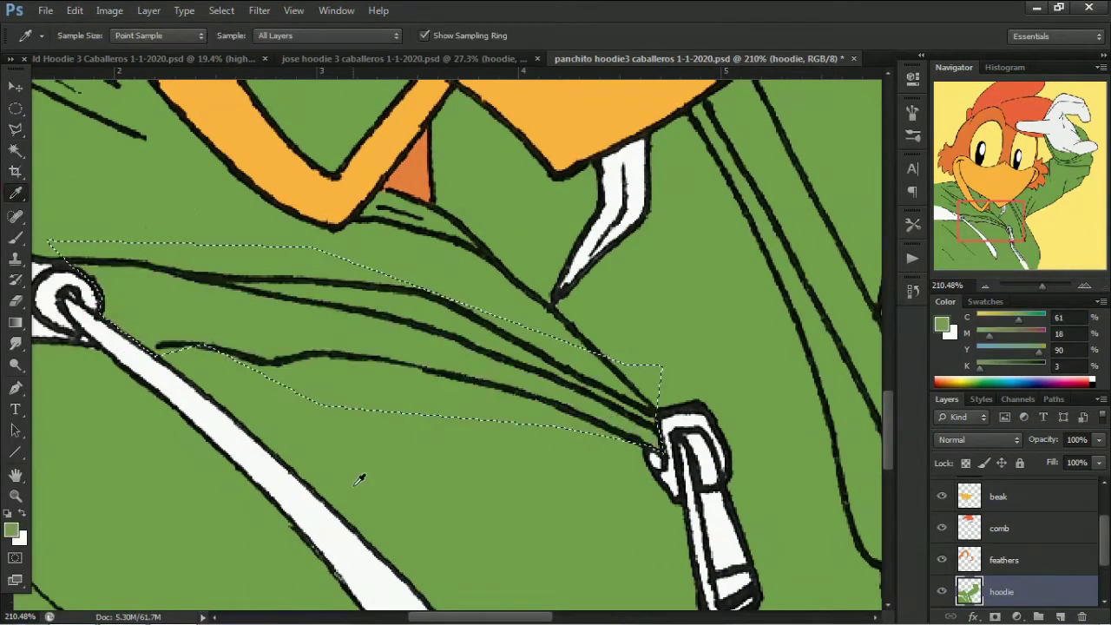
Recolour the remaining white band between the eyelet and the canvas's left edge with the hoodie's green
key(l)
scroll(434, 347, left, 10)
click(502, 162)
double_click(566, 347)
key(ctrl+0)
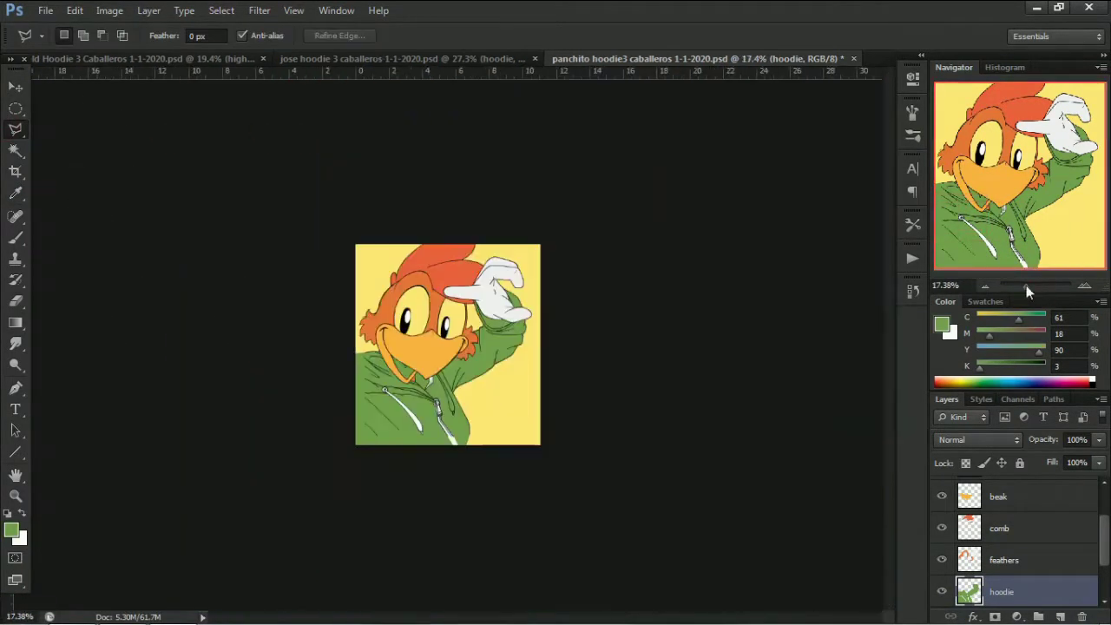
Outline the narrow strip running along the collar fold to the zipper pull and fill it with white
scroll(1029, 290, up, 5)
click(18, 129)
click(230, 297)
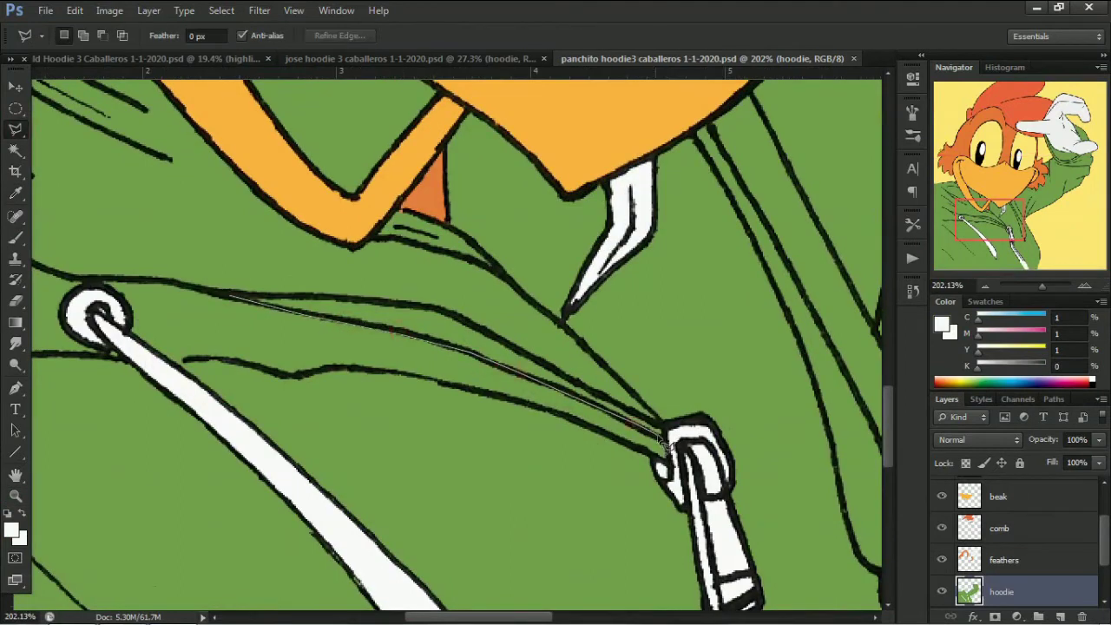
click(243, 304)
drag(1045, 284, 1029, 284)
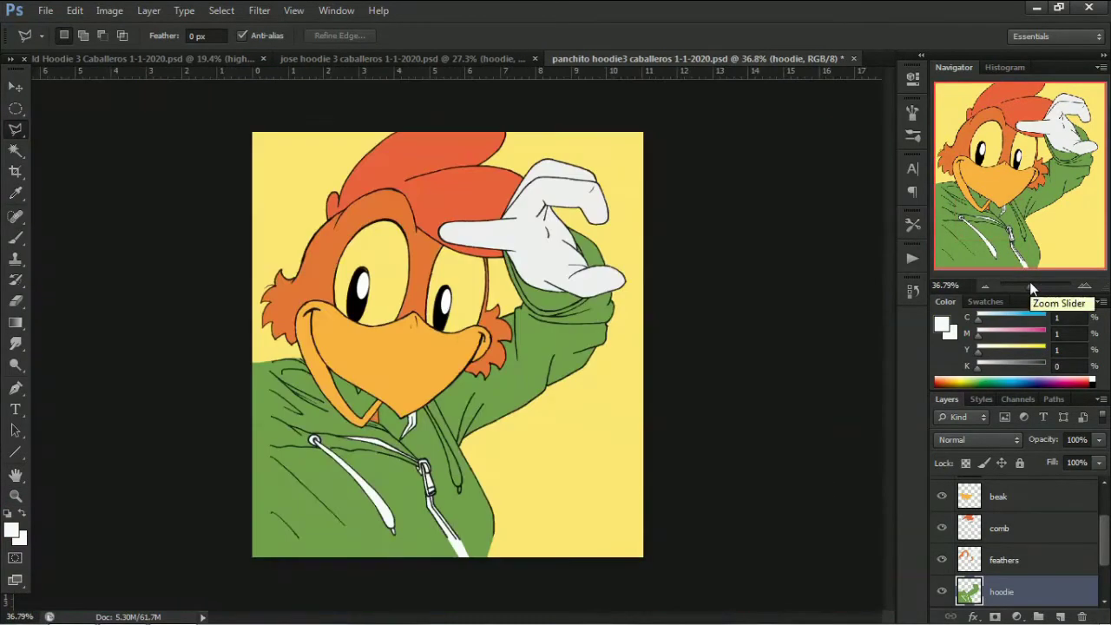
Outline the collar lining beside and below the lower beak, fill both pieces with white on the hoodie layer and save
scroll(174, 360, up, 5)
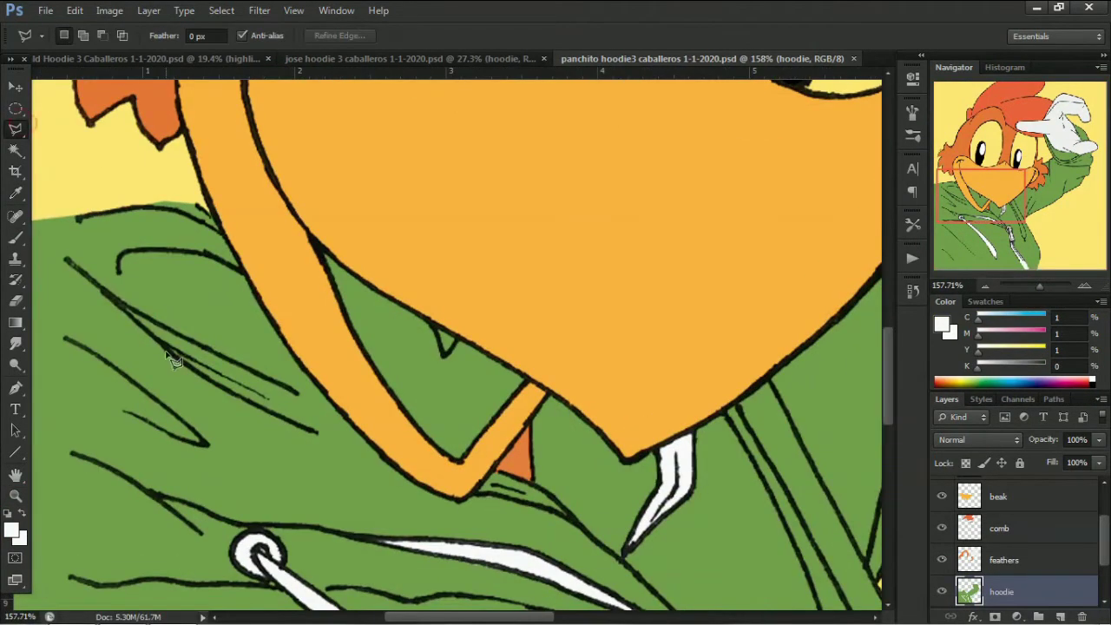
click(129, 318)
key(alt+BackSpace)
key(ctrl+d)
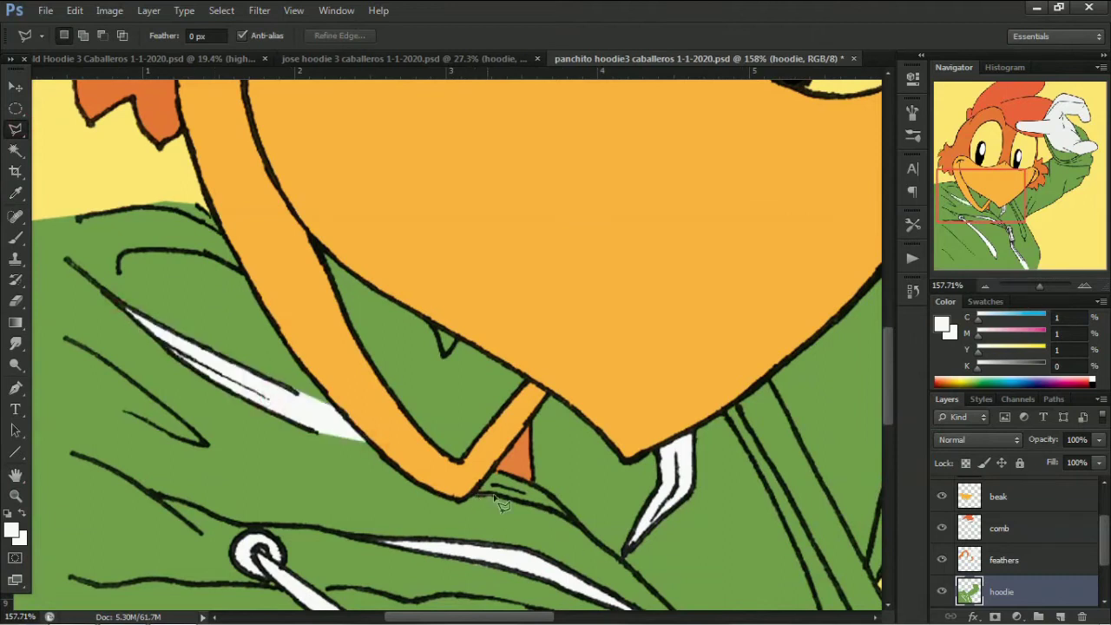
key(ctrl+s)
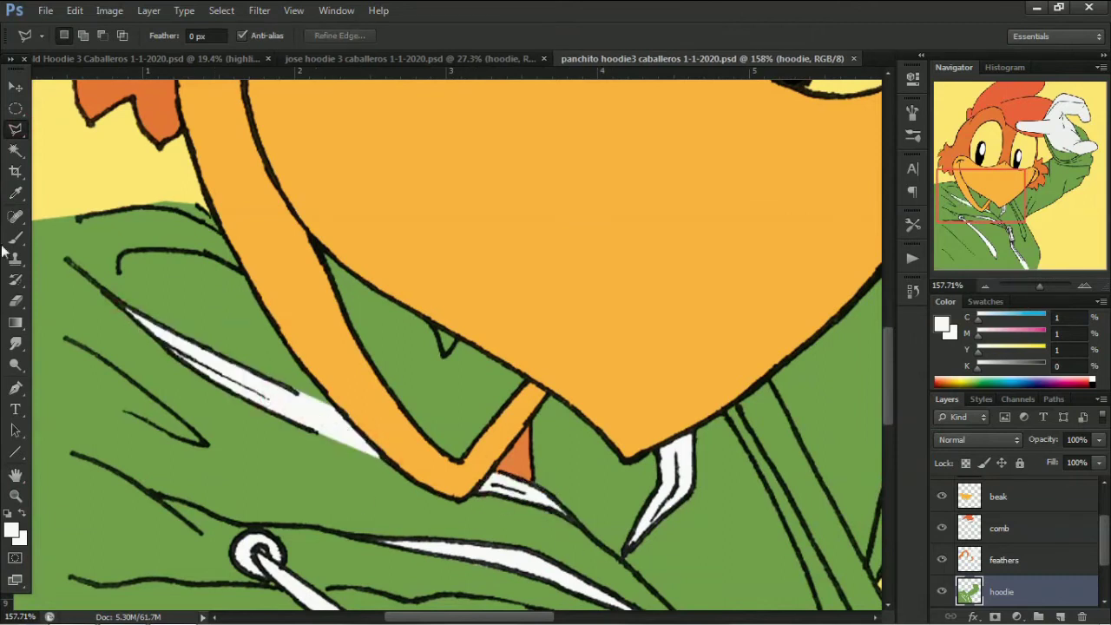
Select the open mouth's interior on the lineart layer and set up a mouth layer beneath the beak layer
click(12, 530)
click(567, 442)
key(Return)
click(221, 10)
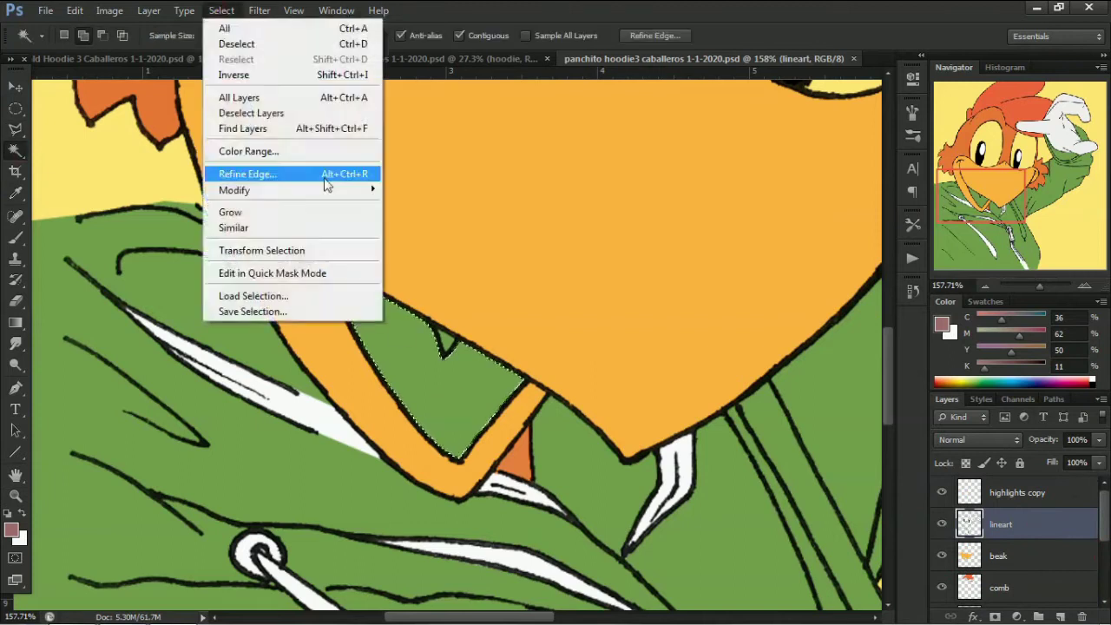
key(w)
click(1024, 588)
click(390, 347)
Fill the mouth's interior with a muted pink of C 26, M 59, Y 45, K 3 on the mouth layer
click(11, 530)
mouse_move(562, 443)
mouse_down()
mouse_move(573, 432)
mouse_move(585, 454)
mouse_up()
key(Return)
key(w)
key(alt+BackSpace)
key(i)
click(11, 530)
key(Return)
key(w)
key(alt+BackSpace)
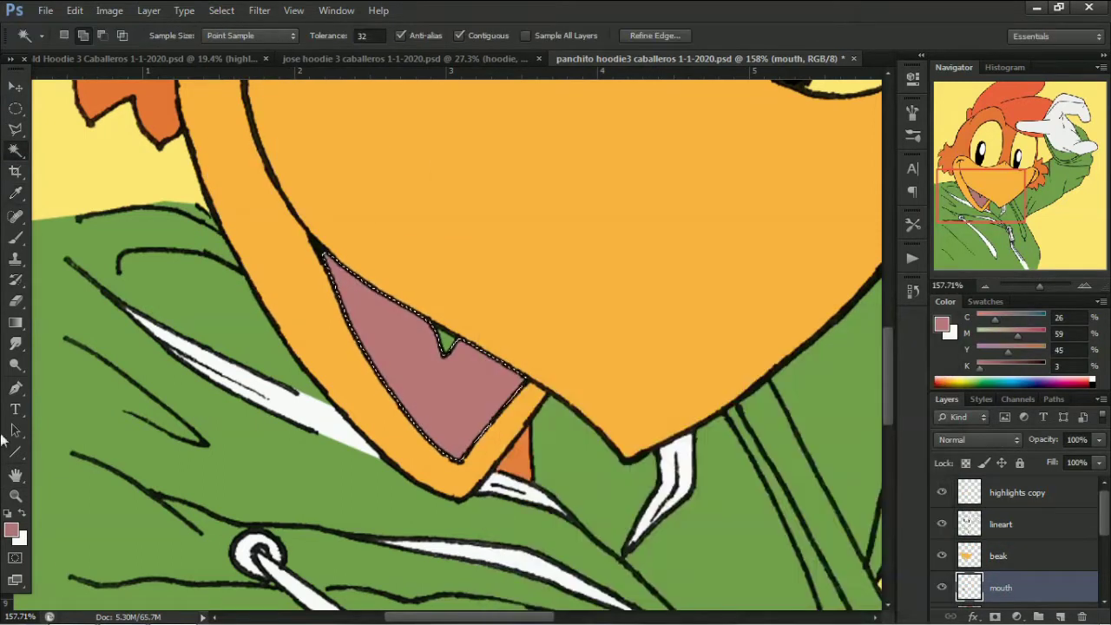
Fill the small notch inside the mouth with light pink, C 0, M 44, Y 23, K 0, and deselect
key(i)
click(11, 530)
key(Return)
key(ctrl+d)
click(18, 129)
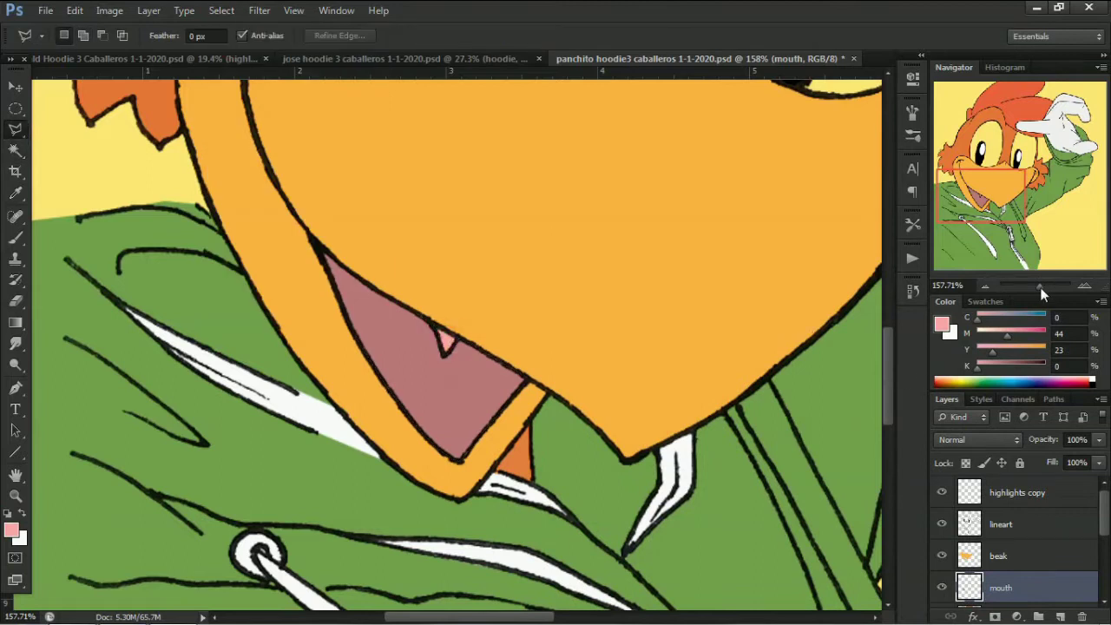
Sample the eye white from the José hoodie drawing and return to the Panchito drawing
drag(1039, 285, 1028, 284)
click(408, 58)
key(i)
click(385, 386)
click(703, 59)
Select both eye whites on the lineart layer and fill them with the sampled white on a new layer named eyes
key(w)
click(1025, 524)
click(382, 260)
shift+click(460, 287)
click(1061, 616)
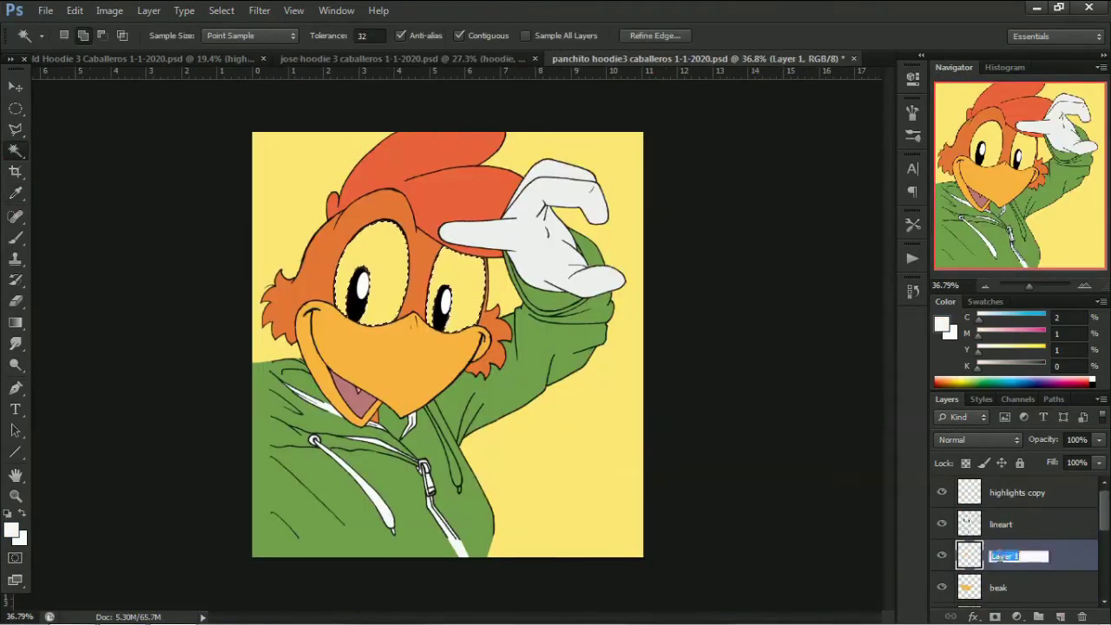
text(eyes)
key(Return)
key(alt+BackSpace)
key(ctrl+d)
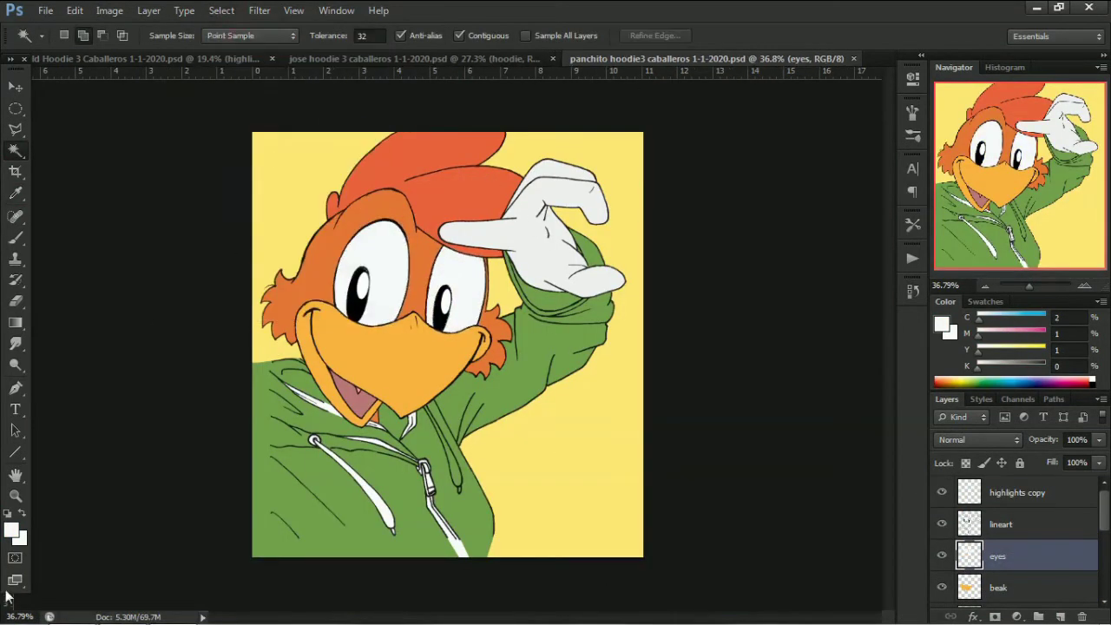
Select the second drawstring below the beak and fill it with white on the hoodie layer
key(z)
drag(447, 468, 1104, 518)
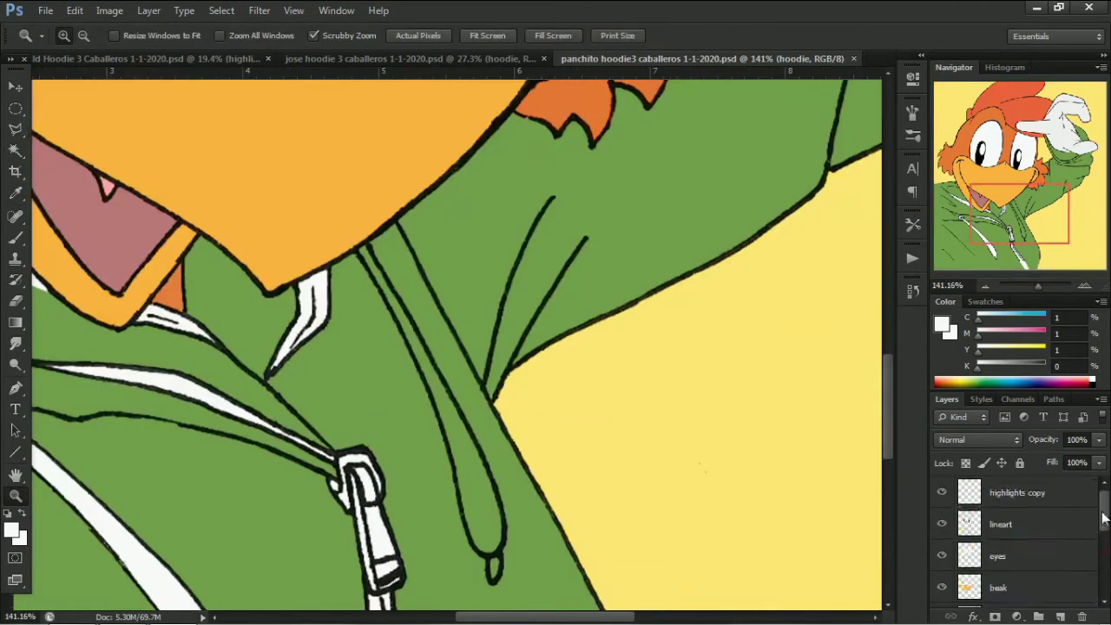
key(w)
scroll(1104, 519, down, 3)
click(221, 10)
click(227, 43)
drag(1038, 284, 1031, 287)
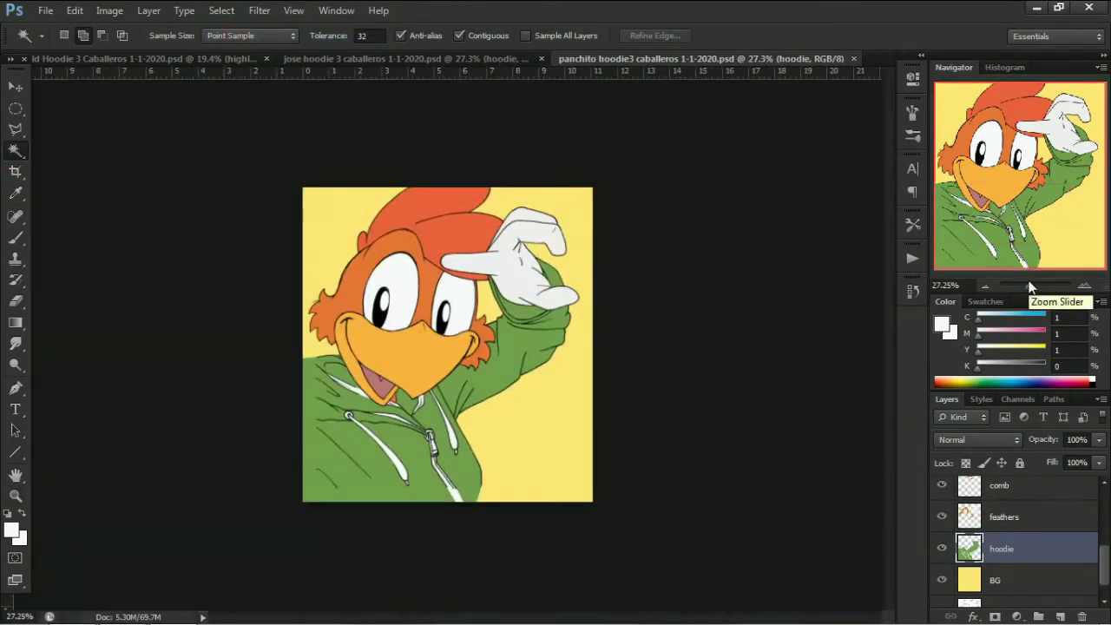
Switch to the Donald hoodie drawing and make the shadows layer between lineart and eyes active
click(82, 58)
key(alt+bracketleft)
key(alt+bracketleft)
key(z)
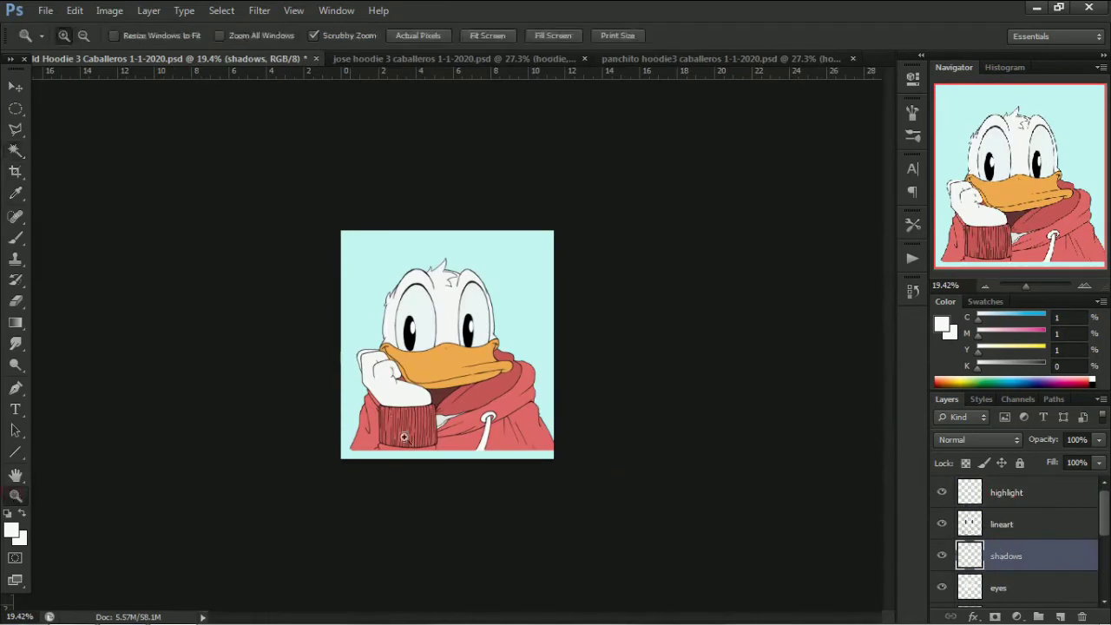
drag(404, 436, 460, 437)
key(p)
click(207, 230)
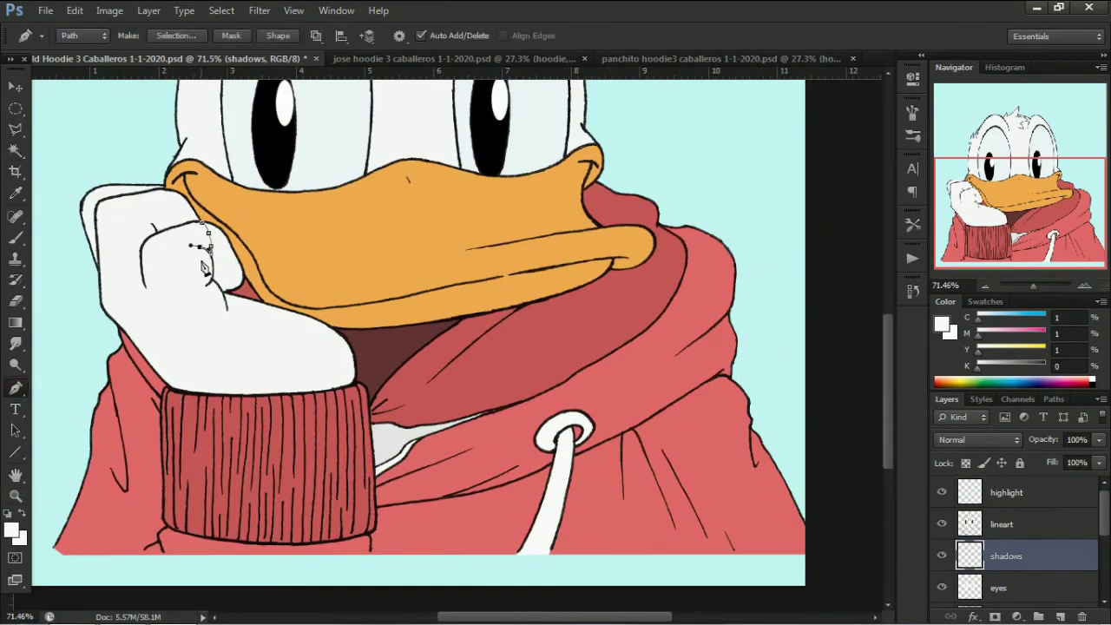
drag(206, 270, 213, 299)
drag(327, 358, 336, 376)
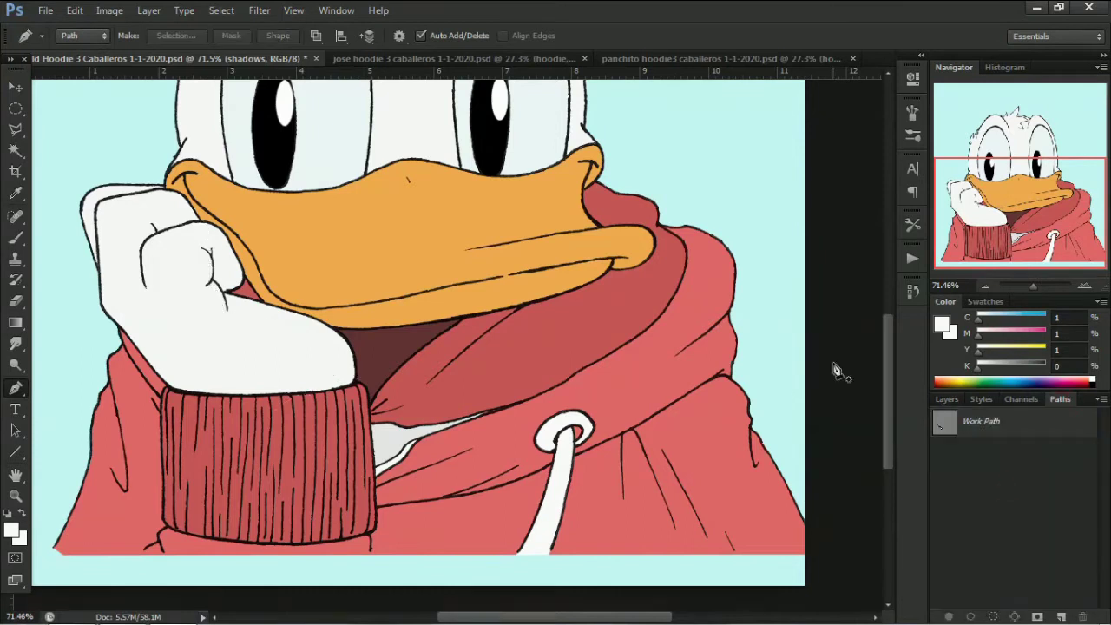
Trace crescent-shaped shadow paths along the upper edges of both of Donald's eyes with the Pen tool
scroll(833, 367, up, 5)
drag(506, 189, 550, 205)
drag(452, 328, 449, 434)
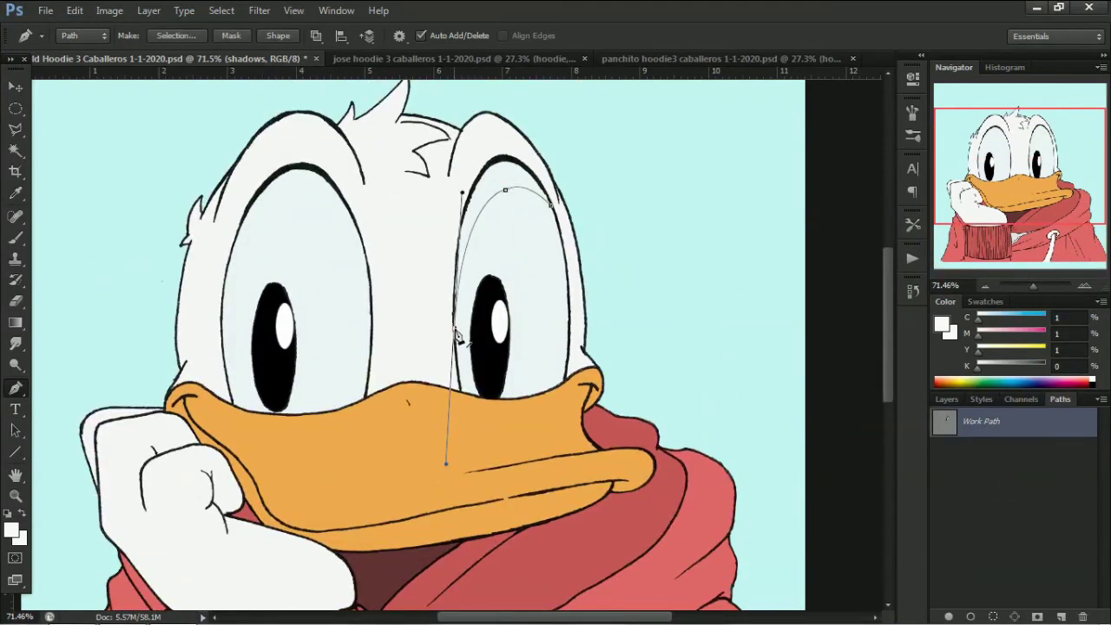
drag(560, 198, 565, 193)
key(Escape)
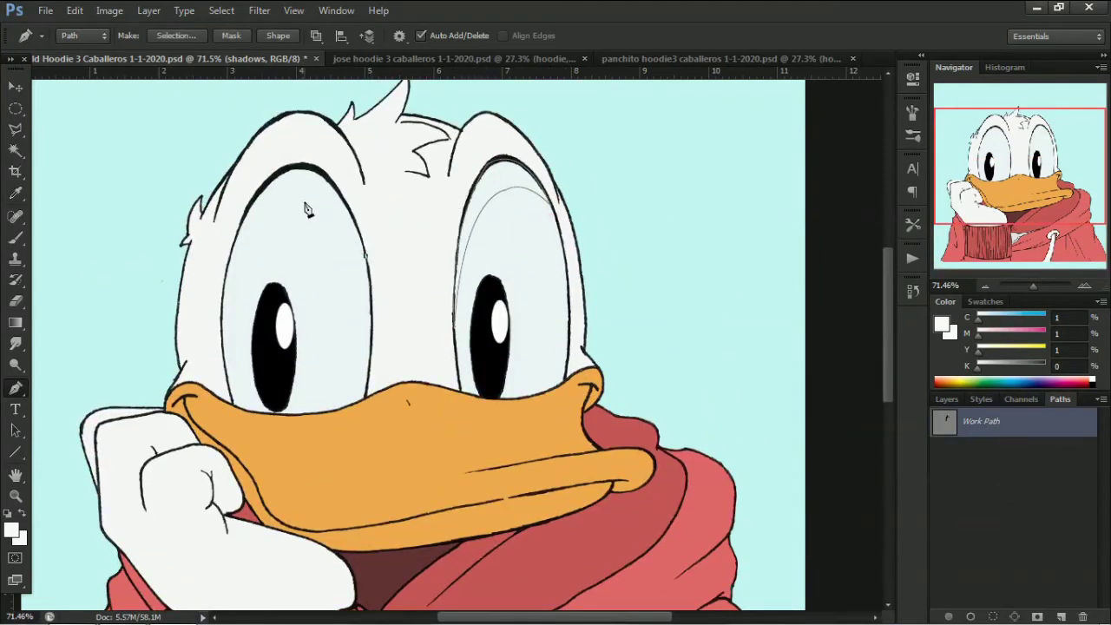
click(369, 286)
drag(309, 200, 304, 198)
click(231, 277)
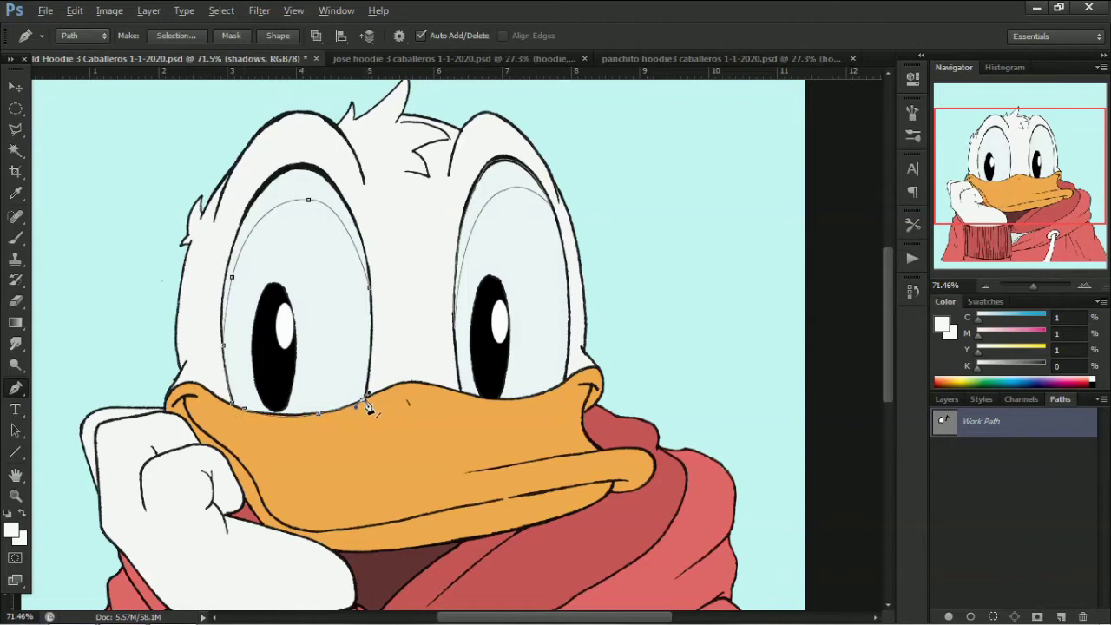
Trace shadow paths across Donald's beak and continue them over the inner hood fold and the propping hand
drag(265, 439, 266, 438)
drag(298, 453, 321, 475)
drag(480, 464, 532, 472)
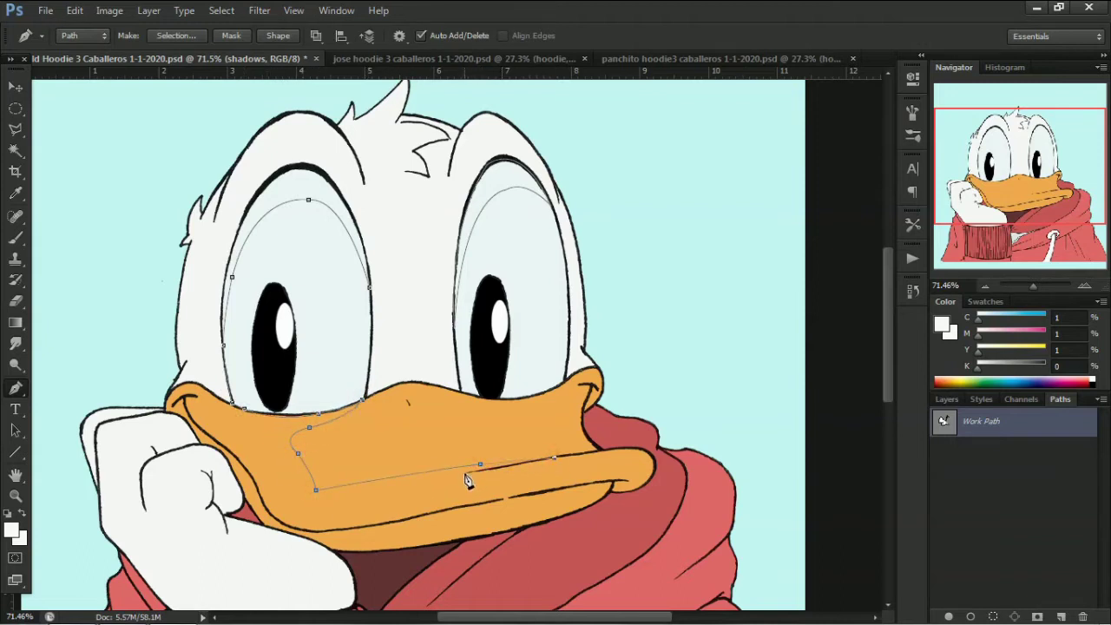
drag(357, 527, 407, 520)
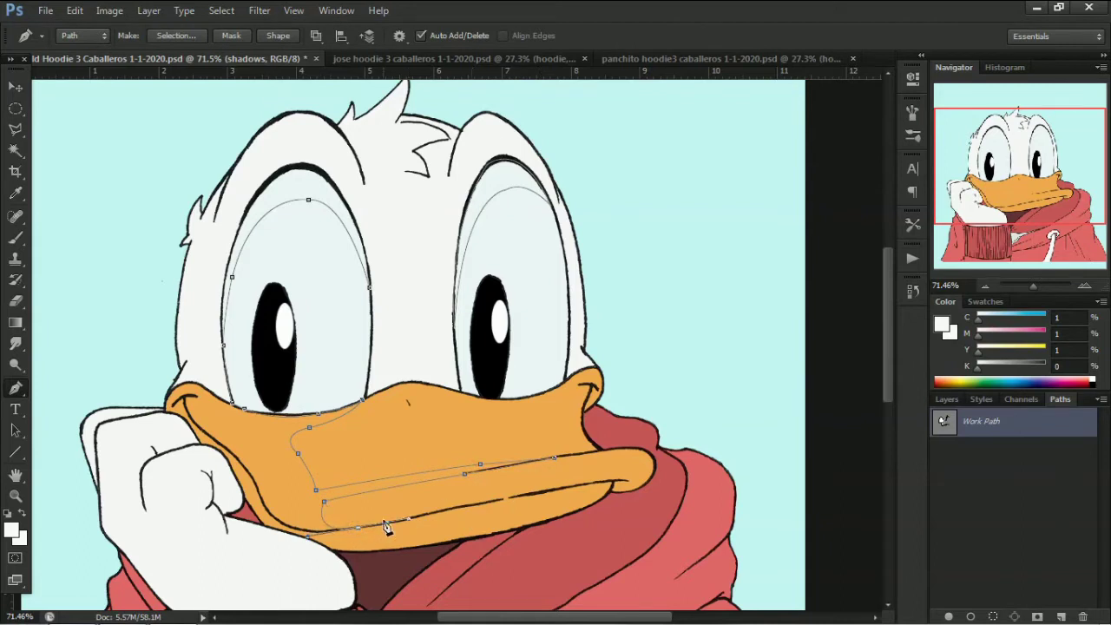
click(540, 489)
drag(625, 478, 631, 488)
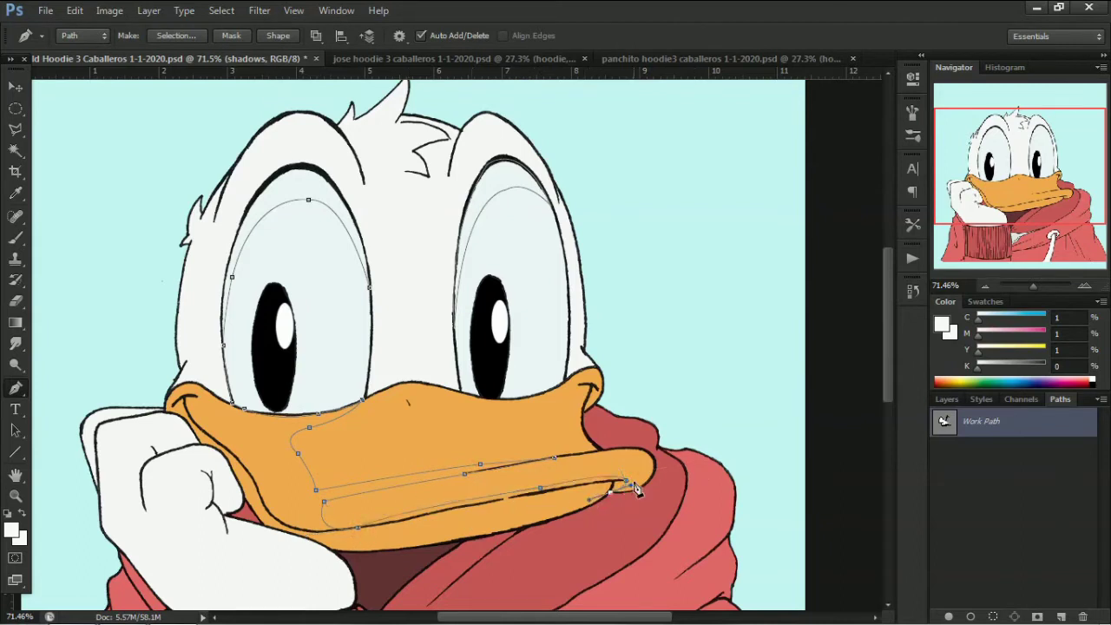
scroll(660, 460, down, 3)
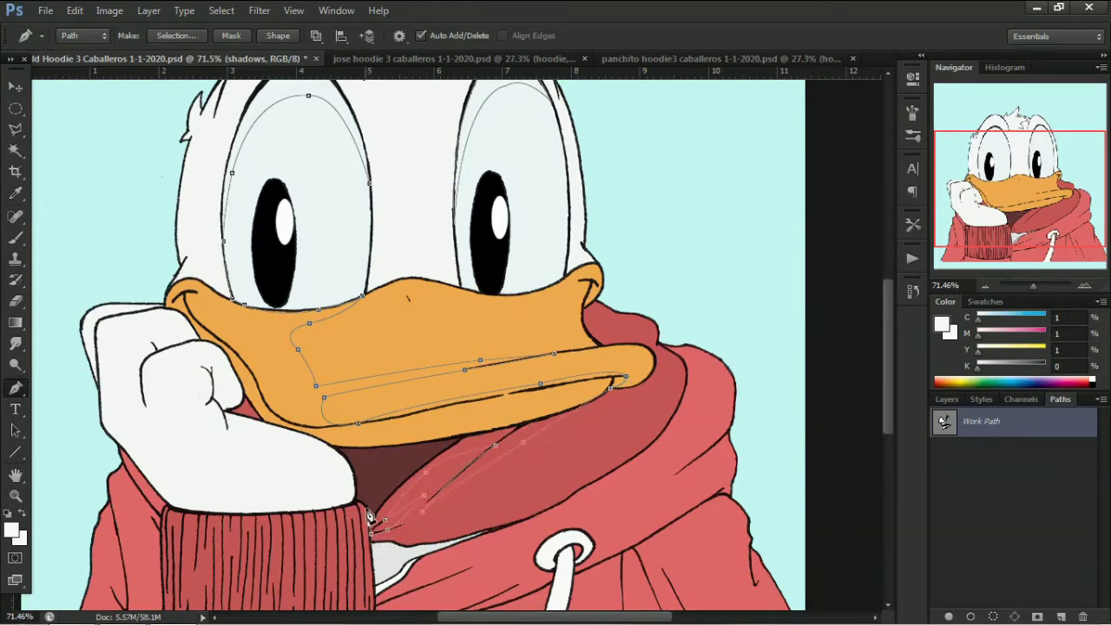
drag(208, 429, 204, 410)
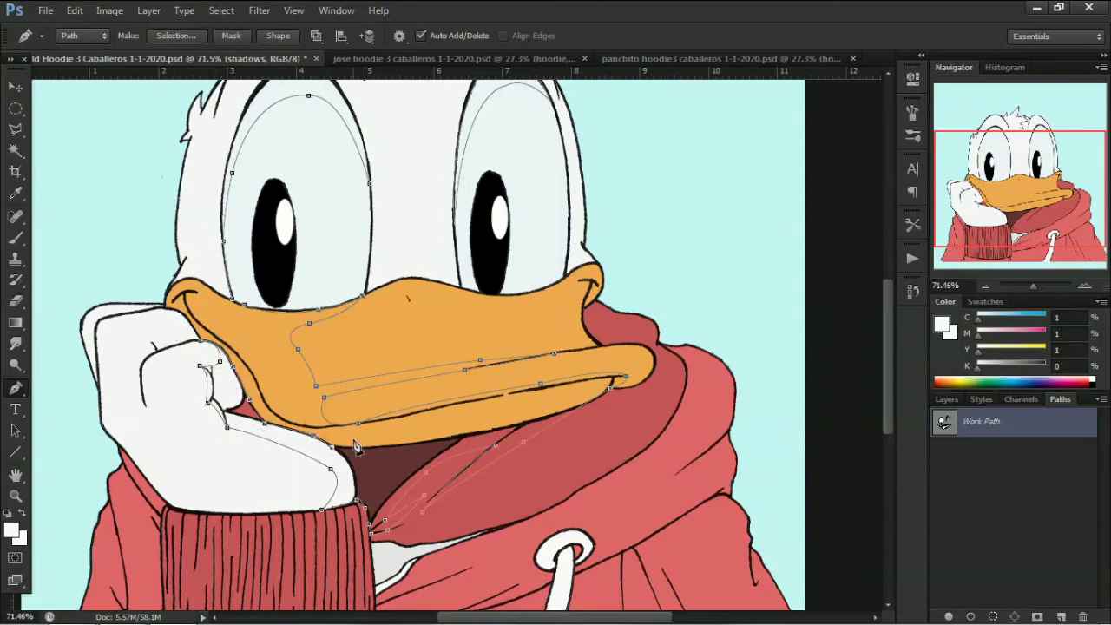
Trace the head's shadow outline from the cheek past the feather tuft to the top of the brow beside the hair
scroll(356, 447, up, 3)
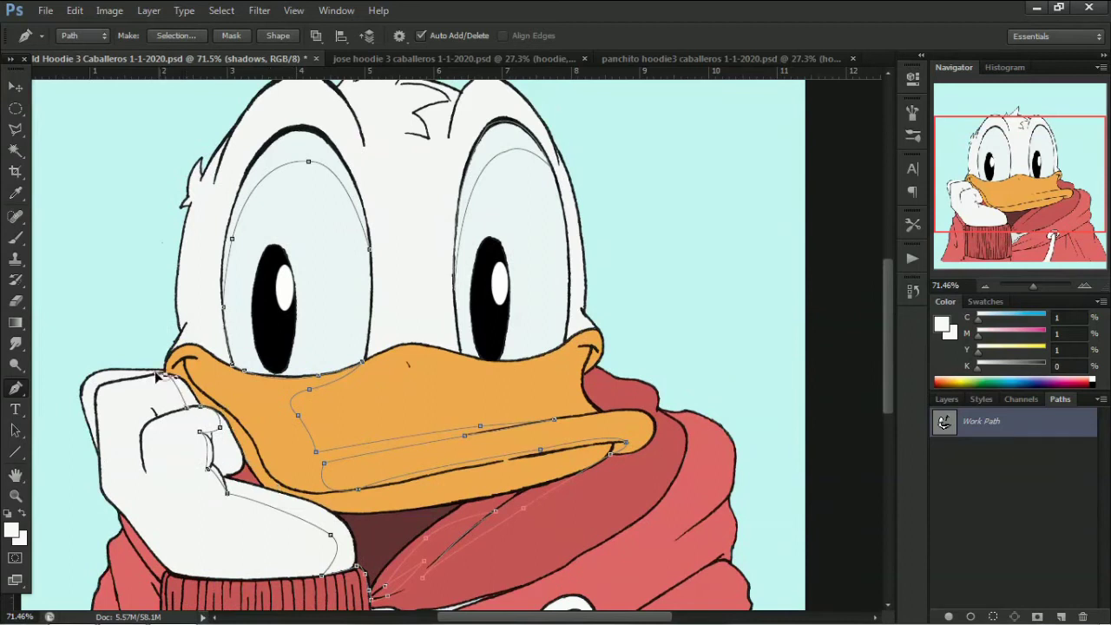
click(186, 217)
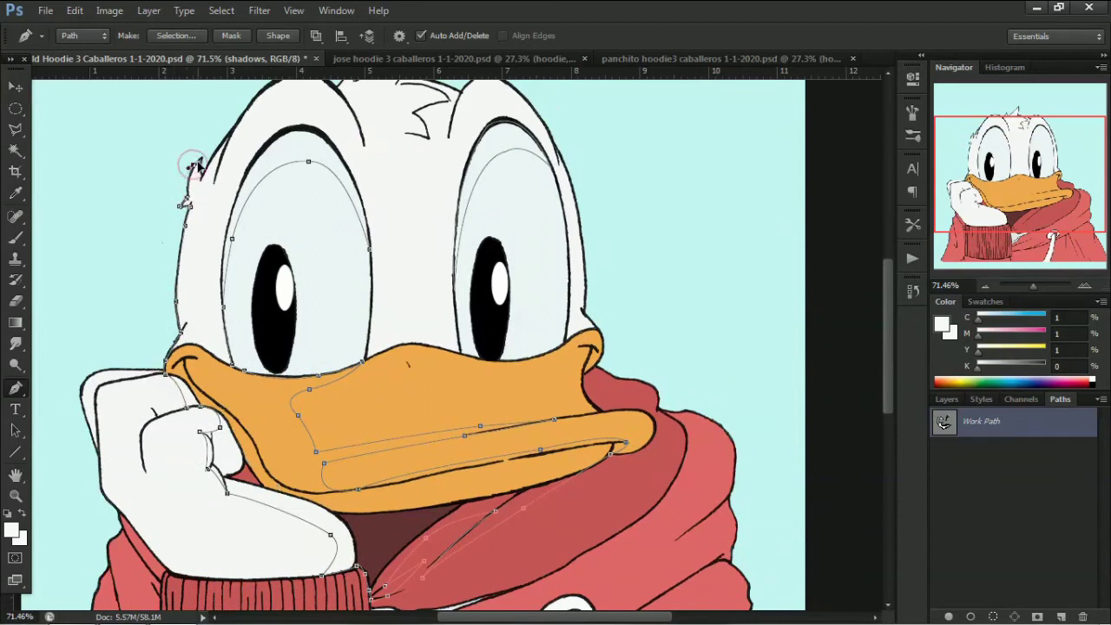
click(198, 163)
scroll(198, 165, up, 5)
click(230, 279)
click(261, 239)
click(308, 223)
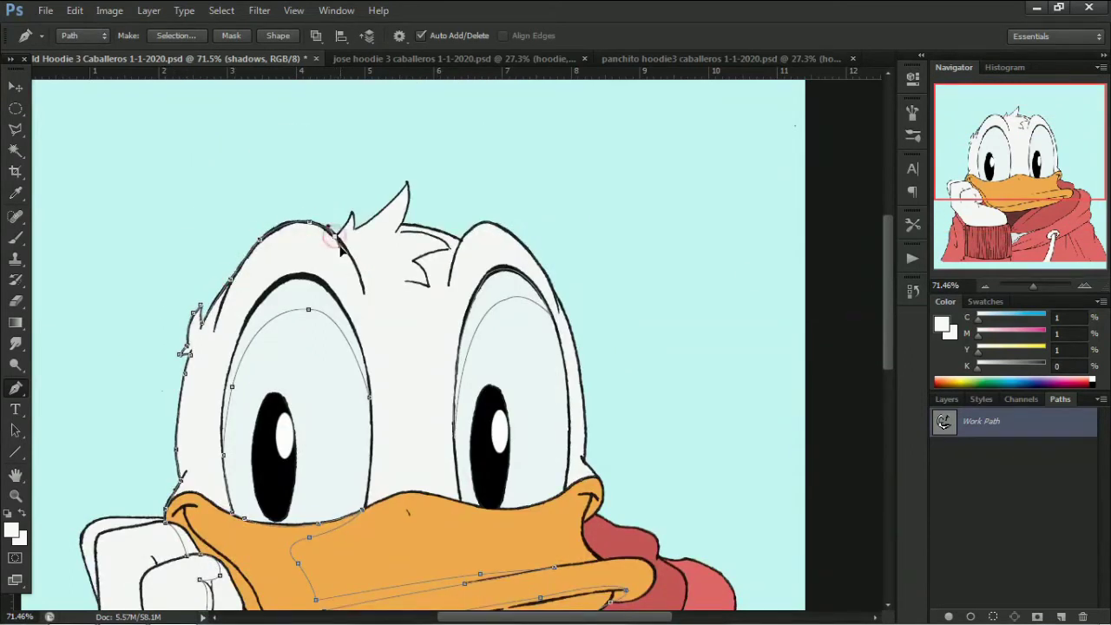
click(302, 244)
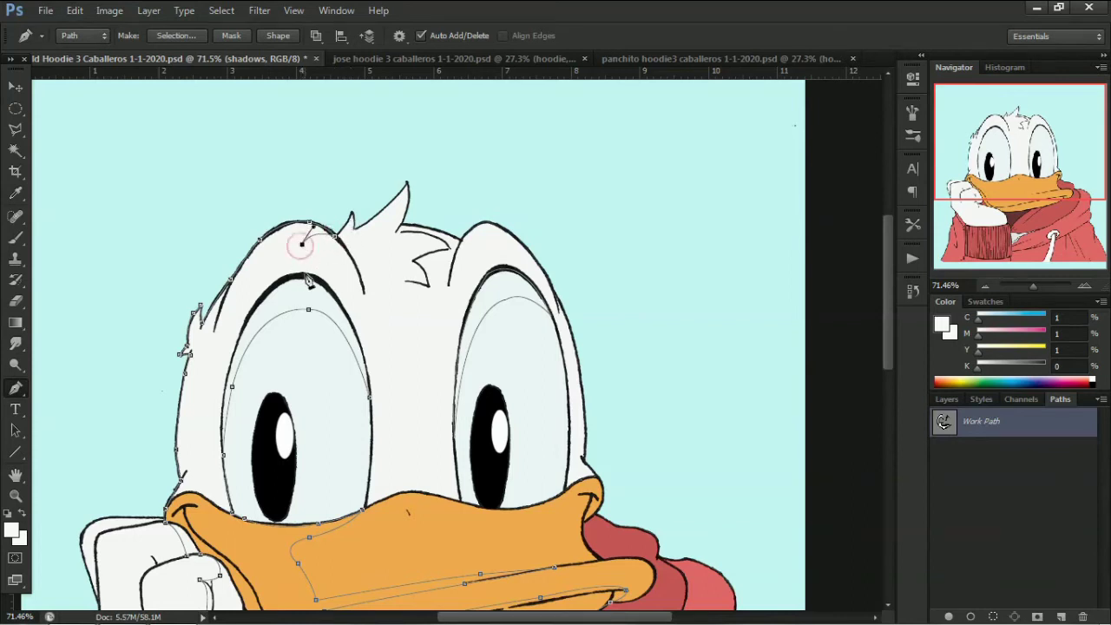
Turn the traced paths into a selection and fill it with pink, C 1, M 36, Y 19, K 0, on the shadows layer
right_click(410, 158)
click(484, 168)
click(946, 398)
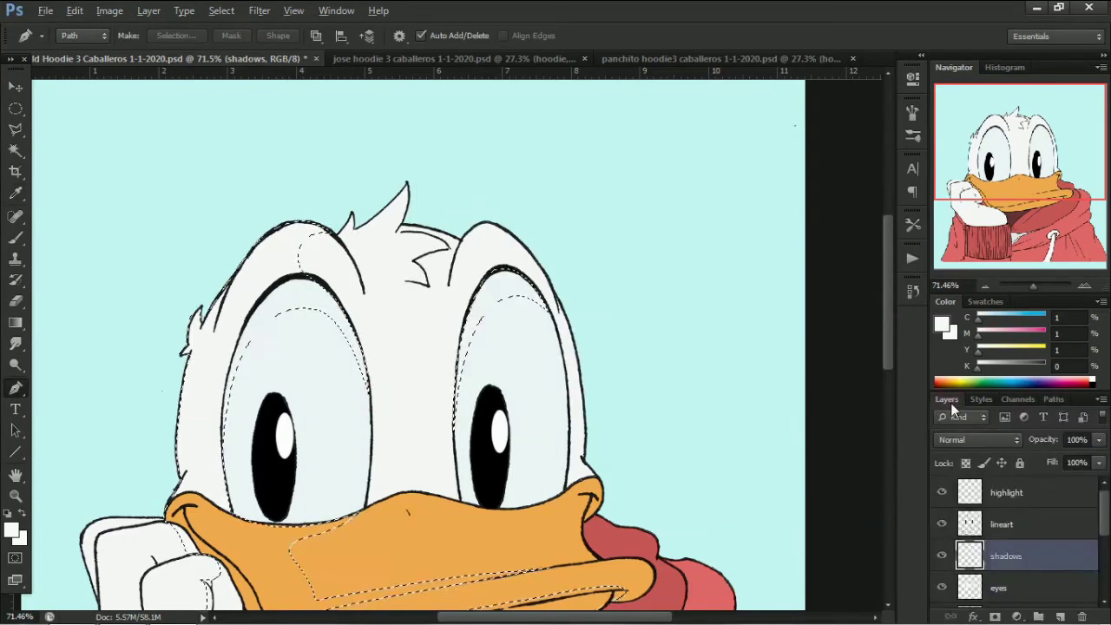
click(12, 530)
click(529, 385)
click(908, 353)
key(alt+BackSpace)
key(ctrl+minus)
key(ctrl+minus)
key(ctrl+minus)
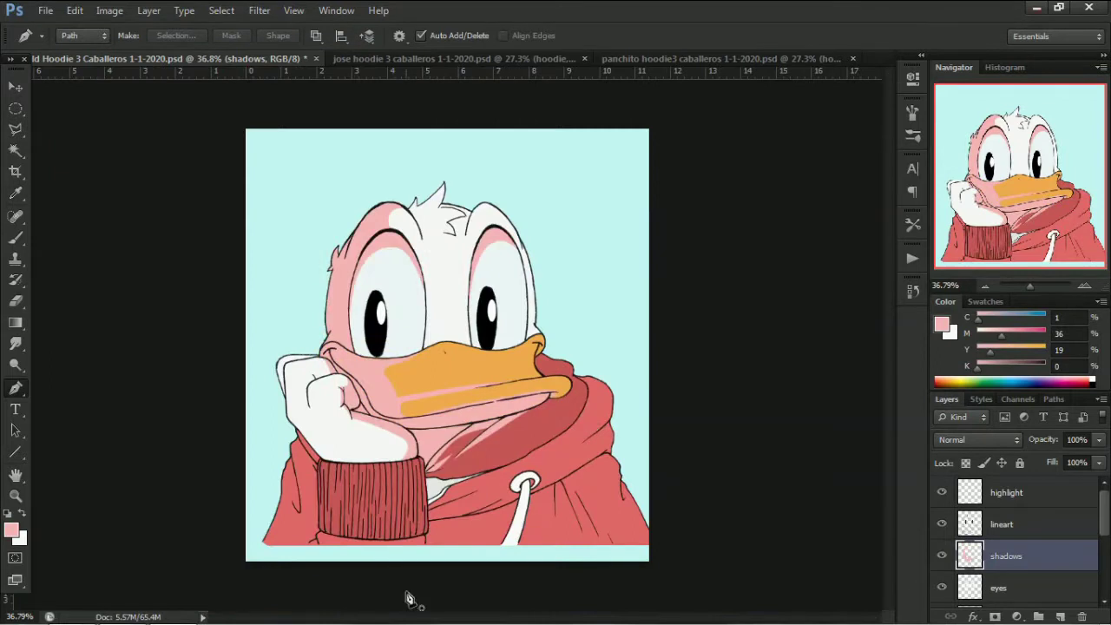
Trace shadow paths along the hood's lining, its outer folds and the upper edge of the ribbed cuff
key(z)
drag(408, 599, 15, 399)
click(15, 388)
click(706, 287)
drag(582, 389, 492, 425)
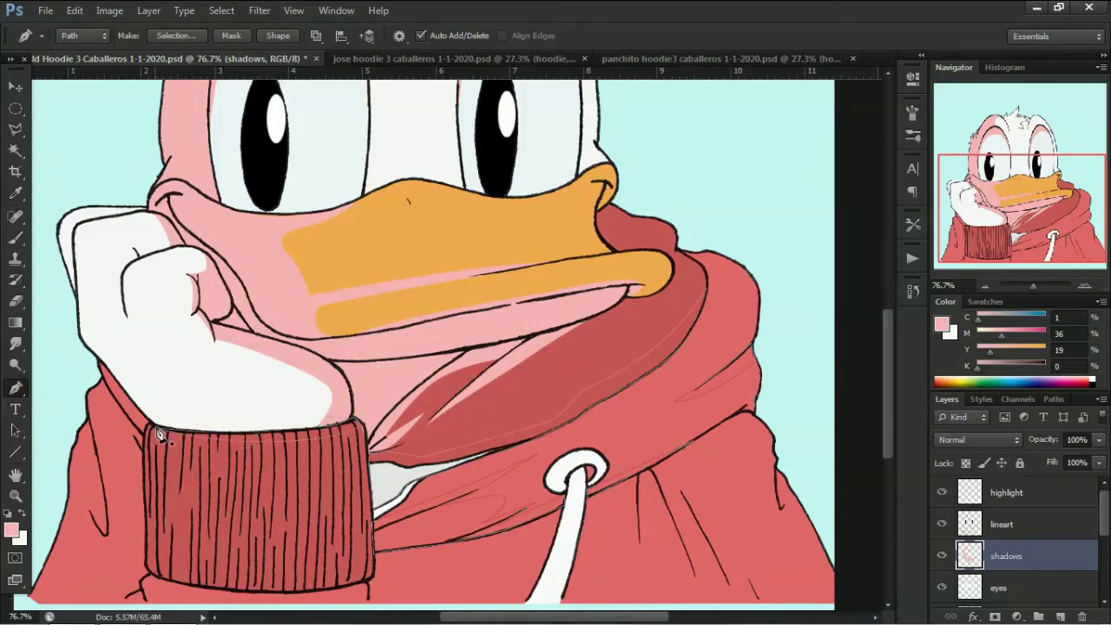
Extend the shadow path down the cuff's side and around the sleeve, the fist and the forearm
scroll(163, 338, down, 3)
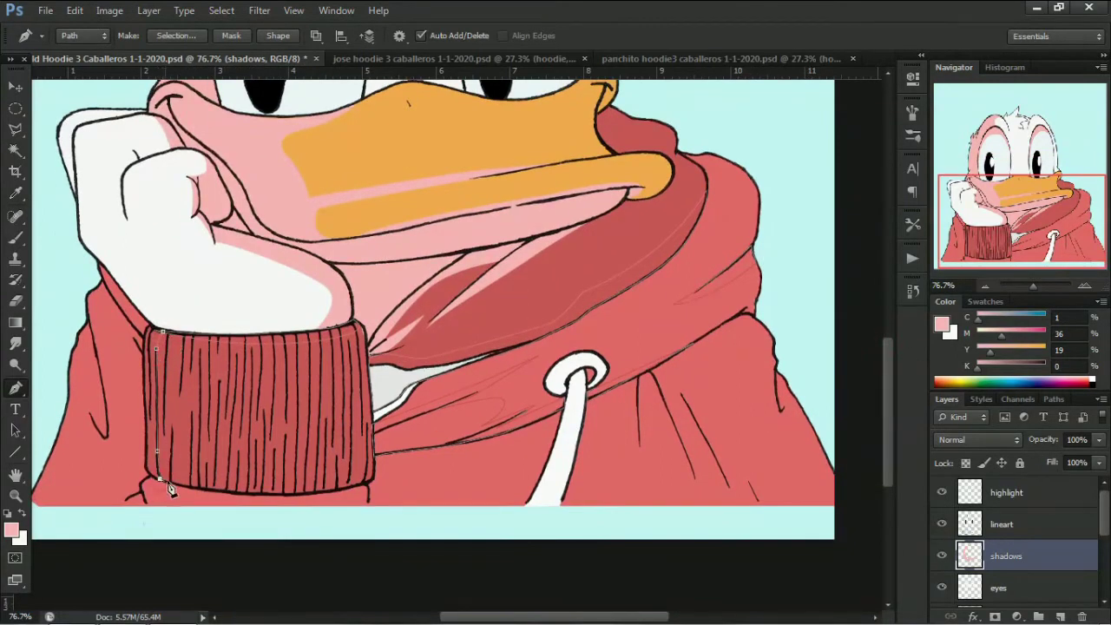
click(153, 526)
click(114, 525)
click(36, 516)
scroll(111, 529, left, 3)
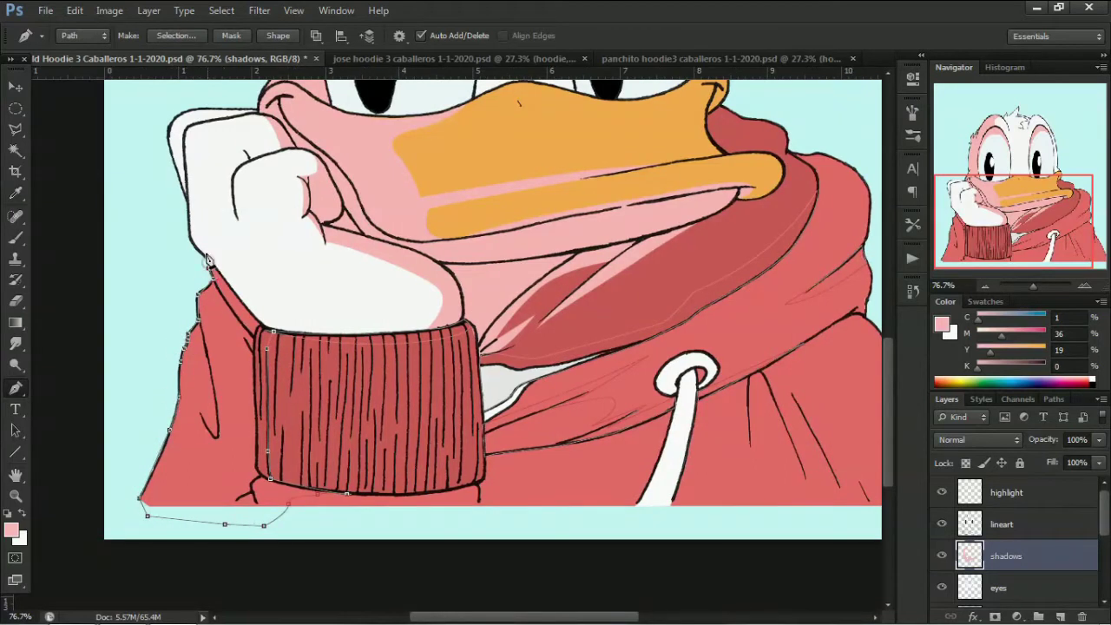
click(316, 147)
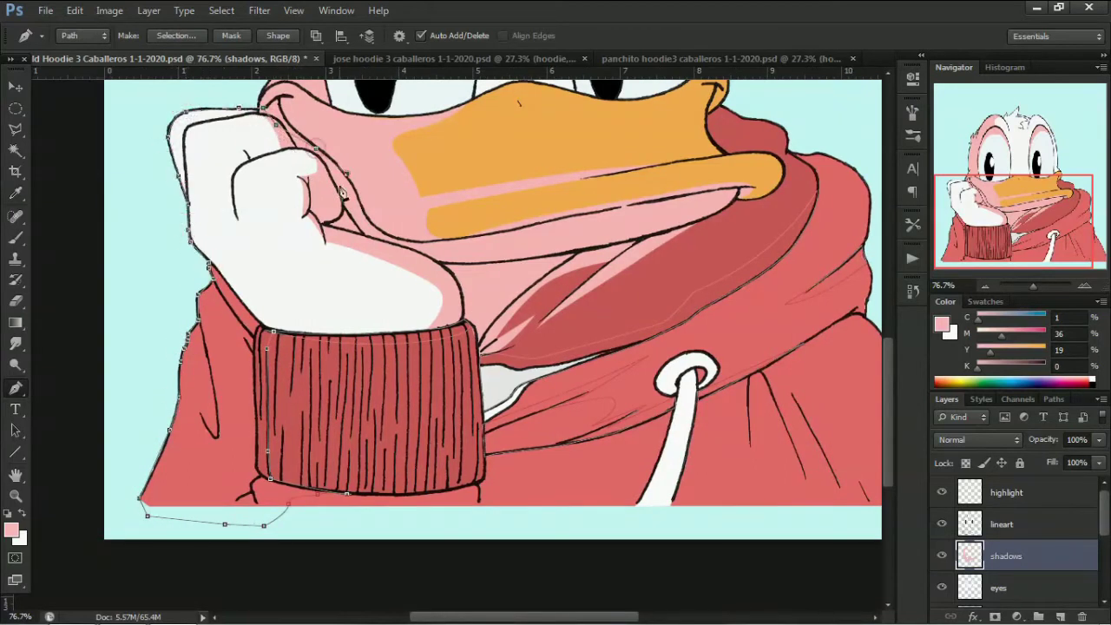
click(324, 222)
click(446, 314)
click(425, 331)
Fill the traced hood, sleeve and hand shadows with the pink on the shadows layer and delete the path
right_click(287, 334)
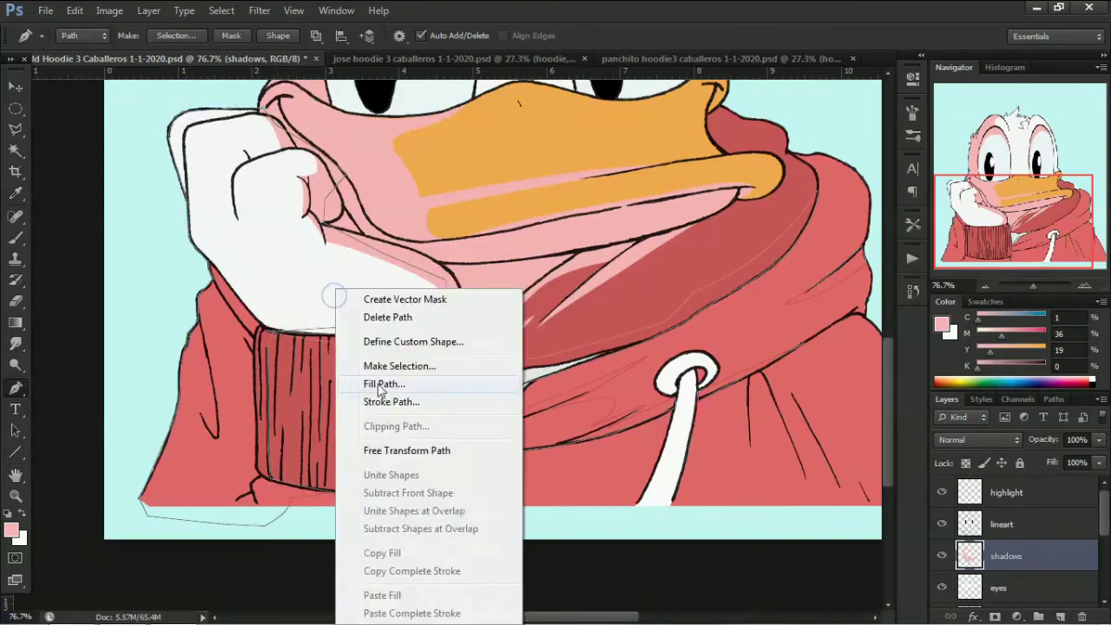
click(346, 383)
key(Return)
click(355, 317)
right_click(298, 312)
key(Escape)
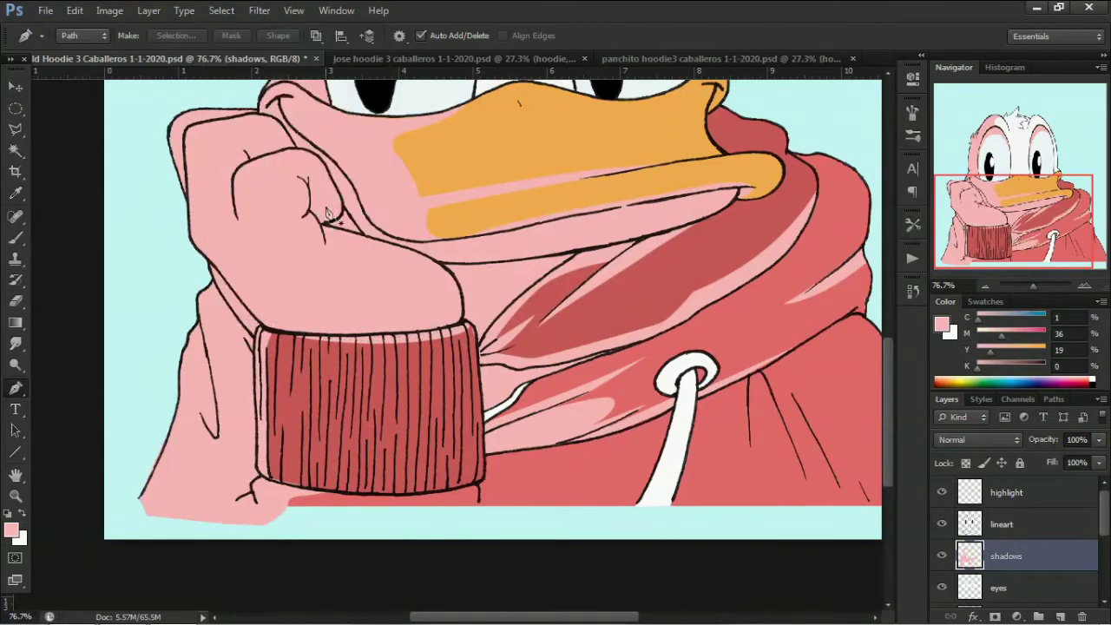
Trace narrow shadows along Donald's drawstring and inside its eyelet and fill them with the same pink
scroll(506, 391, right, 6)
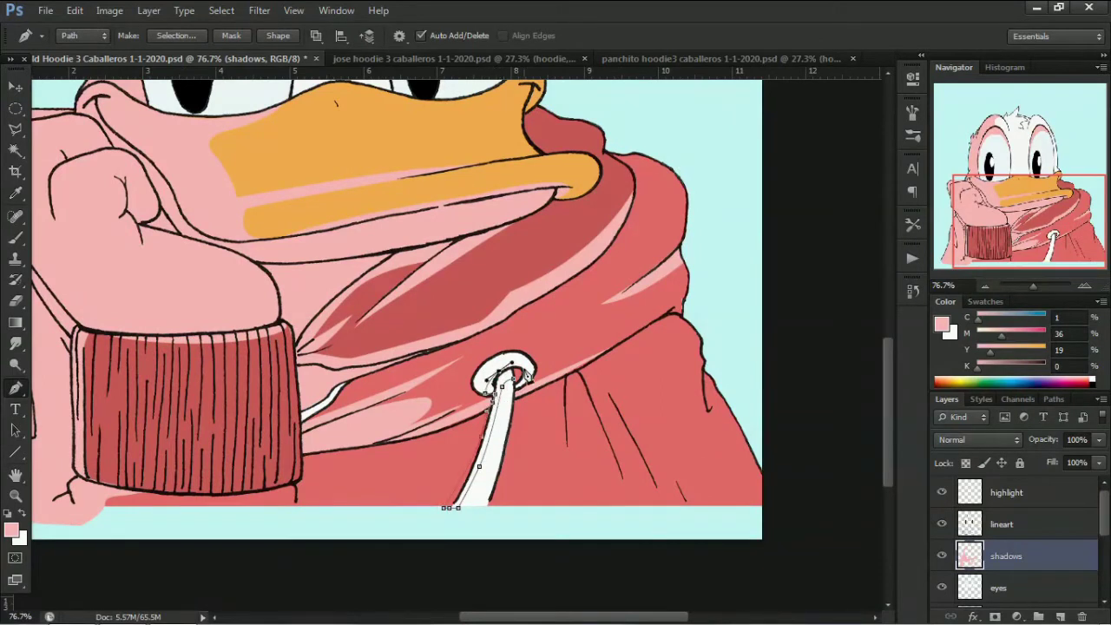
key(Return)
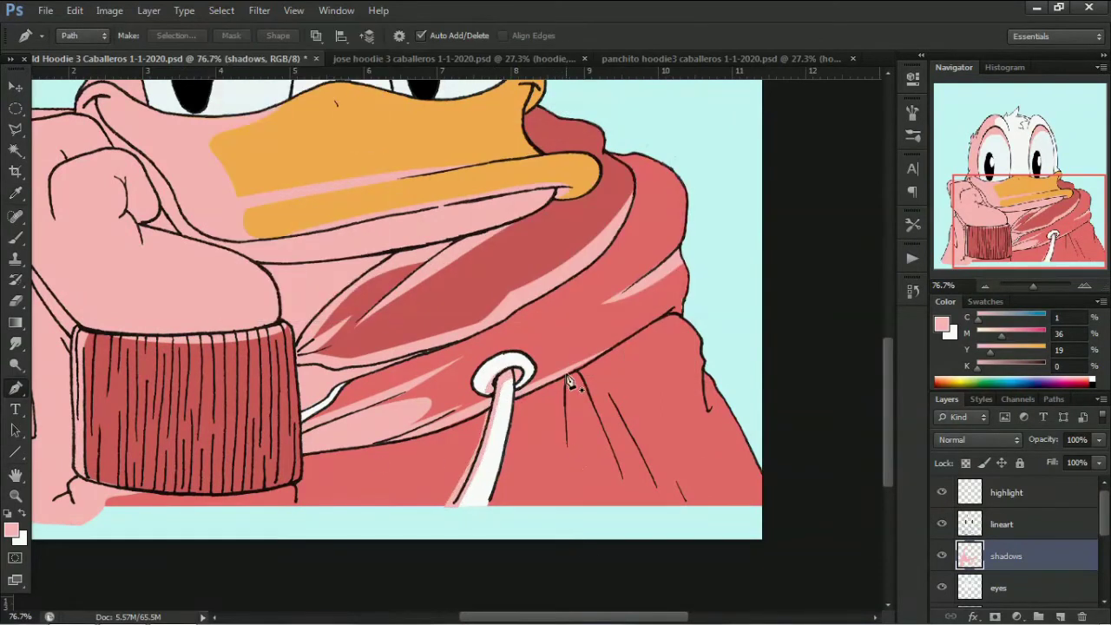
Trace narrow fold shadows below the hood beside the drawstring and at the far shoulder crease, and fill them with the pink
click(565, 376)
click(566, 450)
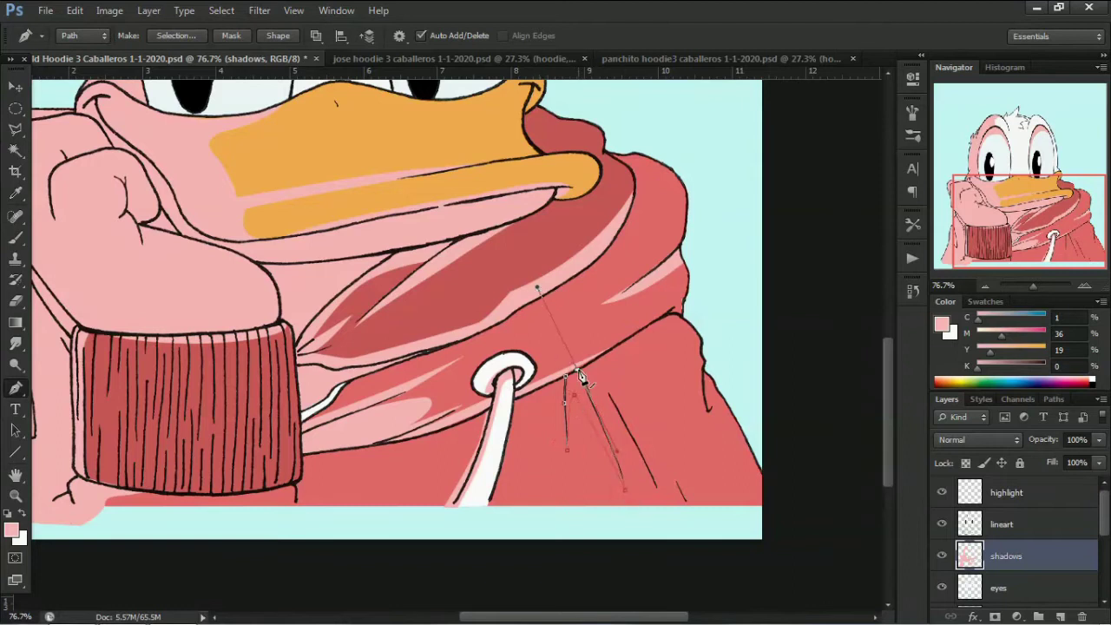
right_click(580, 378)
click(619, 176)
scroll(573, 391, right, 5)
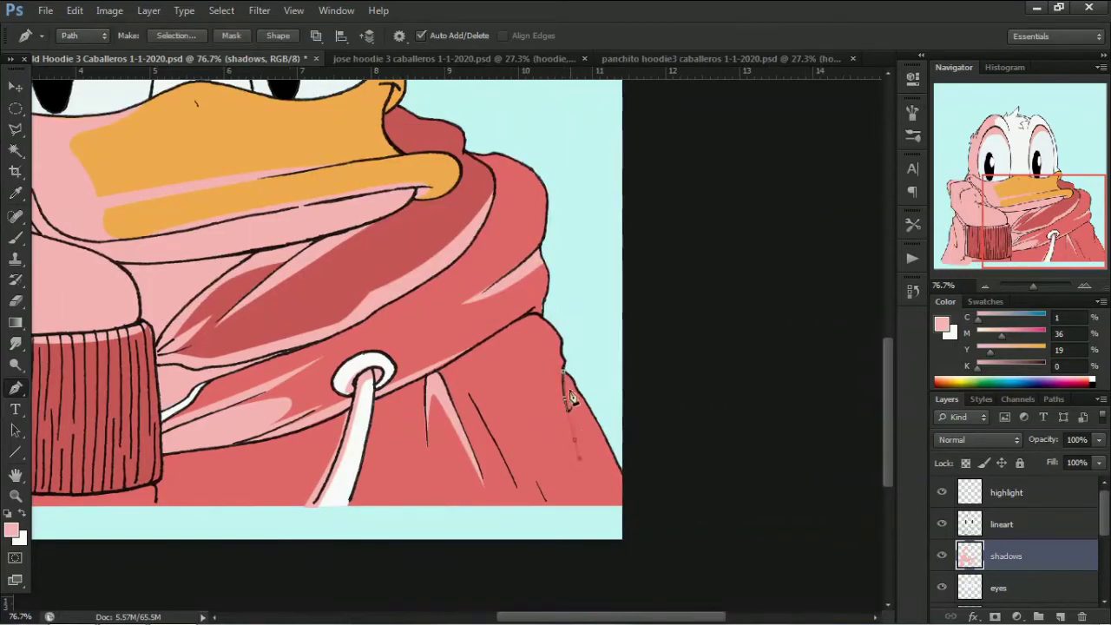
right_click(576, 390)
click(625, 75)
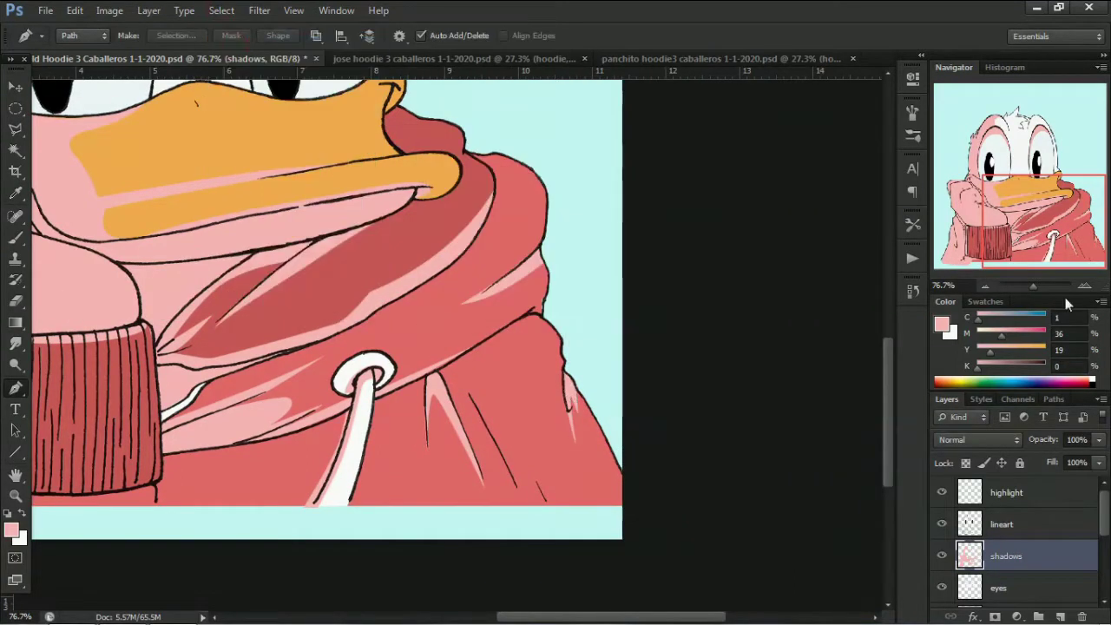
Try a series of blend modes on the shadows layer, up to Exclusion
key(ctrl+minus)
key(shift+plus)
key(shift+plus)
key(shift+plus)
key(shift+plus)
key(shift+plus)
key(shift+plus)
key(shift+plus)
key(shift+plus)
key(shift+plus)
key(shift+plus)
key(shift+plus)
key(shift+plus)
key(shift+plus)
key(shift+plus)
key(shift+plus)
key(shift+plus)
key(shift+plus)
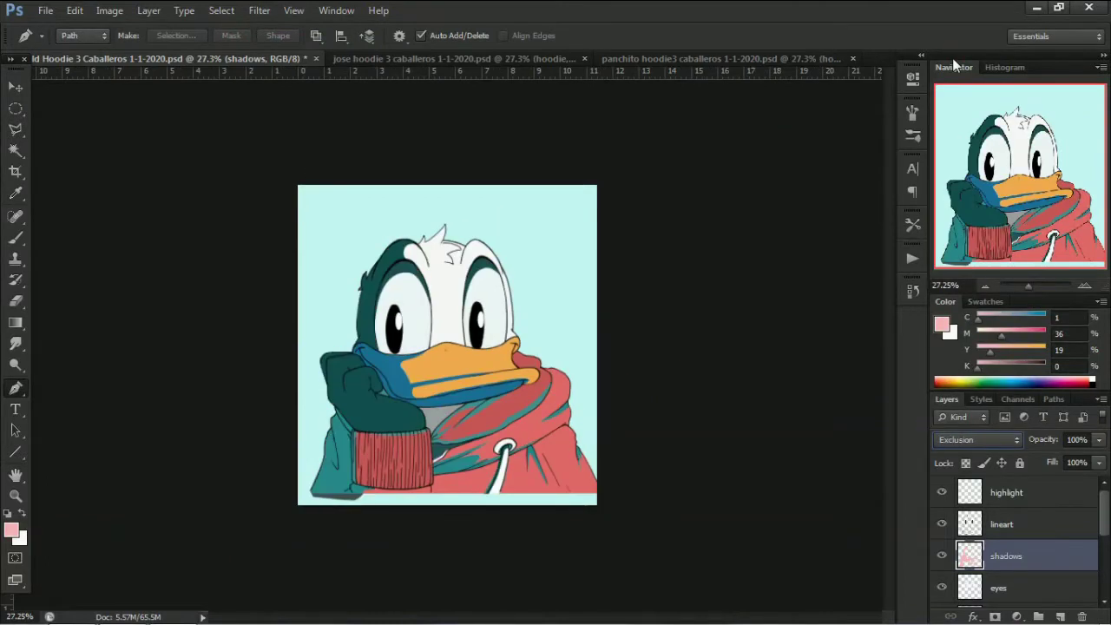
Trace a shape over the near end of the lower beak's lit strip, fill it as shadow and deselect
key(z)
drag(464, 361, 218, 277)
key(p)
drag(471, 501, 519, 460)
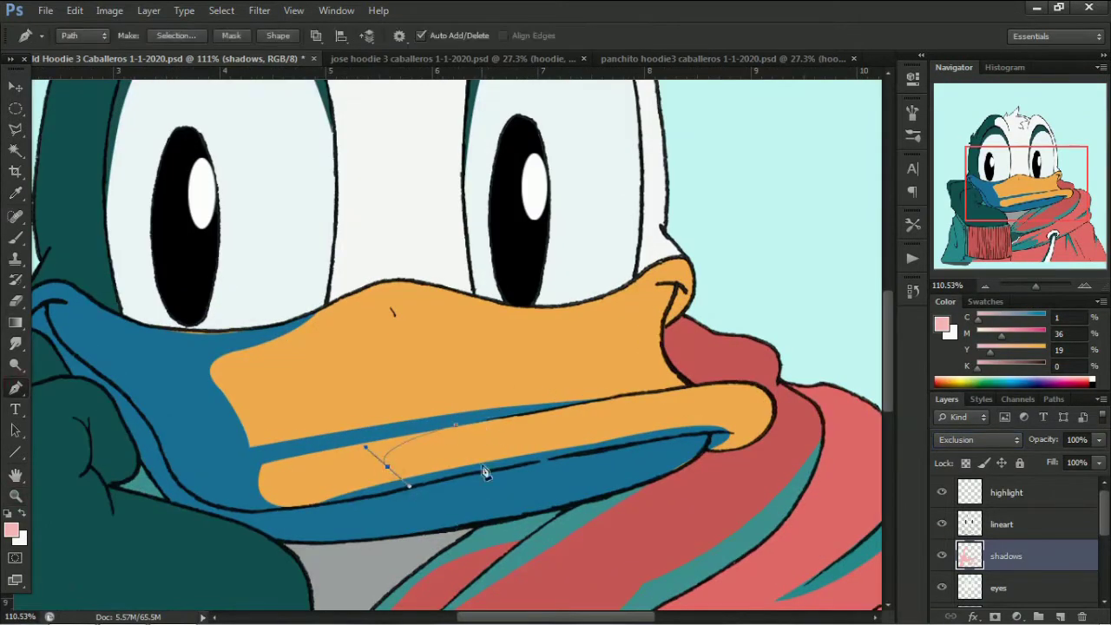
drag(211, 504, 289, 466)
key(ctrl+Return)
click(221, 9)
key(Escape)
key(ctrl+0)
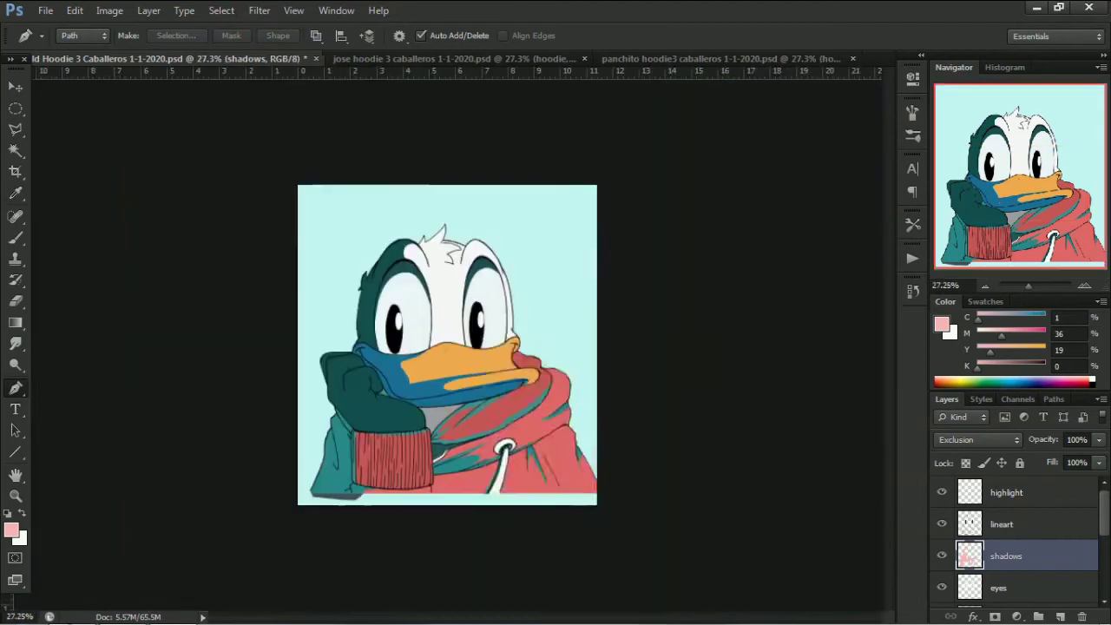
Recolour the shadows layer with a dusty mauve (C 42, M 61, Y 49, K 15), lock its transparent pixels and blend it with Multiply
key(i)
click(11, 529)
click(516, 454)
drag(725, 507, 726, 375)
key(Return)
key(p)
key(shift+plus)
key(shift+plus)
key(shift+plus)
key(shift+plus)
key(shift+plus)
key(shift+plus)
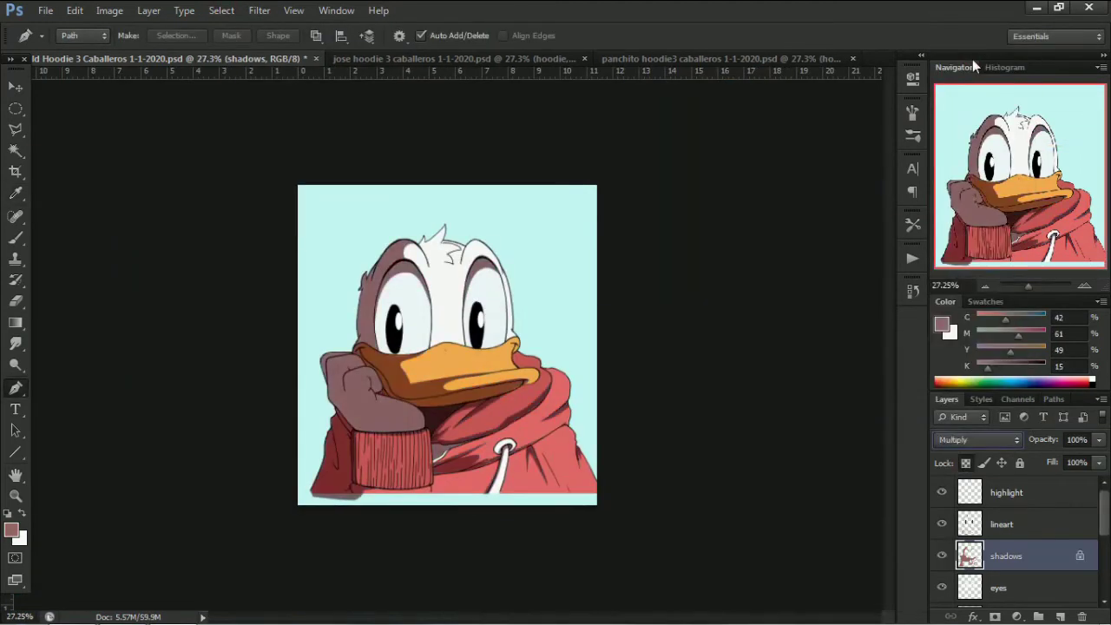
key(slash)
Compare further blend modes on the shadows layer, including Hard Light, then settle on Multiply and lower the layer's opacity
key(shift+minus)
key(shift+minus)
key(shift+minus)
key(shift+minus)
key(shift+minus)
key(shift+minus)
key(shift+minus)
key(shift+minus)
key(shift+minus)
key(shift+minus)
key(shift+minus)
key(shift+minus)
key(shift+minus)
key(shift+minus)
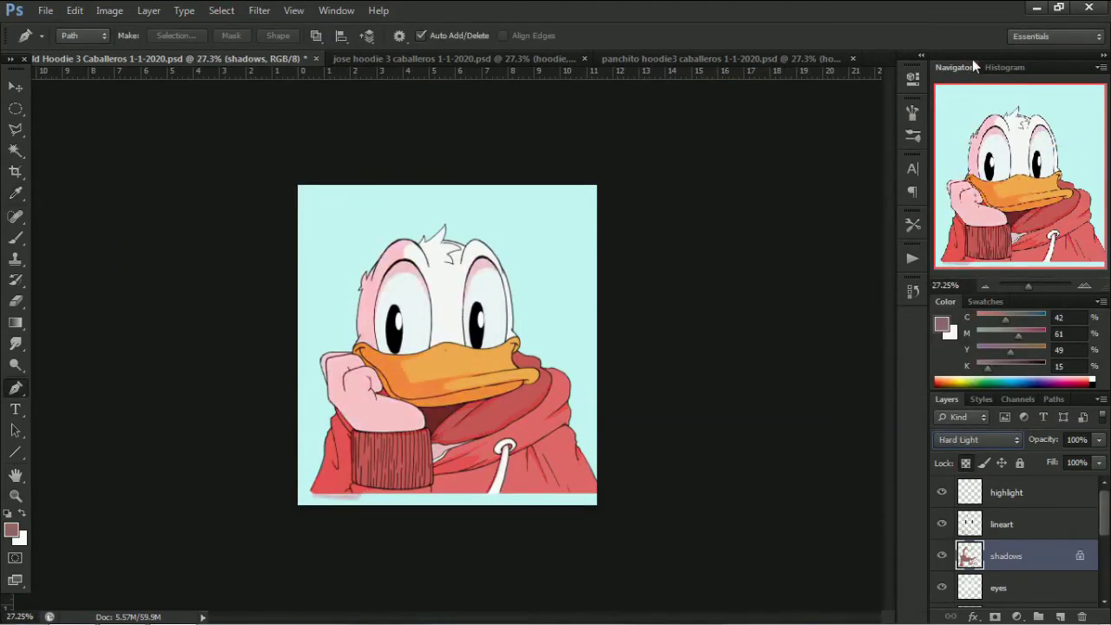
key(shift+minus)
key(shift+minus)
key(shift+minus)
key(shift+minus)
key(shift+minus)
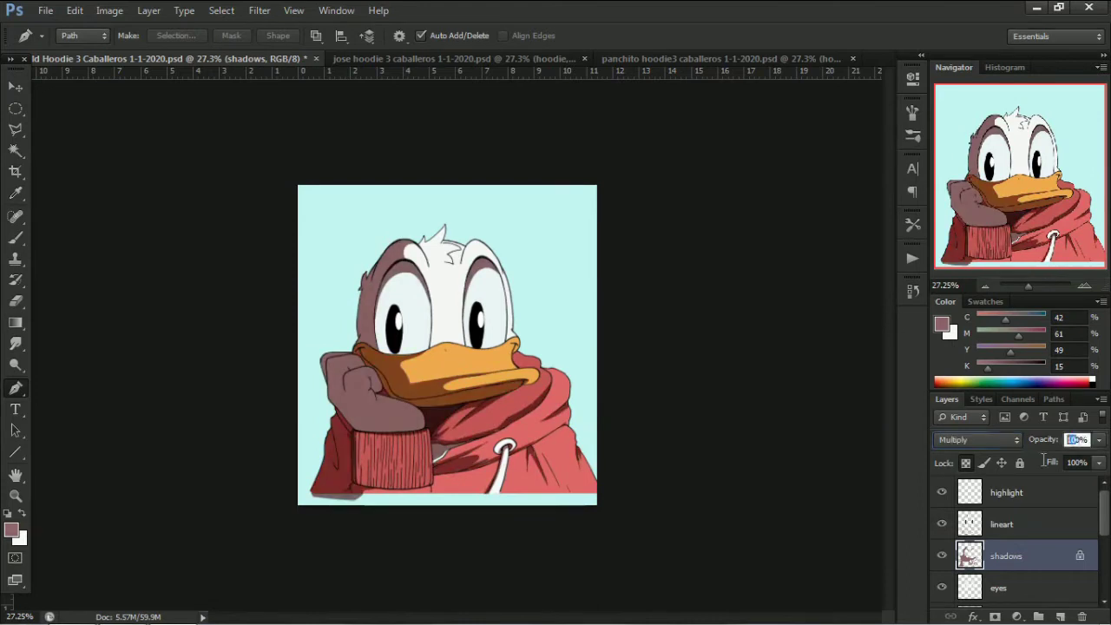
Add a new layer above the highlight layer and name it filter
key(alt+bracketright)
key(alt+bracketright)
key(ctrl+shift+alt+n)
double_click(1004, 492)
text(filter)
Choose a light yellow (C 1, M 13, Y 58, K 0) and draw a fading gradient across the filter layer
click(11, 531)
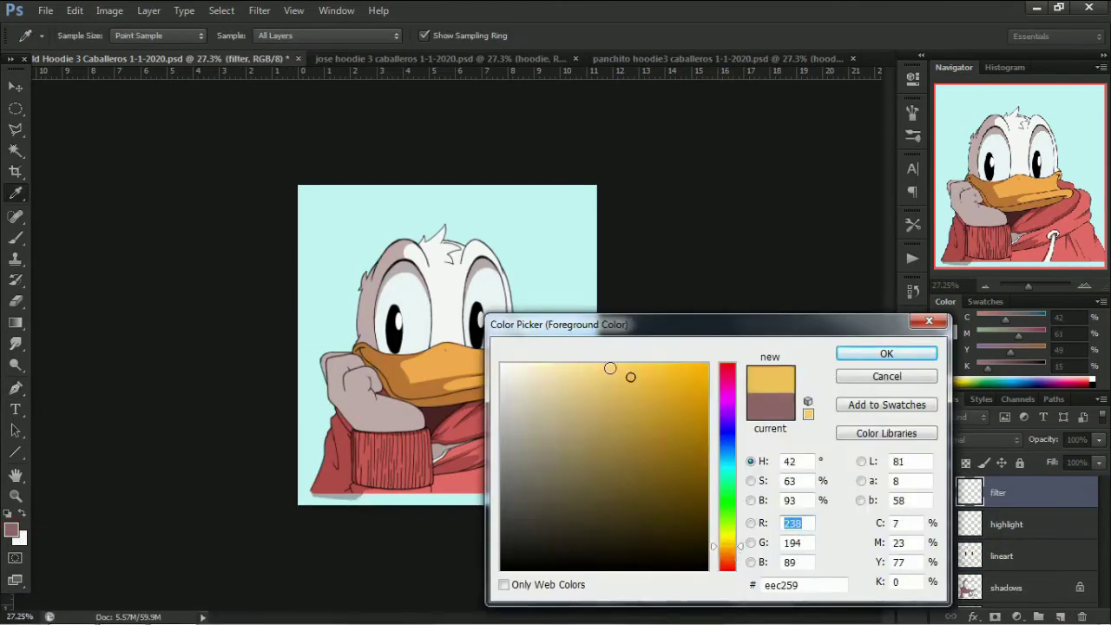
key(Return)
key(g)
drag(700, 281, 310, 272)
Try blend modes such as Hard Light and Screen on the filter layer
click(978, 439)
click(962, 85)
key(shift+minus)
key(shift+minus)
key(shift+minus)
key(shift+minus)
key(shift+minus)
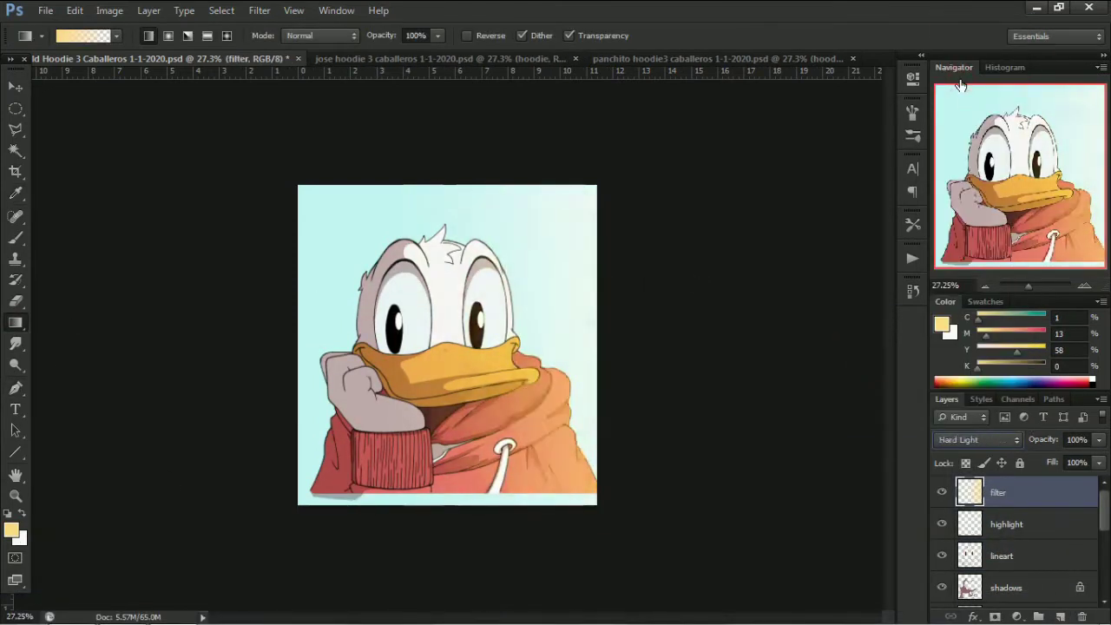
key(shift+minus)
key(shift+minus)
key(shift+minus)
key(shift+minus)
key(shift+minus)
key(shift+minus)
key(shift+minus)
key(shift+minus)
key(shift+minus)
key(shift+minus)
key(shift+minus)
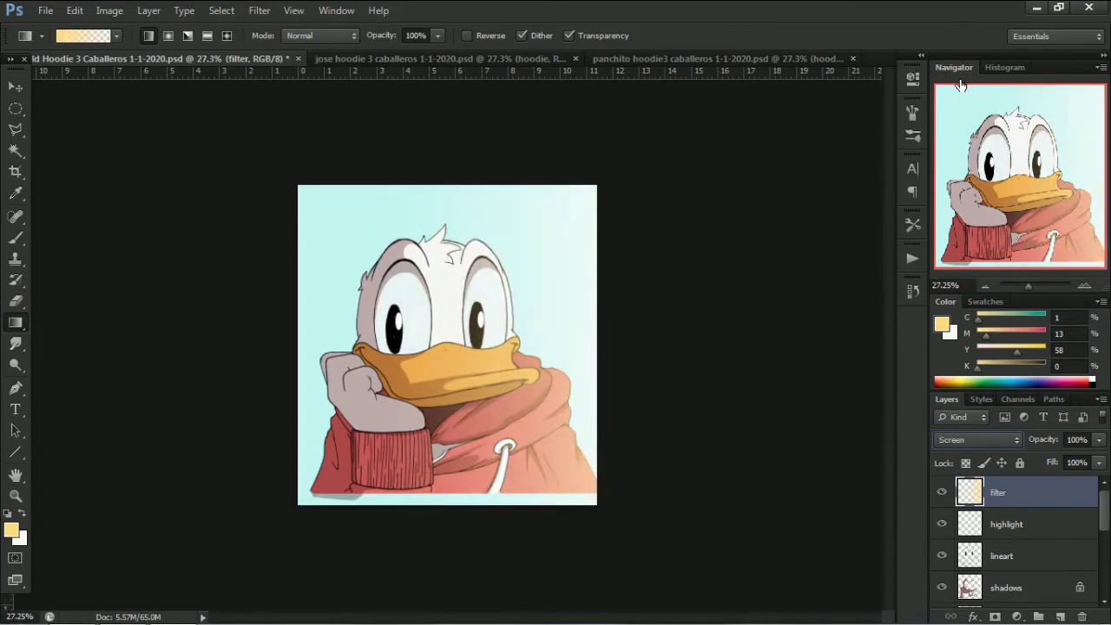
key(ctrl+t)
drag(625, 178, 628, 141)
key(Escape)
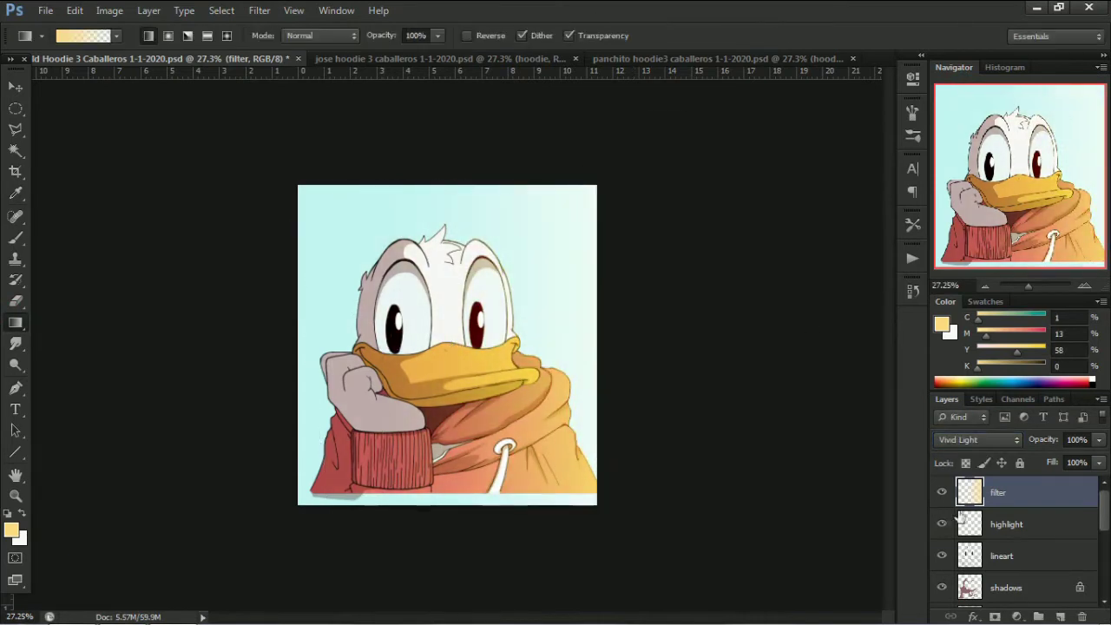
Rework the filter layer's yellow gradient so it fades down from the top, using Vivid Light at 50% opacity
key(ctrl+alt+z)
key(ctrl+alt+z)
key(ctrl+alt+z)
key(ctrl+alt+z)
key(ctrl+alt+z)
key(ctrl+shift+z)
key(ctrl+shift+z)
key(ctrl+shift+z)
key(ctrl+shift+z)
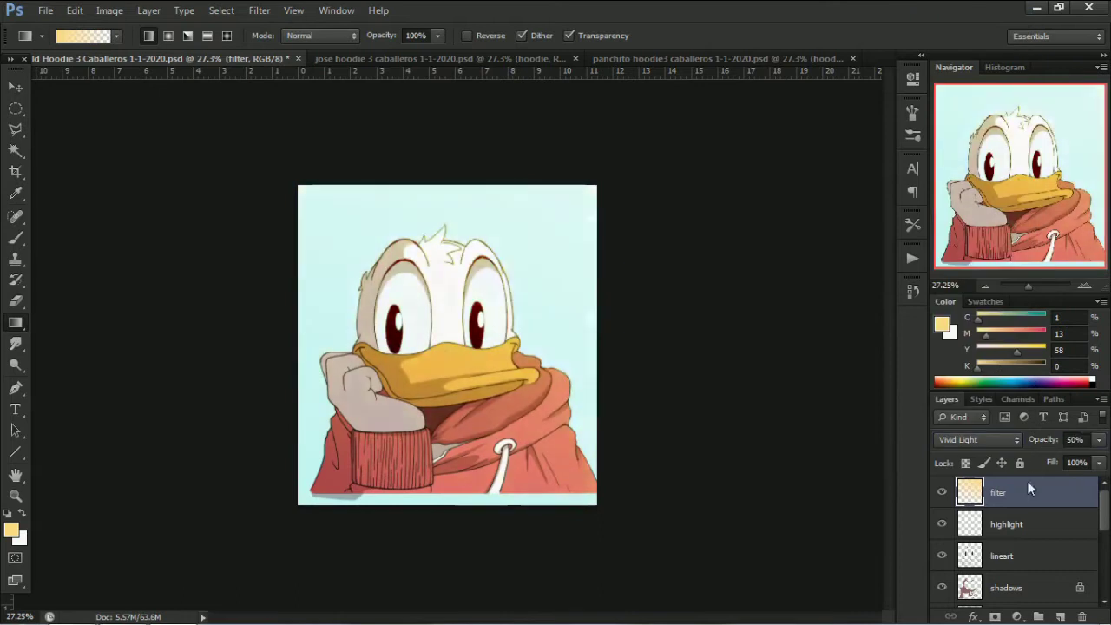
Set the filter layer's opacity to 40% and save the Donald drawing
key(ctrl+shift+z)
key(ctrl+shift+z)
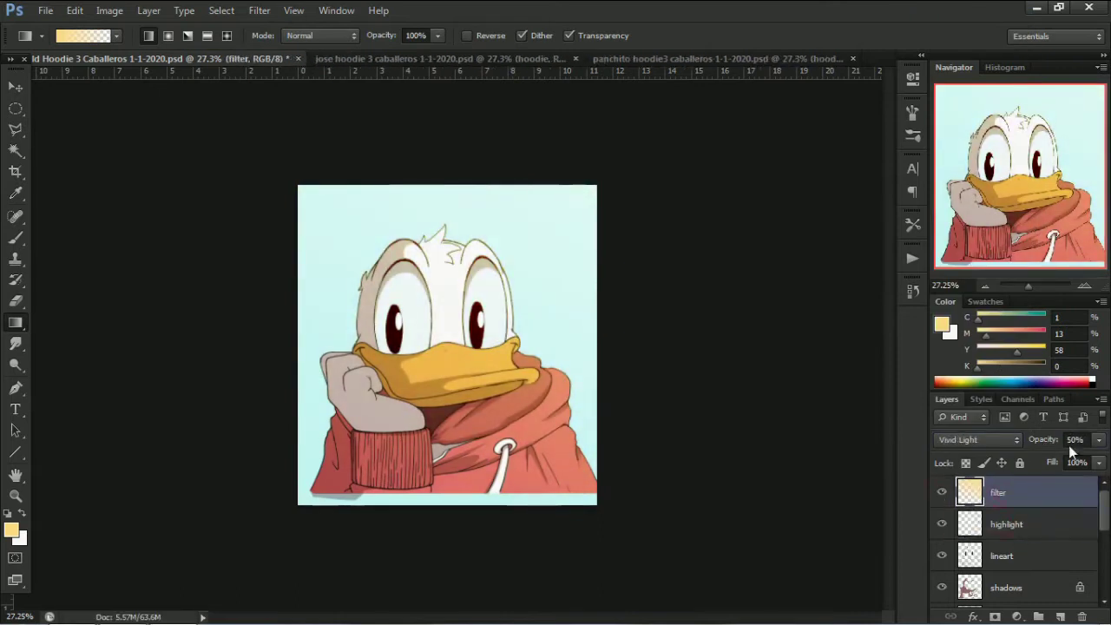
click(45, 10)
click(45, 10)
Create a new 1500 by 1500 pixel RGB document at 72 pixels/inch with a white background
click(45, 11)
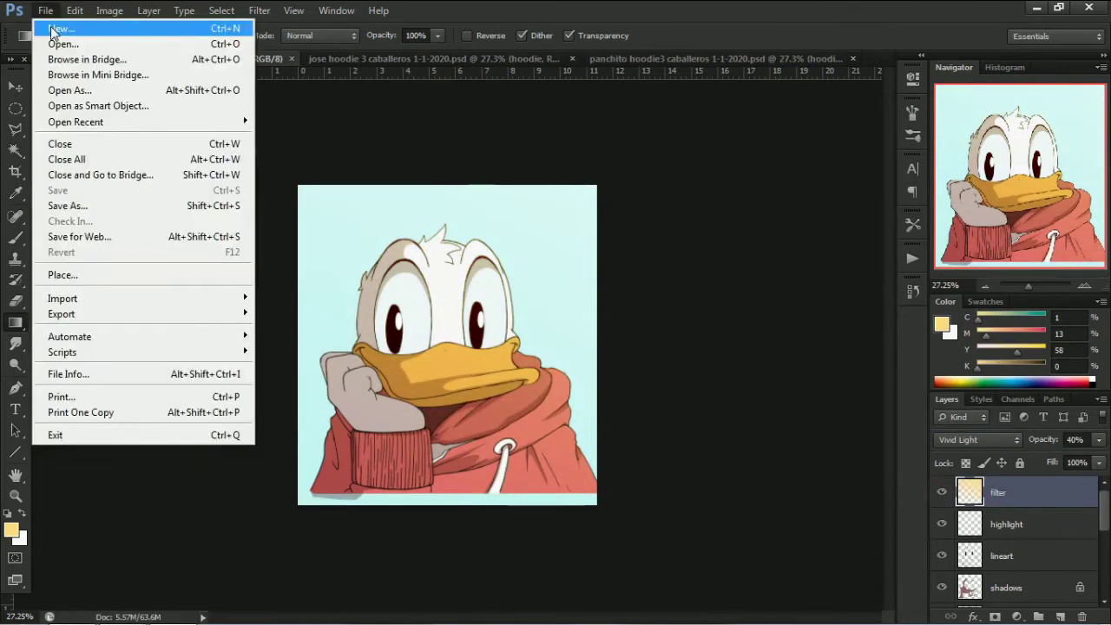
click(59, 29)
key(Tab)
text(1500)
key(Tab)
text(72)
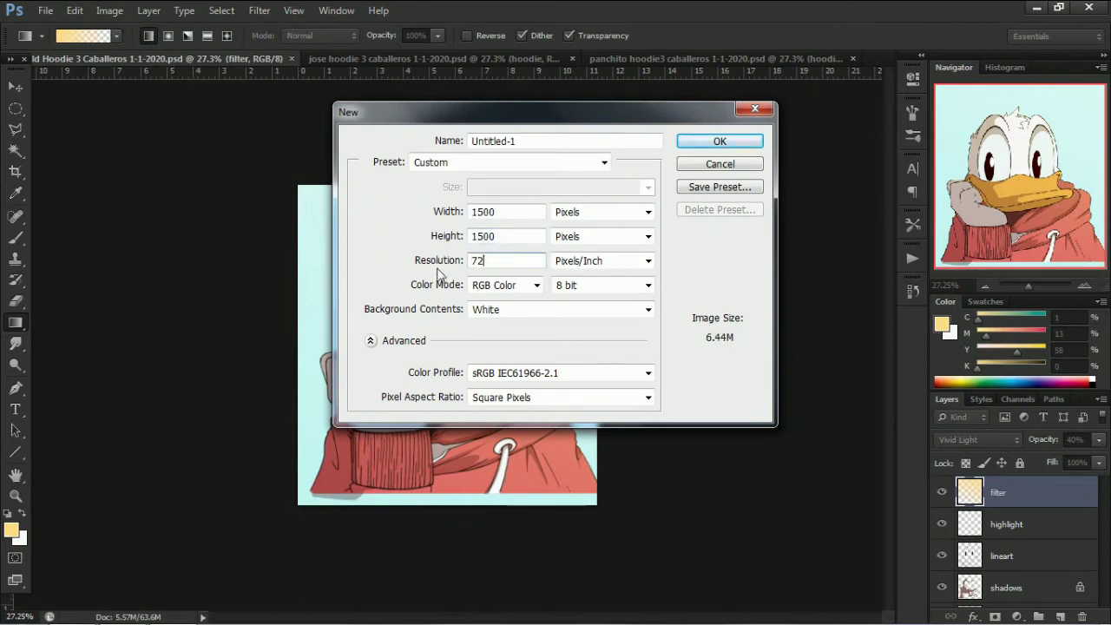
key(Return)
Return to the Donald drawing, hide the filter layer and select the shadows layer
key(ctrl+Tab)
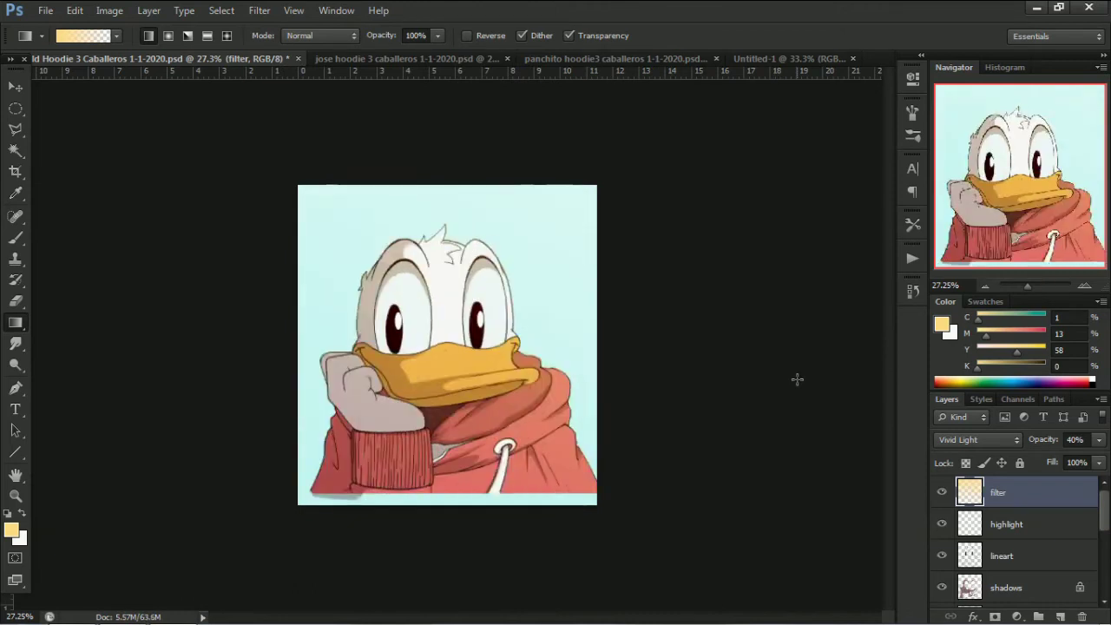
click(944, 493)
click(1006, 588)
key(i)
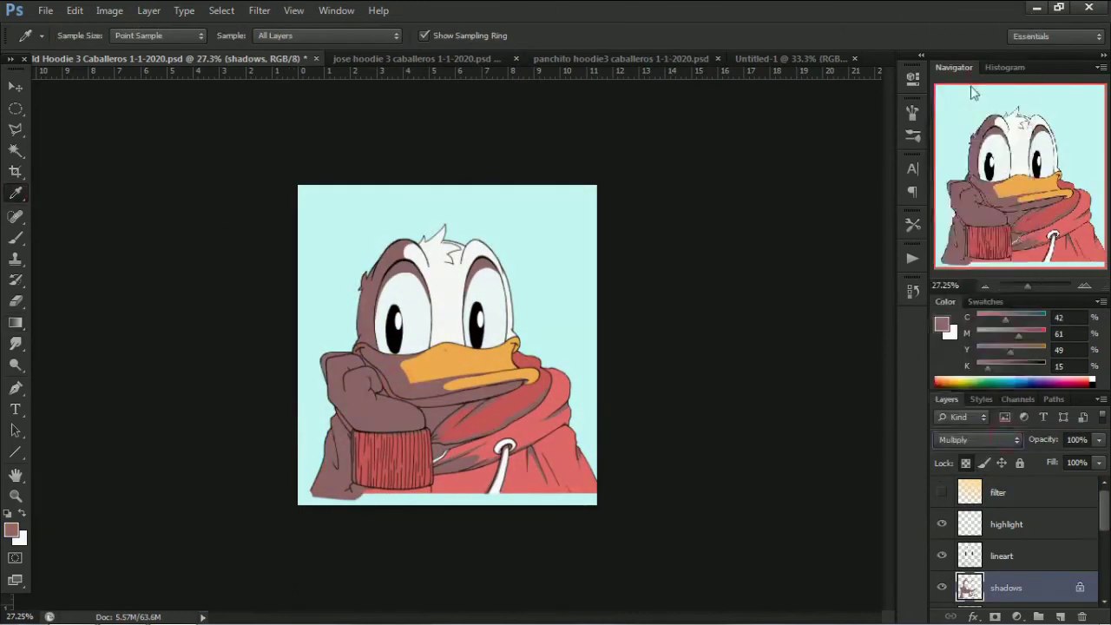
Trace a smaller near edge for the upper beak's lit patch, fill the traced area with the shadow colour and deselect
key(p)
scroll(382, 366, up, 5)
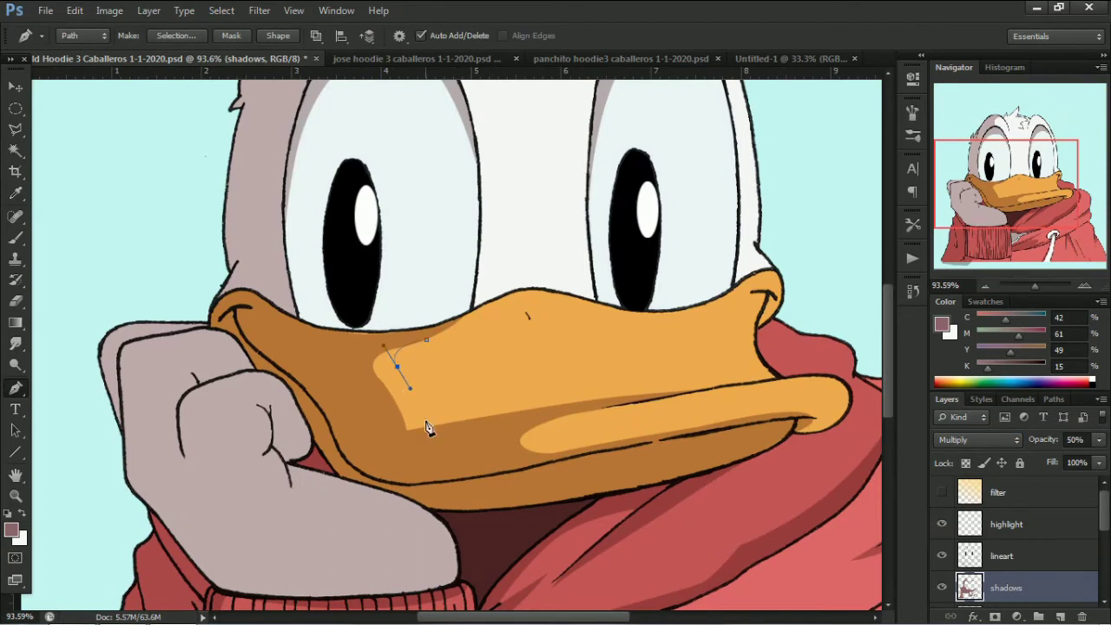
right_click(385, 382)
click(411, 137)
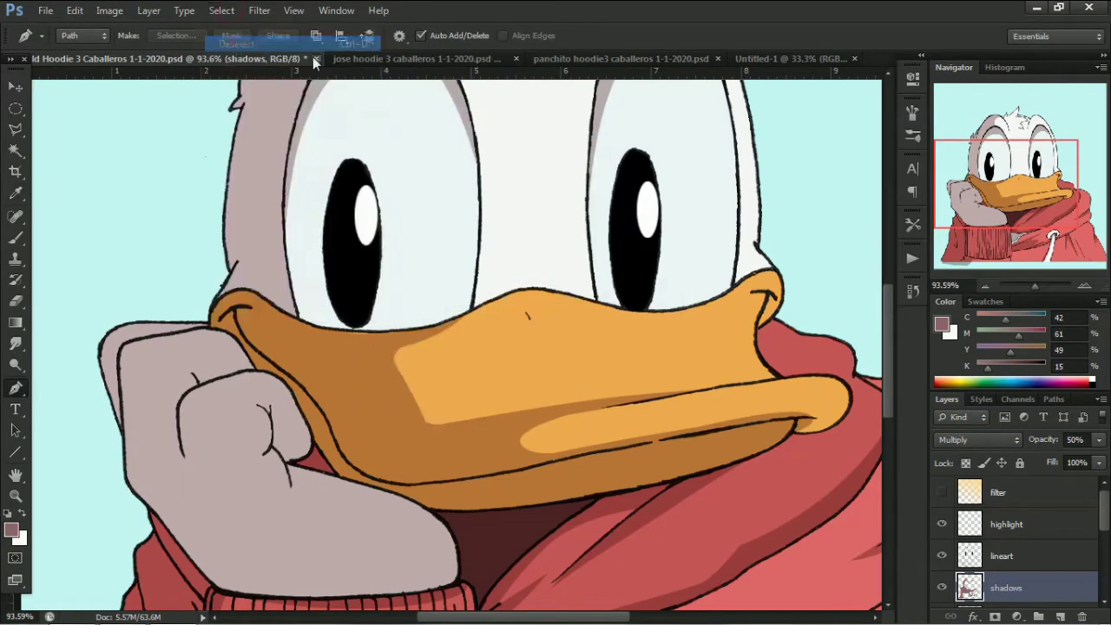
click(222, 10)
click(235, 43)
drag(1042, 284, 1027, 285)
Separate the Donald JPG and the blank Untitled-1 canvas into floating windows and copy the Donald image onto the canvas
click(694, 56)
drag(670, 54, 660, 111)
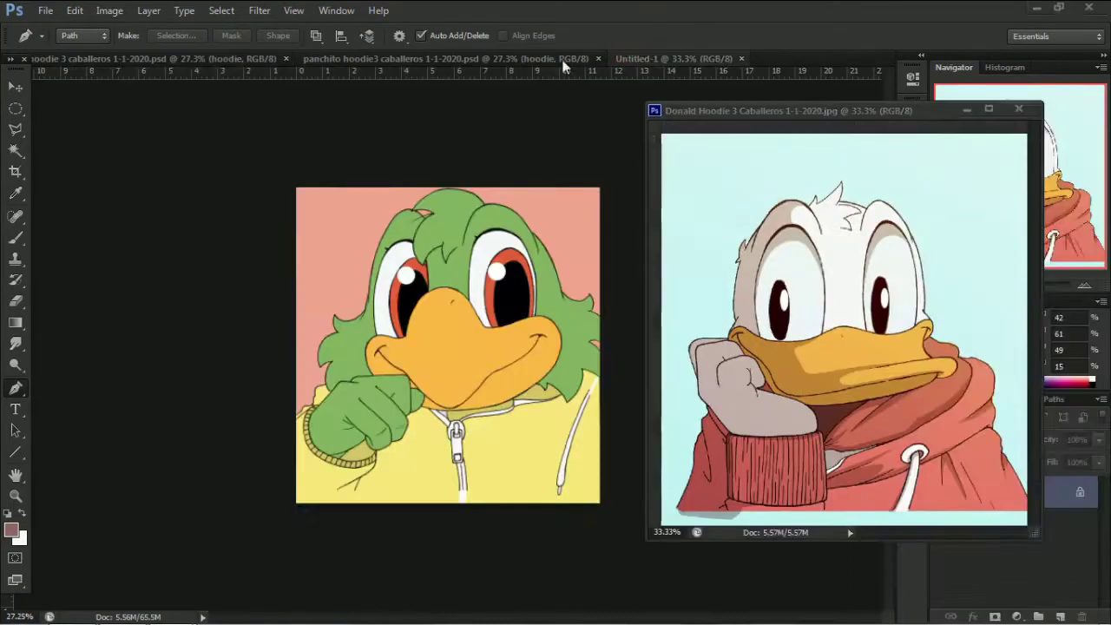
drag(533, 58, 364, 176)
click(109, 11)
click(15, 86)
drag(833, 365, 468, 391)
key(ctrl+minus)
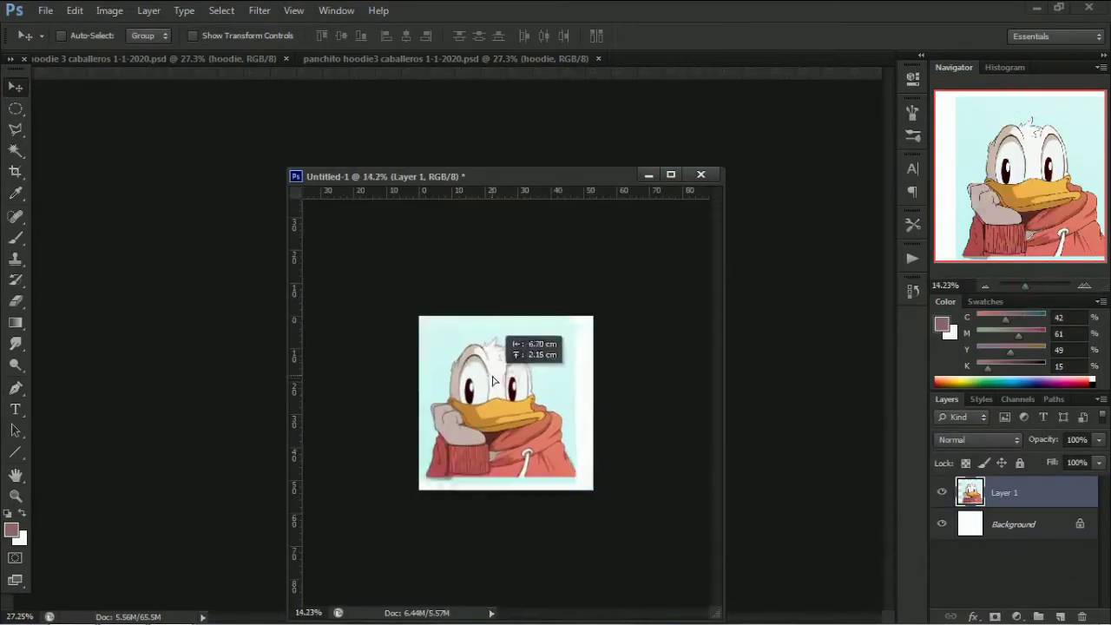
key(c)
Create another blank RGB document with a smaller square canvas at 72 pixels/inch and a white background
click(45, 10)
click(60, 29)
double_click(507, 237)
text(1500)
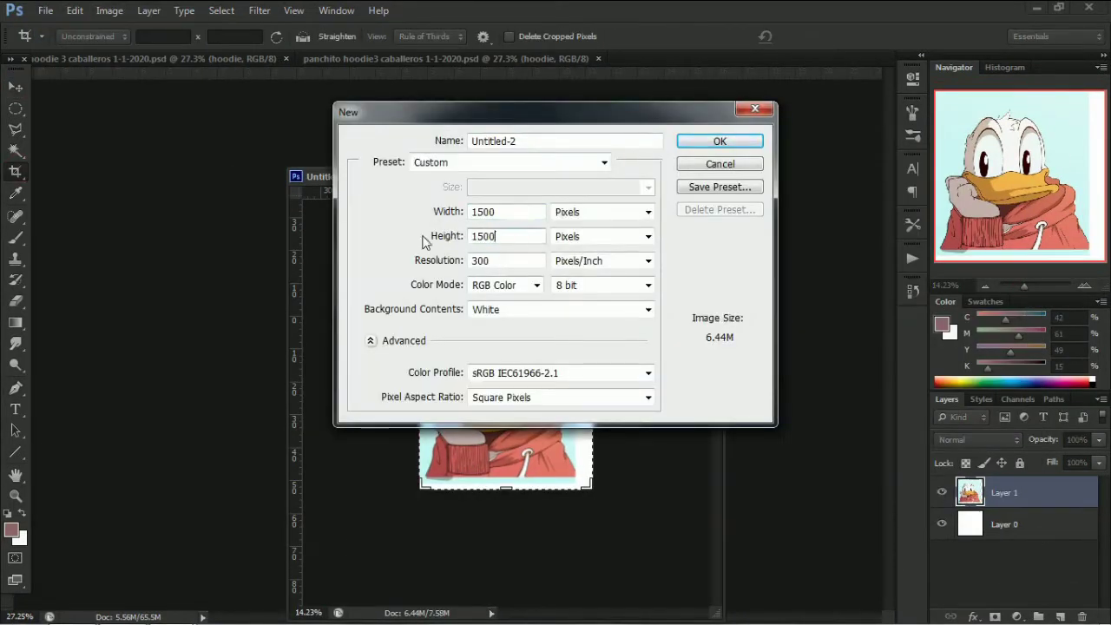
key(Tab)
drag(478, 237, 489, 256)
text(0)
key(Tab)
text(72)
click(719, 140)
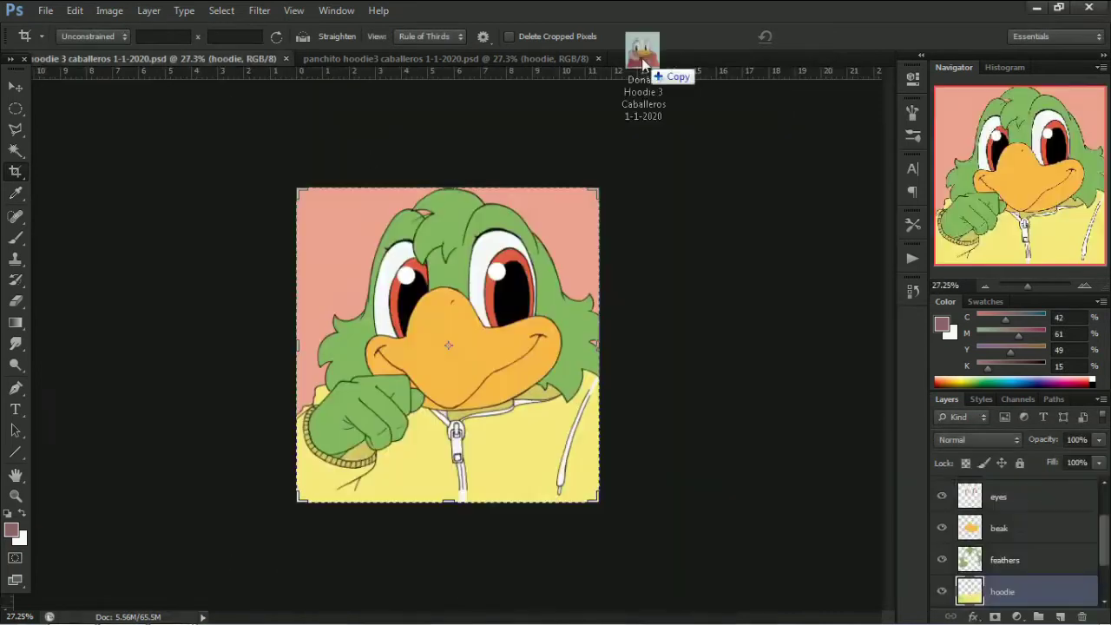
Float the Donald JPG in its own window and copy its image into the Untitled-2 document
drag(640, 54, 665, 107)
key(v)
drag(222, 388, 659, 365)
key(ctrl+minus)
Scale the copied Donald image to about 80% and position it at X 477, Y 462 pixels so it fills the square canvas
key(ctrl+t)
mouse_move(570, 268)
mouse_down()
mouse_move(602, 290)
mouse_move(571, 271)
mouse_up()
drag(771, 485, 744, 447)
mouse_move(707, 360)
mouse_down()
mouse_move(733, 347)
mouse_move(722, 345)
mouse_up()
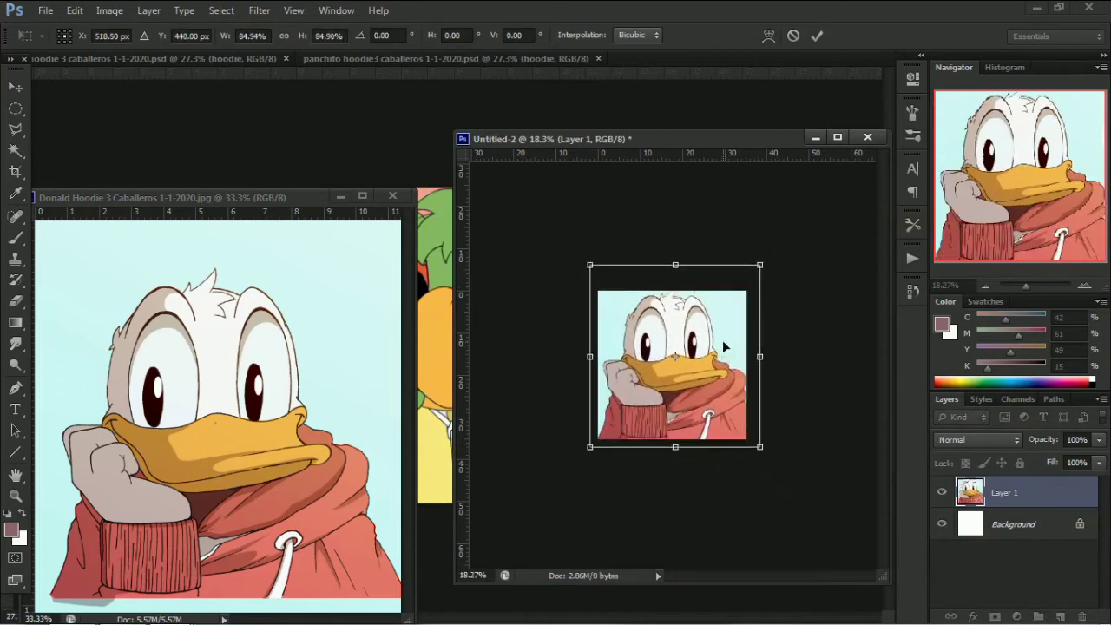
drag(759, 266, 752, 275)
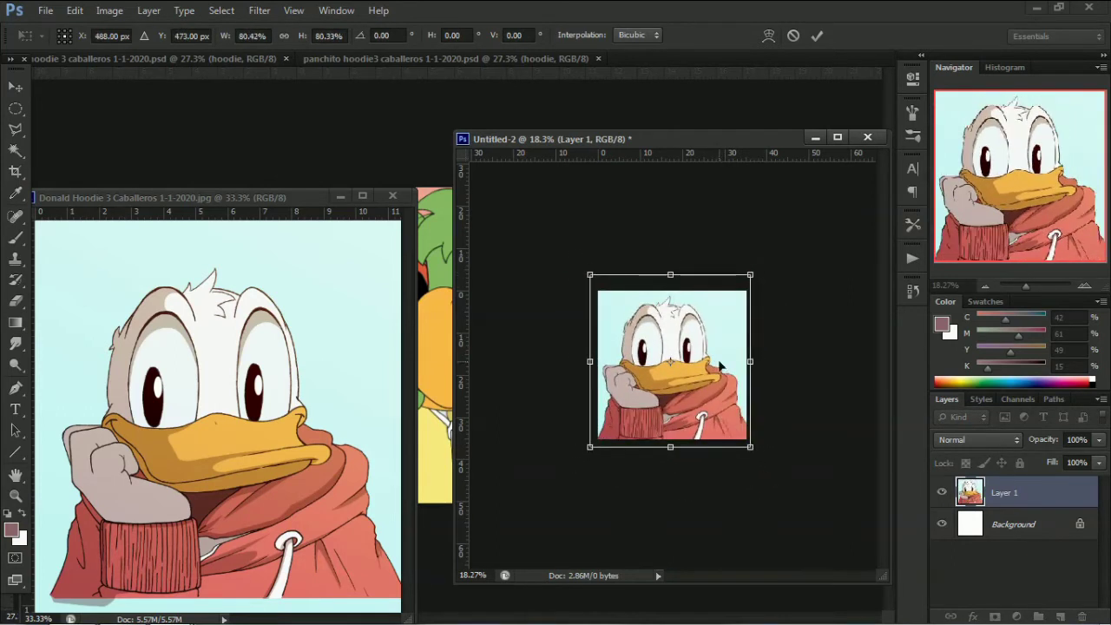
drag(633, 328, 631, 326)
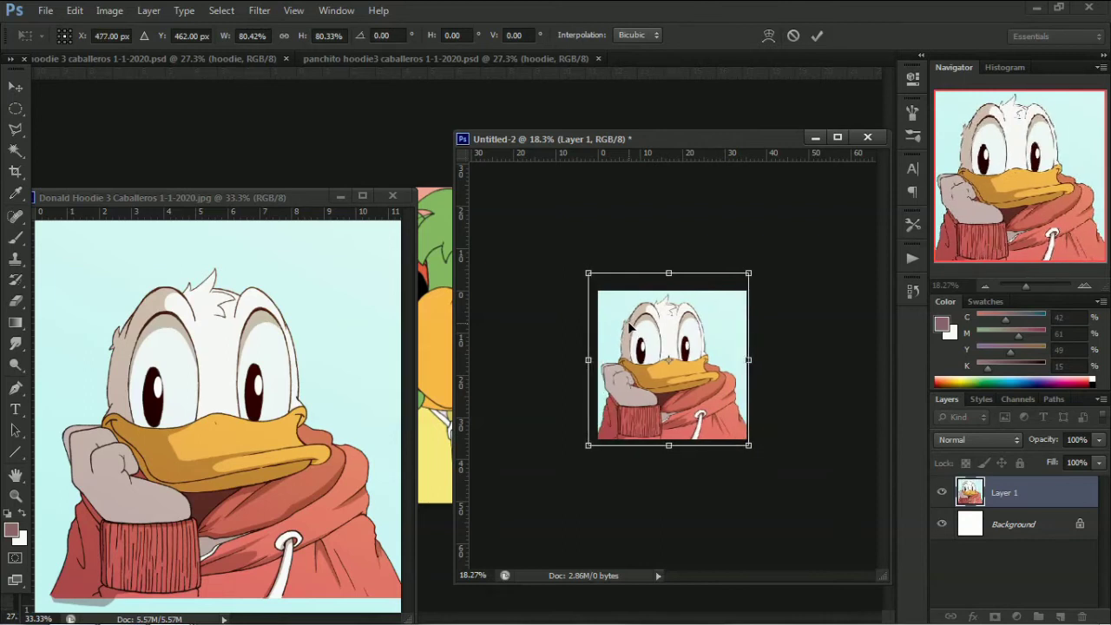
key(Return)
Go back to the layered Donald drawing and examine the beak, hand and hood shading up close
key(z)
click(630, 325)
drag(174, 197, 430, 143)
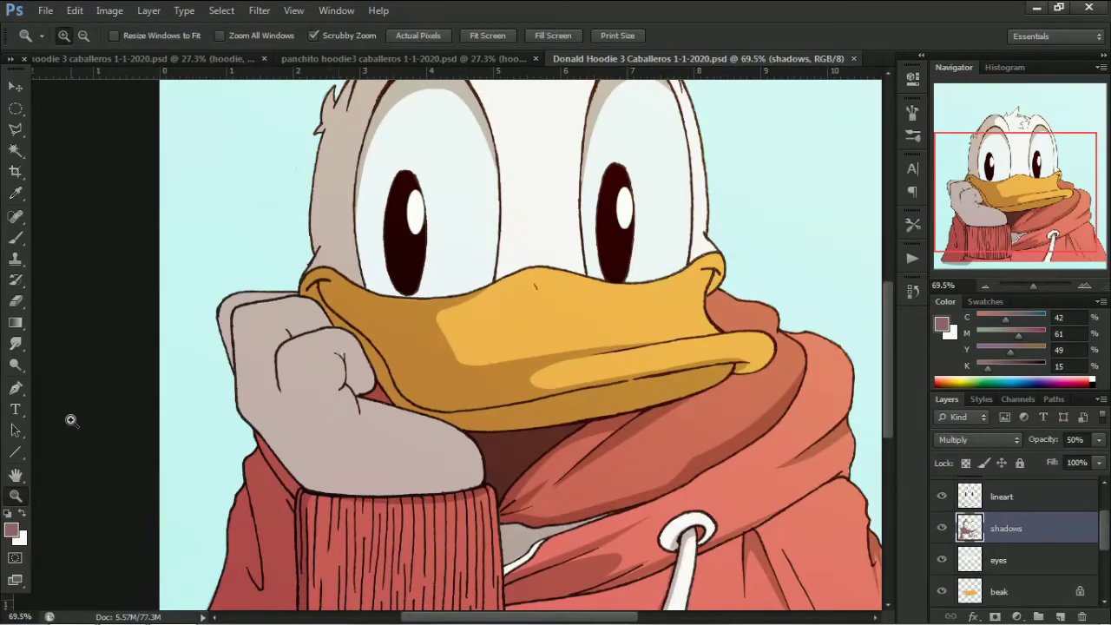
Outline the beak-facing edge of Donald's thumb and palm with the Pen tool and clear the shadow there for a light rim
key(p)
click(372, 393)
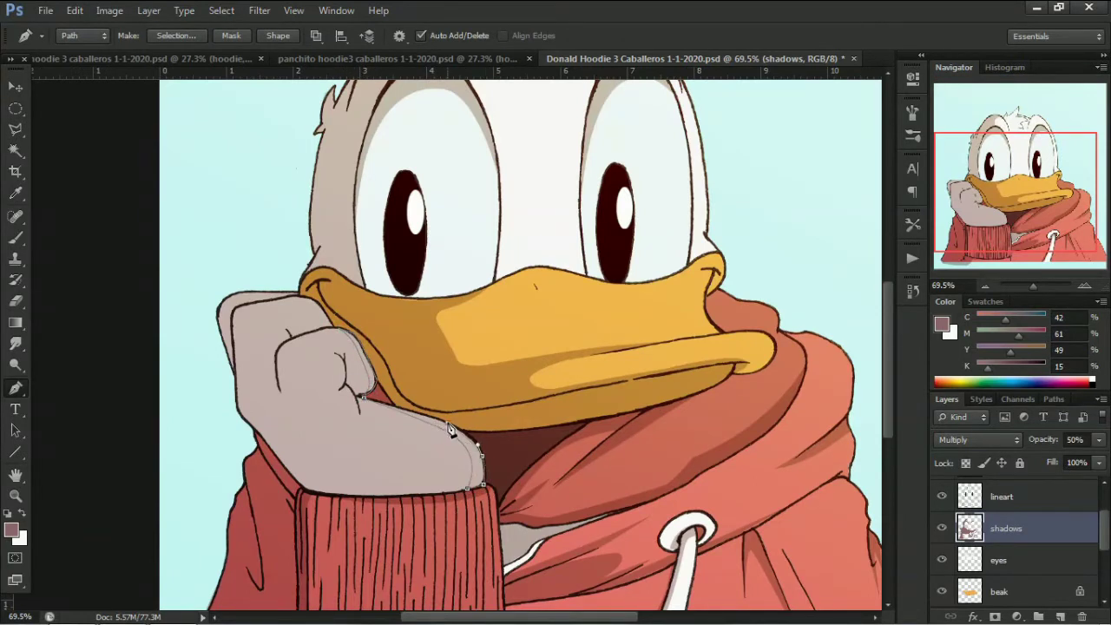
key(ctrl+minus)
key(ctrl+minus)
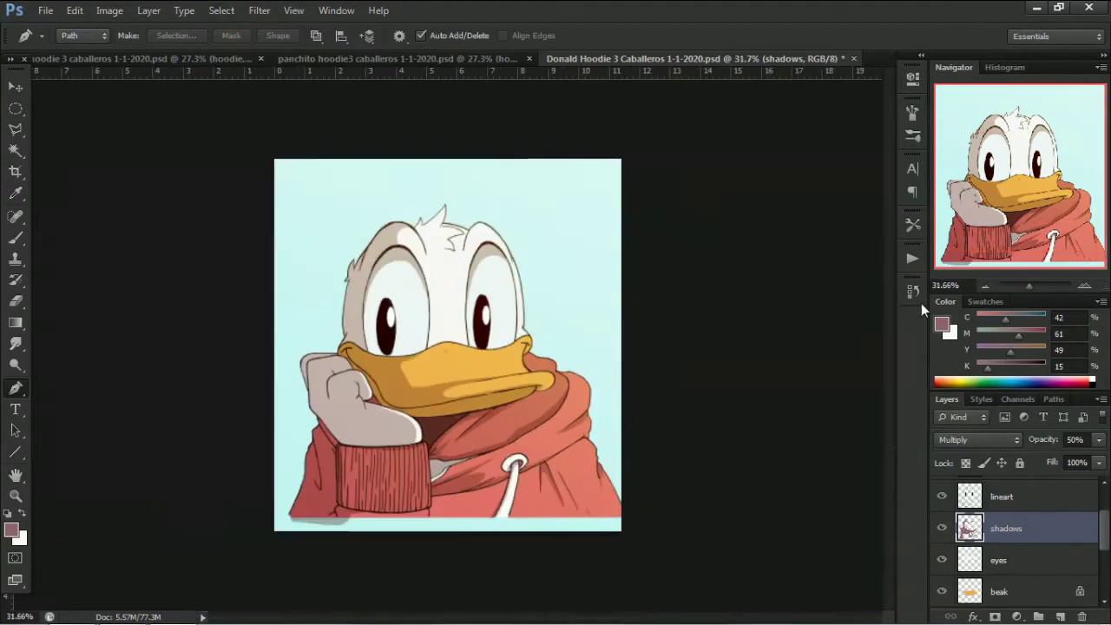
key(z)
drag(379, 474, 408, 474)
key(p)
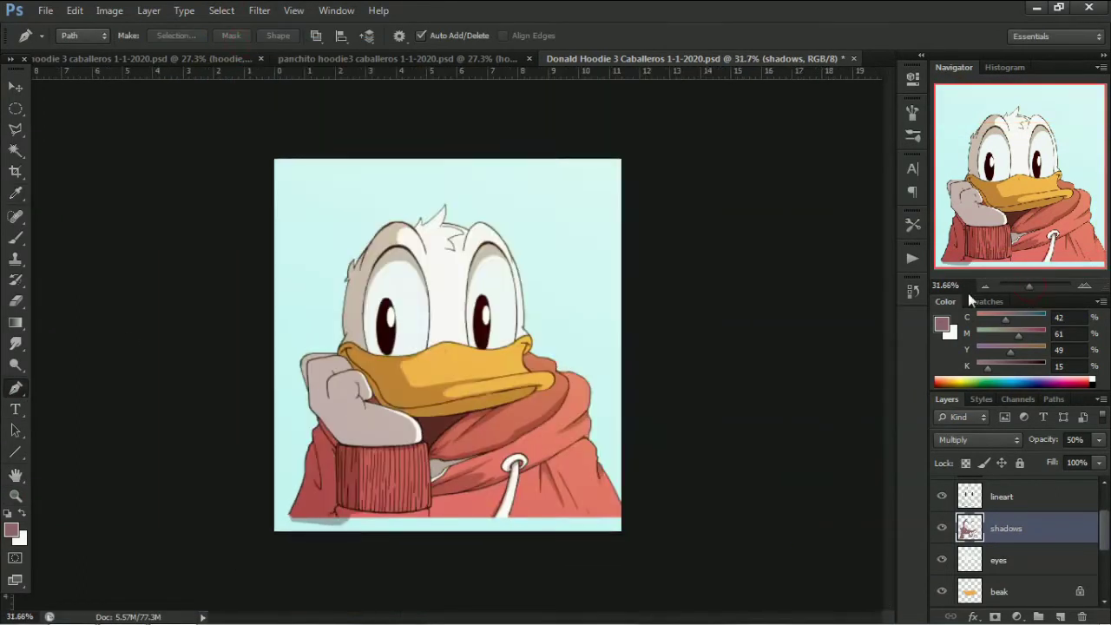
Clear a thin strip of shadow along the edge of Donald's upper fingers beside the beak
key(ctrl+minus)
drag(321, 374, 365, 373)
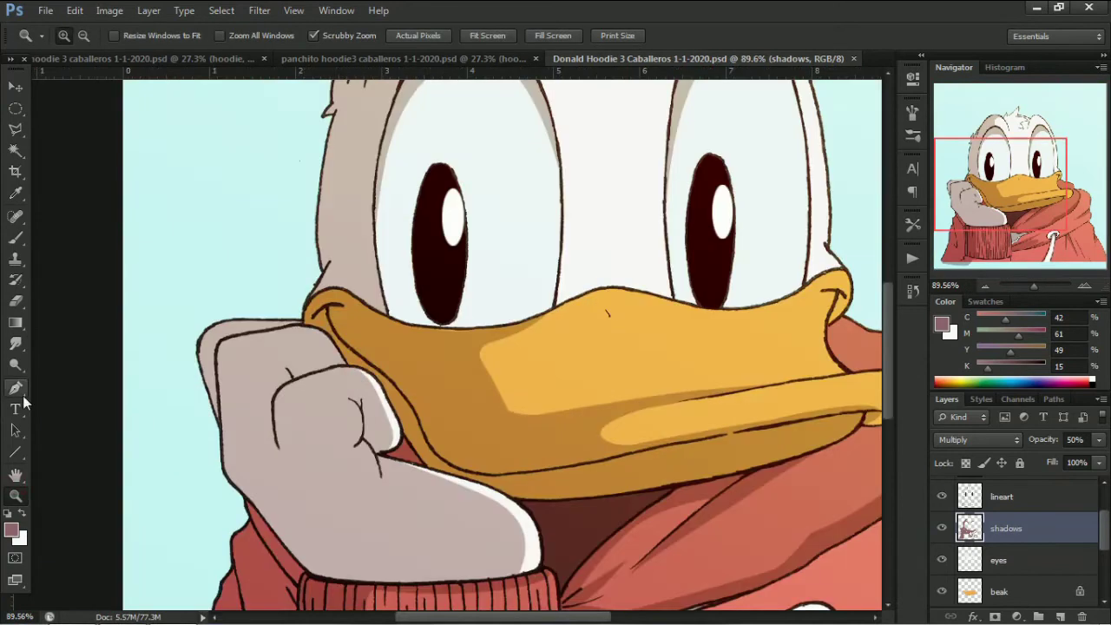
click(299, 325)
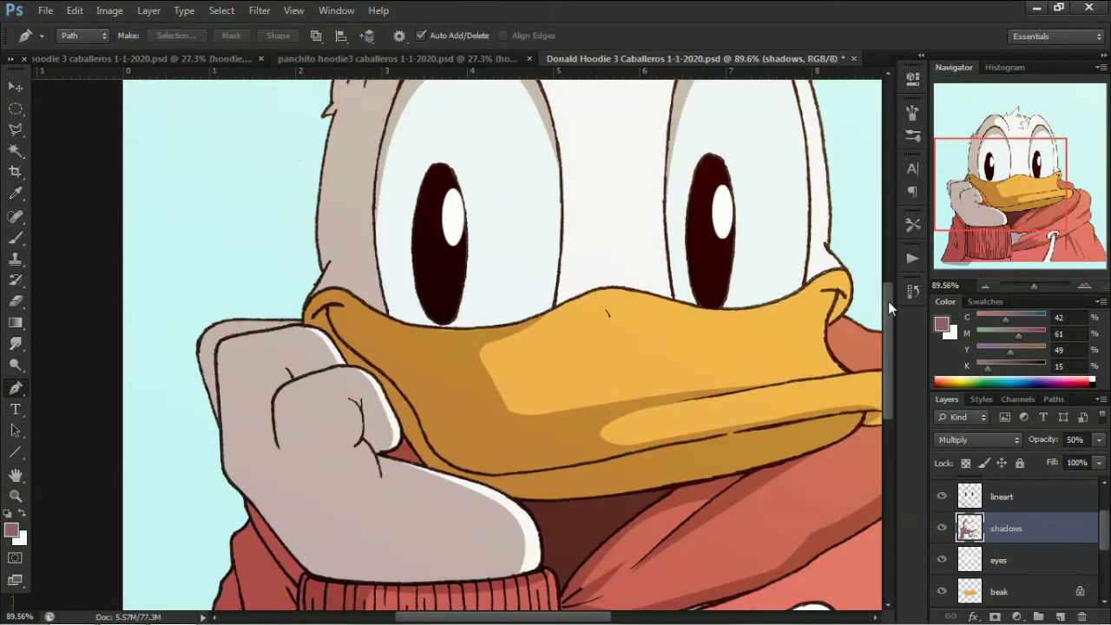
scroll(888, 301, down, 3)
Trace a wider rim along the outer edge of Donald's palm down to the cuff and remove the shadow inside it
click(376, 339)
click(475, 371)
click(495, 375)
click(530, 405)
click(530, 450)
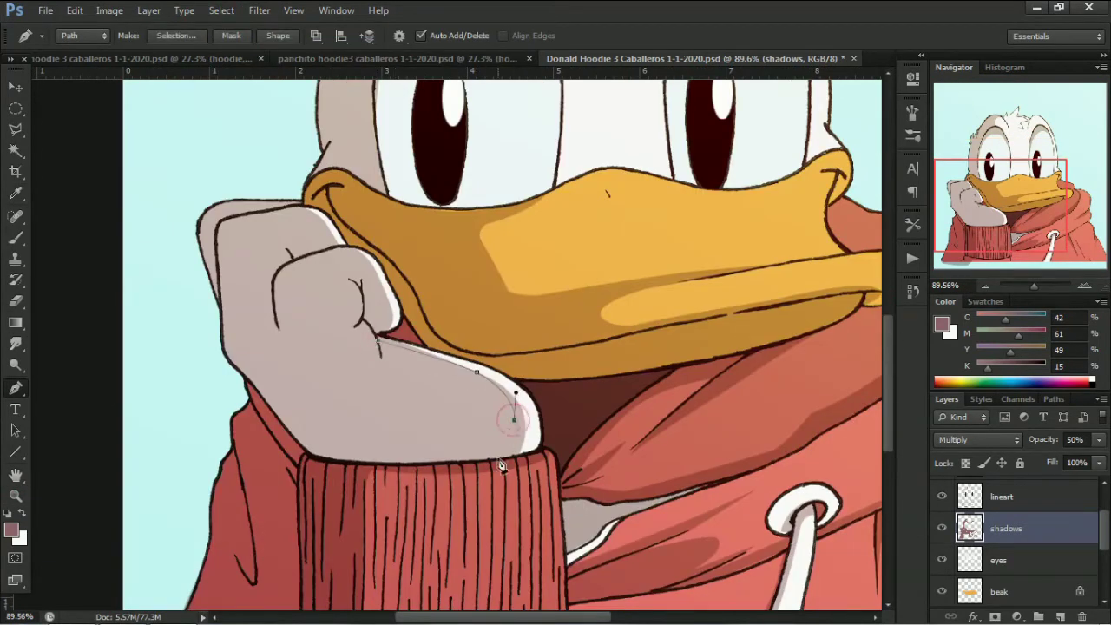
click(498, 459)
right_click(391, 342)
click(509, 99)
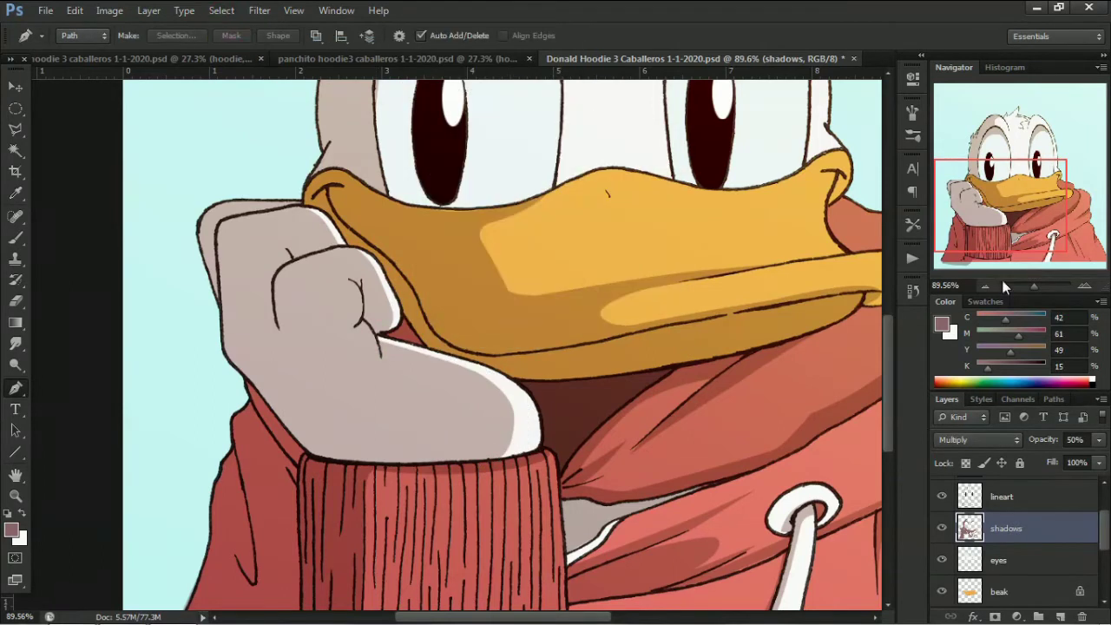
Outline the palm's lower corner just above the cuff and turn the path into a selection to trim the shadow there
drag(452, 454, 382, 455)
drag(312, 455, 366, 455)
click(387, 423)
right_click(367, 451)
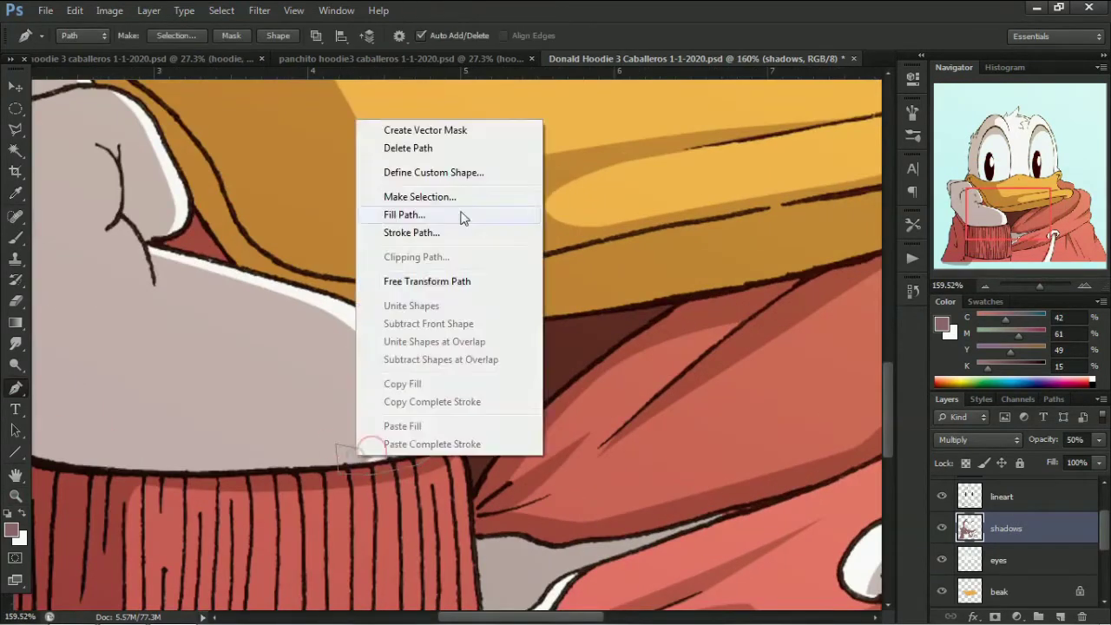
key(Escape)
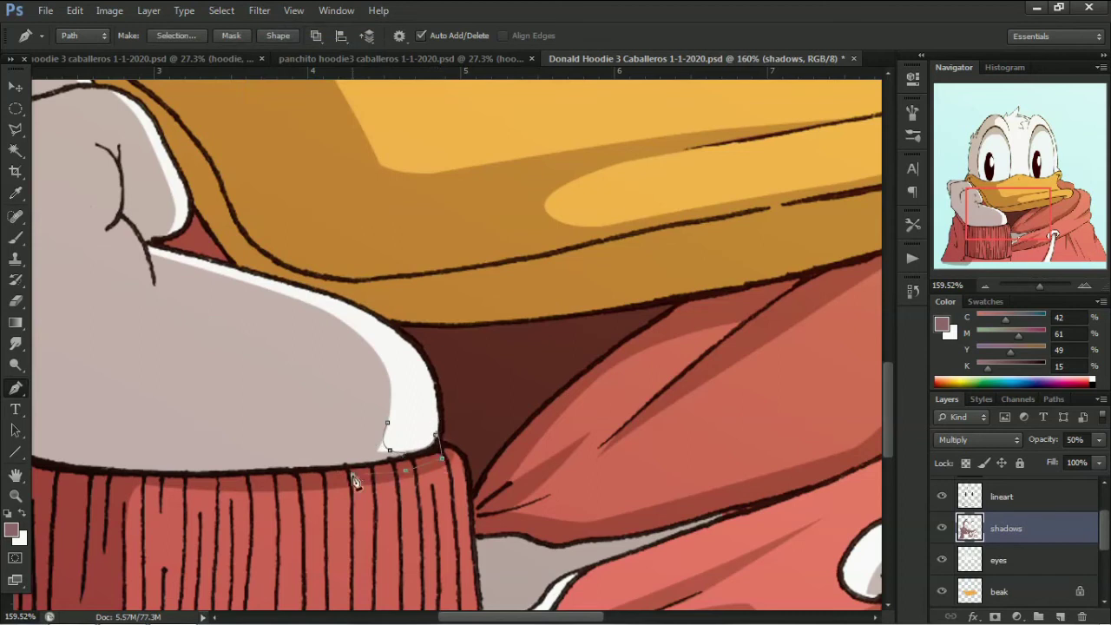
right_click(354, 481)
click(466, 199)
Switch to the Panchito hoodie document and select its shadows layer
drag(1039, 285, 1030, 285)
key(ctrl+Tab)
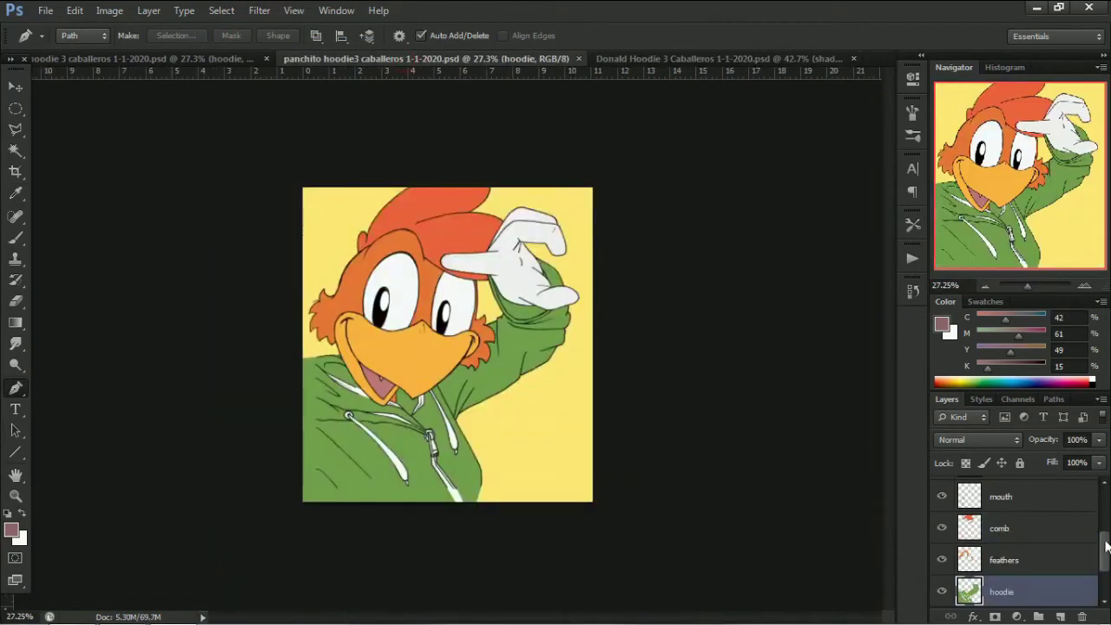
drag(1106, 545, 1107, 503)
click(1006, 555)
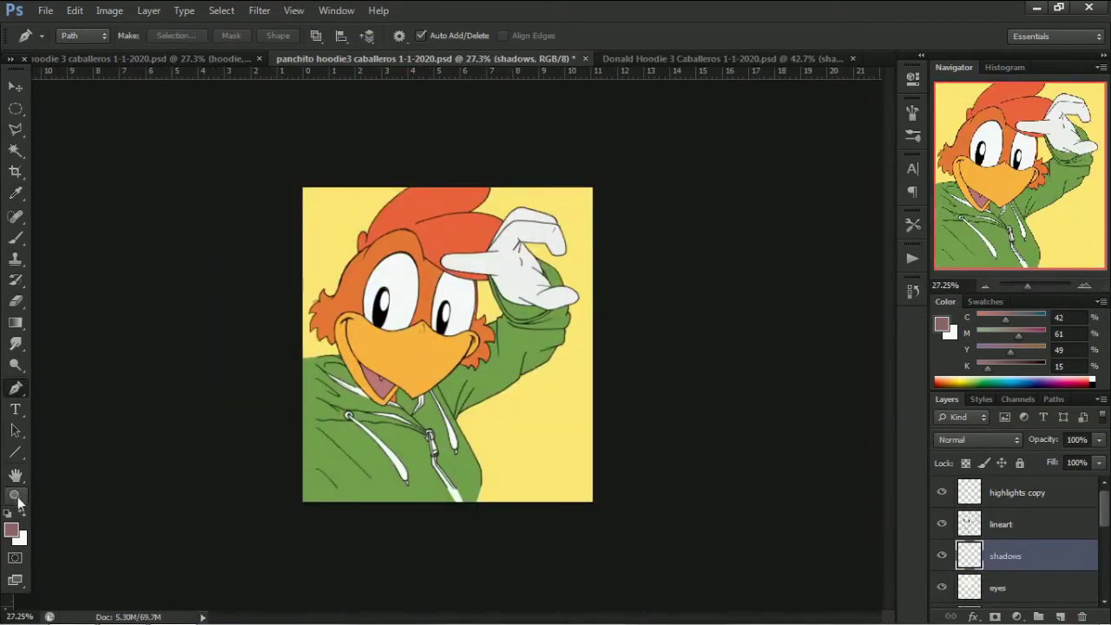
Trace the main shadow path with the Pen tool from the comb across the pointing finger, around the eye and down the mouth line
scroll(473, 220, up, 3)
click(373, 273)
click(501, 286)
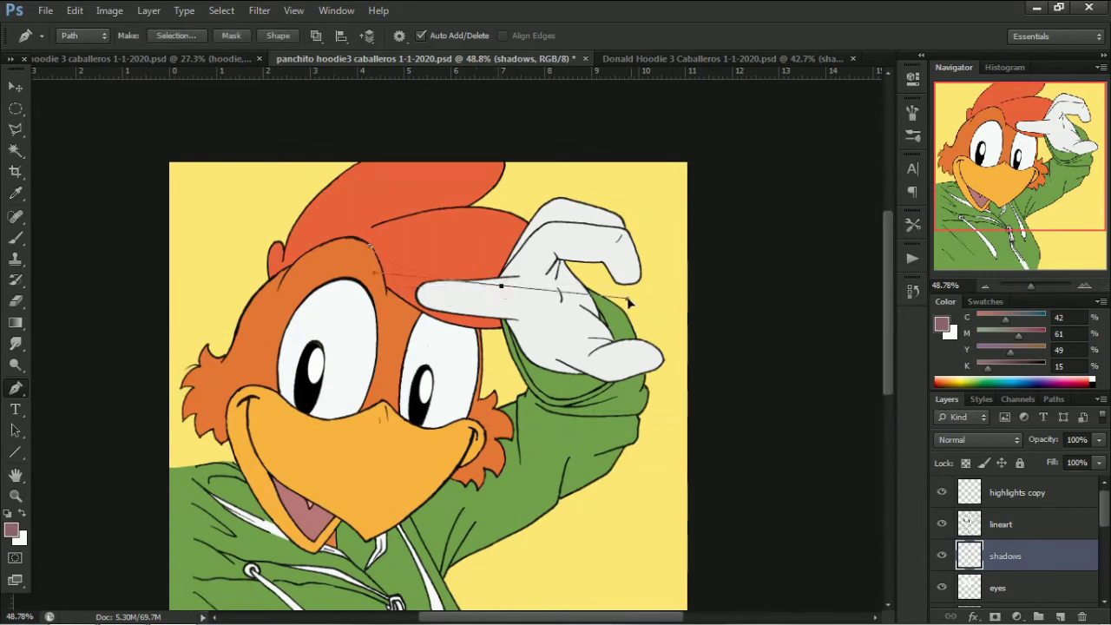
drag(629, 301, 529, 303)
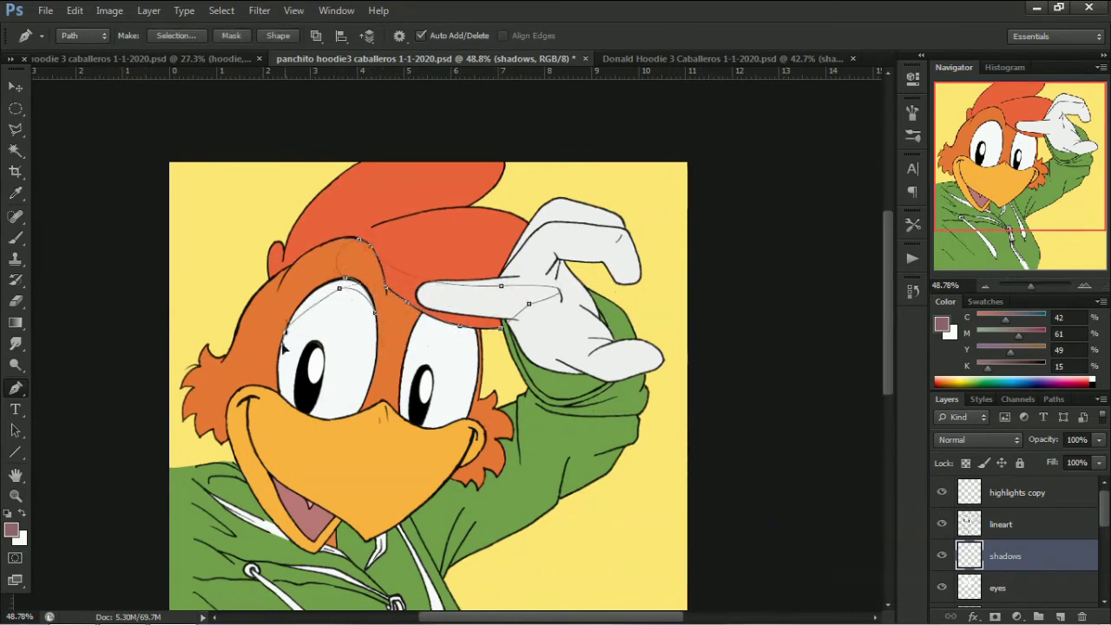
drag(285, 332, 270, 354)
mouse_move(288, 408)
mouse_down()
mouse_move(305, 420)
mouse_move(260, 406)
mouse_move(280, 405)
mouse_up()
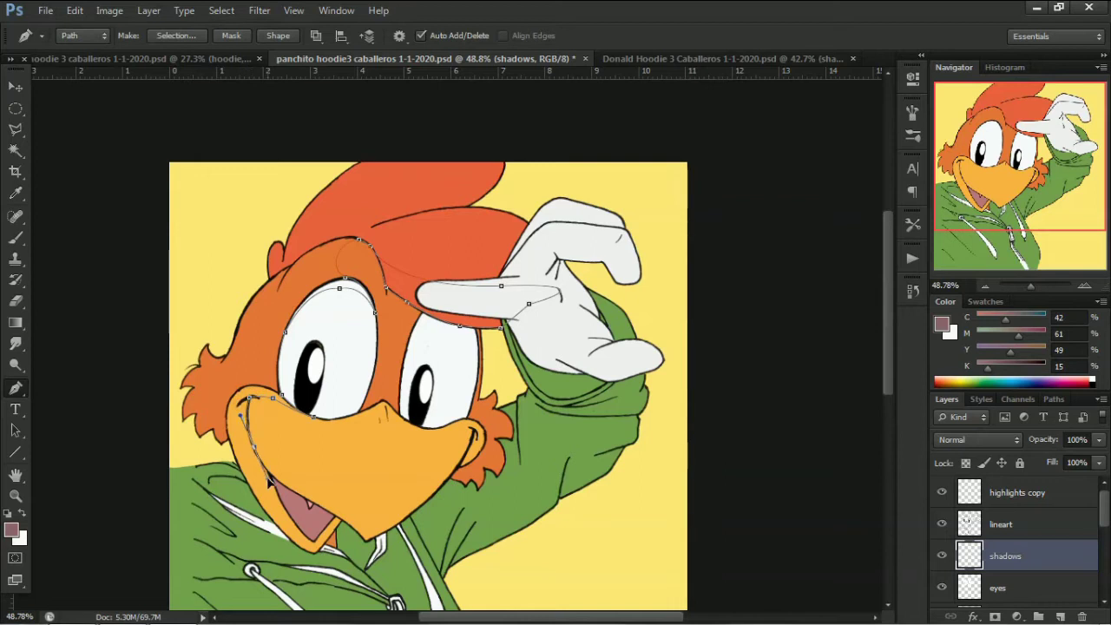
scroll(616, 434, down, 3)
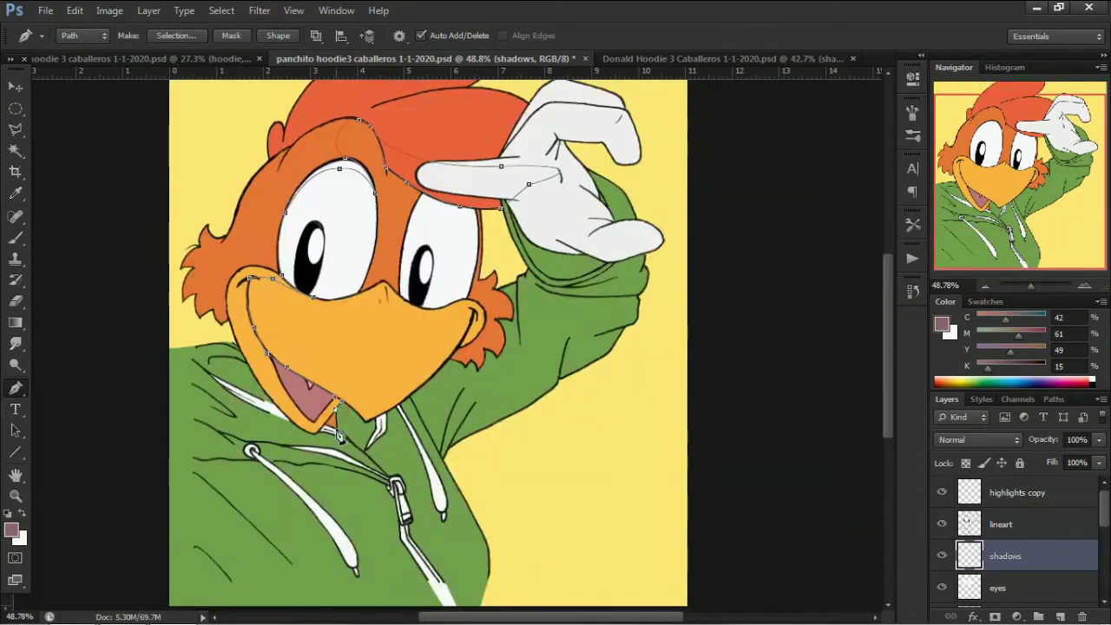
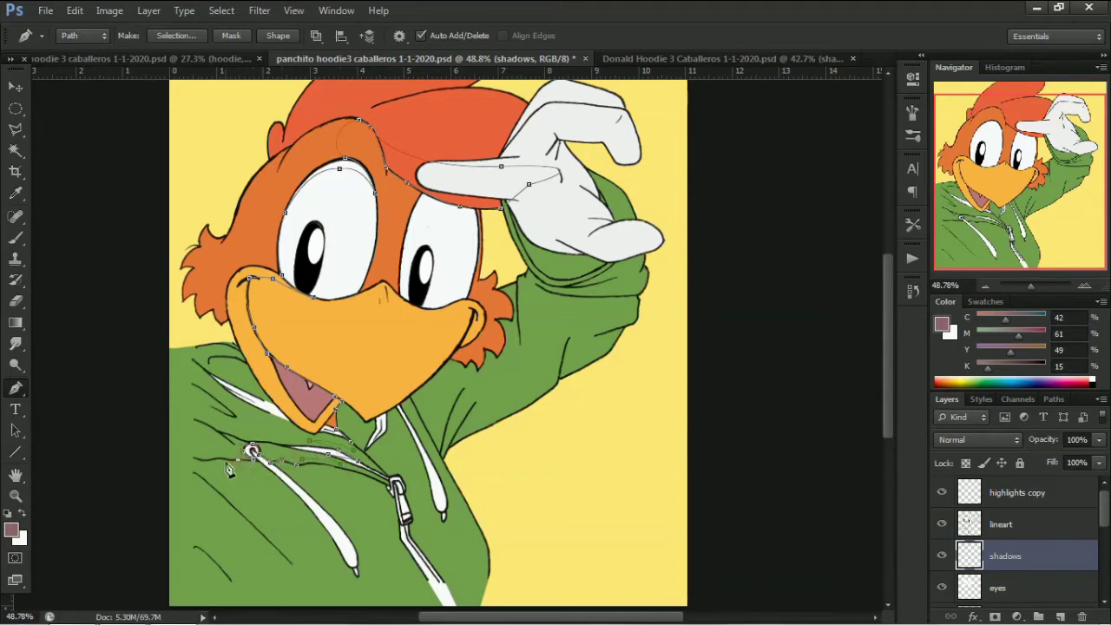
Continue the shadow path in spikes along the hoodie folds, around outside the canvas and back over the shoulder to the beak
scroll(295, 569, down, 1)
drag(291, 508, 327, 562)
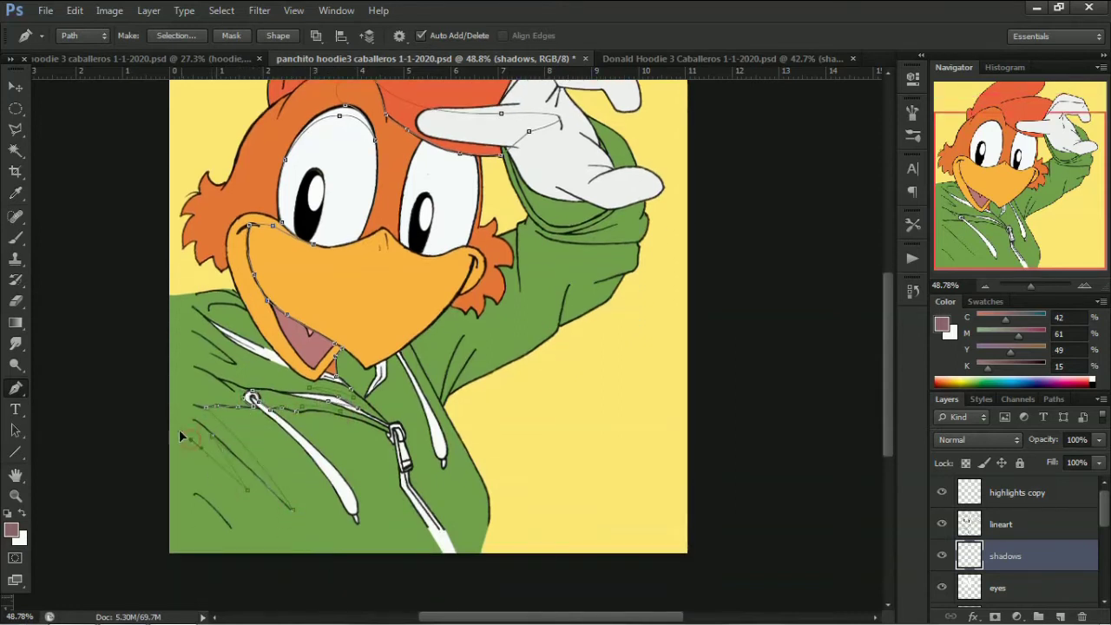
scroll(263, 535, down, 1)
drag(232, 501, 187, 527)
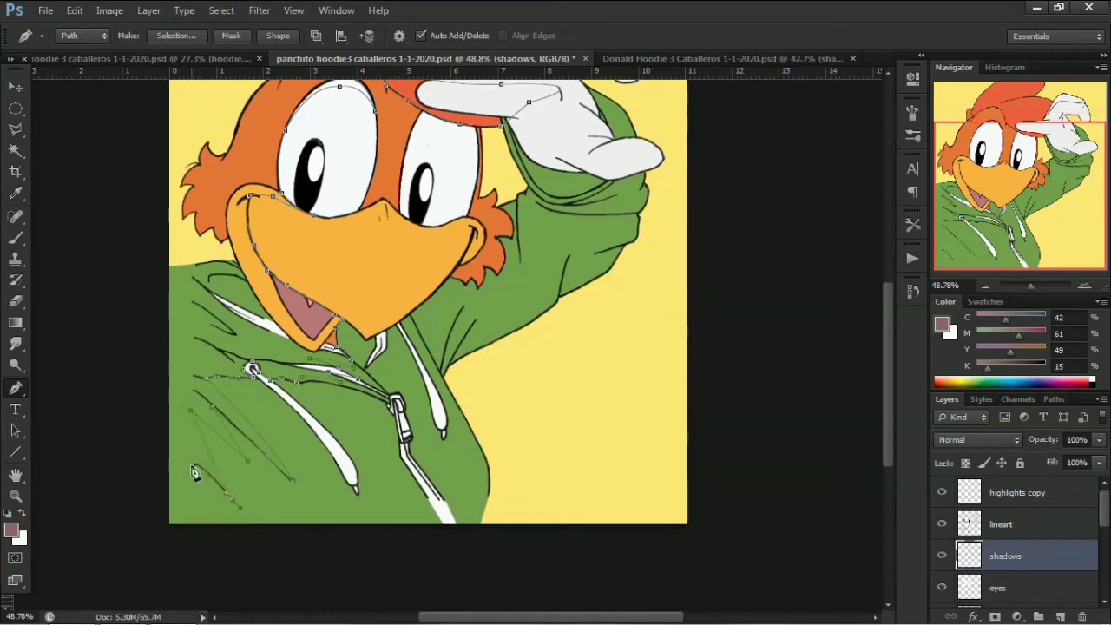
click(99, 384)
click(198, 265)
click(235, 262)
click(229, 239)
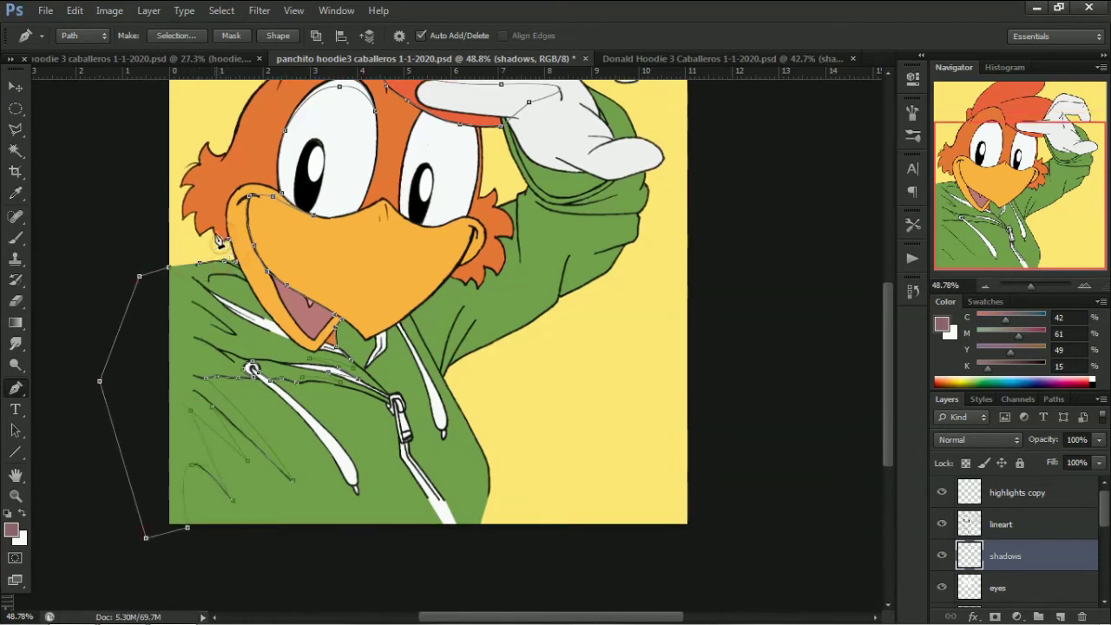
Follow the jagged cheek feathers and the side of Panchito's head with the shadow path
key(z)
drag(228, 250, 287, 250)
click(16, 388)
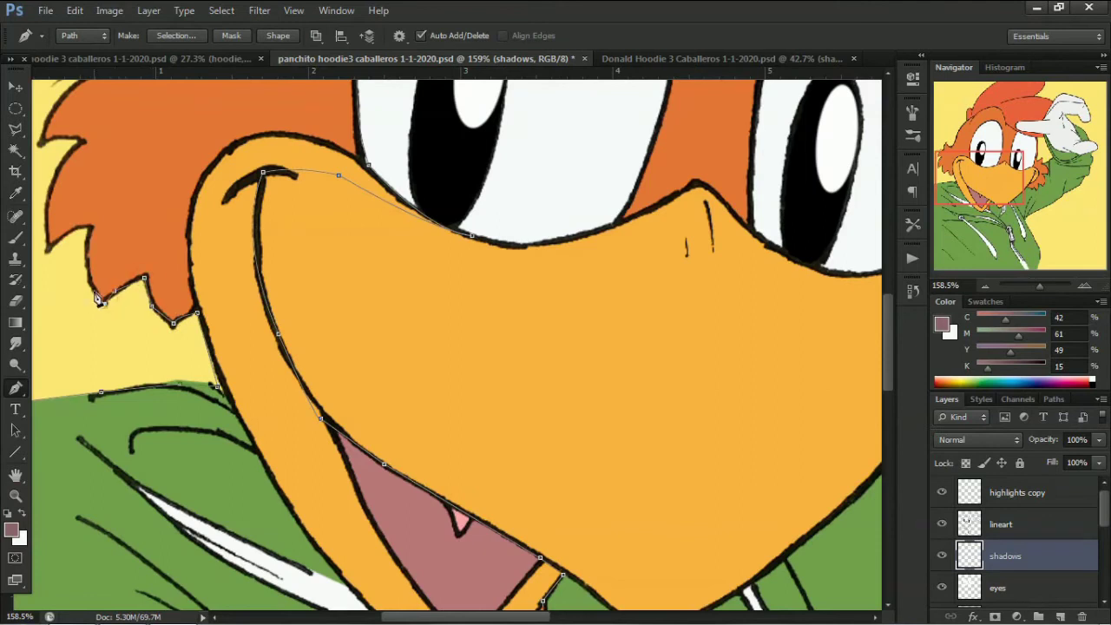
scroll(87, 143, left, 2)
scroll(234, 458, up, 4)
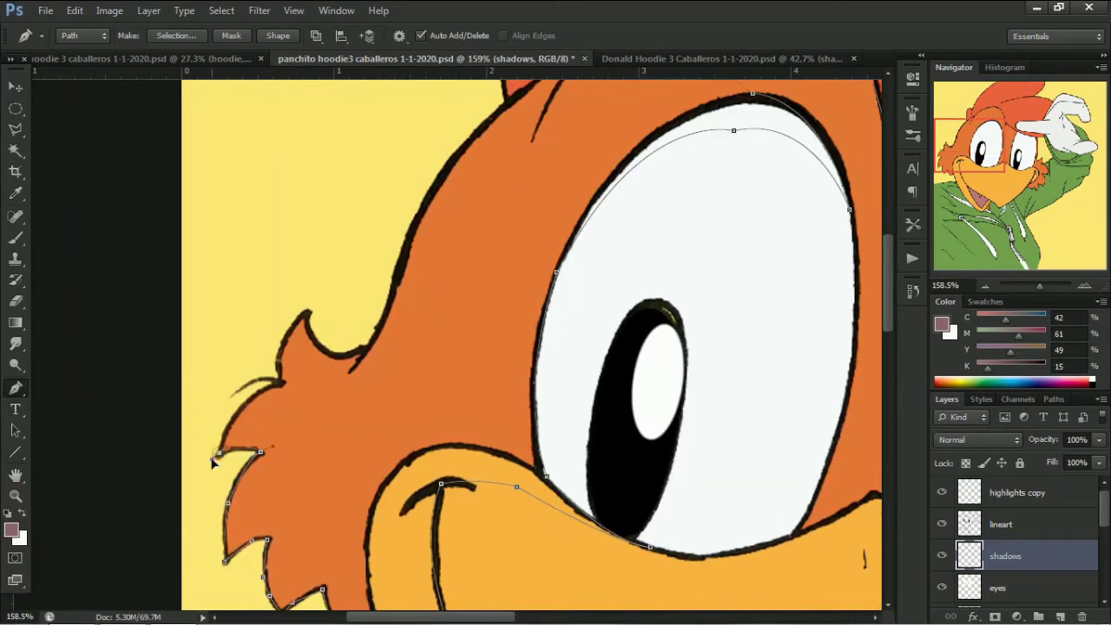
click(395, 283)
click(427, 195)
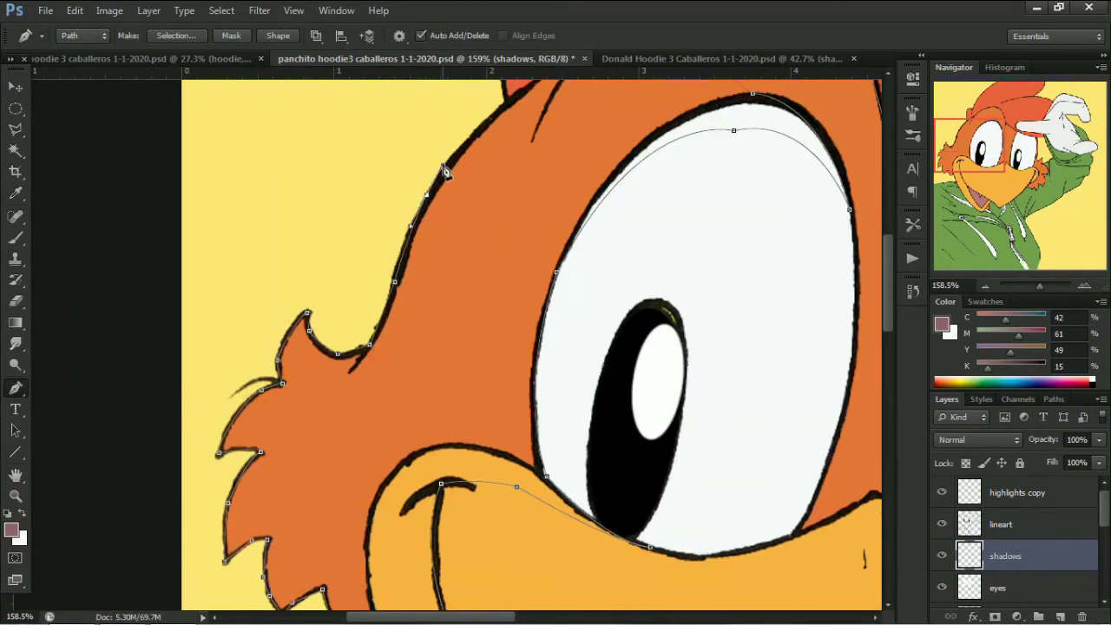
Extend the shadow path up the back of the head, around the small comb lobe and onto the large comb
click(504, 107)
scroll(509, 109, up, 4)
click(501, 309)
drag(530, 257, 551, 252)
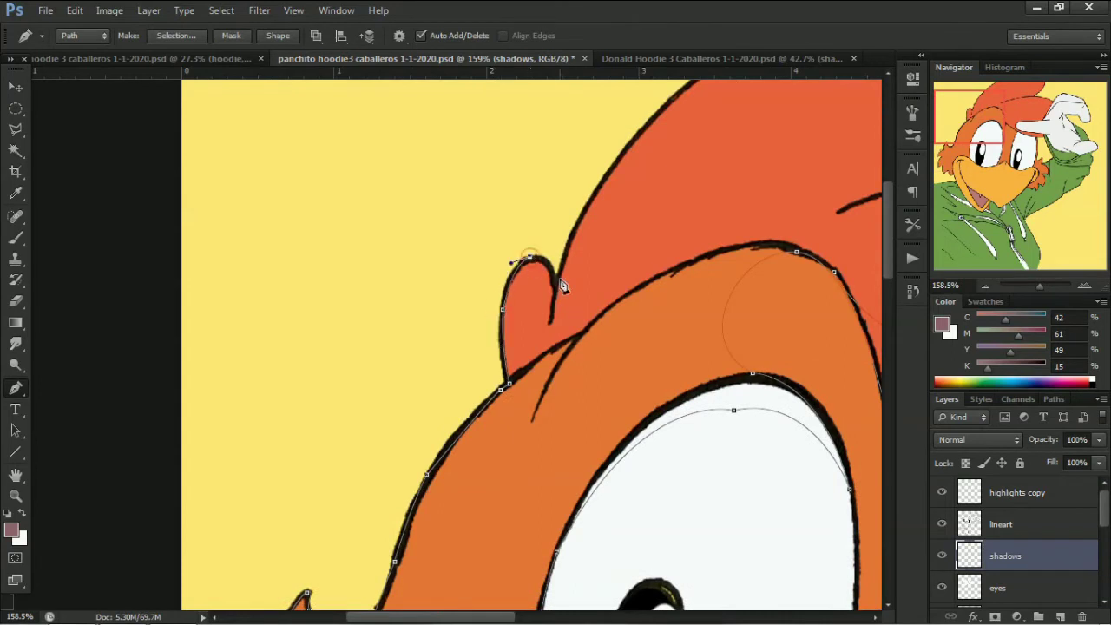
click(553, 286)
click(678, 93)
Run the path along the comb's outer edge past the canvas top and curve it back inside the comb towards the forehead
scroll(678, 93, up, 3)
scroll(521, 217, right, 5)
click(372, 213)
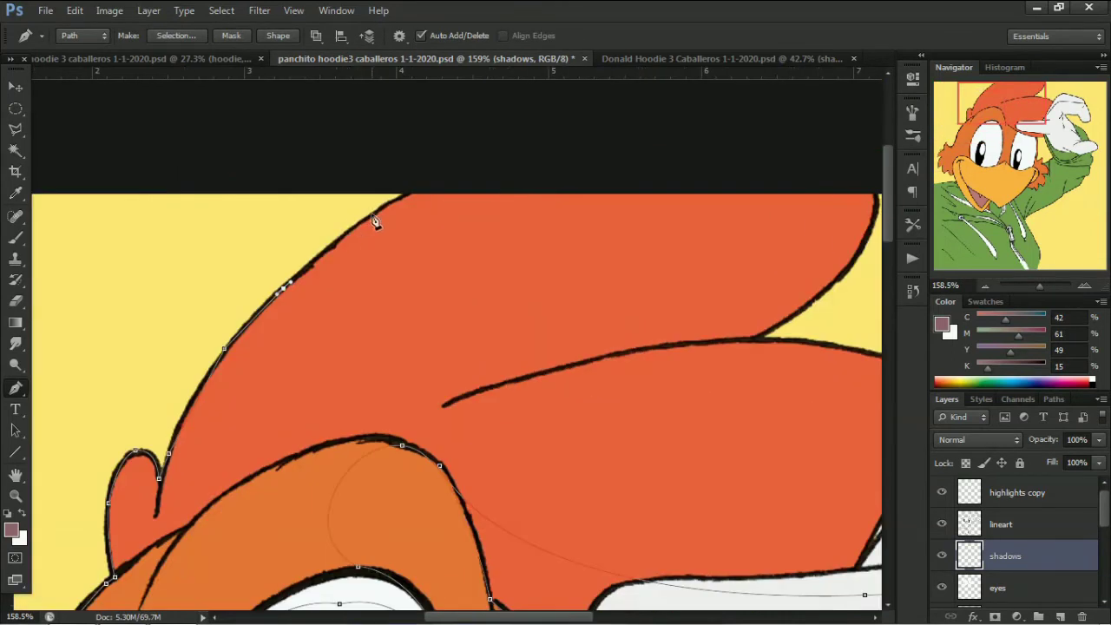
click(433, 183)
click(578, 167)
scroll(293, 353, down, 1)
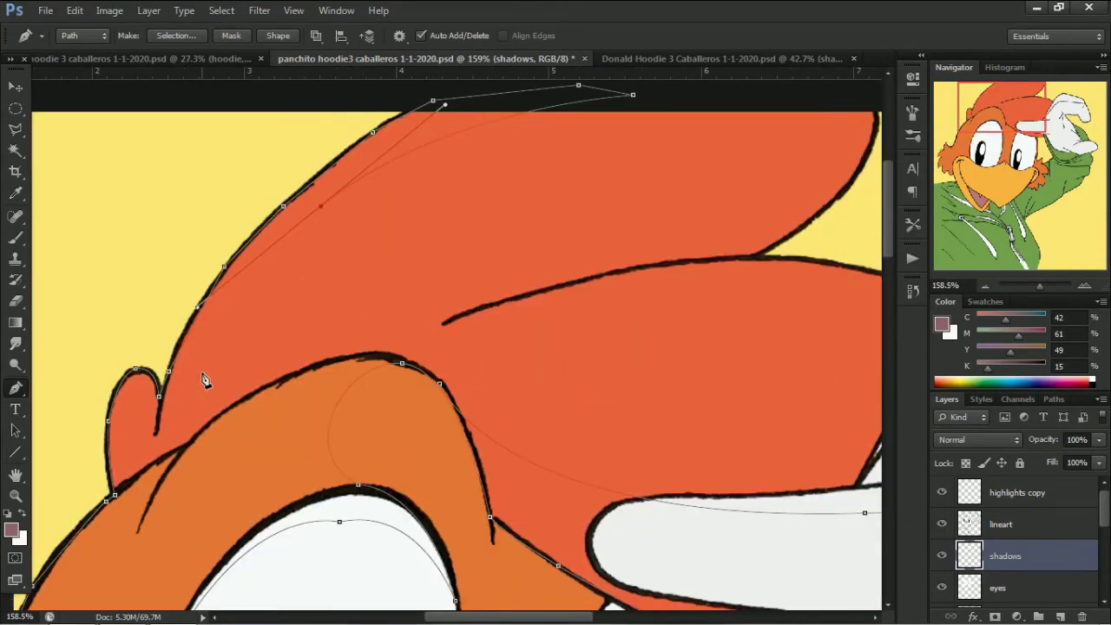
scroll(206, 379, down, 3)
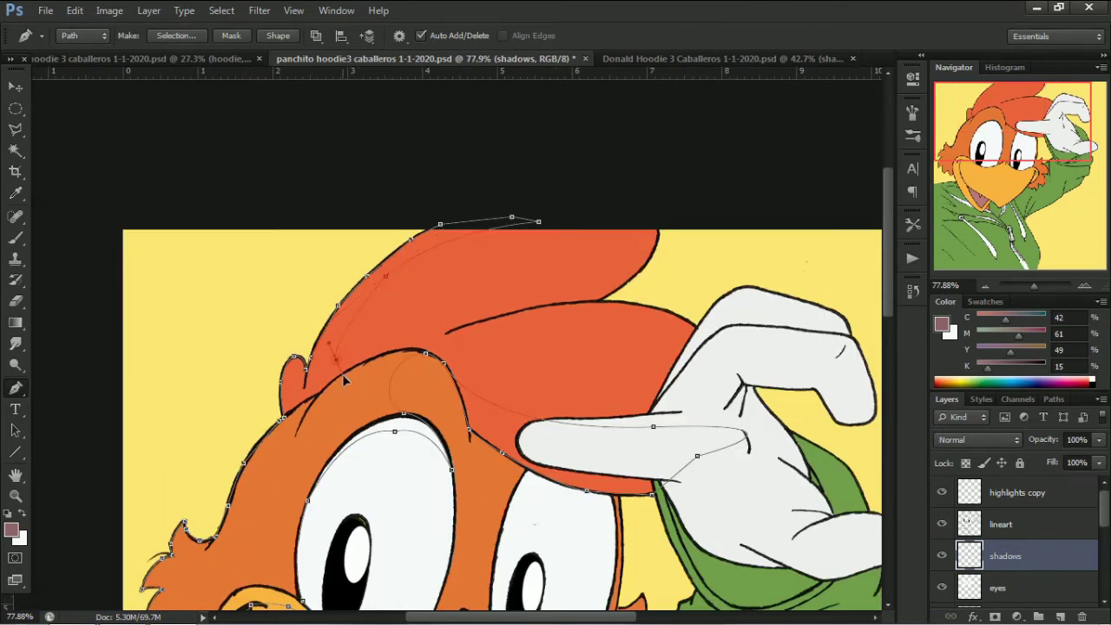
Fill the traced shadow area with the mauve foreground colour and deselect it
right_click(452, 352)
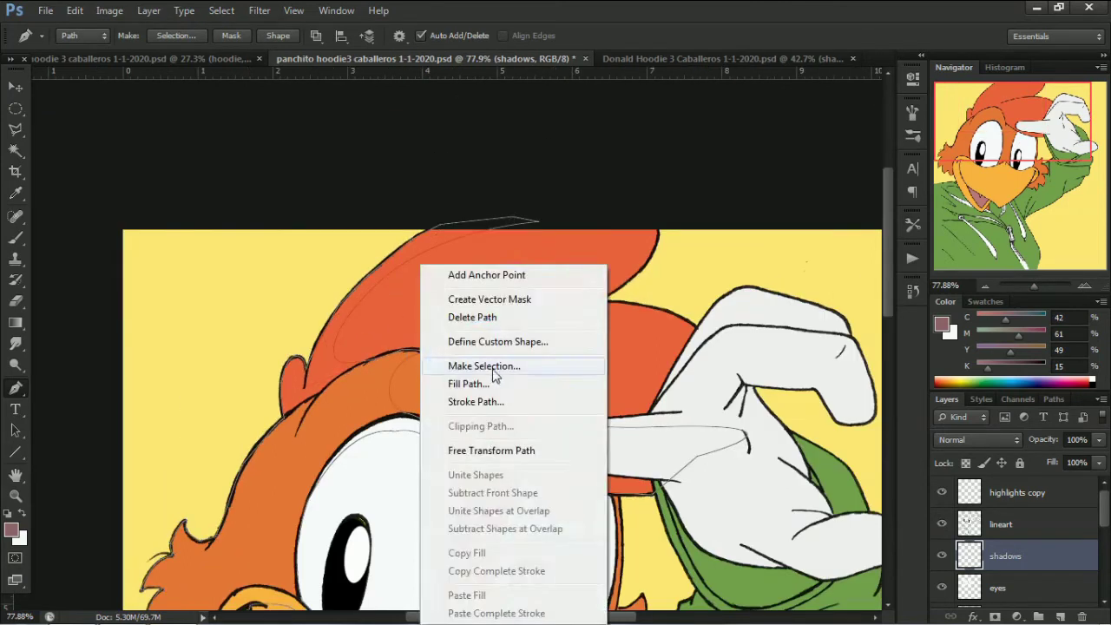
click(494, 376)
key(Return)
click(221, 10)
click(234, 42)
Add a narrow shadow sliver between the hoodie's collar fold and the zipper pull using the Polygonal Lasso
scroll(447, 347, down, 4)
key(z)
drag(417, 403, 503, 404)
key(l)
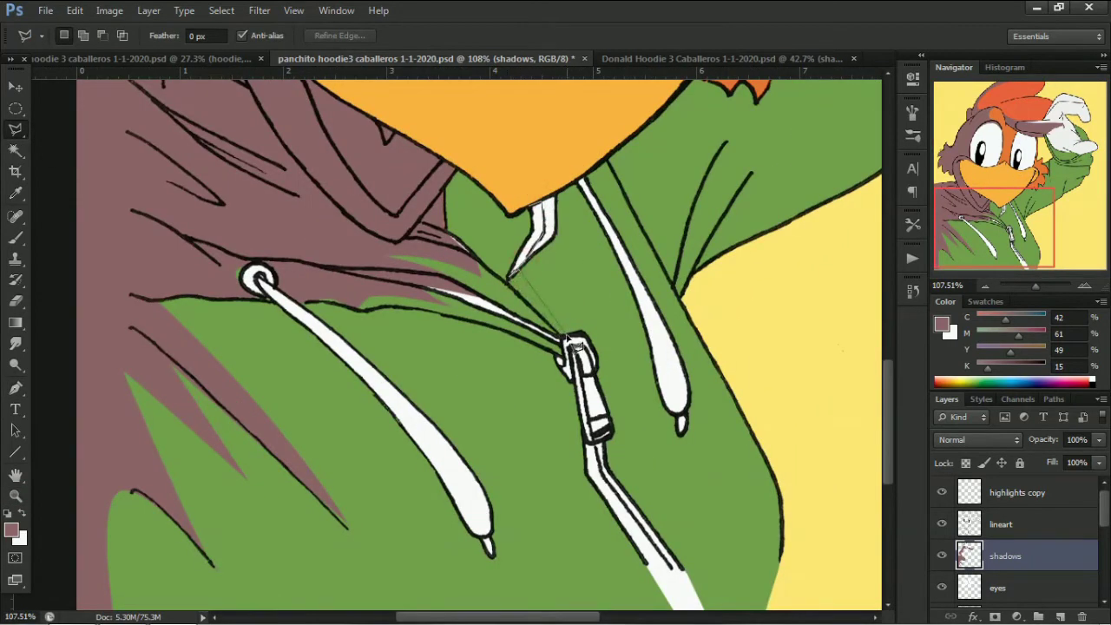
scroll(519, 224, down, 5)
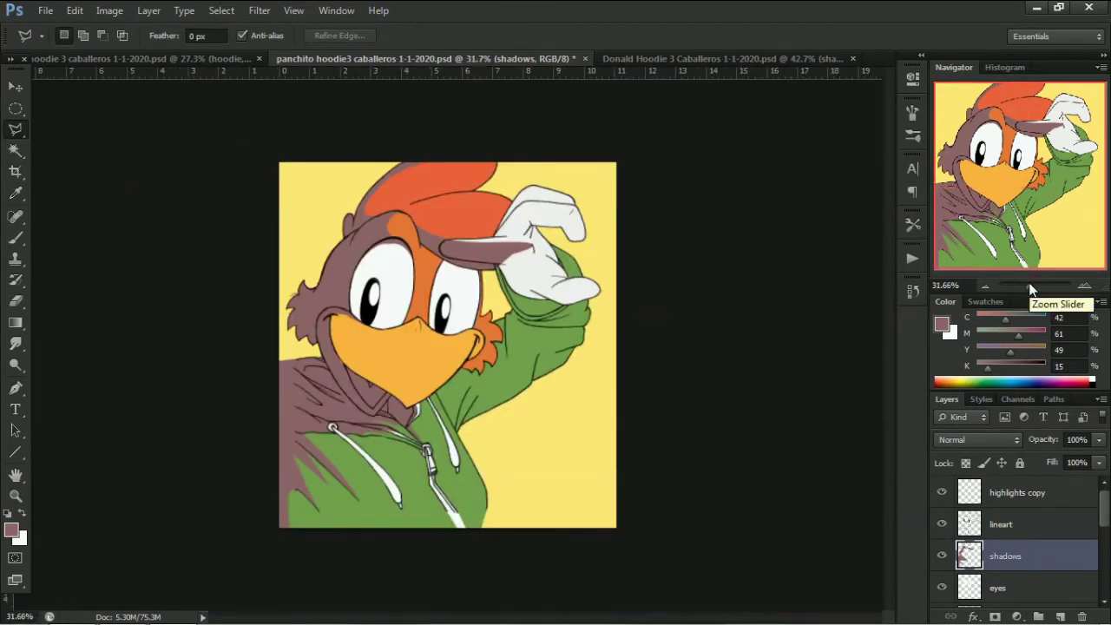
Trace a shadow along the underside of the comb's upper lobe, fill it with the mauve colour and deselect
key(z)
scroll(474, 173, up, 3)
key(p)
click(505, 170)
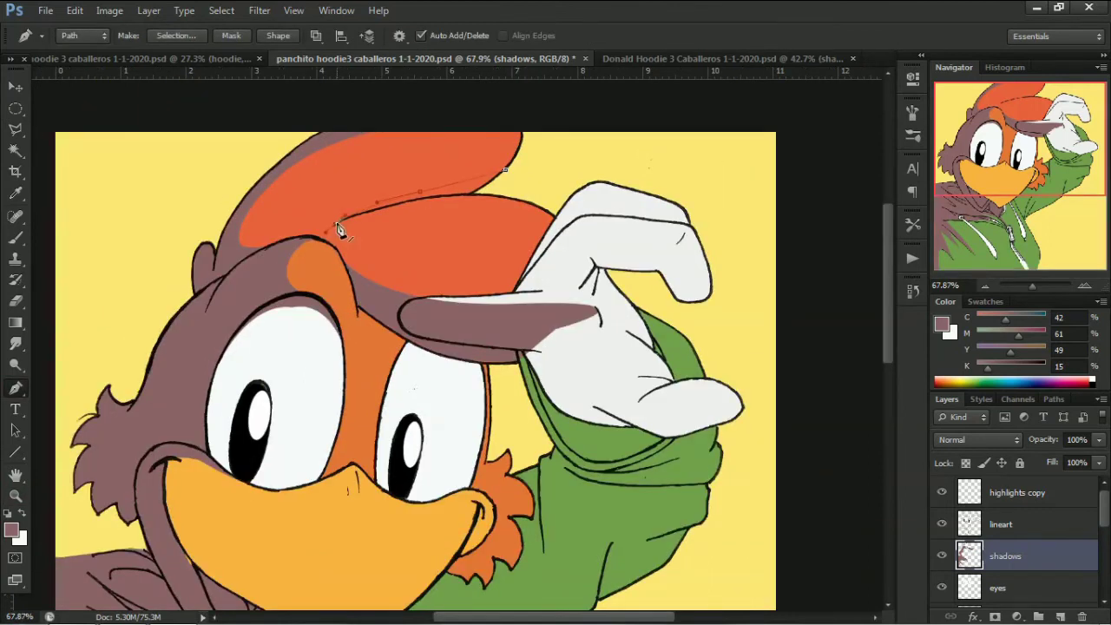
click(533, 193)
click(504, 169)
key(ctrl+Return)
key(alt+BackSpace)
key(ctrl+d)
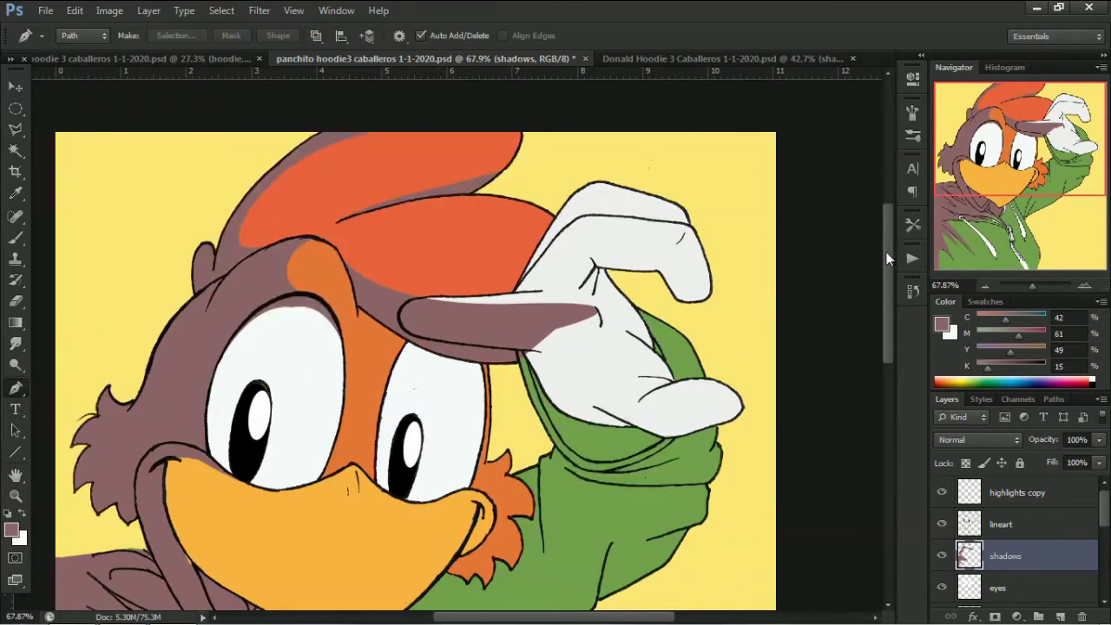
Trace the lower edge of the drawstring hanging from the eyelet and fill the path with the mauve shadow colour
scroll(887, 252, down, 5)
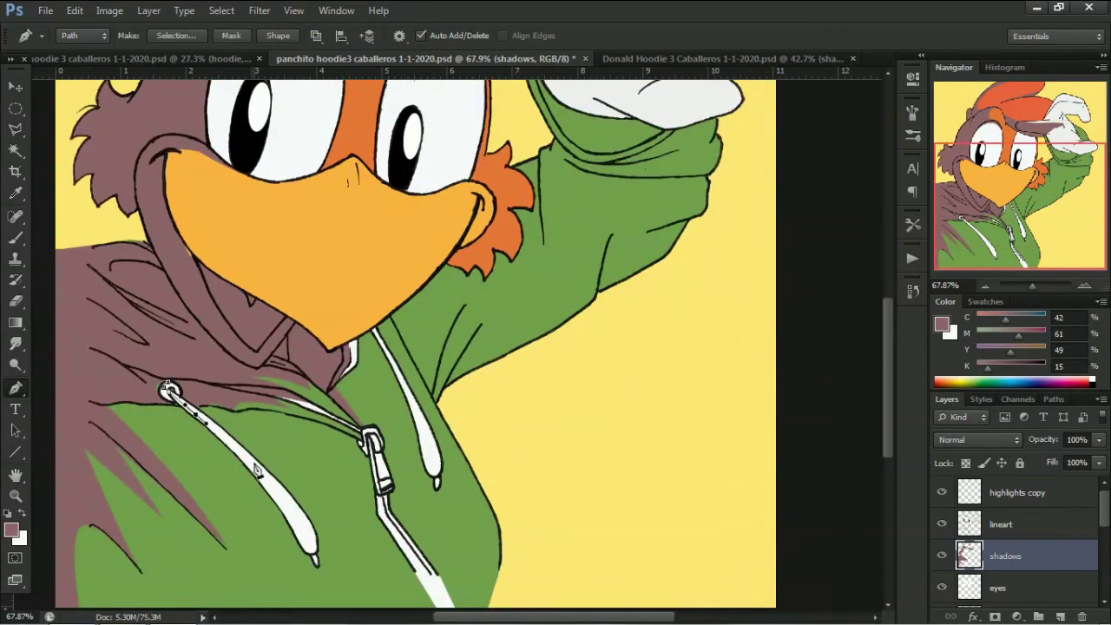
click(257, 472)
click(278, 498)
click(302, 532)
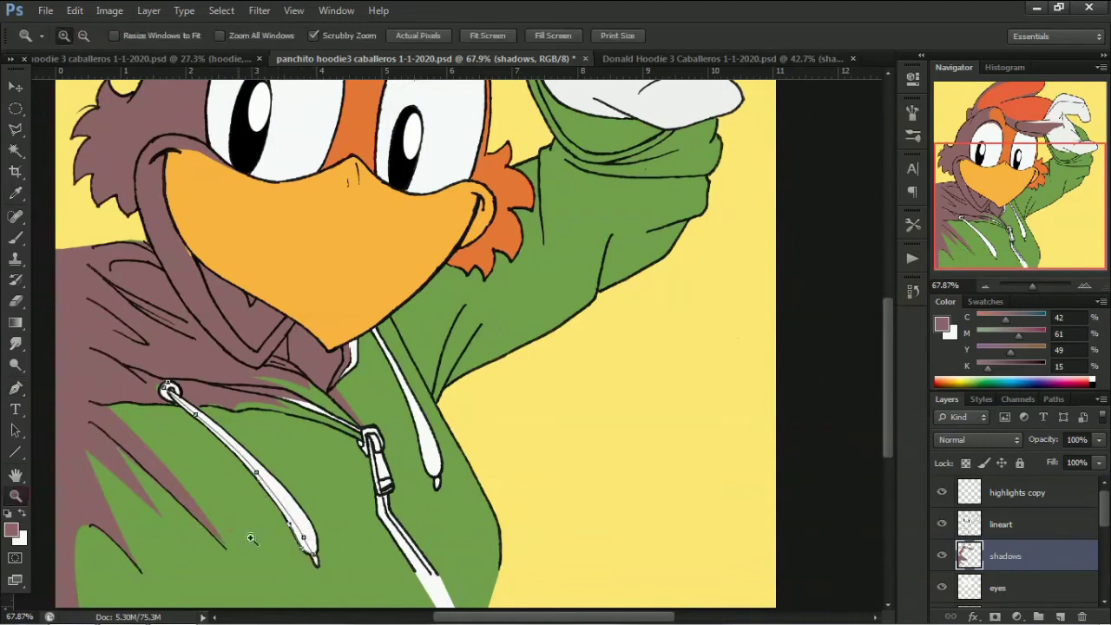
drag(248, 531, 293, 491)
right_click(152, 350)
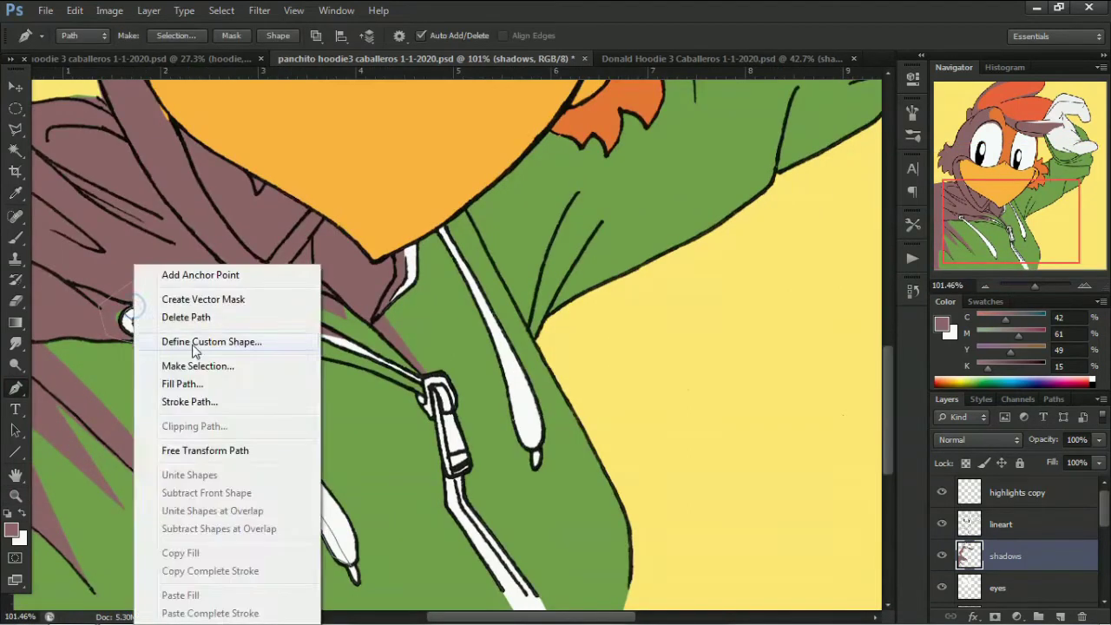
click(196, 382)
Trace a shadow lengthwise along the second white drawstring below the beak, fill it with the mauve colour and deselect
scroll(487, 322, down, 2)
drag(510, 285, 516, 301)
click(528, 349)
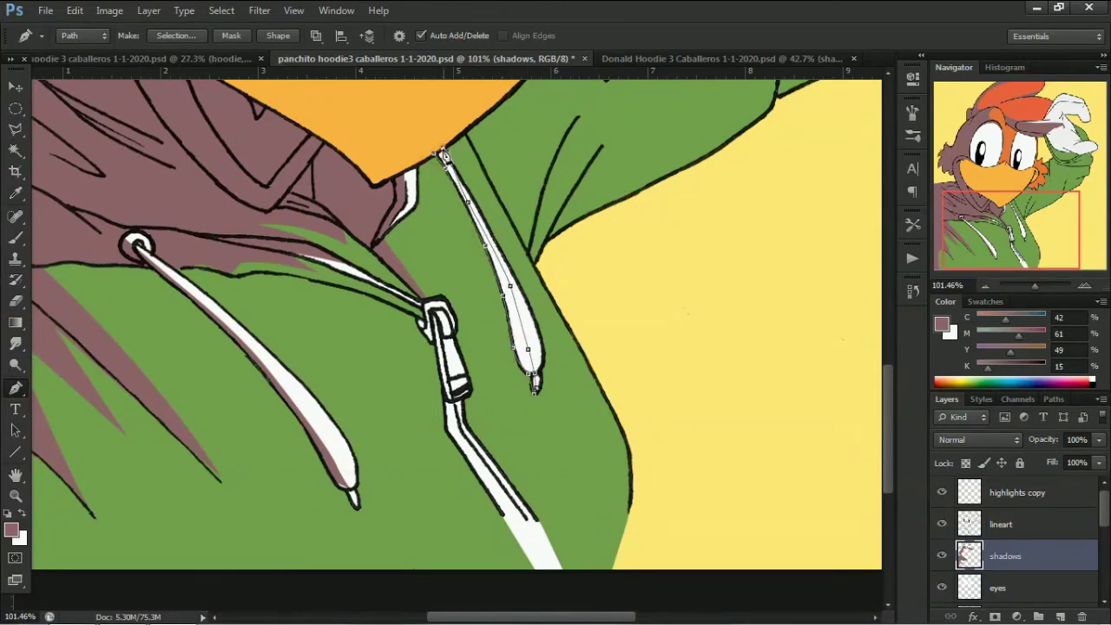
right_click(443, 155)
click(486, 187)
key(ctrl+0)
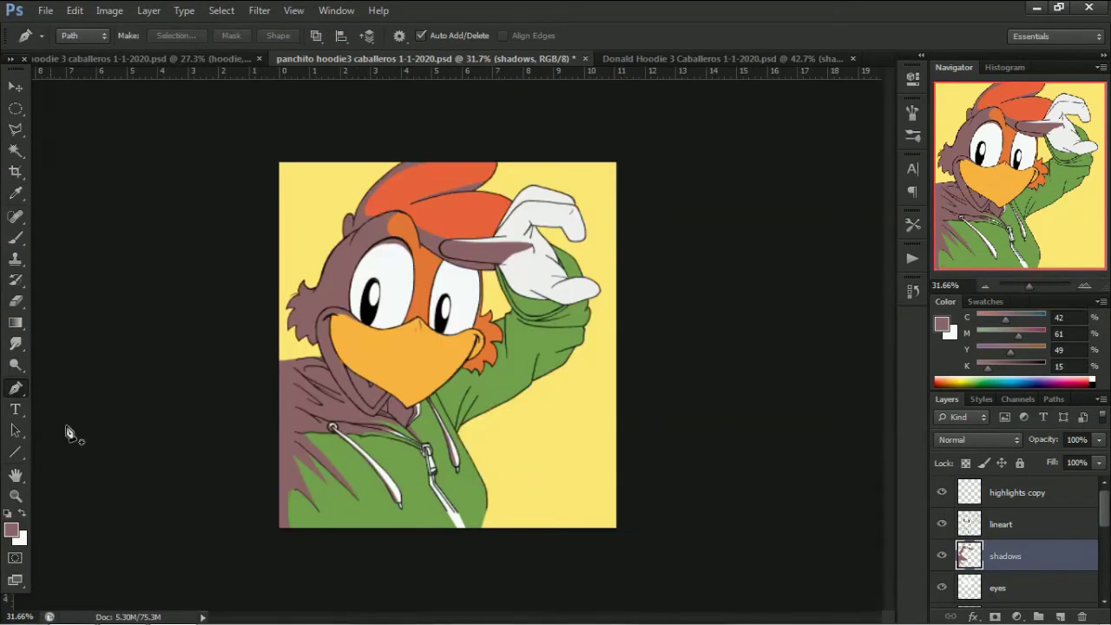
Trace the shadow path along the underside and creases of the raised arm's sleeve and fill it with mauve
drag(70, 428, 340, 429)
drag(389, 323, 412, 311)
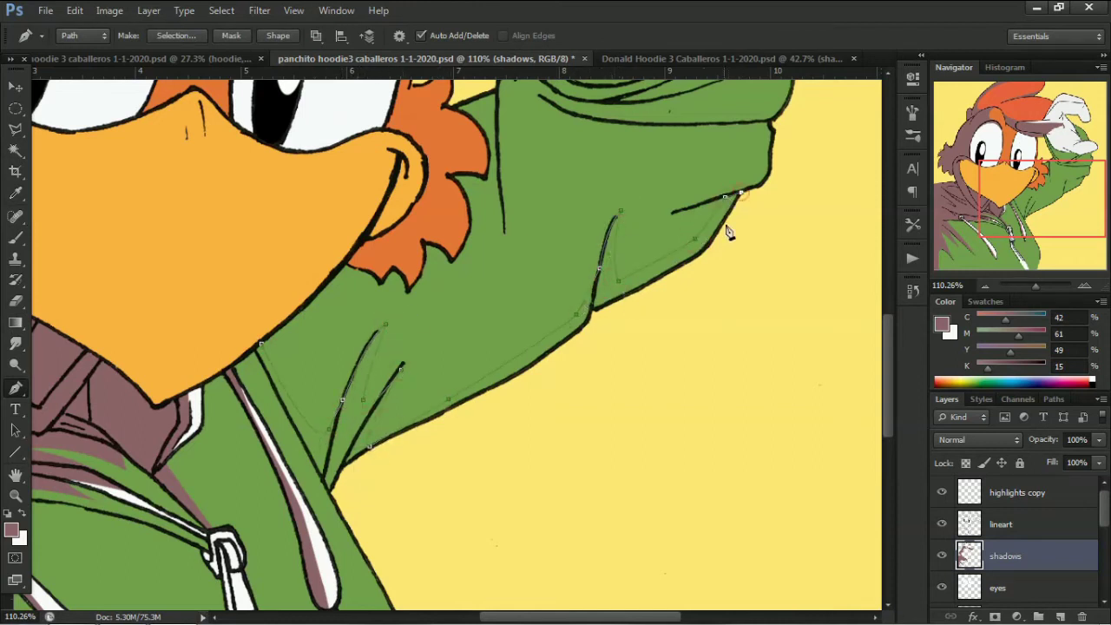
click(705, 251)
click(634, 291)
click(591, 310)
click(584, 325)
click(517, 373)
click(422, 426)
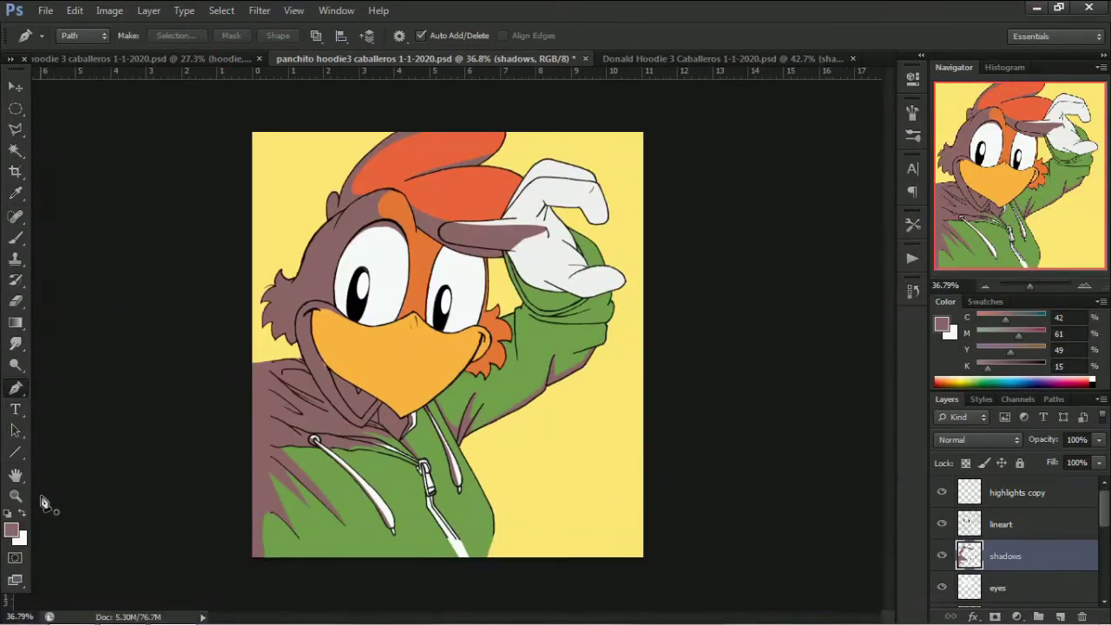
Trace the shadow across the orange cheek feathers and the sleeve behind them, then fill the selection with mauve
drag(1030, 287, 1035, 287)
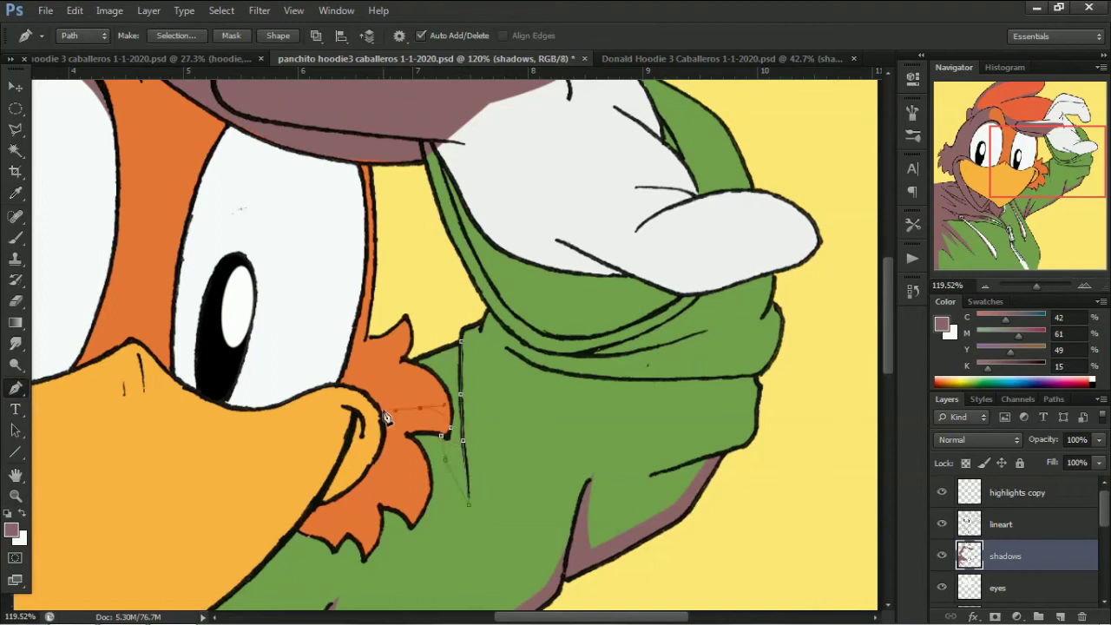
click(295, 531)
scroll(296, 530, down, 3)
click(204, 499)
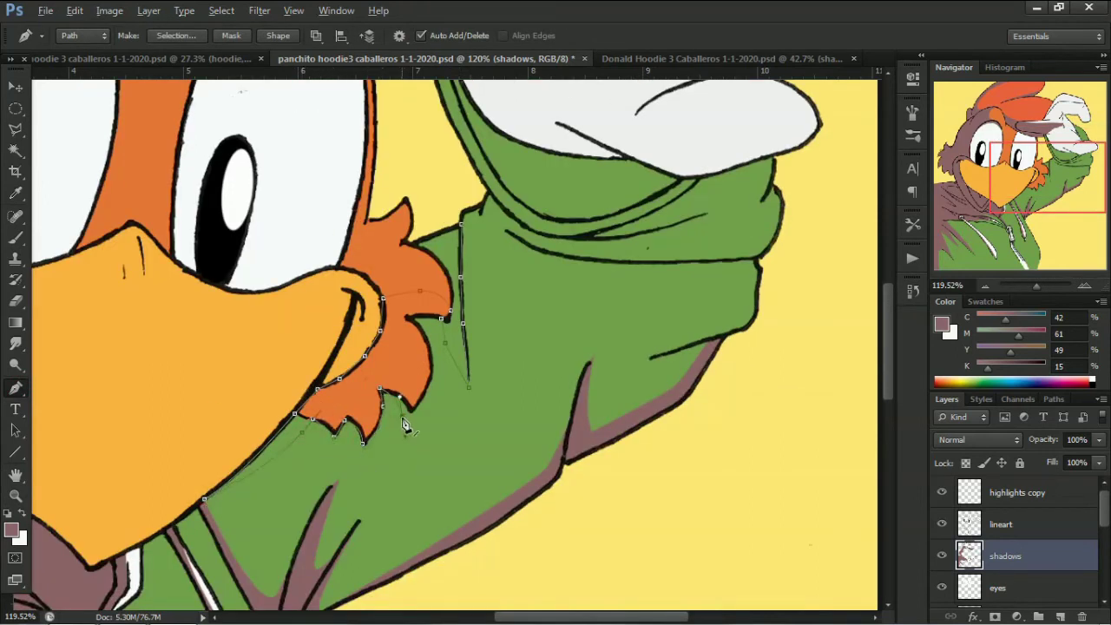
right_click(446, 315)
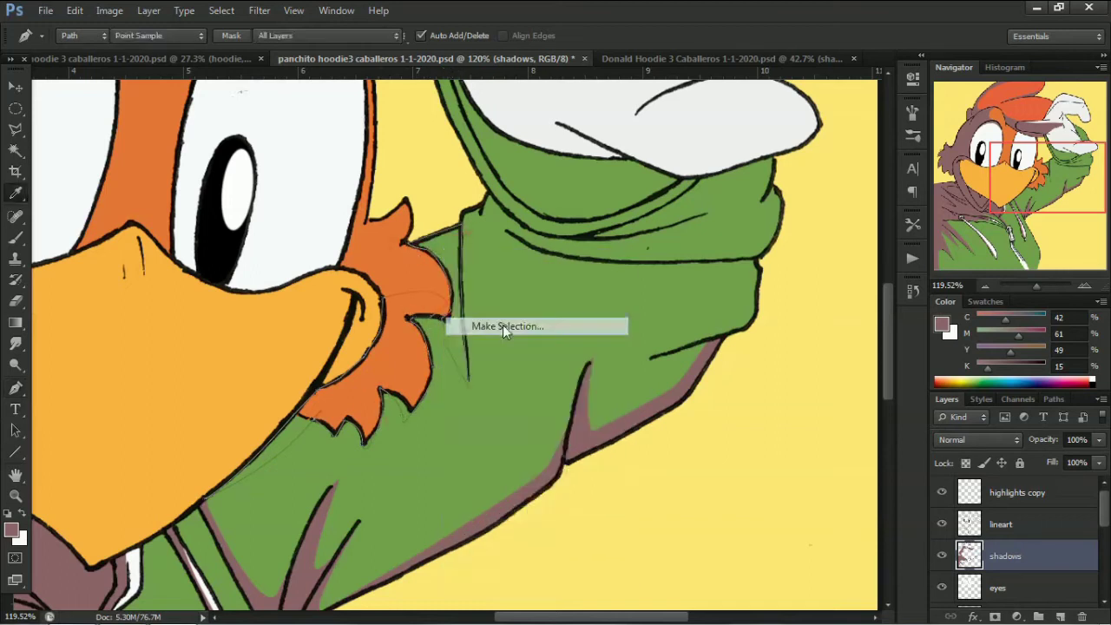
click(503, 324)
key(Return)
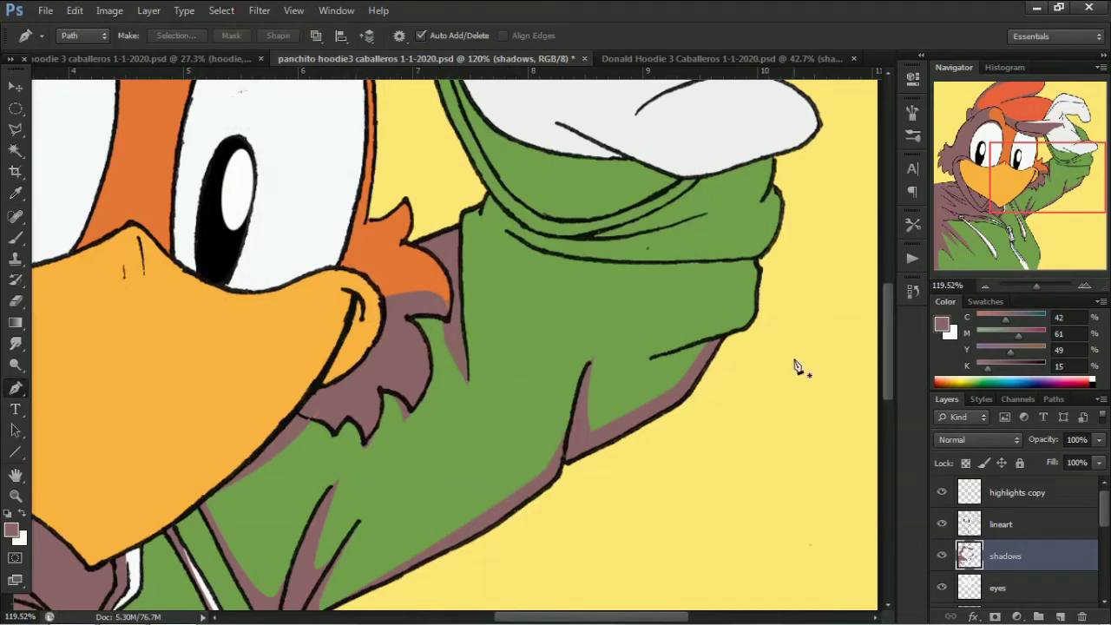
Add a curved mauve shadow on the green shoulder between the beak and the sleeve creases, and deselect it
key(ctrl+0)
drag(453, 404, 469, 404)
click(454, 404)
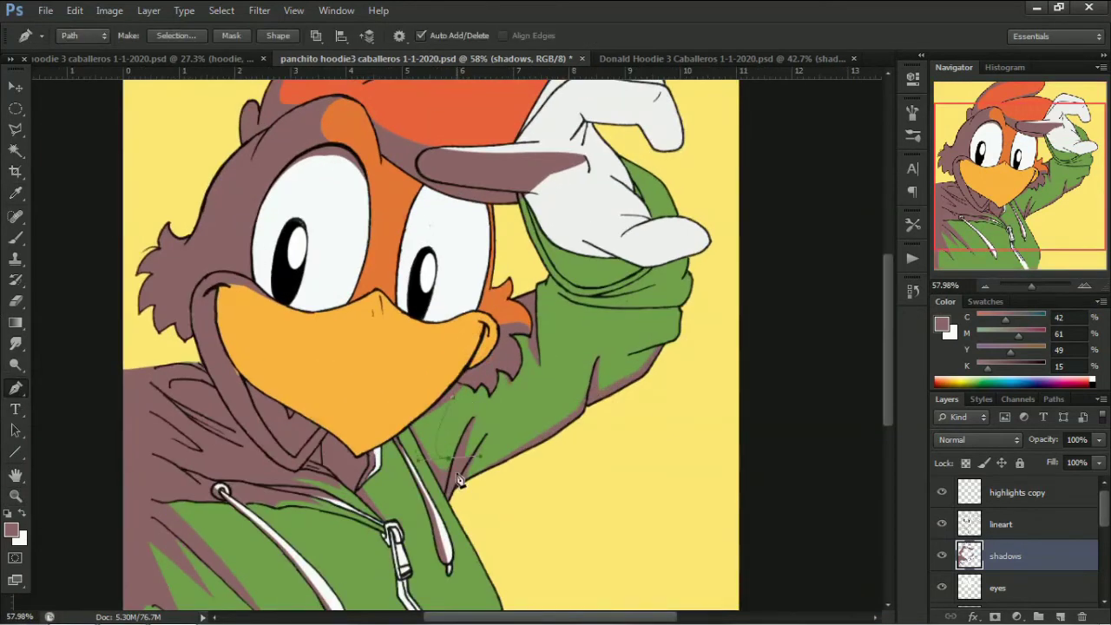
right_click(436, 321)
click(509, 165)
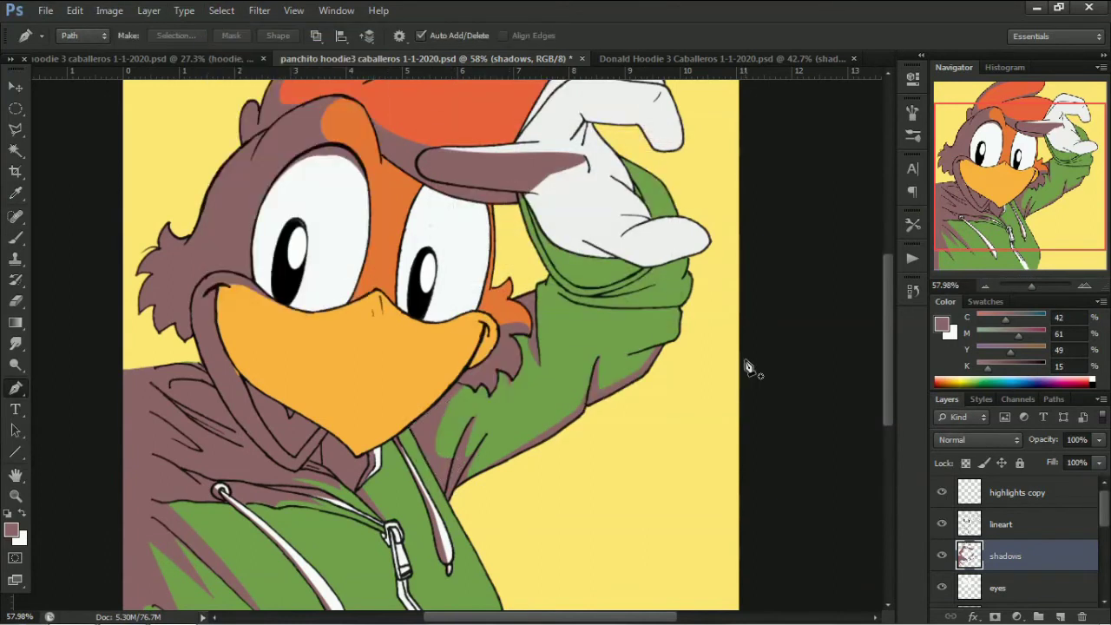
click(275, 408)
click(221, 9)
Outline a small shadow area at the crease under the upper sleeve and convert the path to a selection
scroll(886, 344, down, 1)
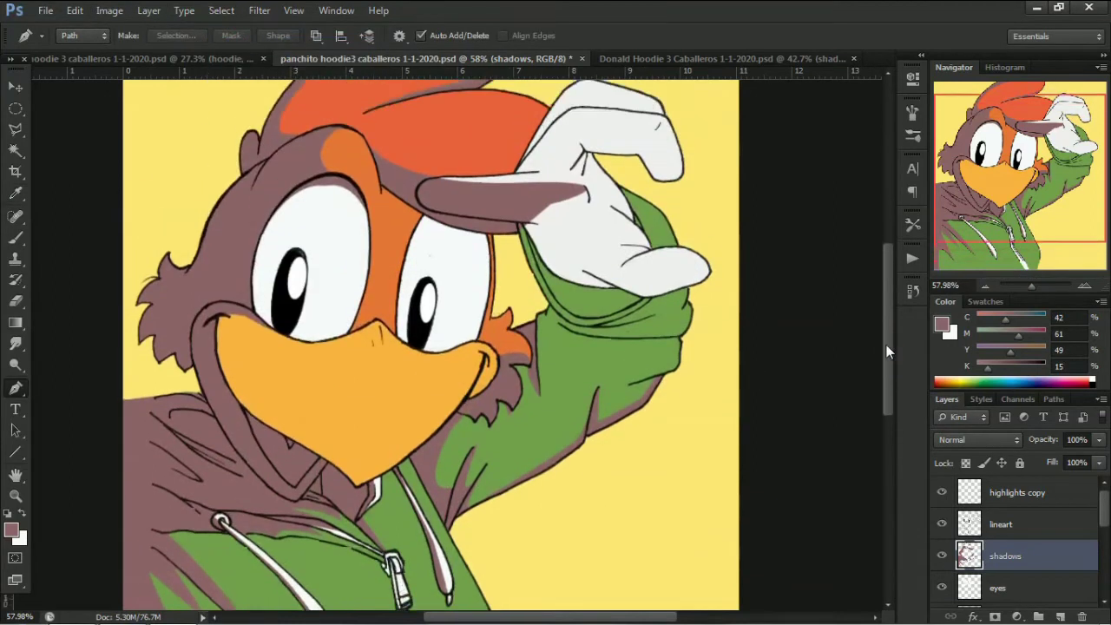
right_click(488, 457)
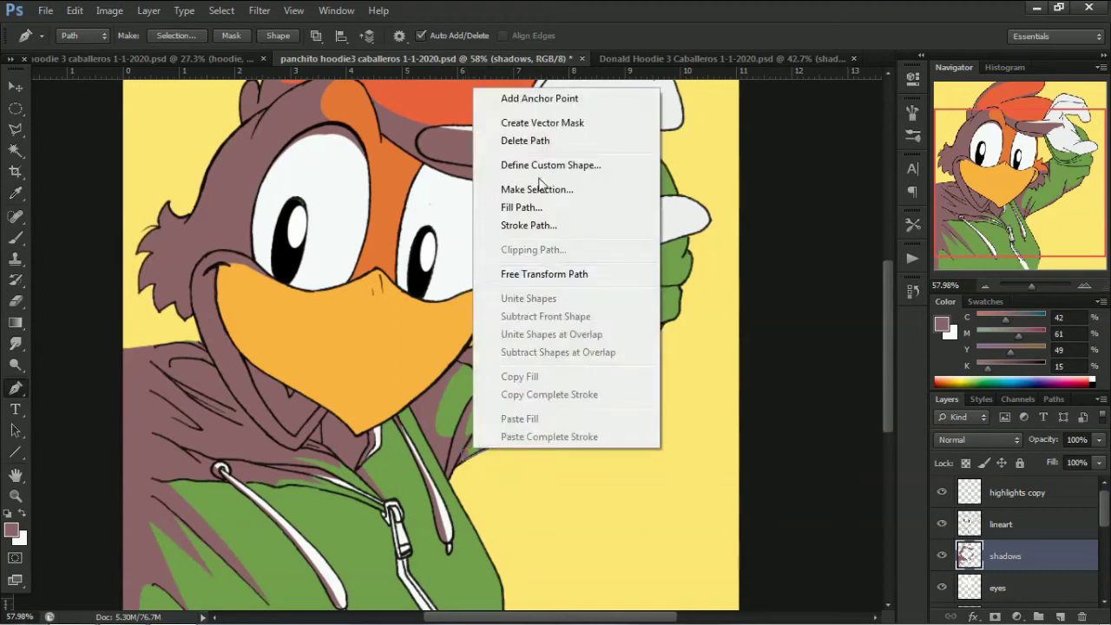
click(521, 139)
Trace a shadow path beneath the long horizontal fold of the sleeve below the glove with the Pen tool
key(z)
click(706, 298)
click(16, 388)
click(459, 443)
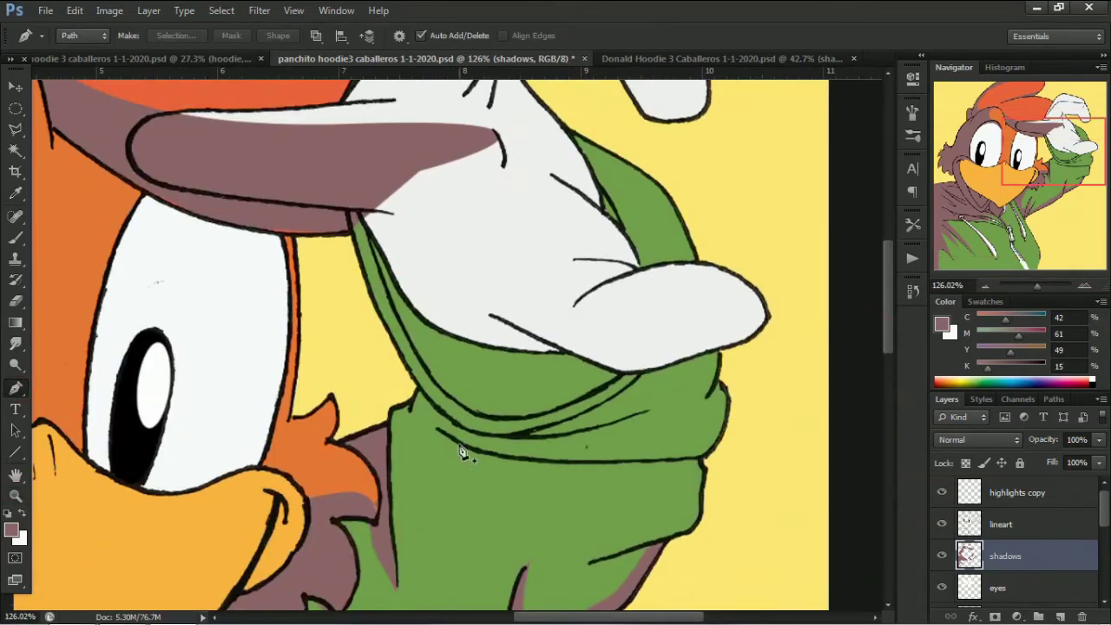
drag(591, 475, 685, 477)
click(461, 446)
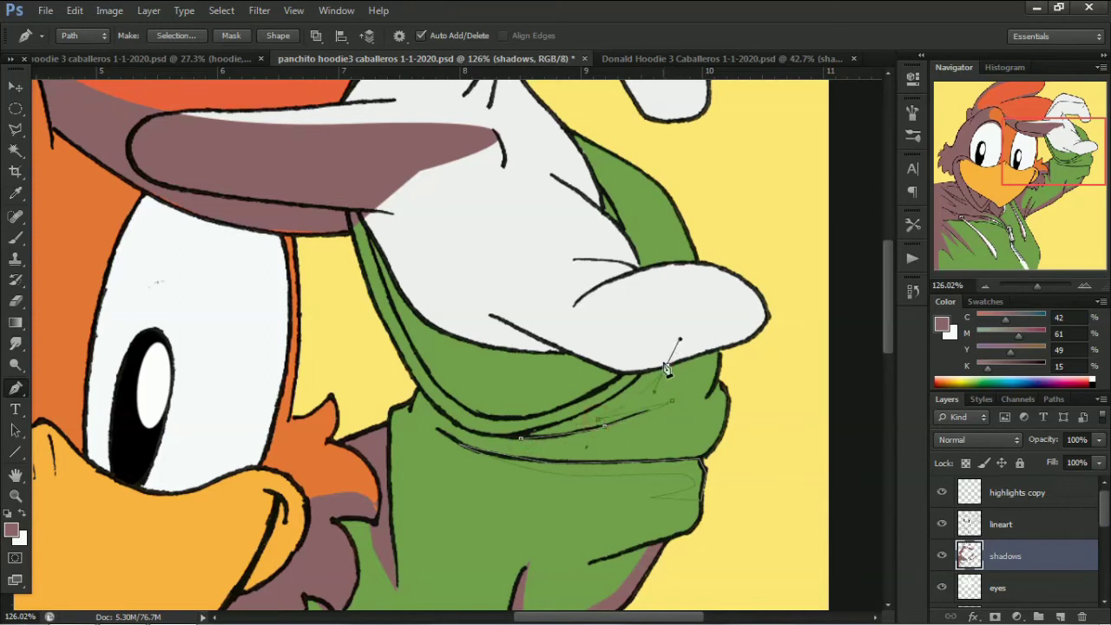
Trace the cuff interior along the glove's lower edge, convert the paths to a selection and fill them with mauve
drag(666, 369, 631, 378)
drag(497, 348, 452, 335)
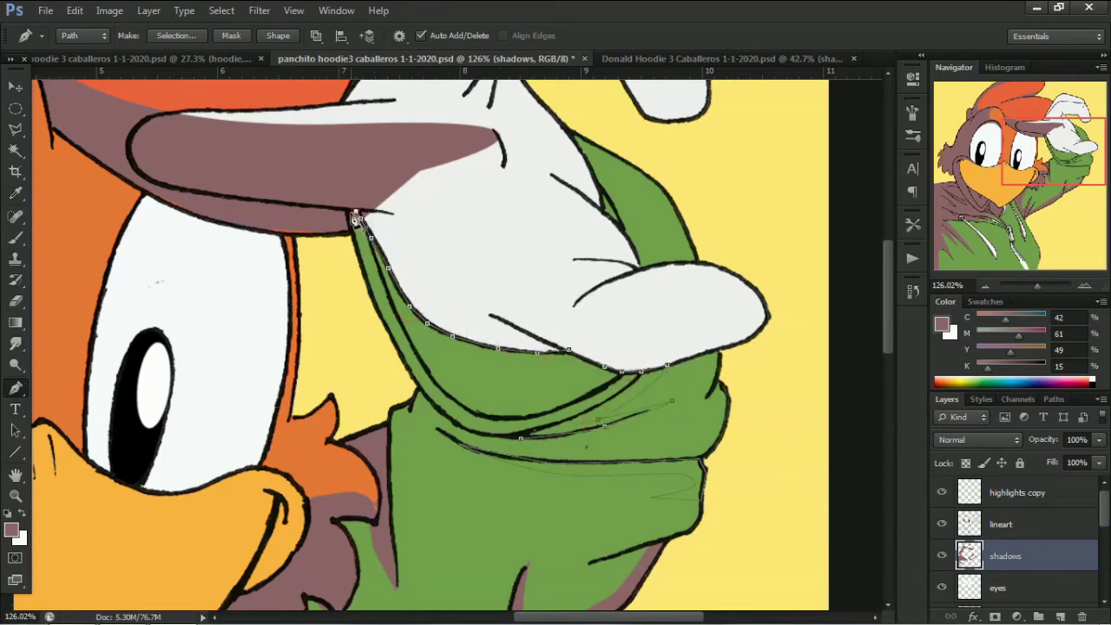
click(402, 358)
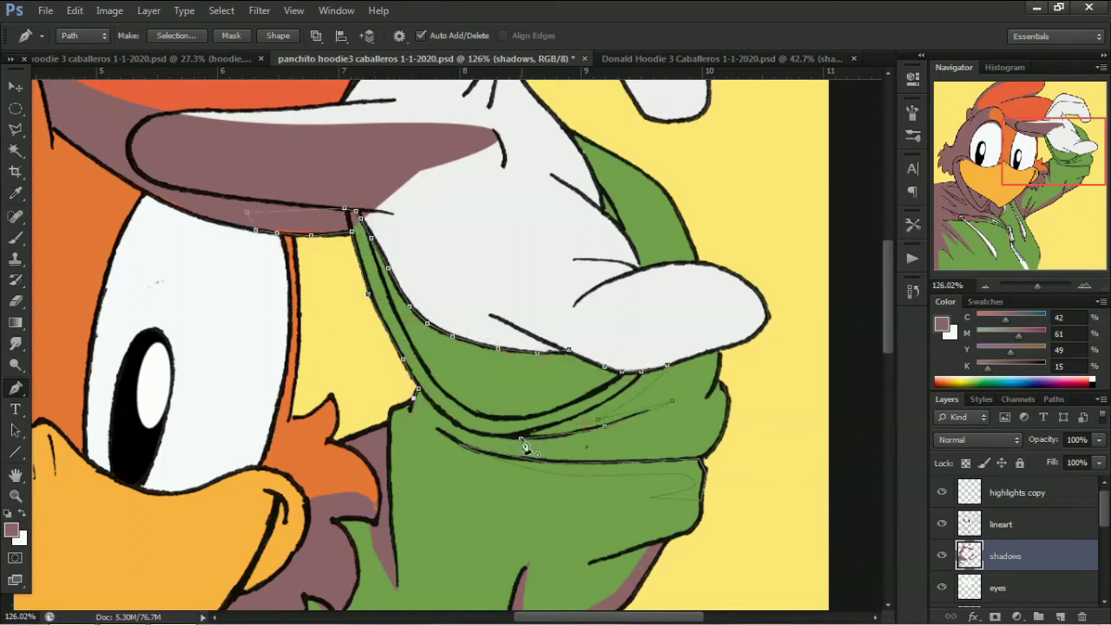
right_click(538, 392)
click(568, 147)
key(Return)
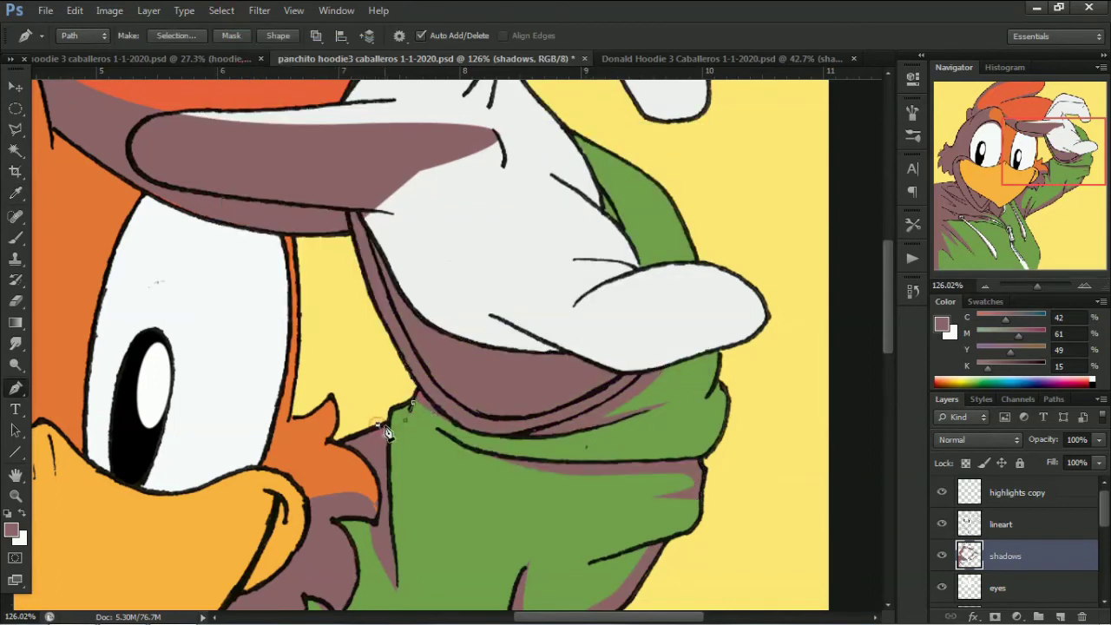
Fill small mauve shadows at the sleeve's corner below the cuff and along the cuff behind the glove, then deselect
right_click(386, 431)
click(434, 112)
click(574, 132)
right_click(587, 165)
click(608, 270)
key(Return)
click(221, 10)
click(223, 42)
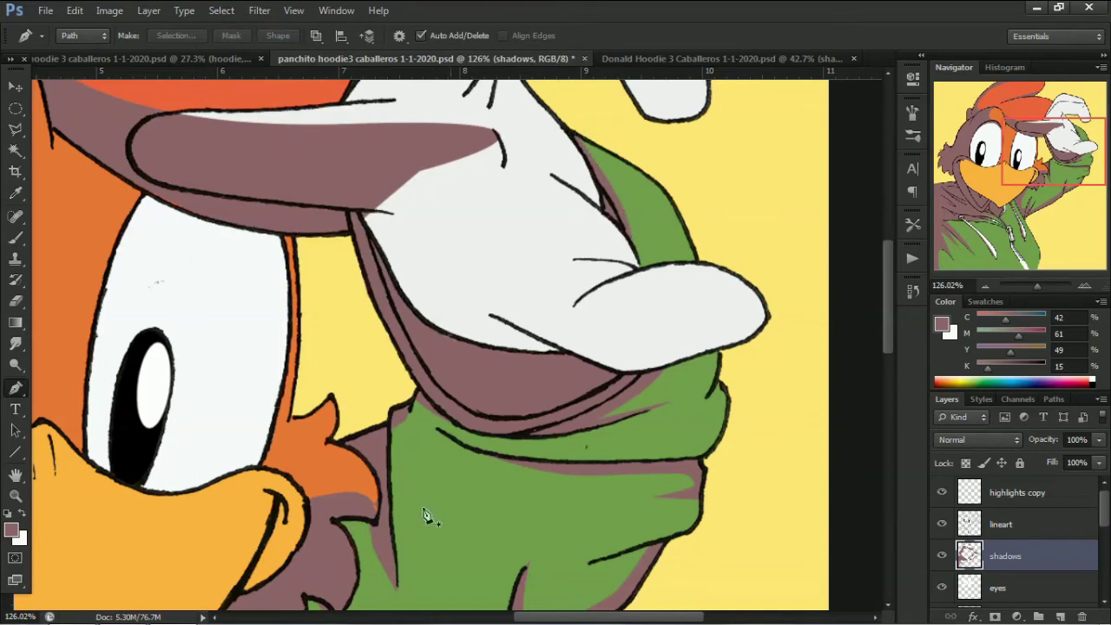
Remove the stray speck on the green sleeve below the glove from the lineart layer using the Polygonal Lasso
key(alt+bracketright)
scroll(525, 328, left, 5)
key(l)
scroll(799, 521, up, 2)
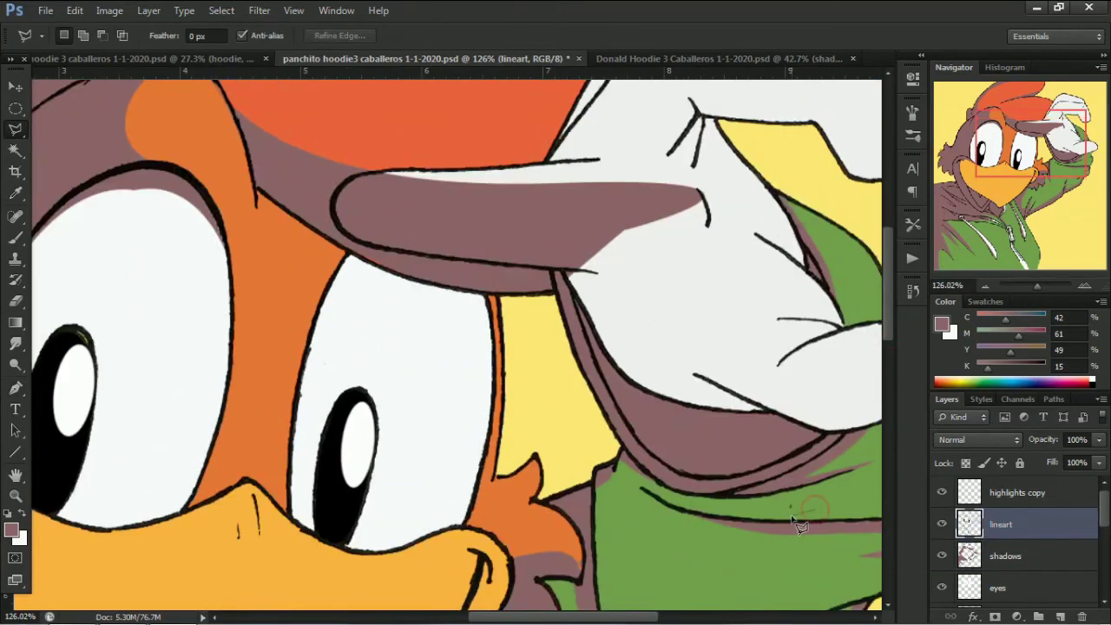
click(1007, 557)
click(1003, 525)
Trace a shadow across the top of the second eye beneath the brow, fill it on the shadows layer and deselect
key(p)
click(258, 184)
drag(504, 315, 496, 303)
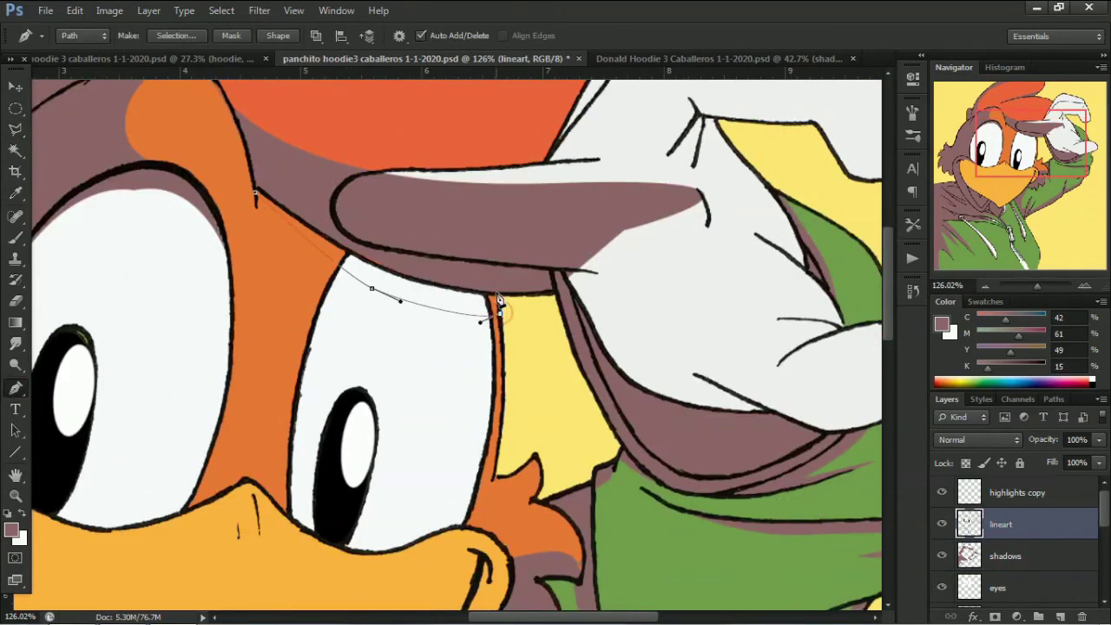
key(alt+bracketleft)
click(222, 10)
click(223, 40)
drag(1036, 285, 1028, 282)
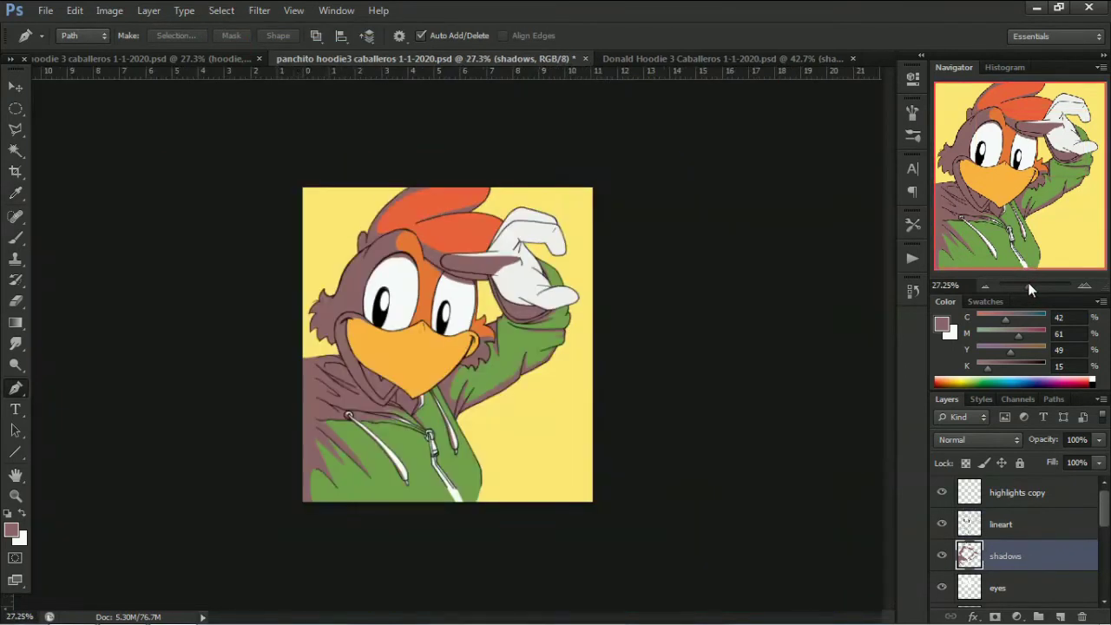
key(z)
drag(468, 303, 561, 322)
key(p)
click(340, 274)
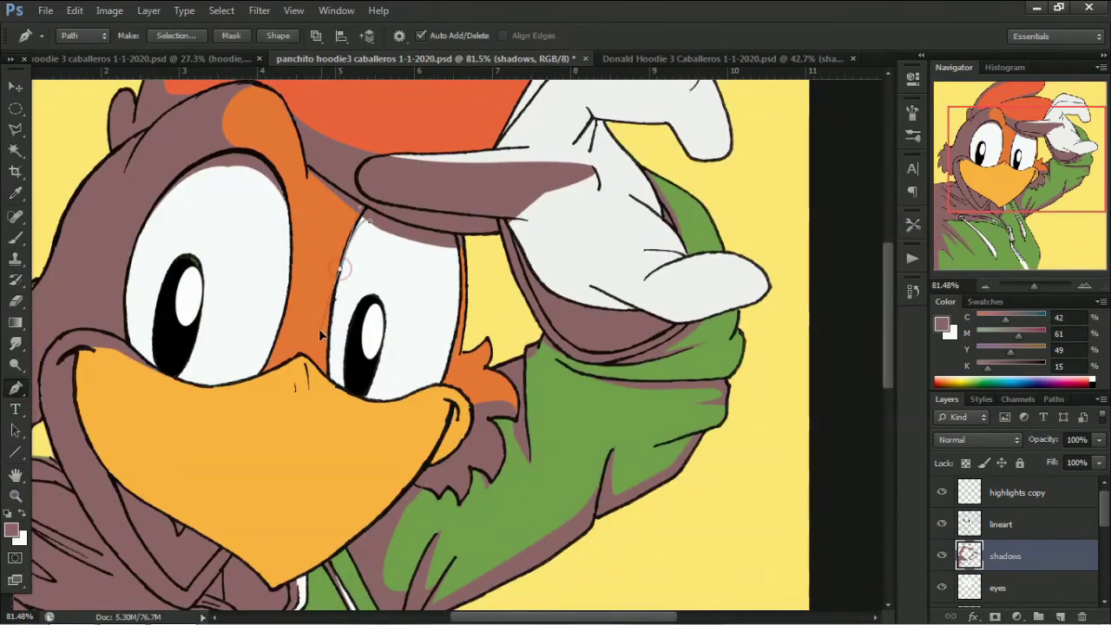
right_click(364, 218)
key(Escape)
Trace shadow paths along the glove's two curled fingers and at the crease where they meet the palm
scroll(830, 241, up, 5)
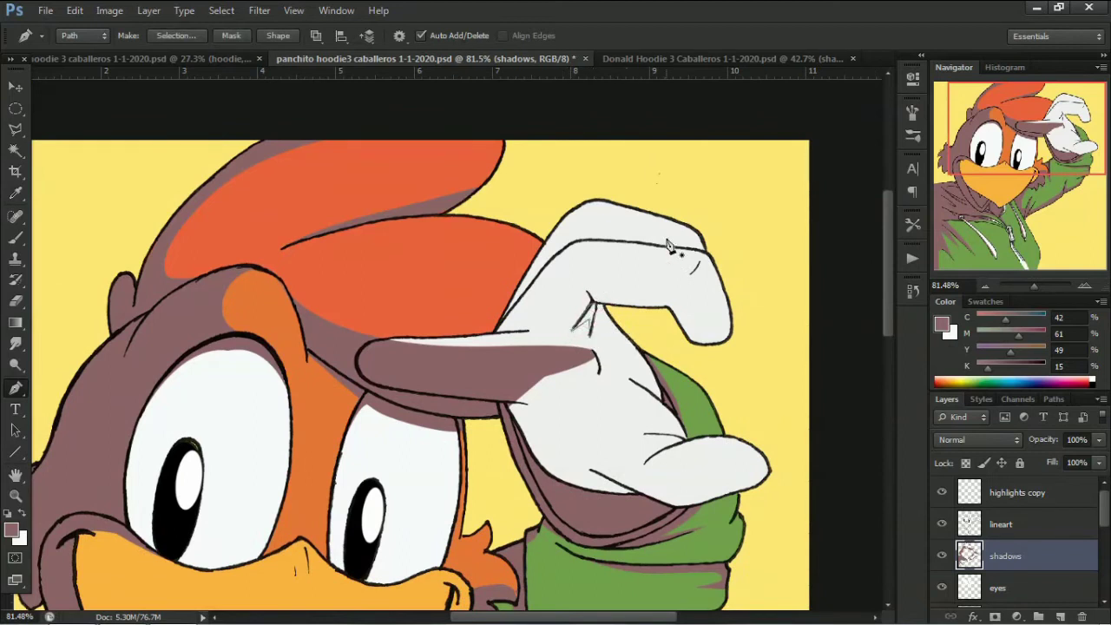
drag(681, 241, 700, 248)
drag(579, 230, 587, 233)
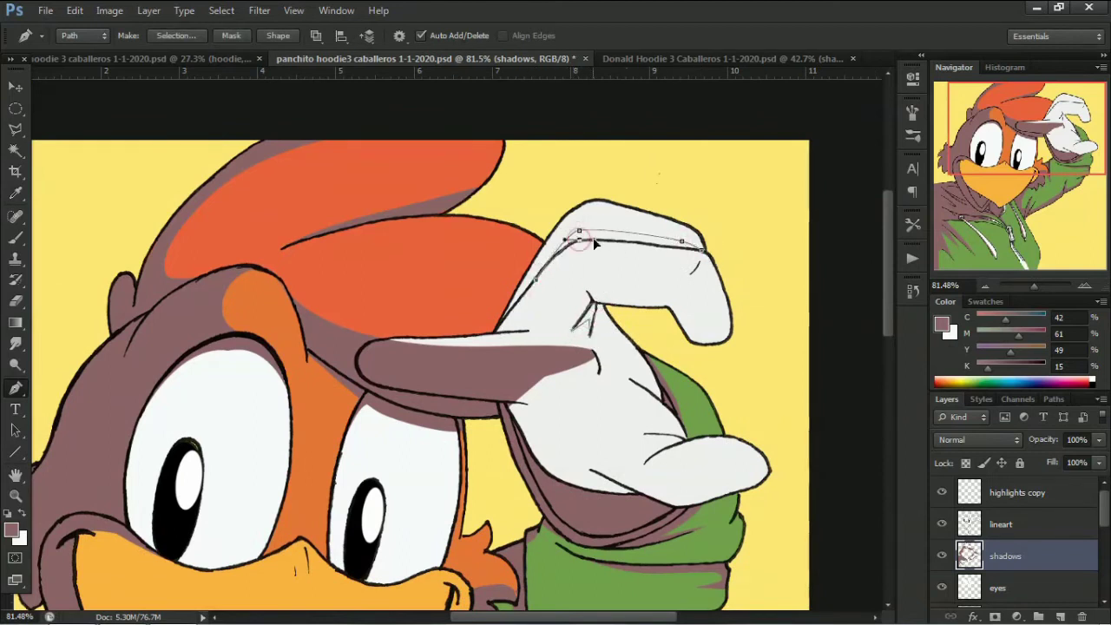
click(707, 346)
click(682, 304)
click(640, 298)
click(585, 286)
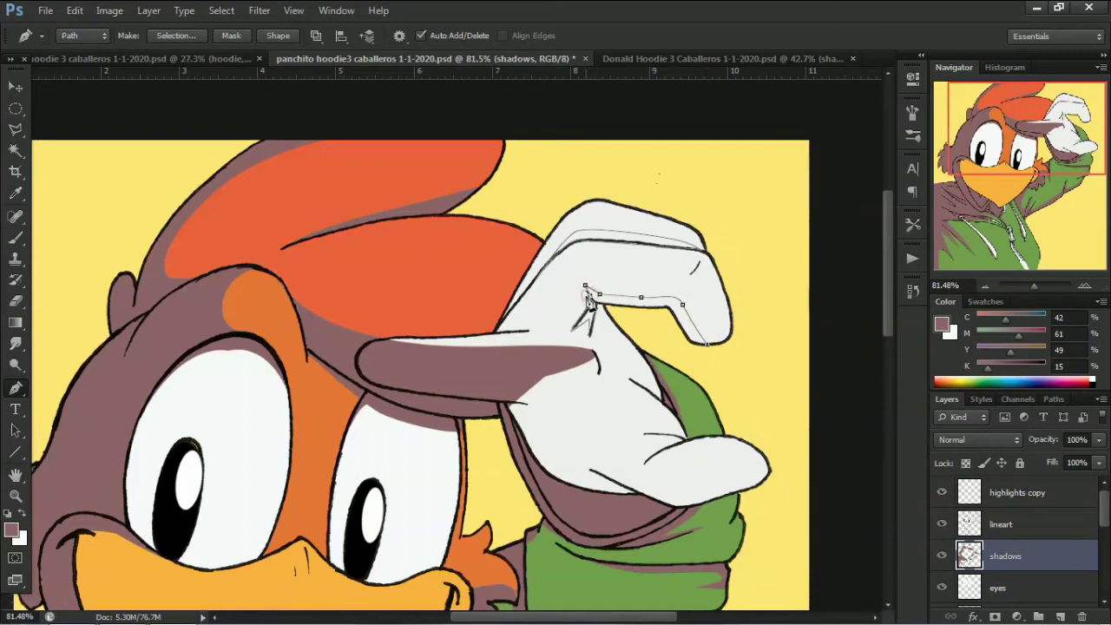
click(586, 289)
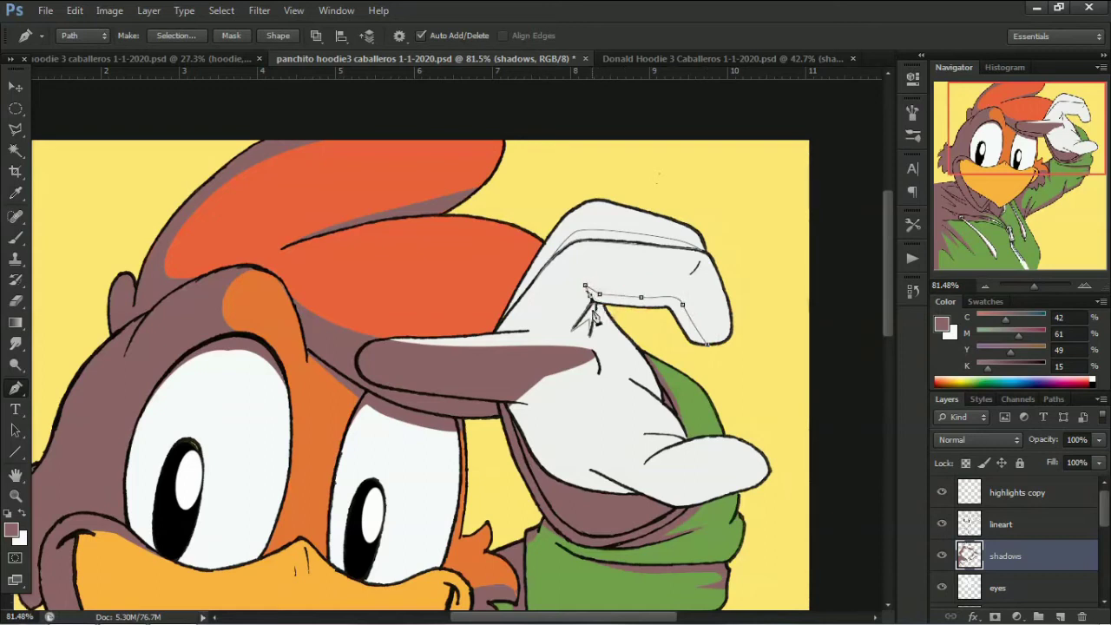
Trace shadows on the thumb's upper edge and the palm's lower edge, fill all glove paths with mauve and deselect
click(639, 434)
drag(676, 452, 652, 453)
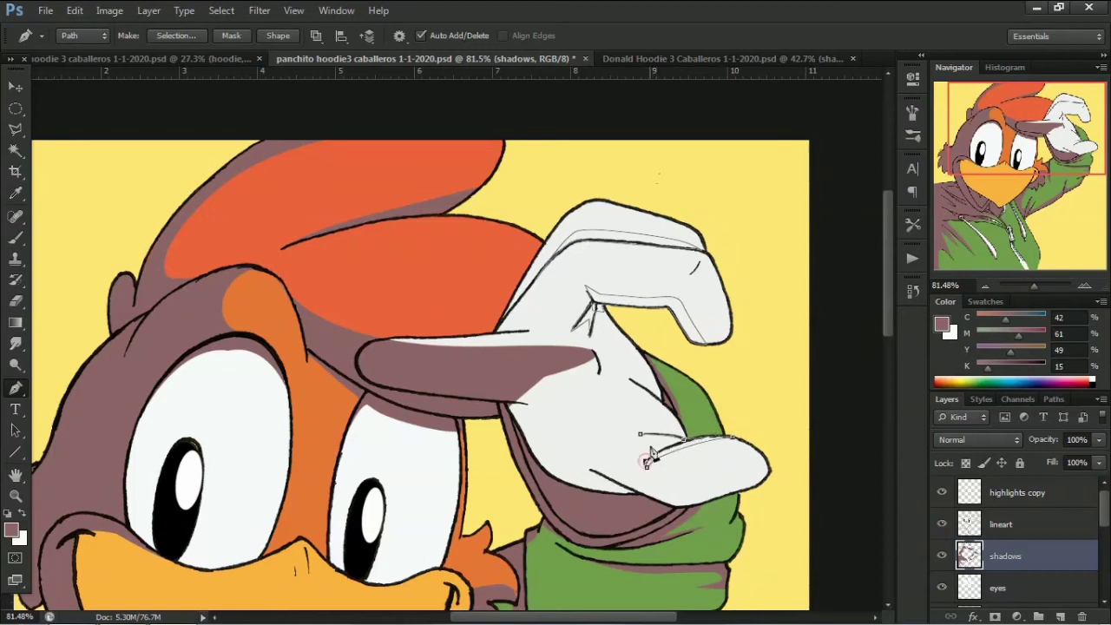
drag(639, 493, 549, 472)
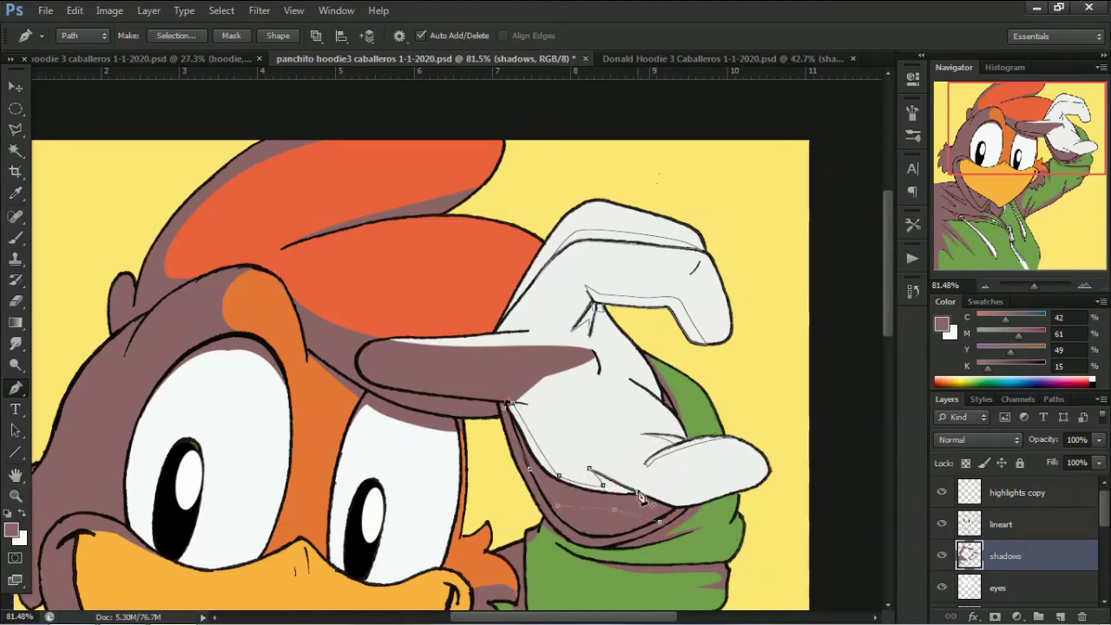
key(ctrl+Return)
key(alt+BackSpace)
key(ctrl+d)
Lasso the glove's extended finger and delete the mauve shadow covering it, then deselect
key(l)
click(559, 399)
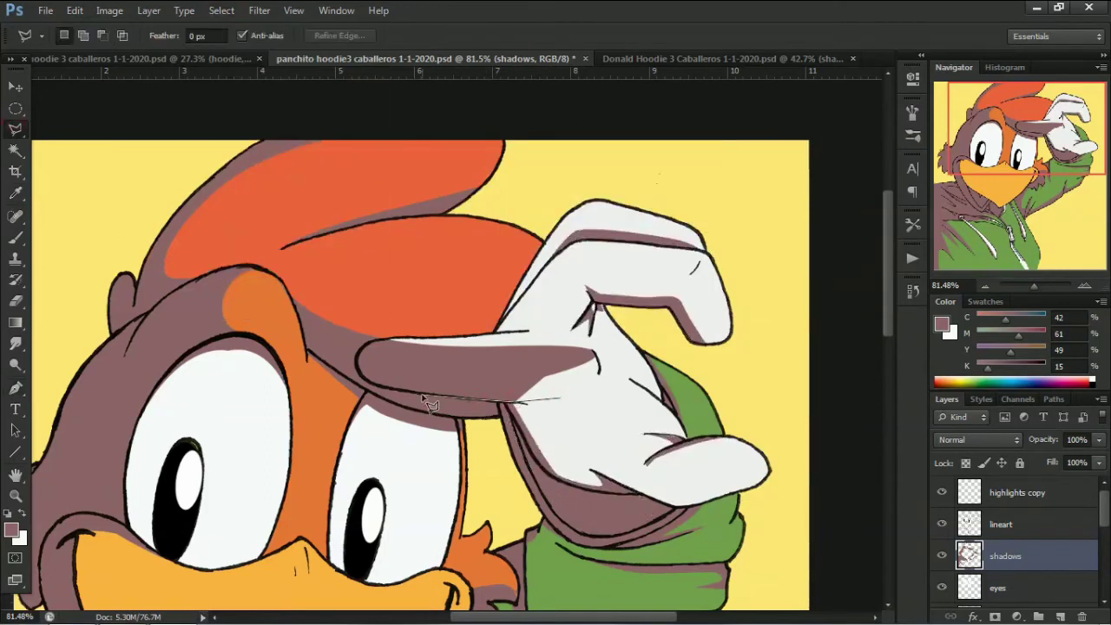
click(359, 348)
click(598, 309)
click(560, 399)
key(Delete)
key(ctrl+d)
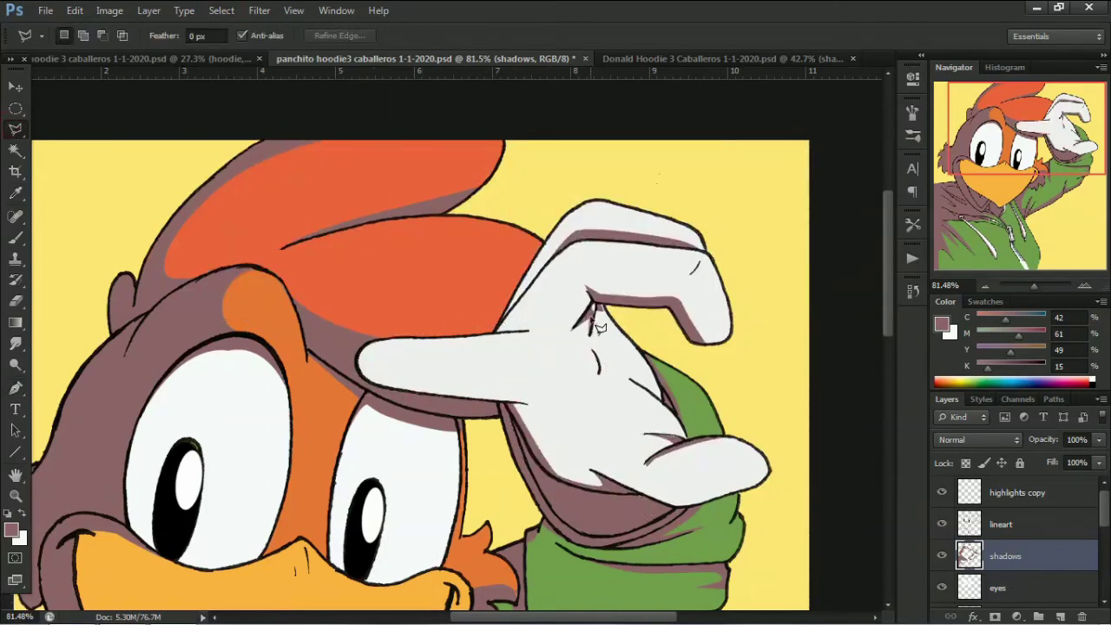
Touch up the shadow edge where the glove's palm meets the cuff using a Pen selection
key(p)
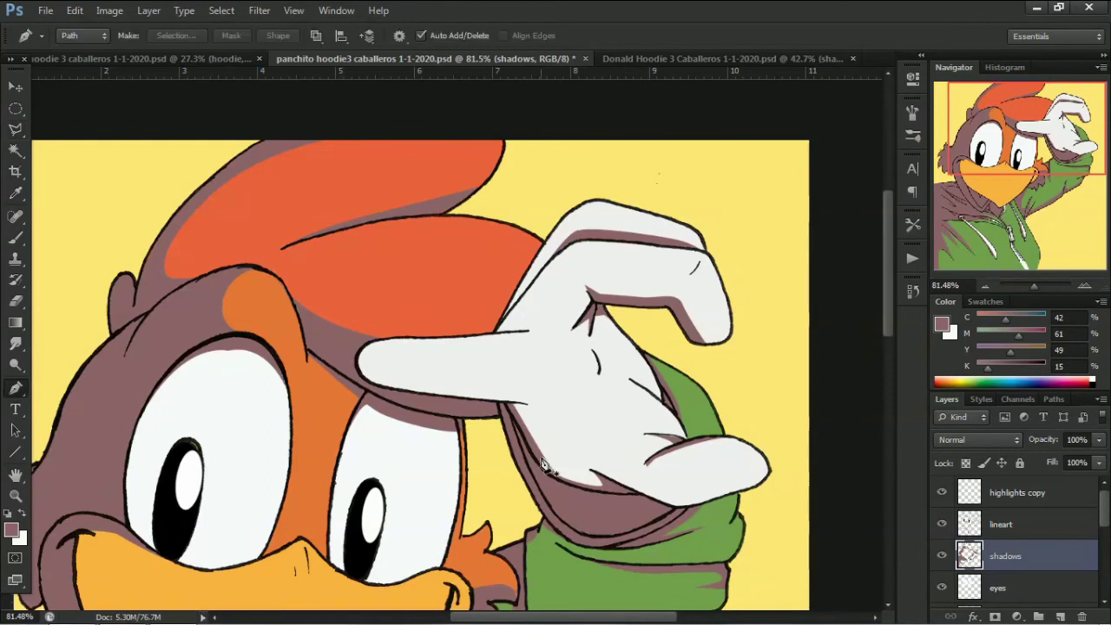
right_click(571, 509)
click(640, 171)
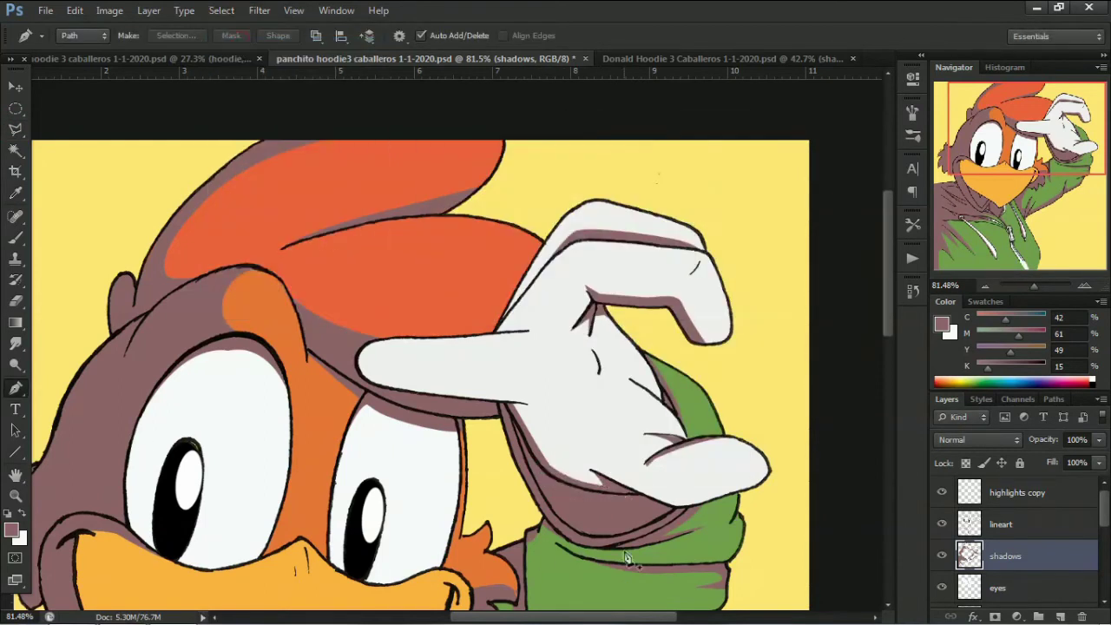
Outline the thumb's upper edge, convert it to a selection, delete the mauve shadow inside it and deselect
click(731, 446)
click(686, 441)
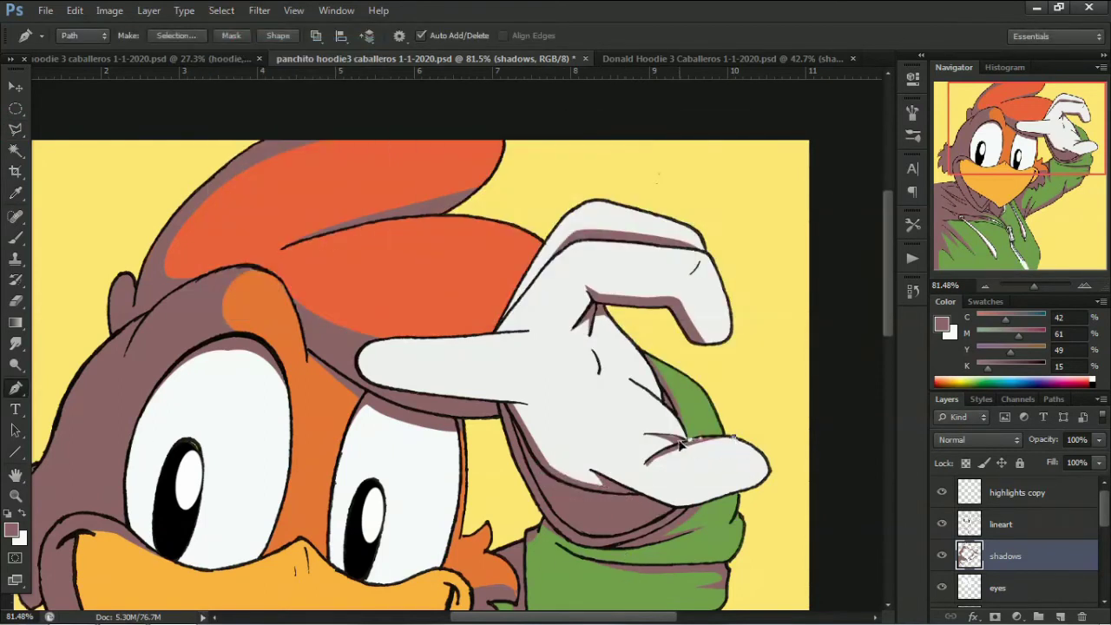
click(647, 464)
right_click(660, 477)
key(Return)
key(Delete)
key(ctrl+d)
Touch up the shadow along the glove thumb's lower edge using a Pen selection, then deselect
click(606, 477)
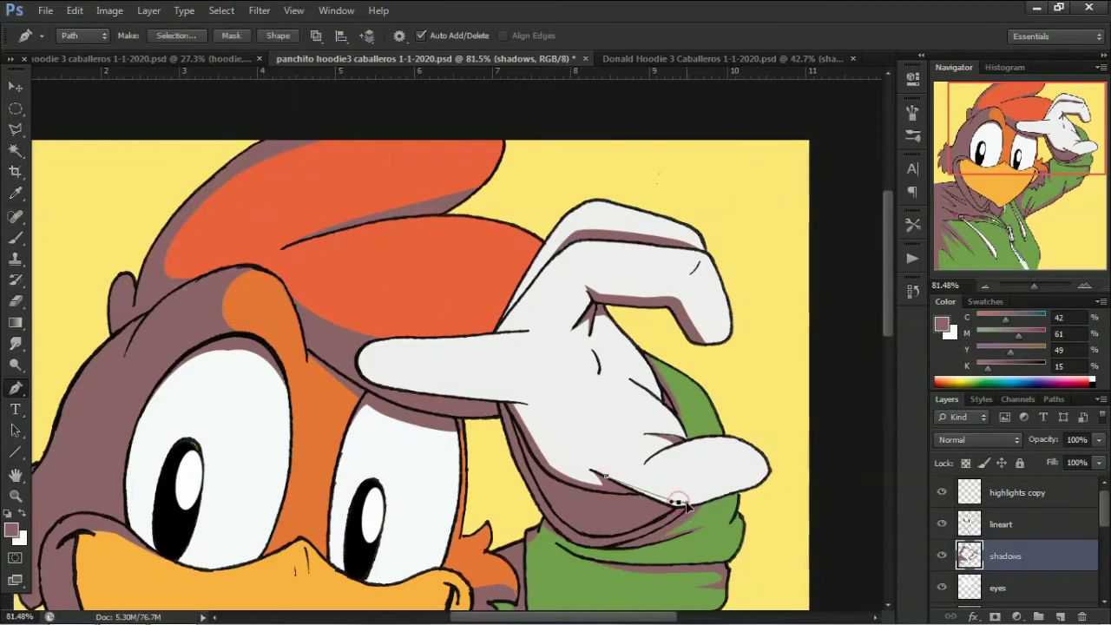
click(678, 502)
click(754, 480)
click(769, 471)
right_click(673, 526)
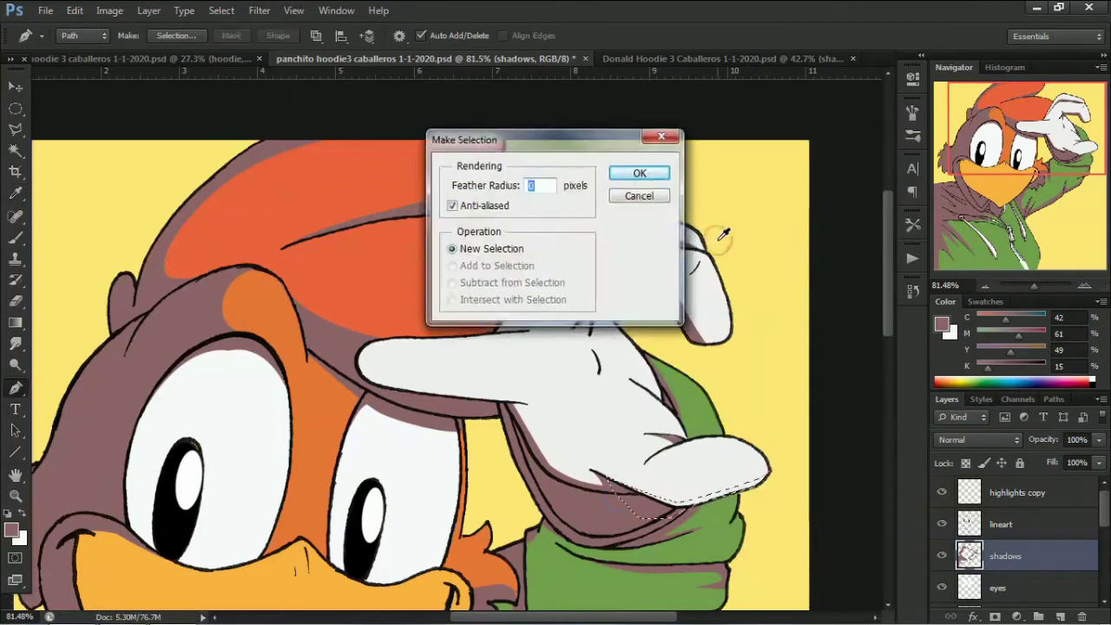
key(Return)
key(Delete)
key(ctrl+d)
Add a thin mauve shadow along the extended finger's lower edge using a Pen selection, deselect and save the document
click(357, 368)
click(409, 385)
click(460, 391)
click(527, 402)
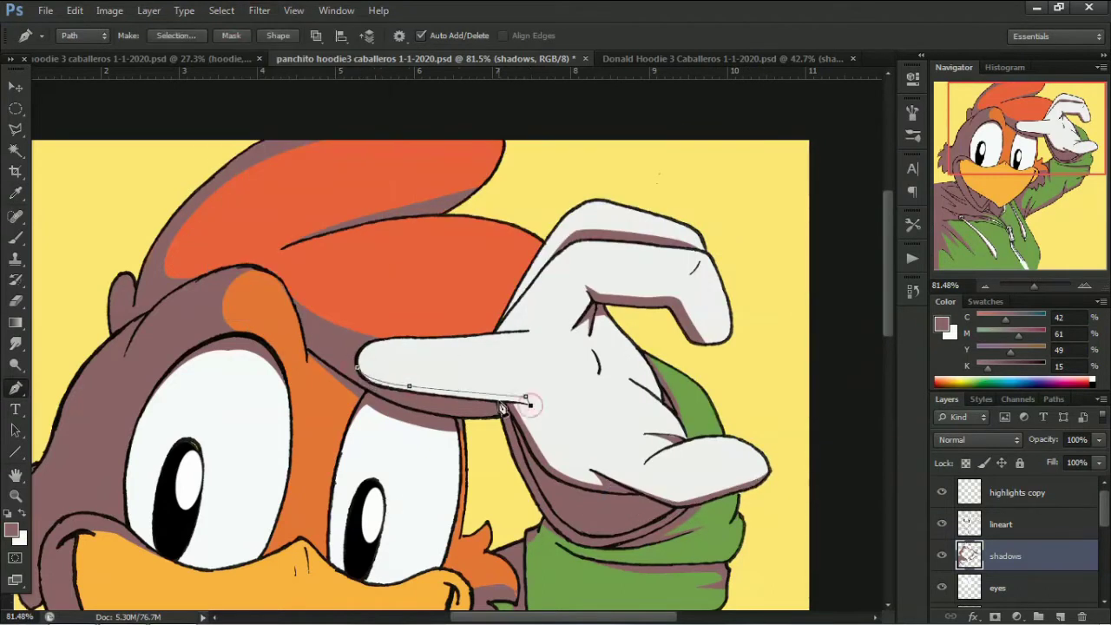
right_click(354, 395)
click(467, 110)
key(Return)
key(Delete)
key(ctrl+d)
key(ctrl+s)
Set Panchito's shadows layer to Multiply blending at 50% opacity
key(l)
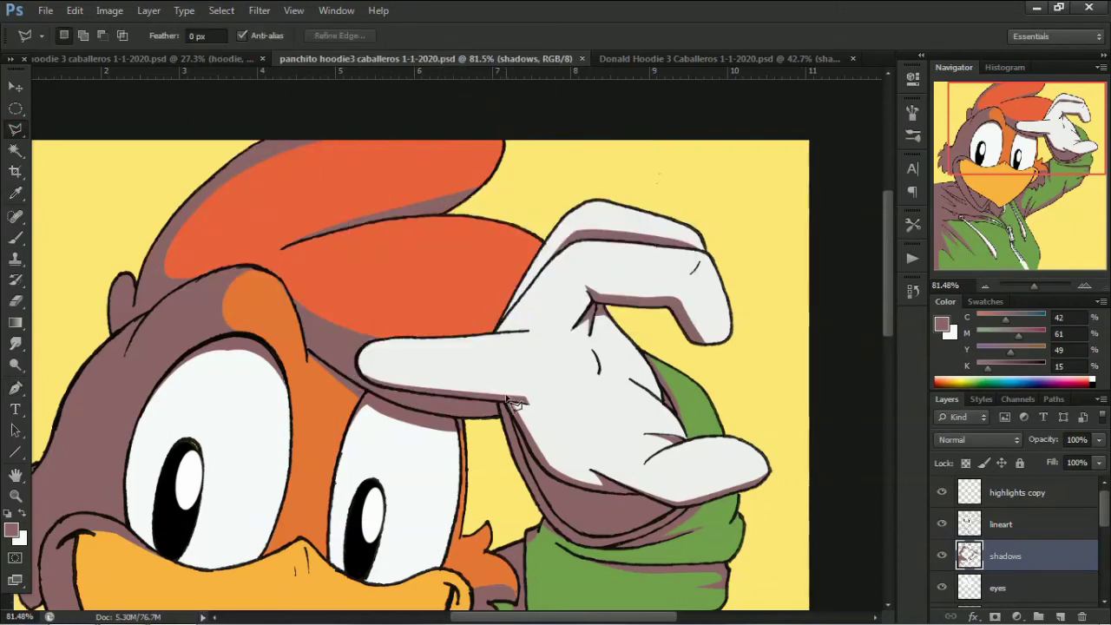
drag(1034, 285, 1029, 280)
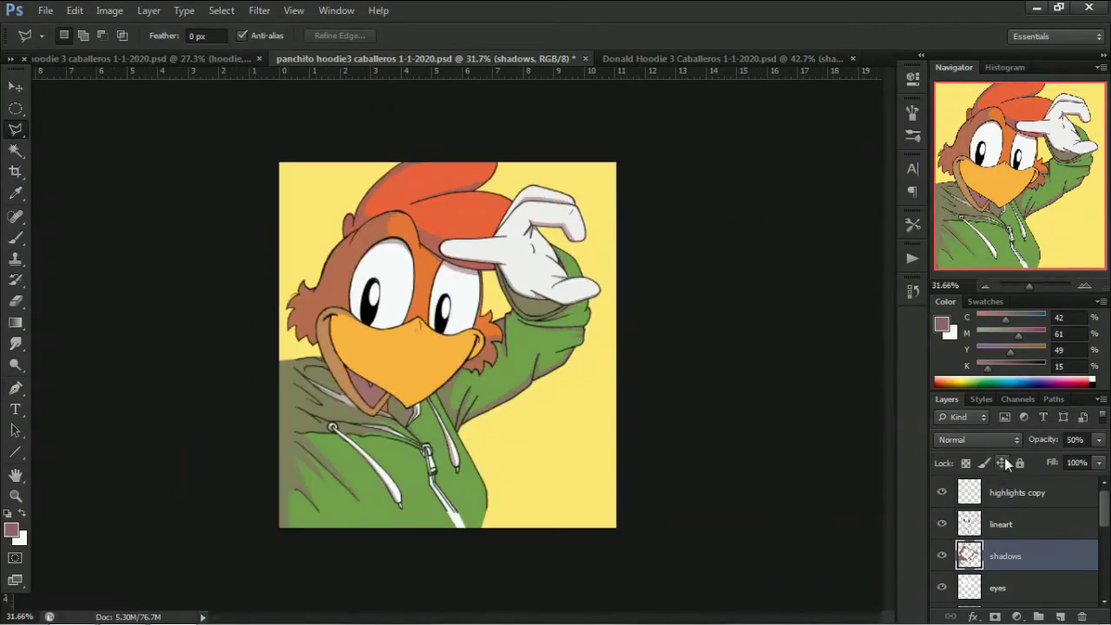
In the Donald document, set the filter layer to Normal at 100% opacity, hide the background and sample the filter's yellow
key(ctrl+Tab)
click(1007, 444)
click(964, 21)
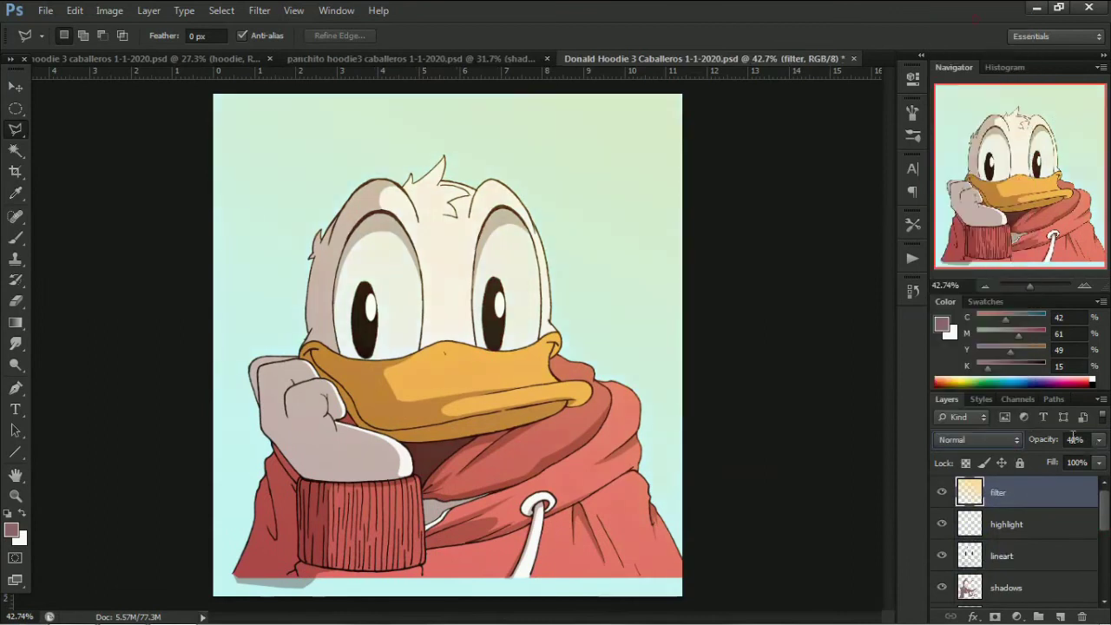
key(0)
scroll(943, 526, down, 5)
click(941, 559)
key(i)
scroll(970, 566, up, 3)
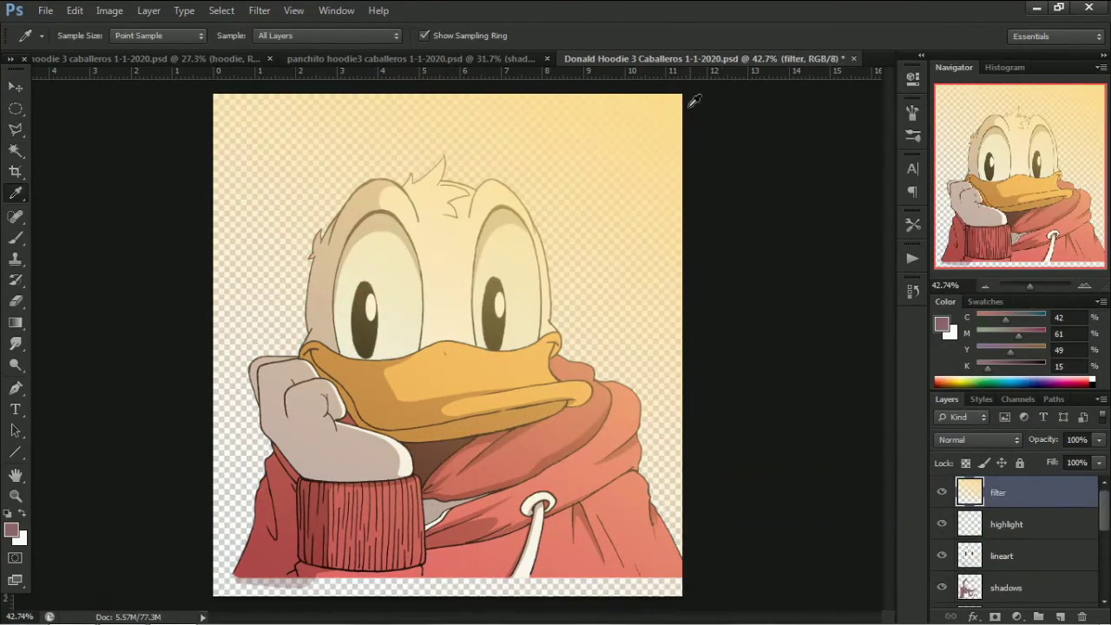
click(687, 99)
Restore Donald's filter layer to Vivid Light at 40% opacity and show the background layer again
key(shift+alt+v)
key(4)
scroll(955, 538, down, 3)
click(941, 561)
scroll(940, 538, up, 3)
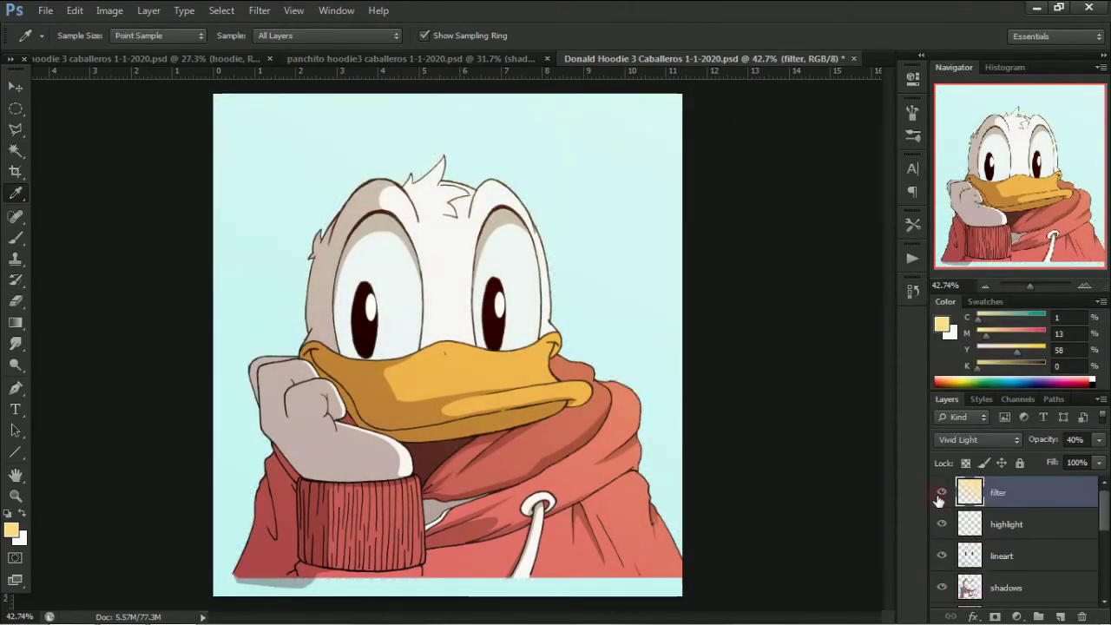
In the Panchito document, add a layer named filter above the highlights copy layer and make it active
key(ctrl+shift+Tab)
click(944, 506)
key(b)
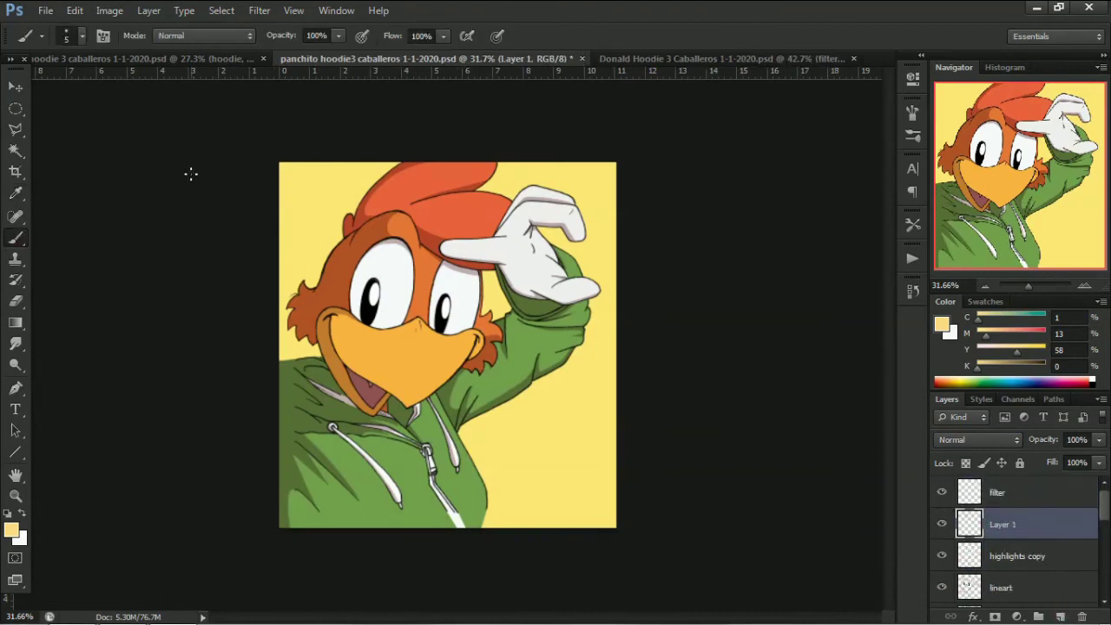
click(998, 492)
Try a yellow gradient on Panchito's filter layer with Vivid Light blending at 40% opacity
key(g)
click(979, 439)
click(955, 261)
key(4)
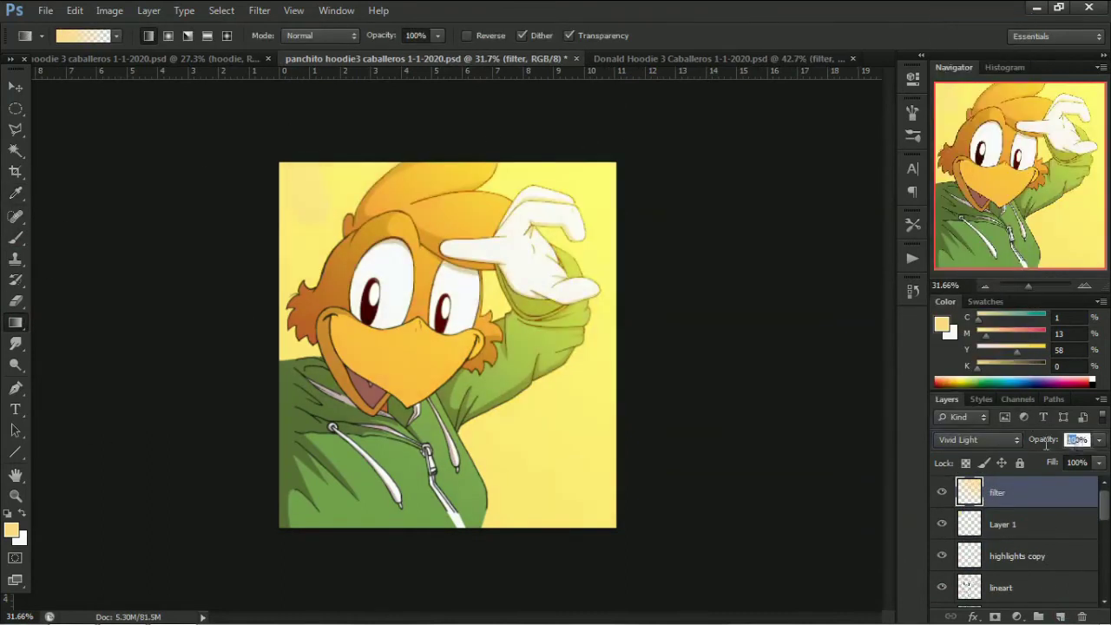
key(ctrl+t)
key(Return)
Choose a light orange foreground (C 0, M 43, Y 61, K 0) and draw a diagonal gradient across the filter layer
key(i)
click(11, 531)
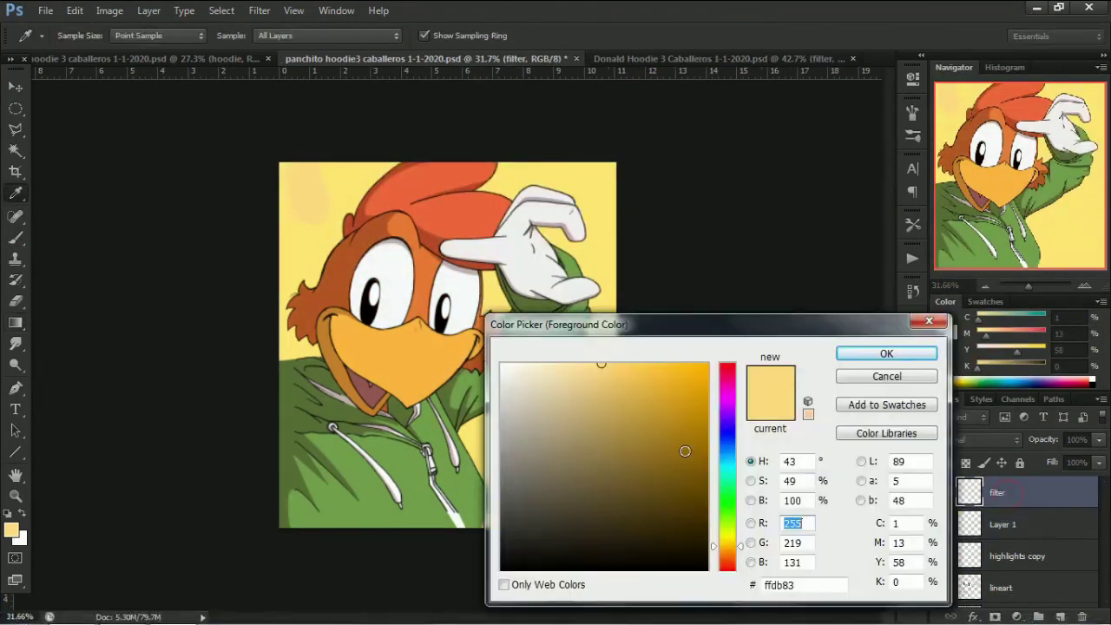
click(617, 366)
click(887, 353)
drag(291, 169, 608, 521)
Try Lighten blending on the orange filter layer and set its opacity to 40%
click(979, 439)
click(974, 330)
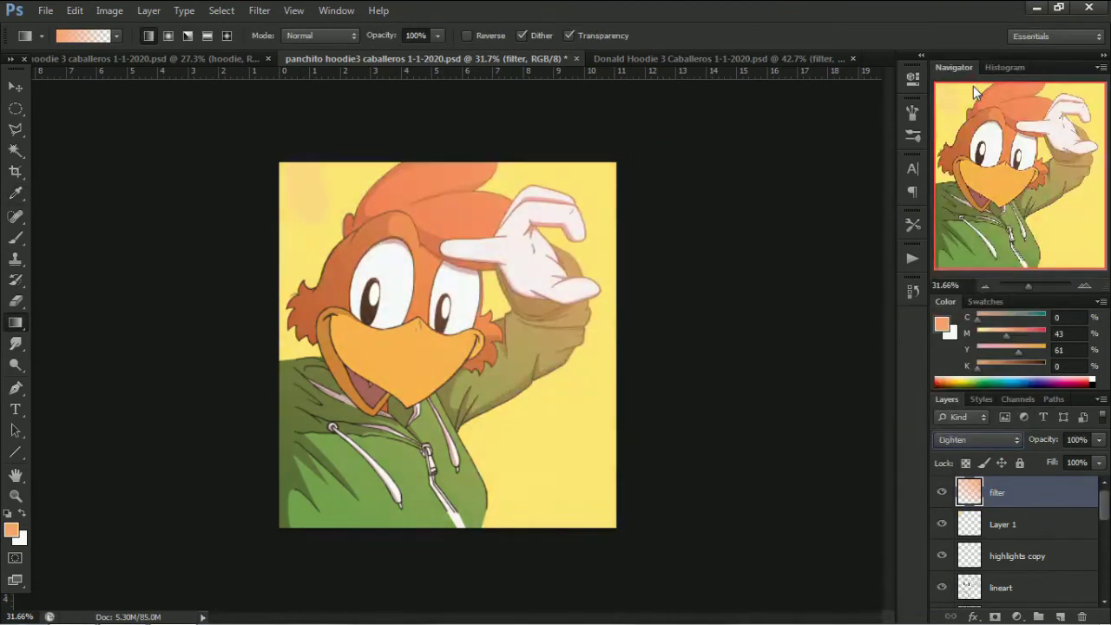
key(4)
Compare the other open drawings, return to the Panchito document and delete the unused Layer 1
click(649, 59)
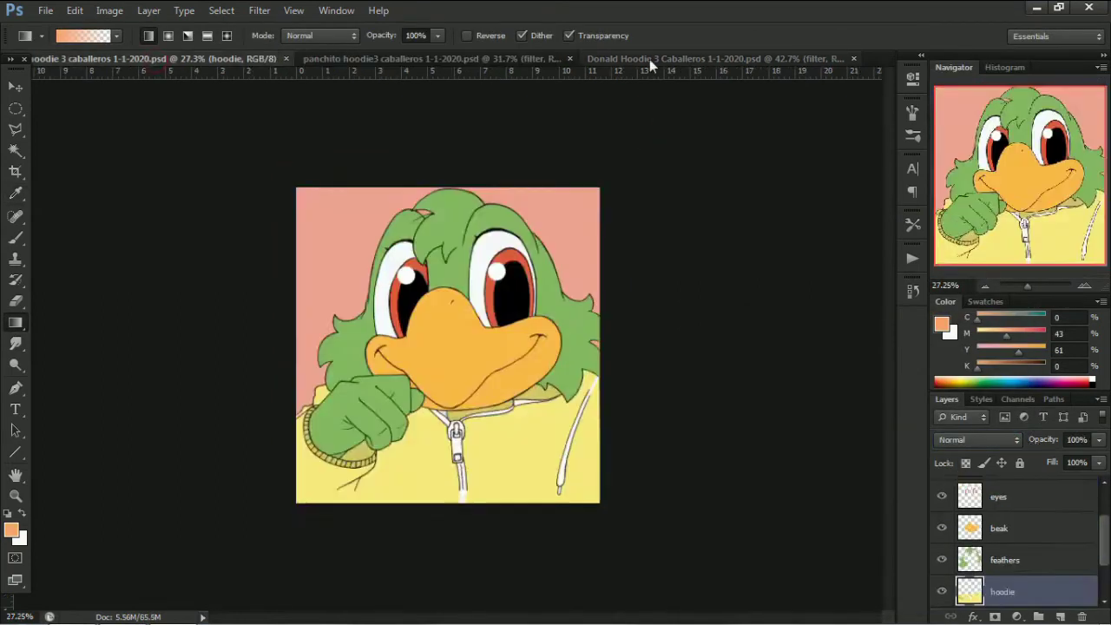
click(355, 59)
click(1002, 525)
key(Delete)
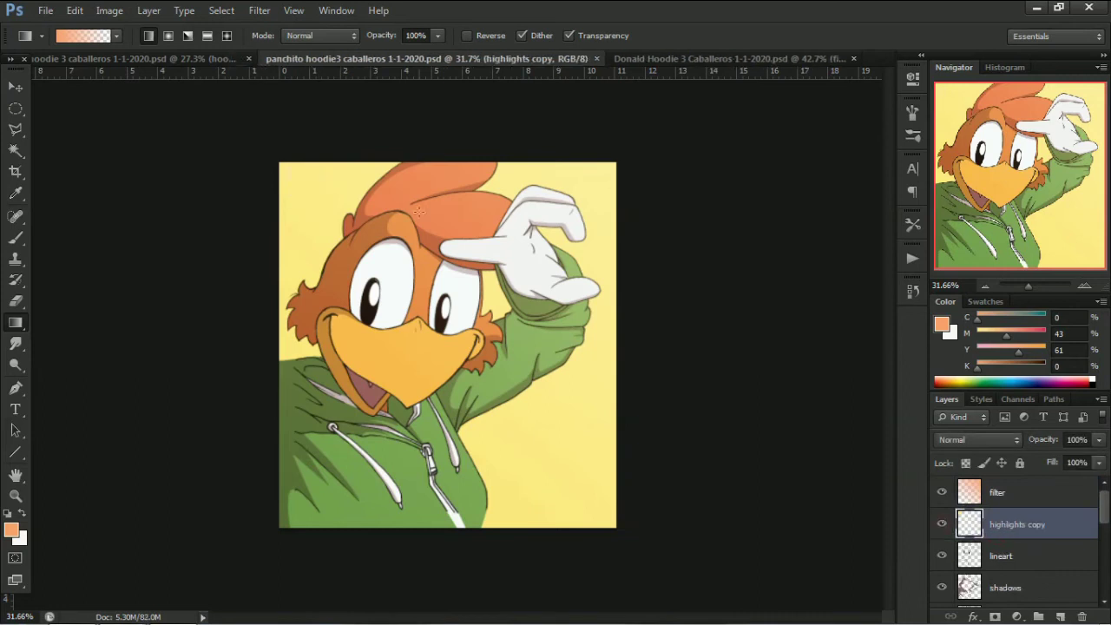
Make the shadows layer active and sample its mauve from Panchito's shaded cheek feathers
click(1006, 587)
key(i)
click(300, 289)
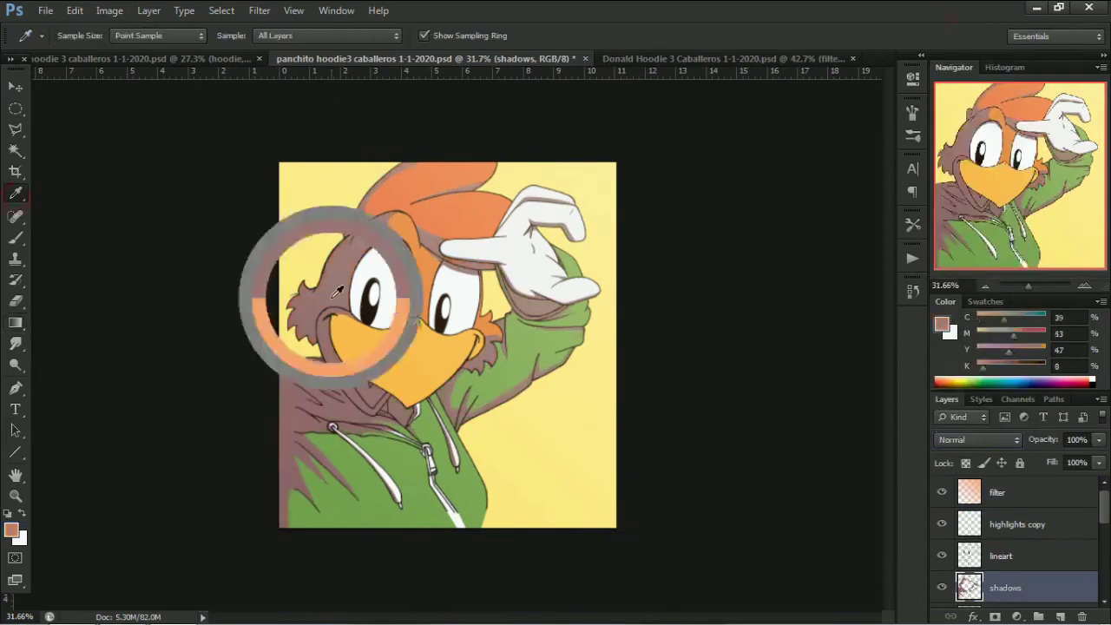
Outline a wider shadow along the glove palm's lower edge, fill it with the sampled mauve and deselect
key(z)
click(531, 263)
key(p)
drag(443, 310, 465, 313)
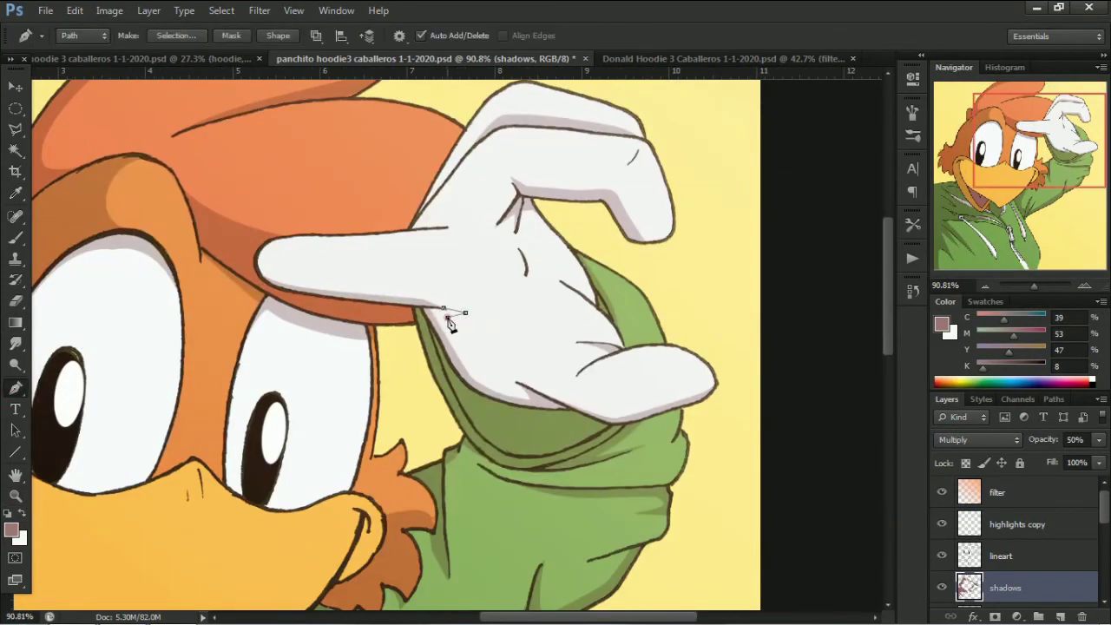
click(482, 371)
drag(527, 385, 541, 401)
key(ctrl+Return)
key(alt+BackSpace)
key(ctrl+d)
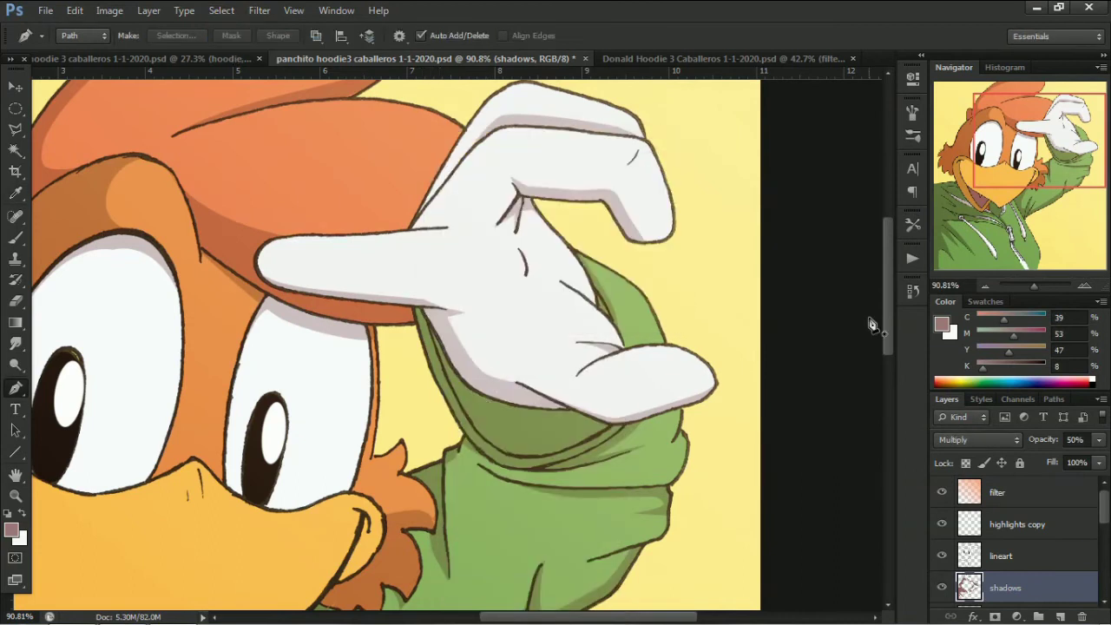
Outline a shadow along the glove thumb's lower edge, fill it with mauve and deselect
click(532, 388)
drag(618, 415, 632, 413)
drag(707, 388, 709, 388)
right_click(564, 407)
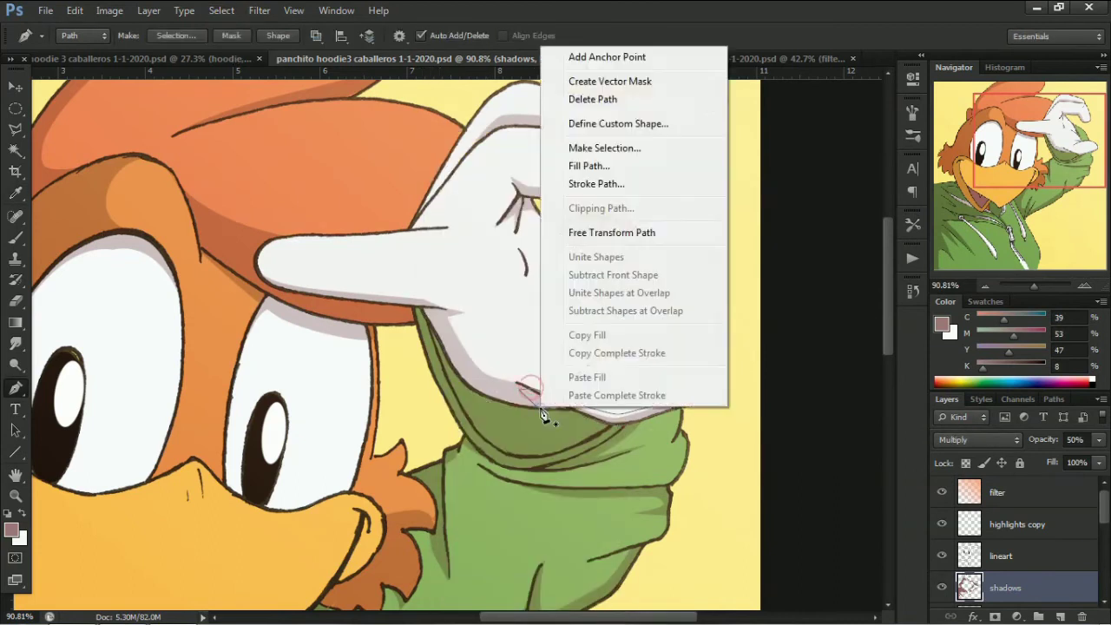
key(ctrl+Return)
click(222, 10)
key(Escape)
key(alt+BackSpace)
key(ctrl+d)
Outline the underside of the glove's extended finger, fill it with the mauve shadow and deselect
click(256, 263)
click(314, 284)
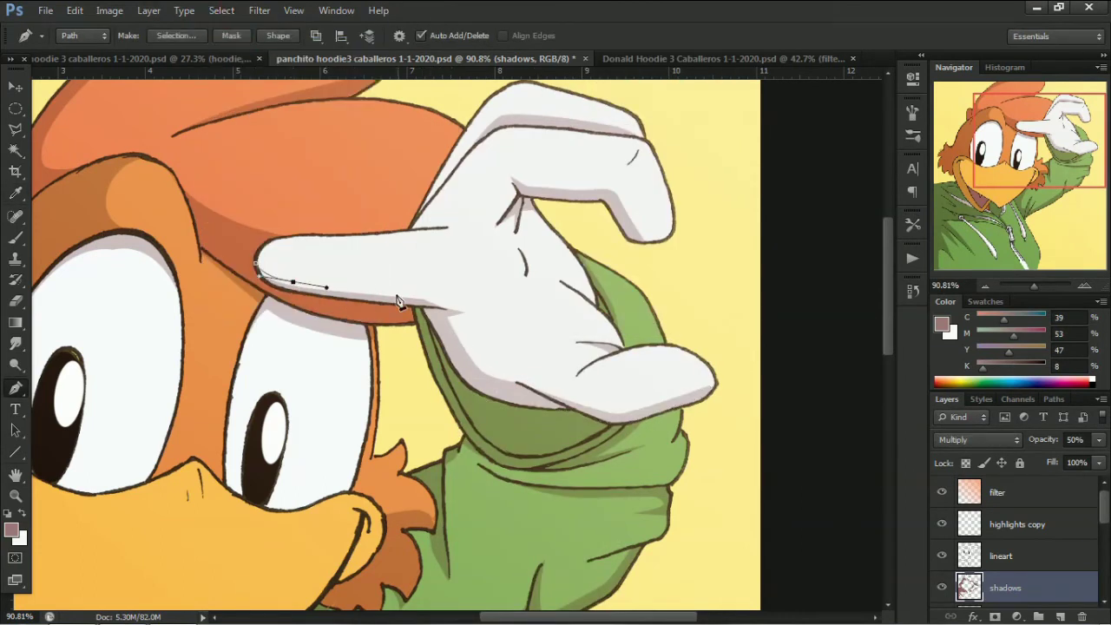
click(429, 304)
key(ctrl+Return)
key(alt+BackSpace)
key(ctrl+d)
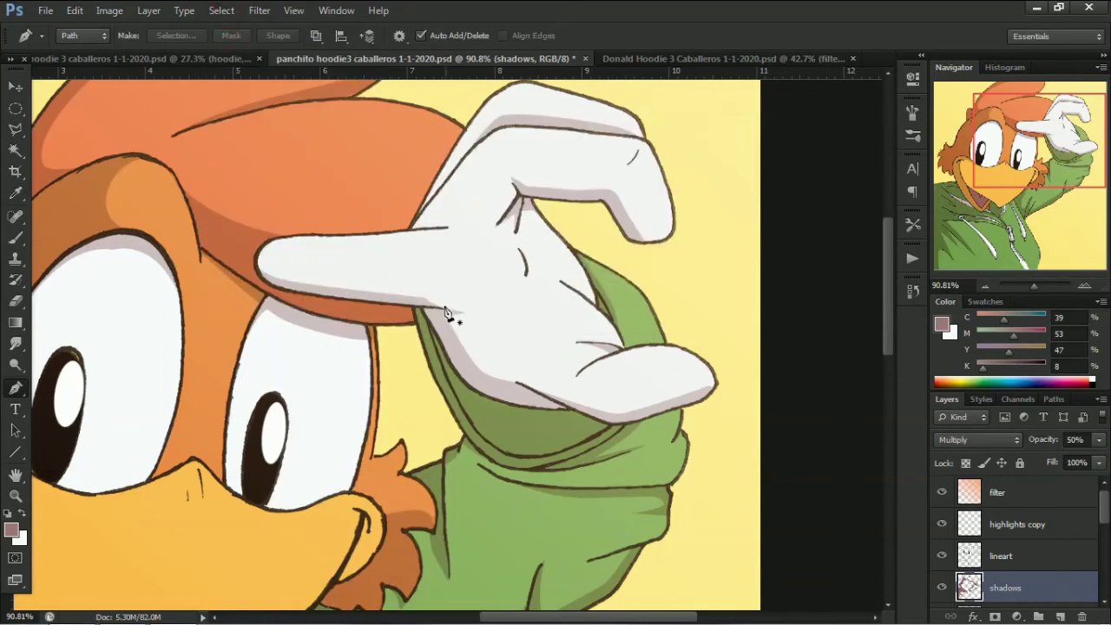
Outline a narrow shadow along the back edge of the curled finger, convert it to a selection and save the document
drag(467, 294, 489, 303)
key(ctrl+z)
click(432, 193)
drag(478, 143, 467, 159)
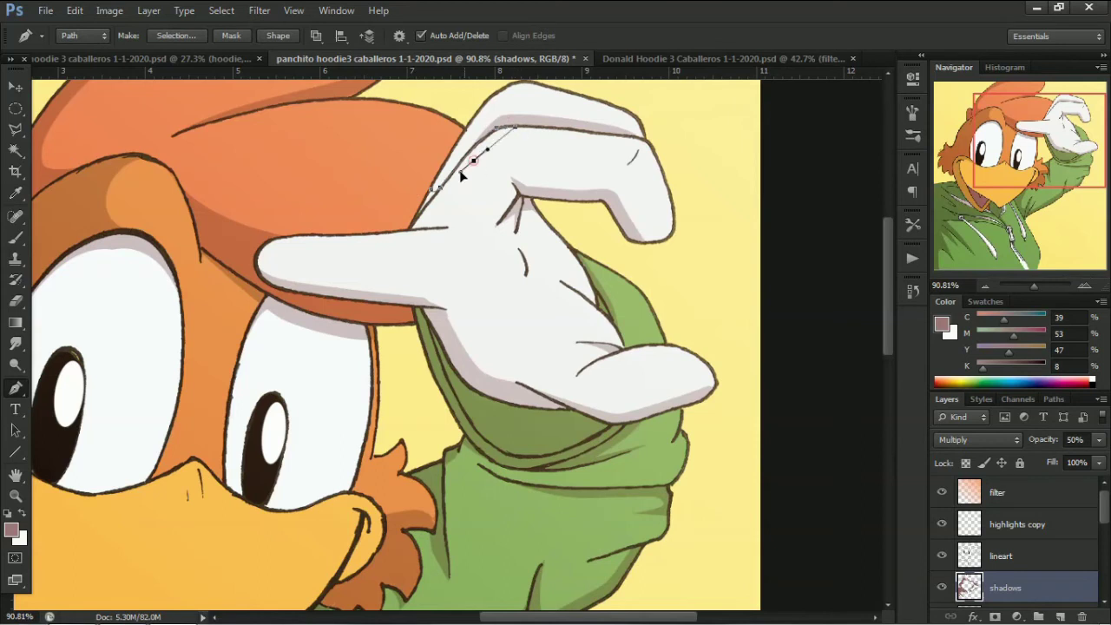
click(539, 126)
key(ctrl+Return)
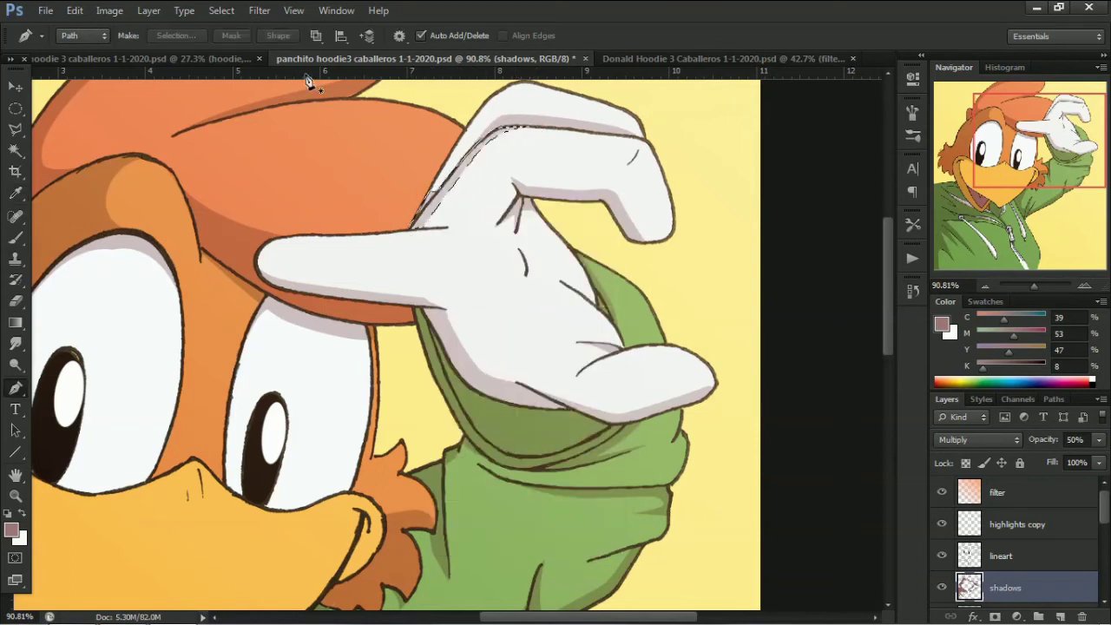
drag(1034, 286, 1032, 291)
key(ctrl+s)
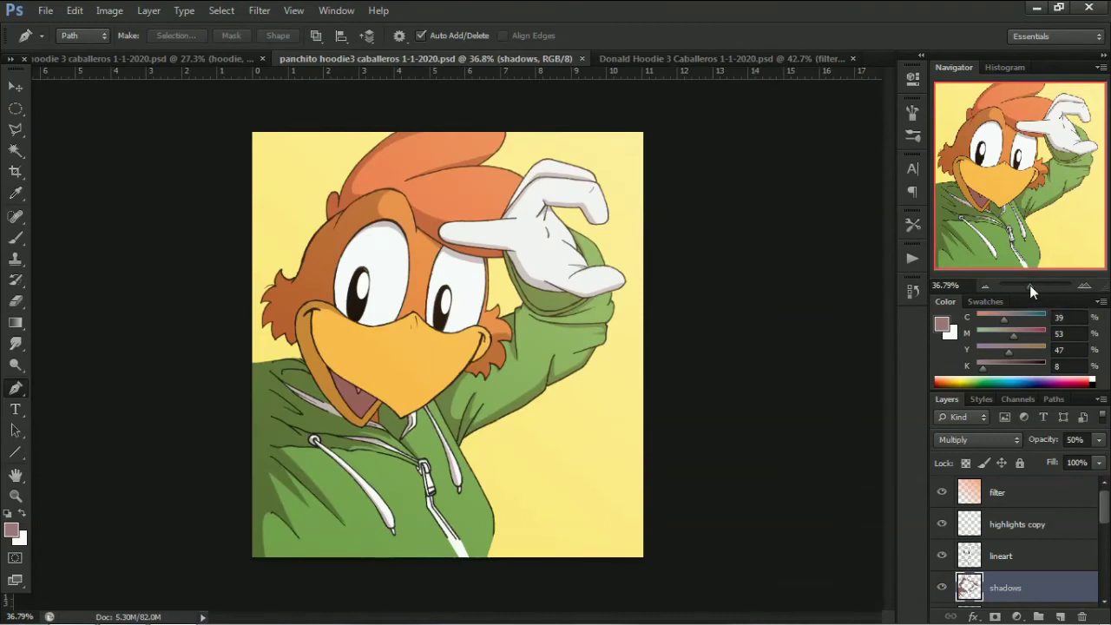
Switch to the green parrot drawing and add a new layer named shadows above the eyes layer
click(643, 59)
click(348, 58)
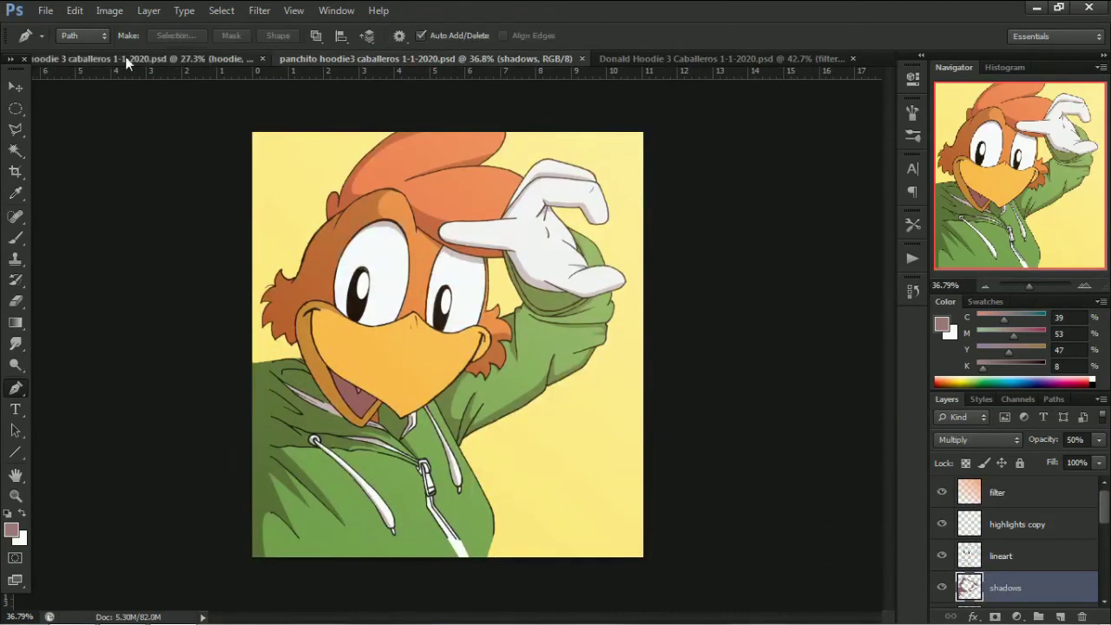
click(125, 58)
click(1060, 616)
double_click(1007, 556)
text(shadows)
key(Return)
Trace Pen shadow paths around the parrot's knuckles, fingers and the lower part of its hand
drag(382, 368, 473, 375)
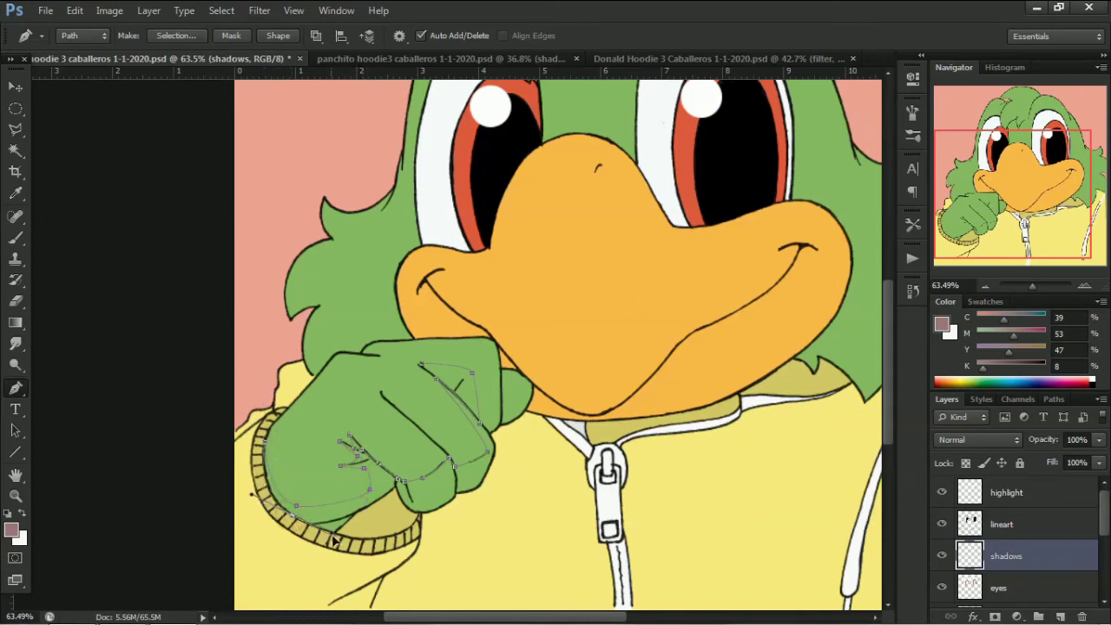
drag(386, 536, 417, 533)
key(Return)
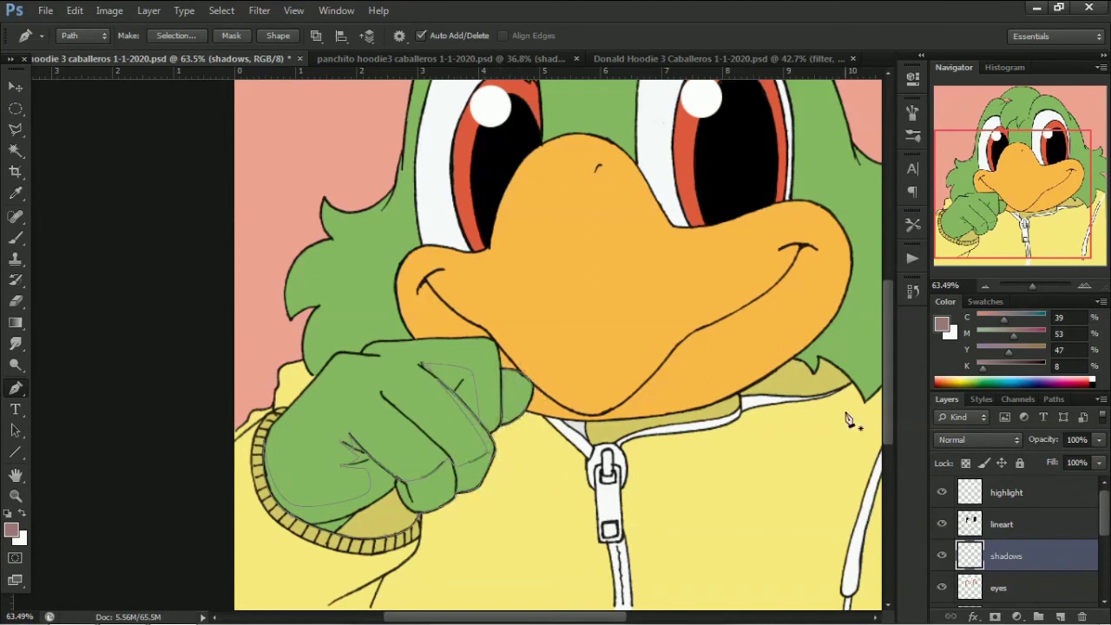
Trace a Pen shadow path below the parrot's hand and cuff, following the sleeve folds past the canvas edge
scroll(321, 391, down, 5)
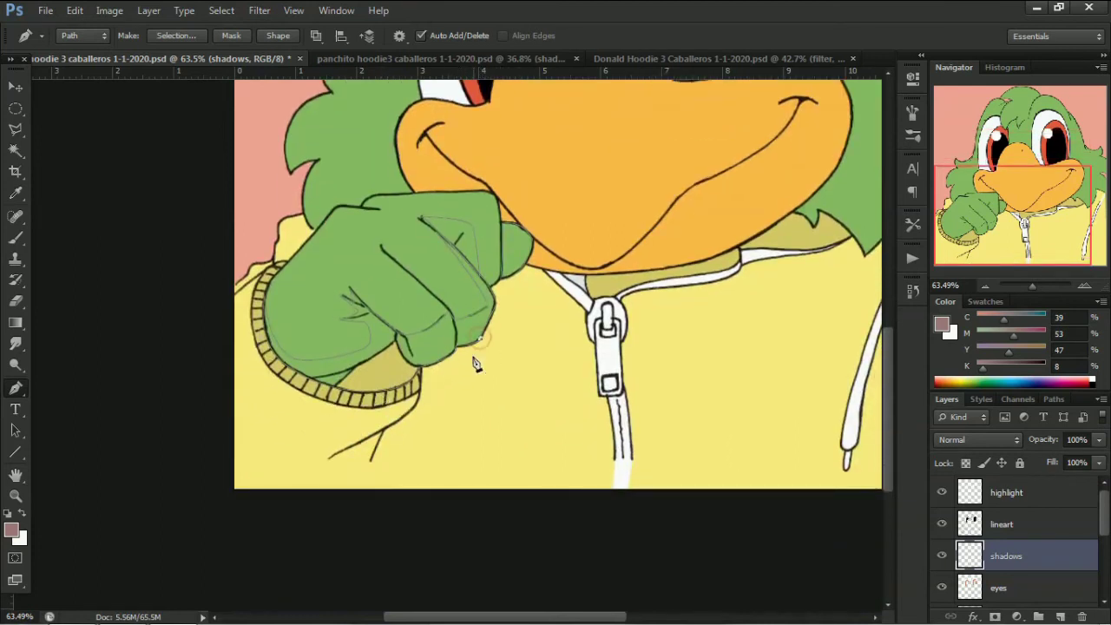
click(430, 406)
click(387, 453)
click(373, 512)
click(251, 529)
click(209, 516)
drag(346, 436, 349, 450)
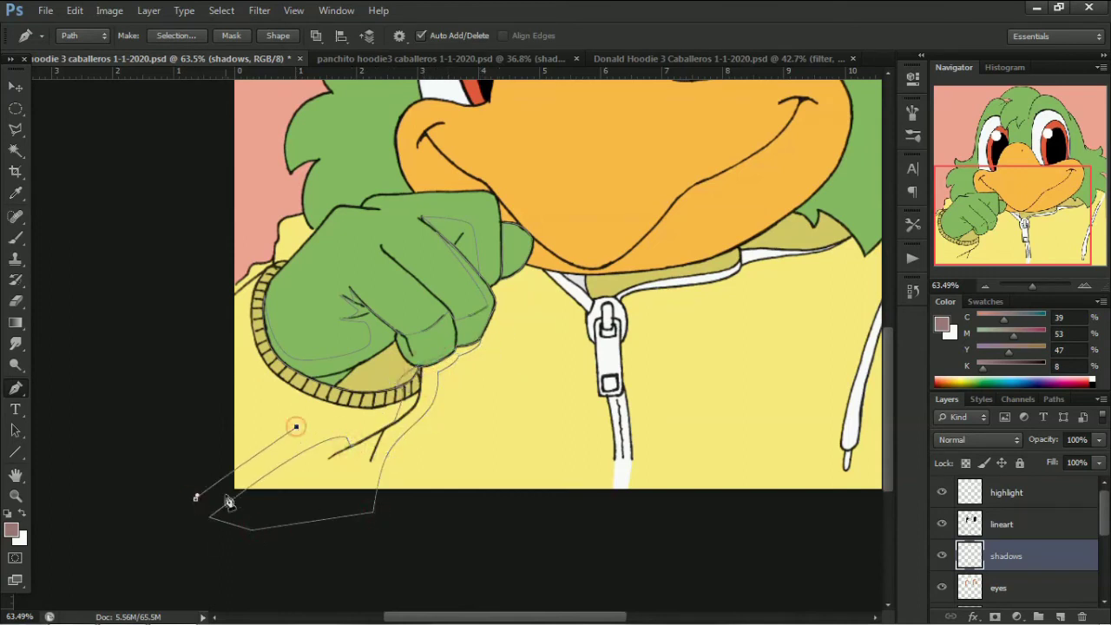
Trace a shadow path from the cheek beside the hand, along the hand's upper edge and across the hood collar
scroll(886, 403, right, 4)
scroll(887, 405, up, 5)
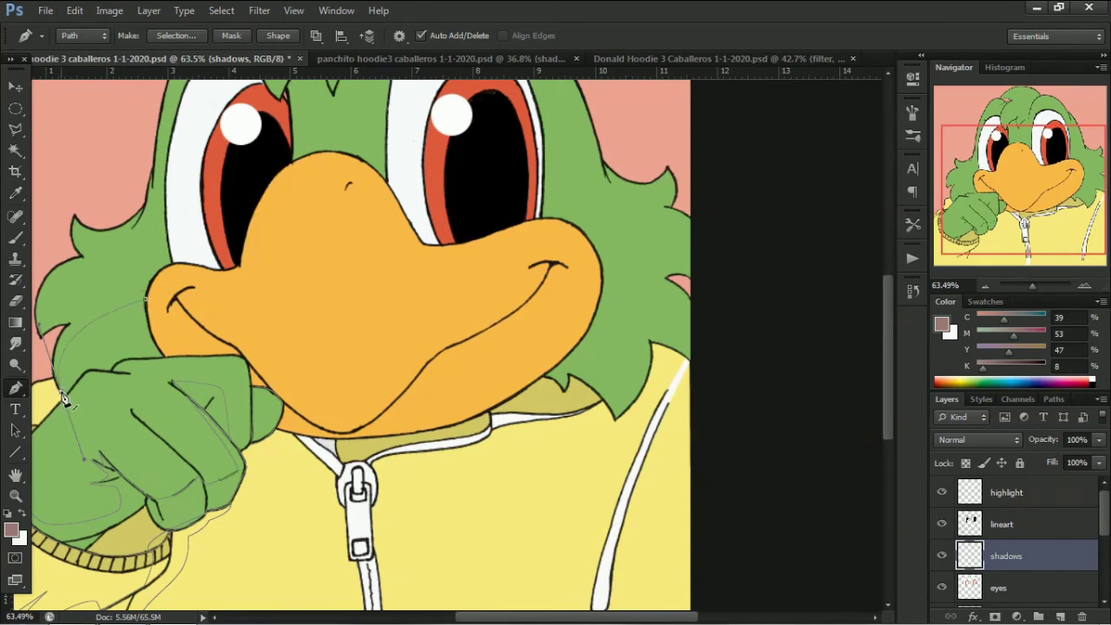
drag(62, 398, 110, 376)
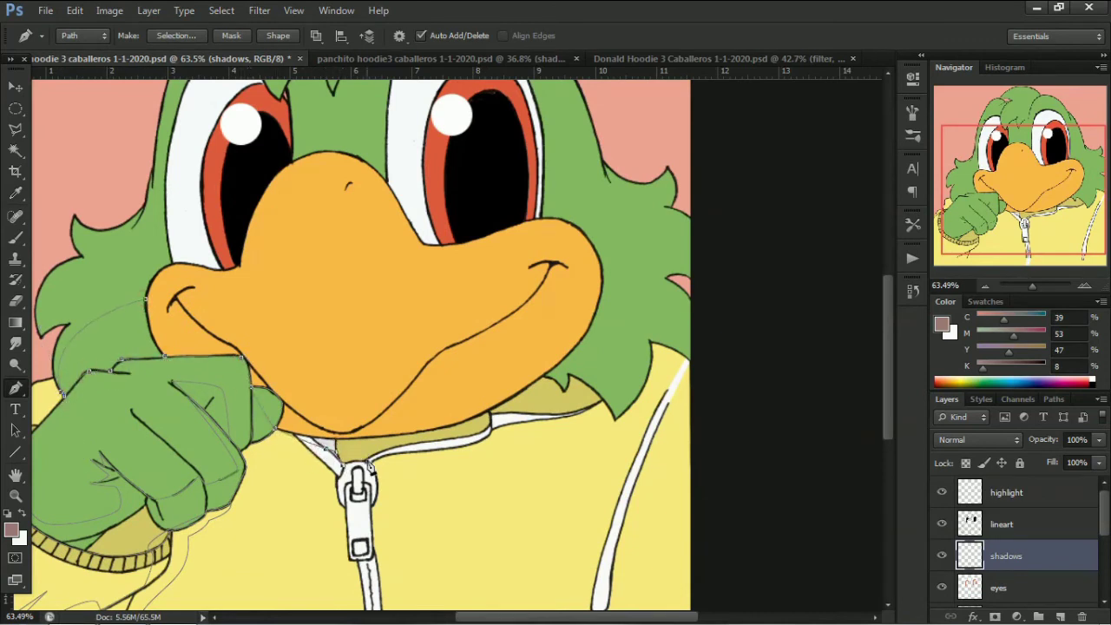
drag(415, 442, 450, 440)
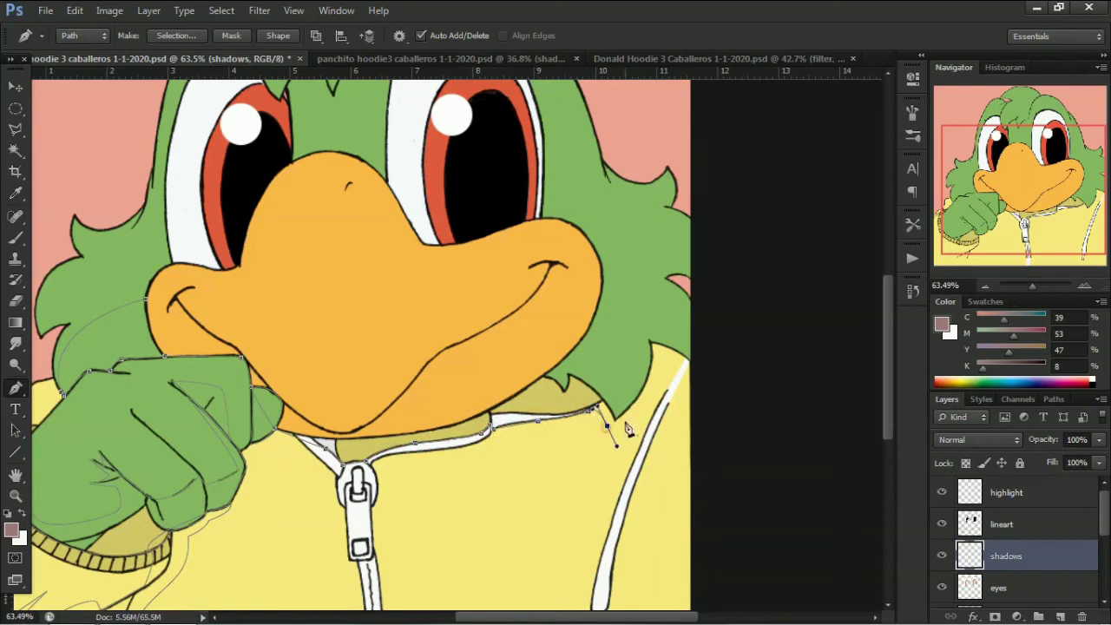
drag(628, 429, 612, 425)
Continue the shadow path around the opposite cheek feathers and back along the beak's mouth line
scroll(612, 425, right, 3)
click(485, 340)
drag(518, 346, 530, 369)
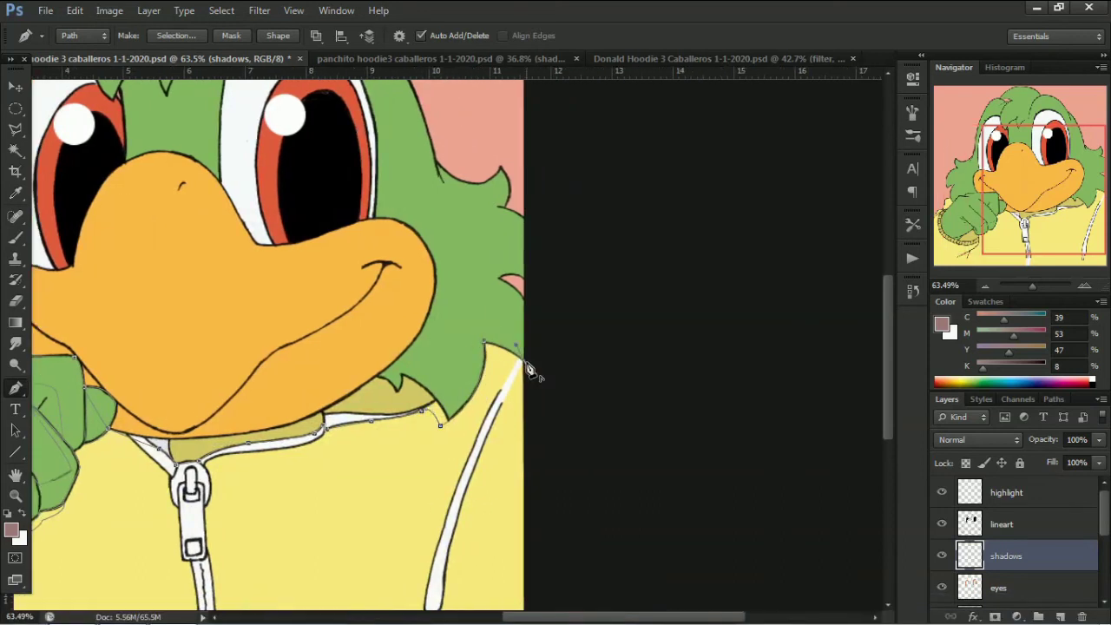
drag(378, 284, 242, 387)
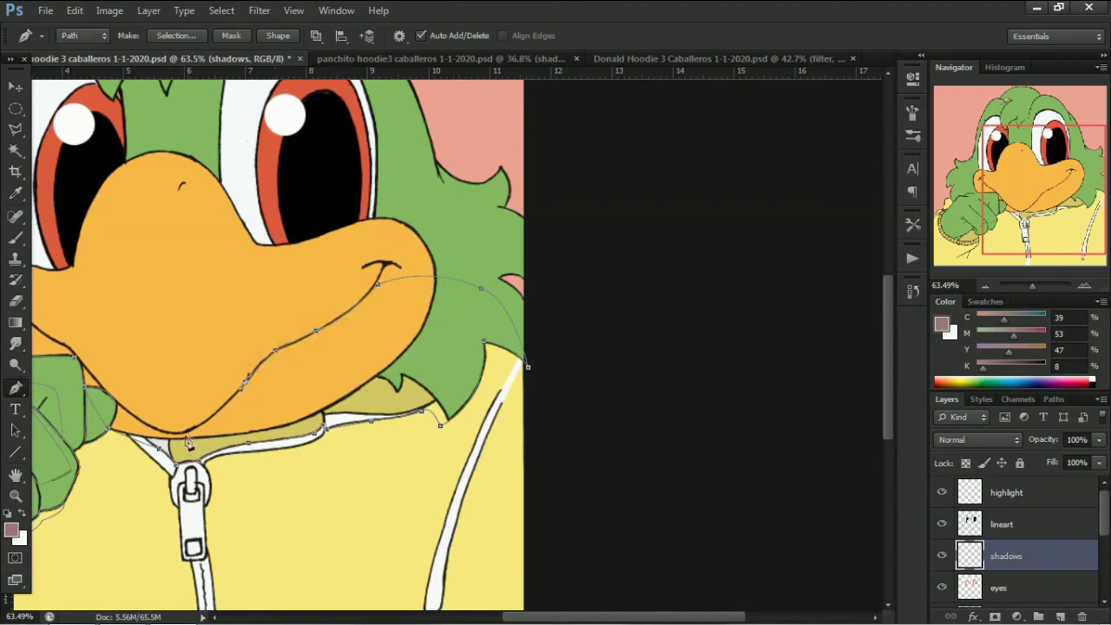
Trace a narrow shadow path along the side of the beak's bridge up to its top
drag(688, 618, 575, 618)
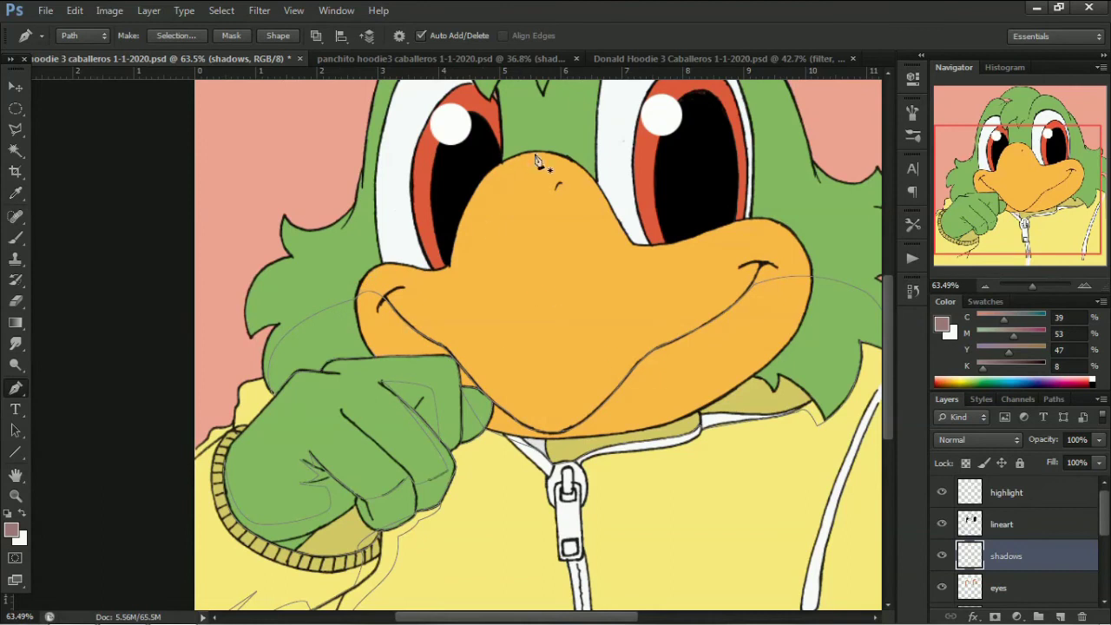
mouse_move(537, 162)
mouse_down()
mouse_move(454, 272)
mouse_move(496, 174)
mouse_move(545, 159)
mouse_up()
scroll(888, 398, up, 1)
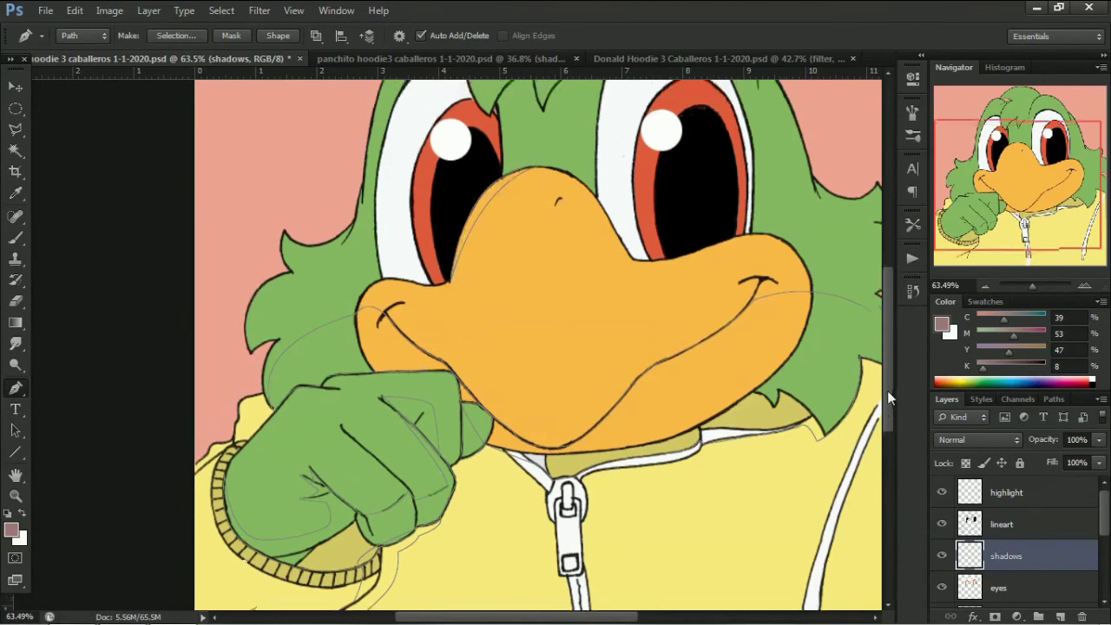
Trace Pen shadow paths on the top hair tuft, the forehead fringe and along the upper edge of the second eye
scroll(888, 398, up, 5)
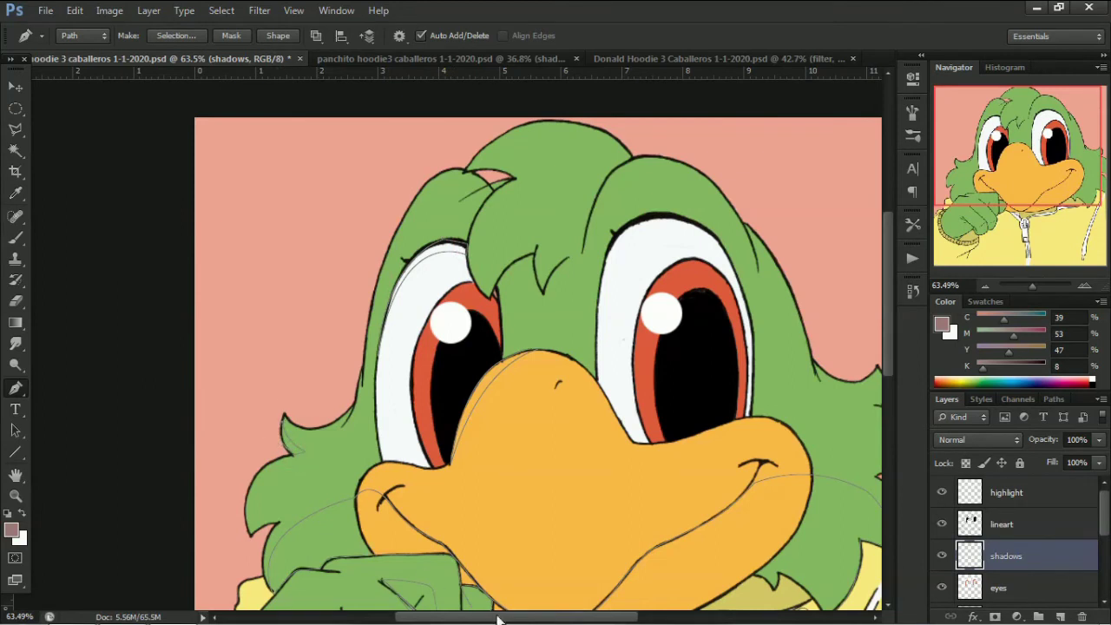
drag(499, 619, 547, 619)
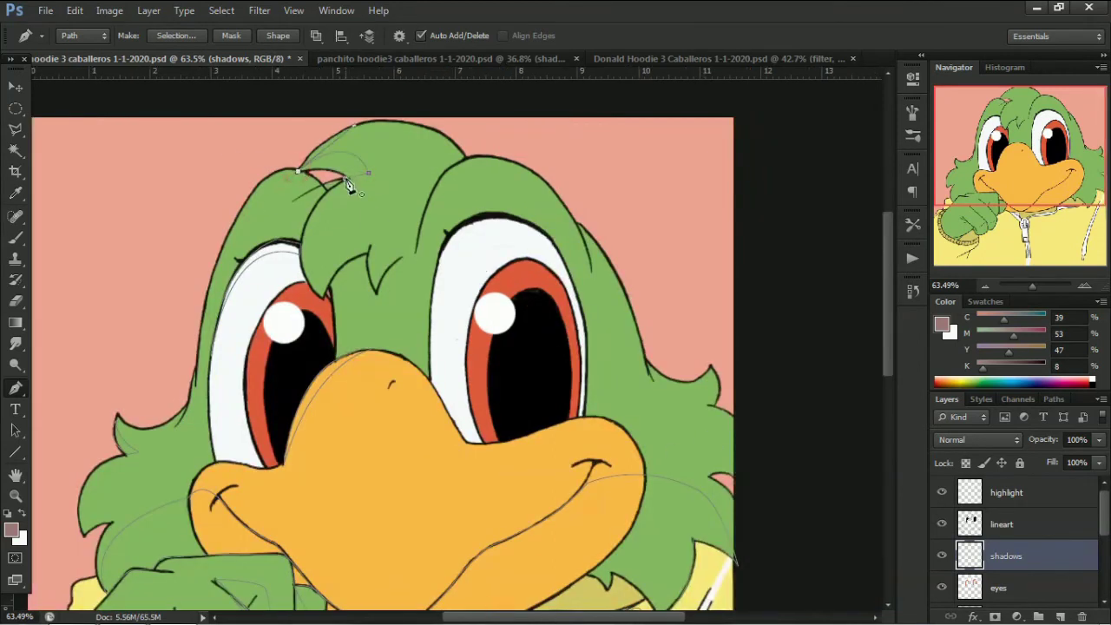
click(431, 309)
click(560, 258)
click(575, 295)
drag(467, 223, 439, 314)
Trace a narrow shadow path down the length of the hoodie's long drawstring
scroll(910, 397, down, 5)
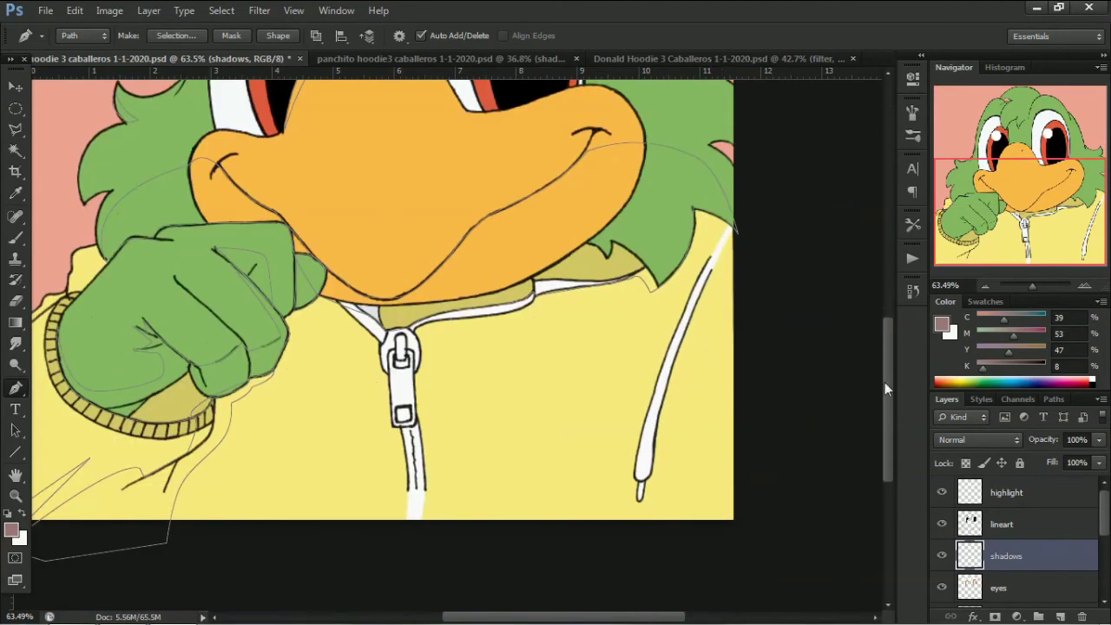
scroll(884, 389, up, 1)
click(715, 292)
click(664, 410)
click(644, 517)
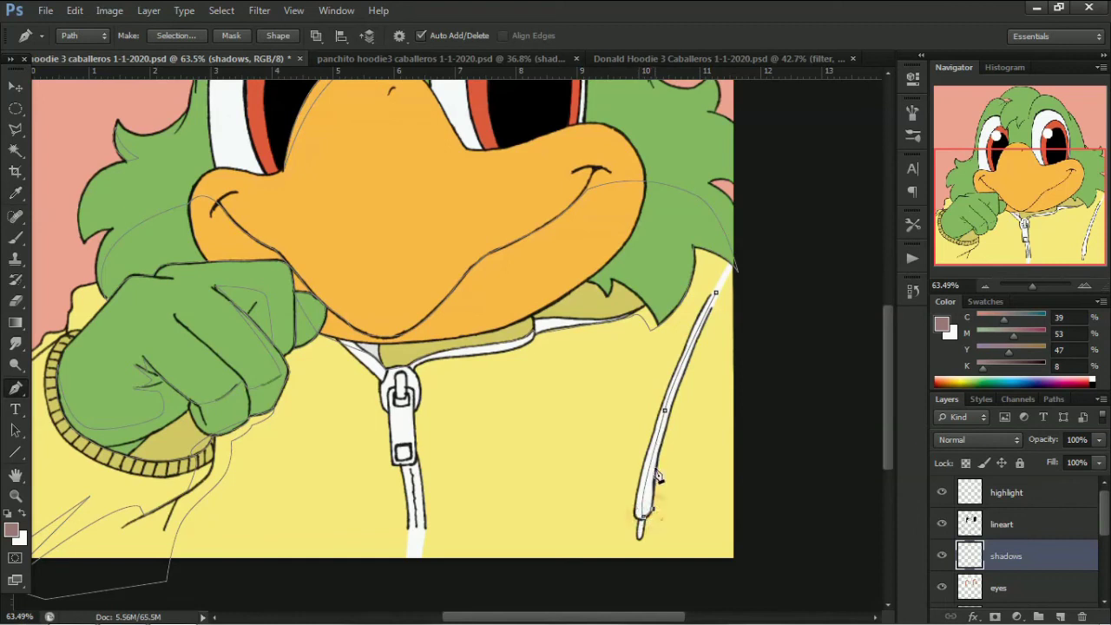
Convert the traced paths to a selection, fill it with the mauve foreground colour on the shadows layer, and deselect
key(ctrl+Return)
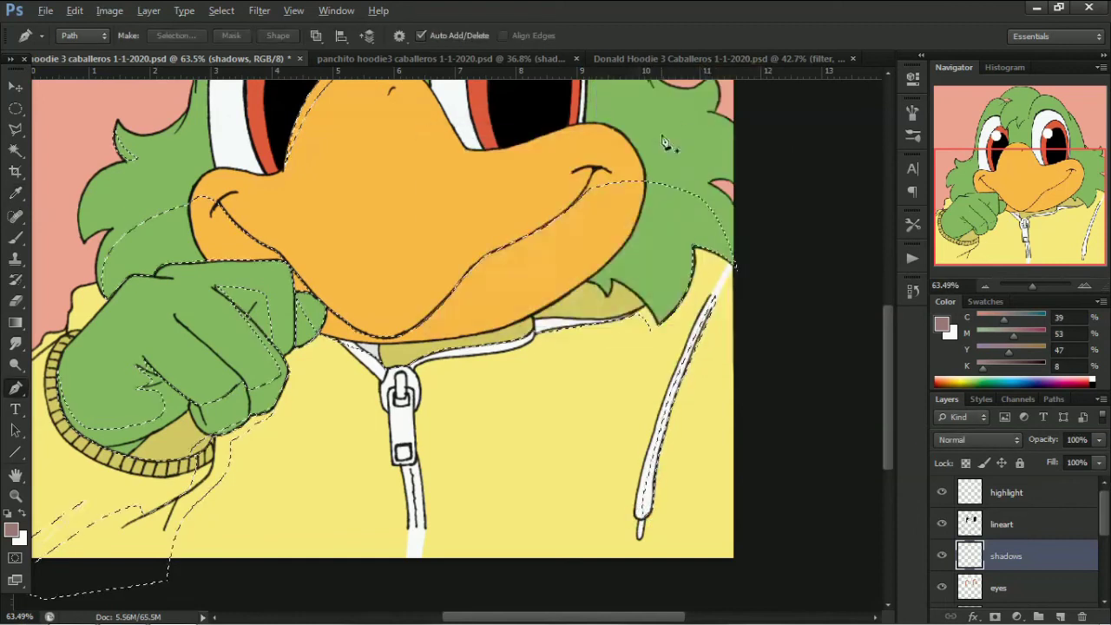
key(alt+BackSpace)
click(221, 9)
click(235, 42)
Outline the shadow around the beak's mouth corner and clear the excess over the beak's edge and adjoining cheek
scroll(878, 348, up, 3)
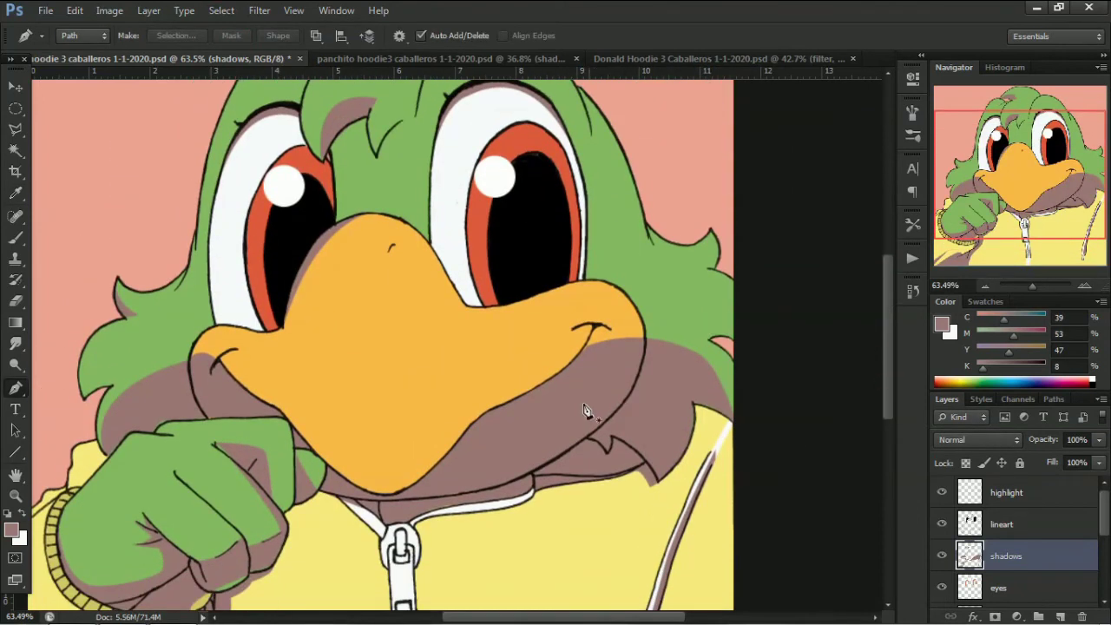
click(579, 349)
drag(615, 411, 619, 447)
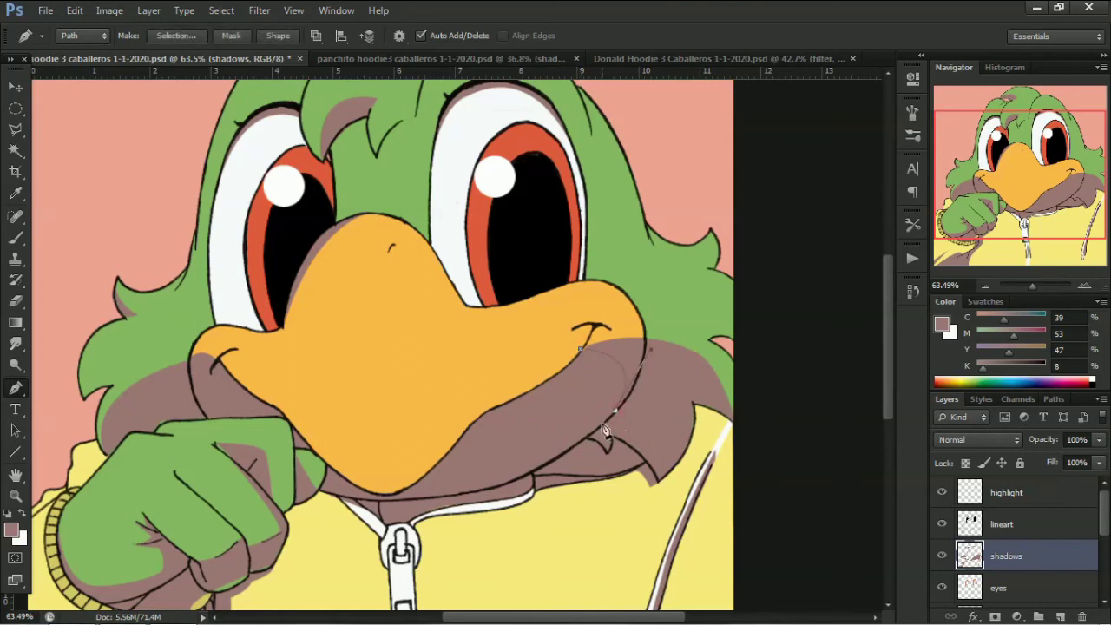
right_click(575, 348)
click(629, 38)
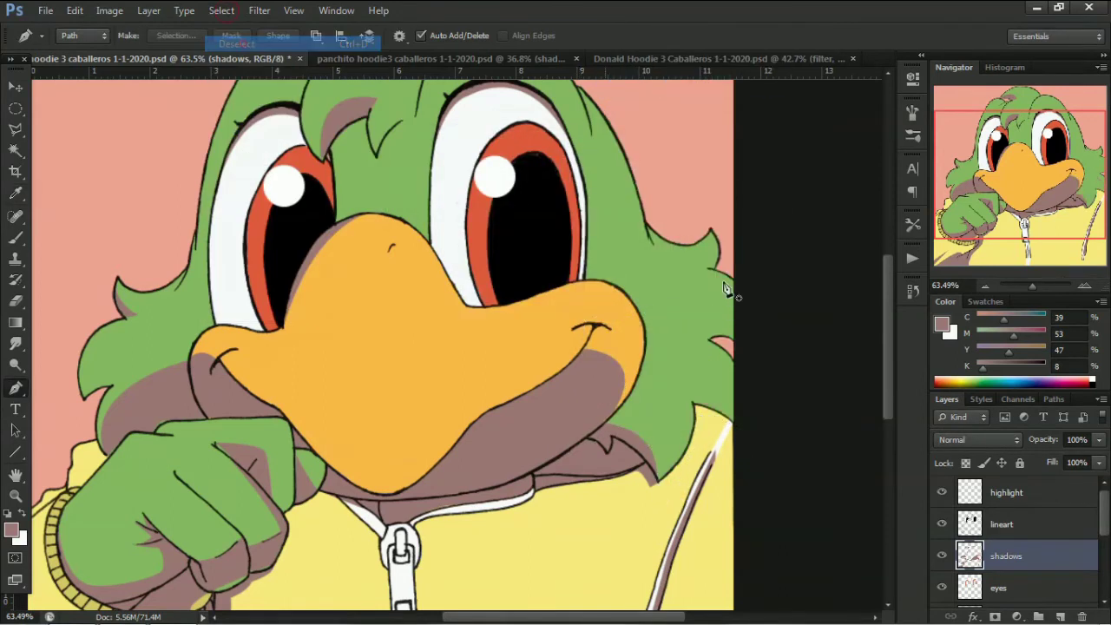
Fill shadow shapes on the cheek feathers at the canvas edge and on a fold at the hoodie's lower edge
scroll(732, 292, down, 2)
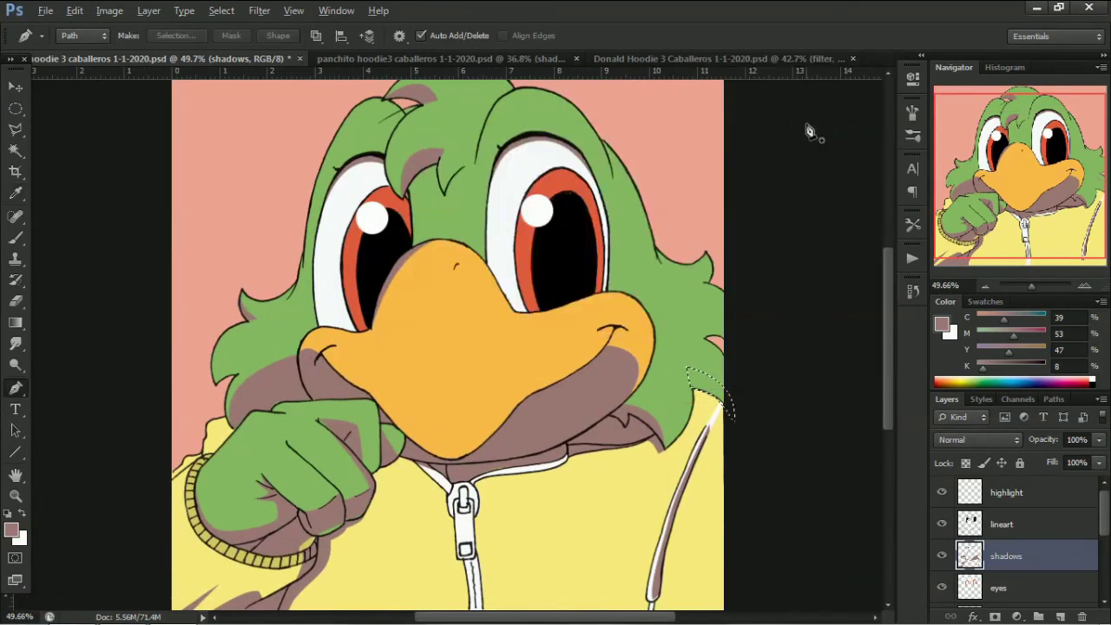
drag(1033, 284, 1029, 285)
click(387, 527)
right_click(367, 571)
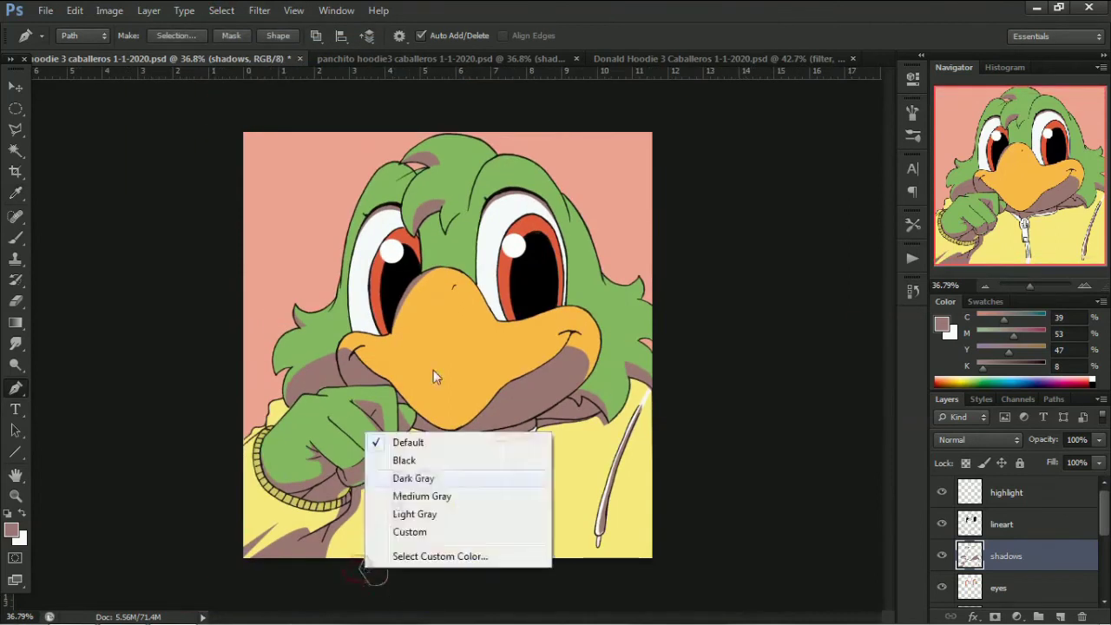
key(Escape)
key(ctrl+z)
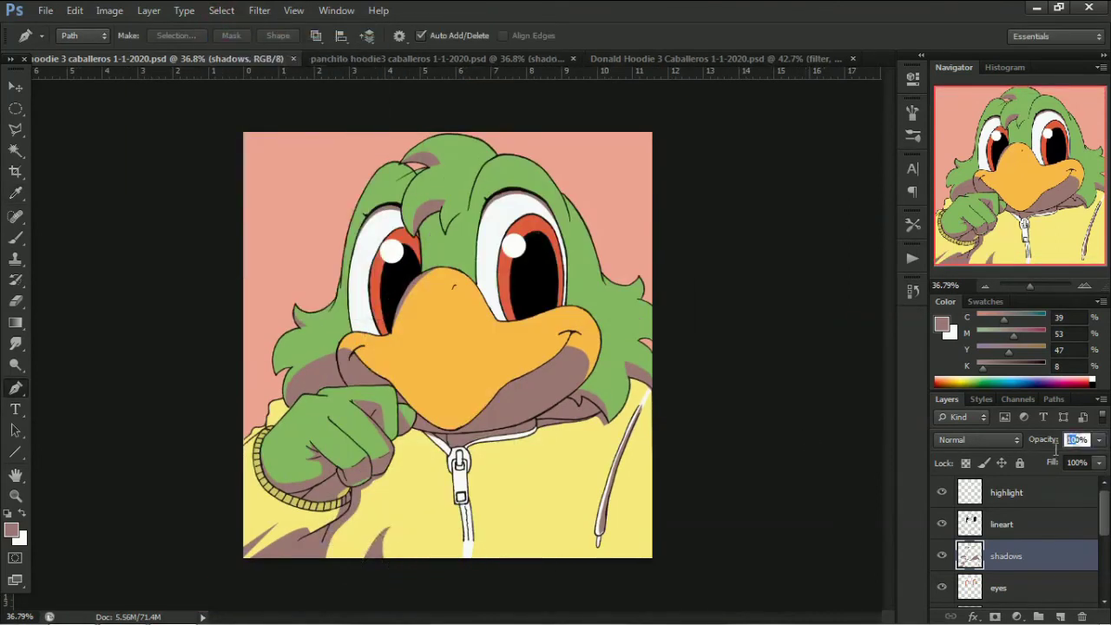
Set the shadows layer to Multiply at 50% opacity and outline a correction to the shadow on the parrot's palm
click(1029, 524)
key(z)
scroll(520, 347, up, 2)
click(15, 388)
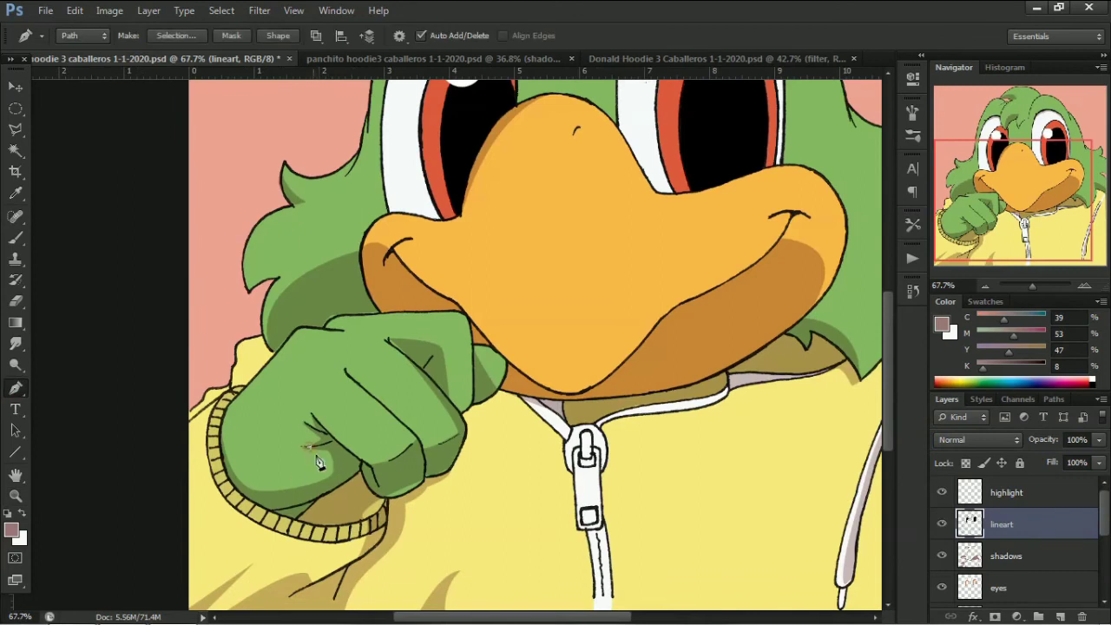
key(alt+bracketleft)
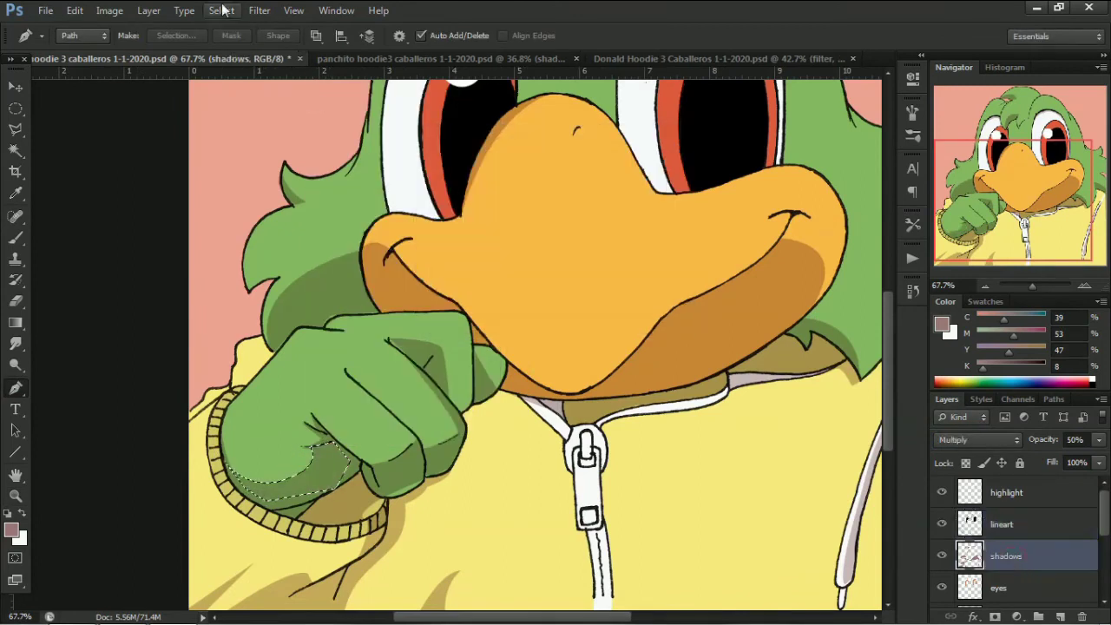
Trace and fill a hoodie fold shadow between the drawstring and the canvas edge on the shadows layer
drag(1032, 285, 1030, 290)
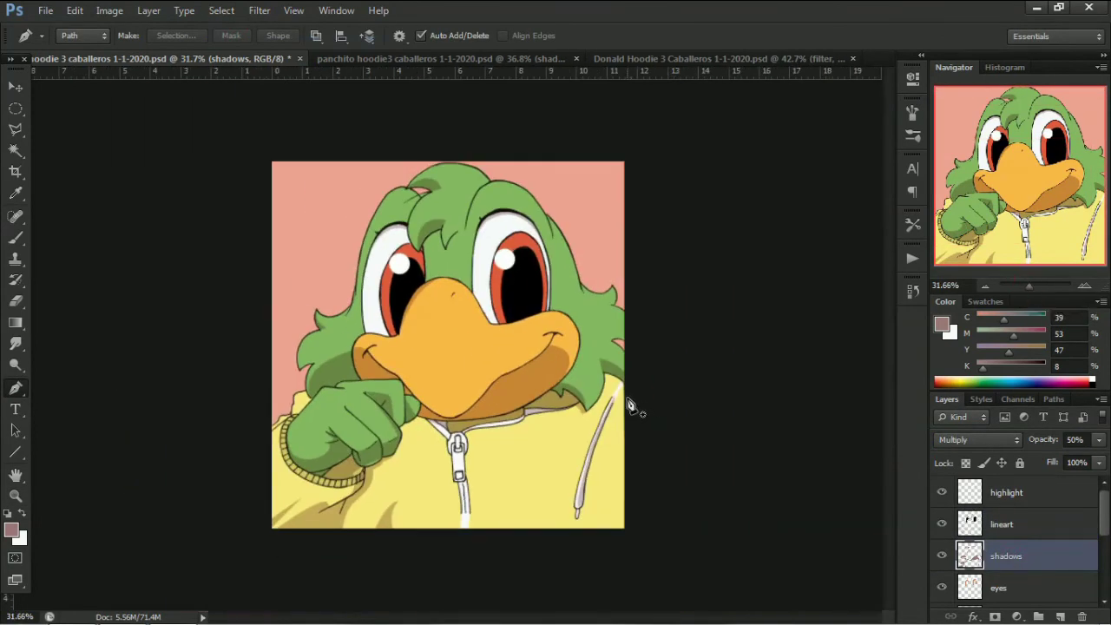
drag(595, 533, 595, 596)
click(695, 405)
right_click(618, 190)
click(657, 201)
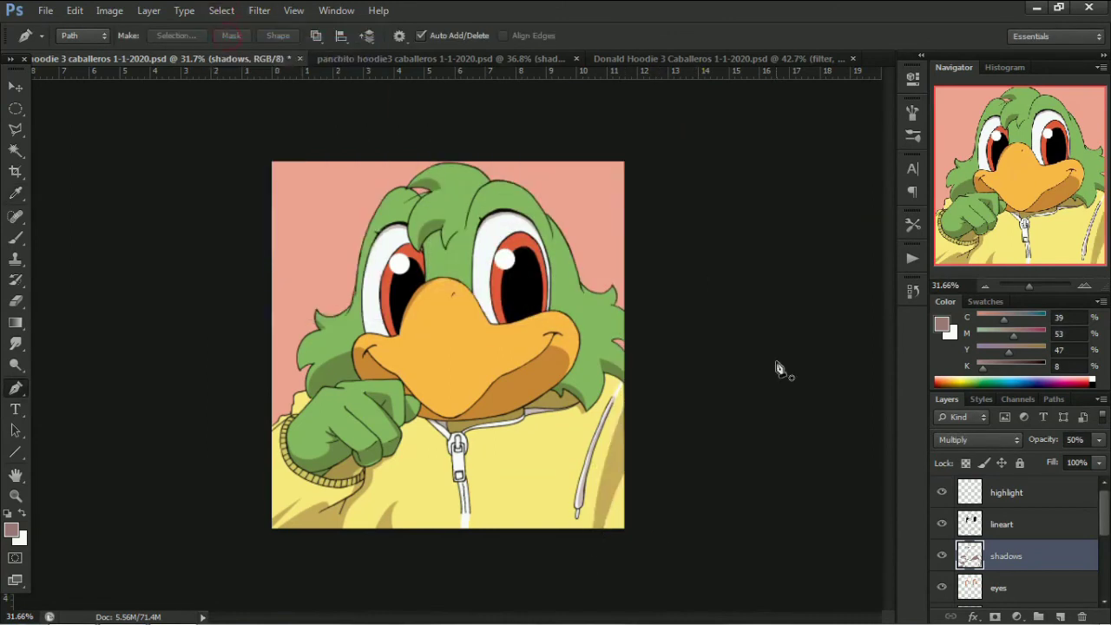
Trace and fill a shadow under the beak, from the raised hand across the collar to the zipper
drag(467, 451, 429, 410)
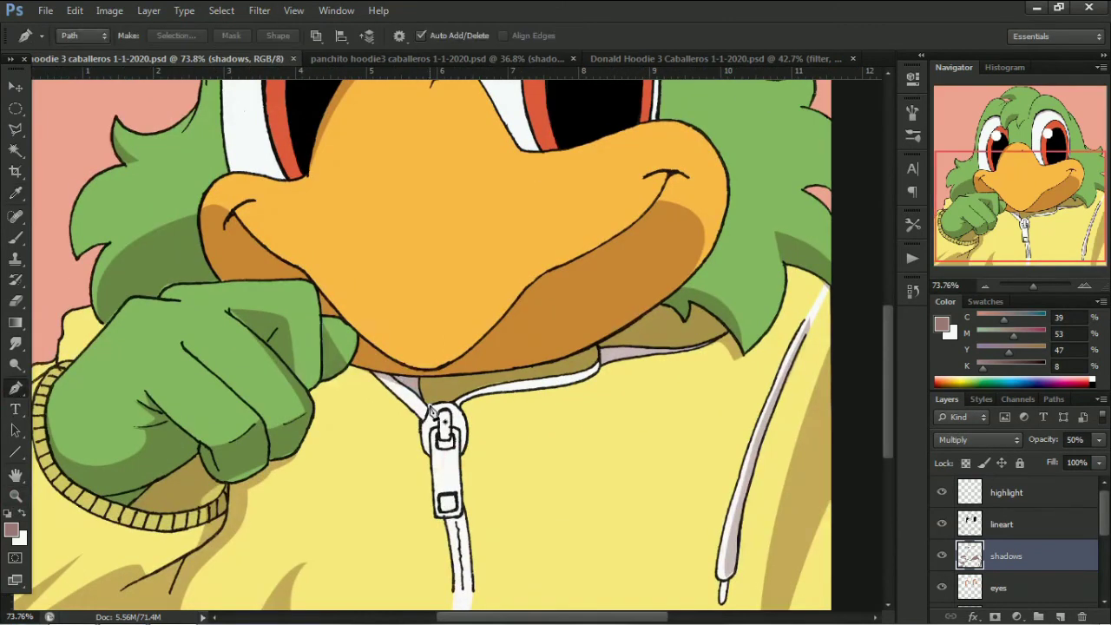
click(430, 408)
drag(335, 377, 295, 347)
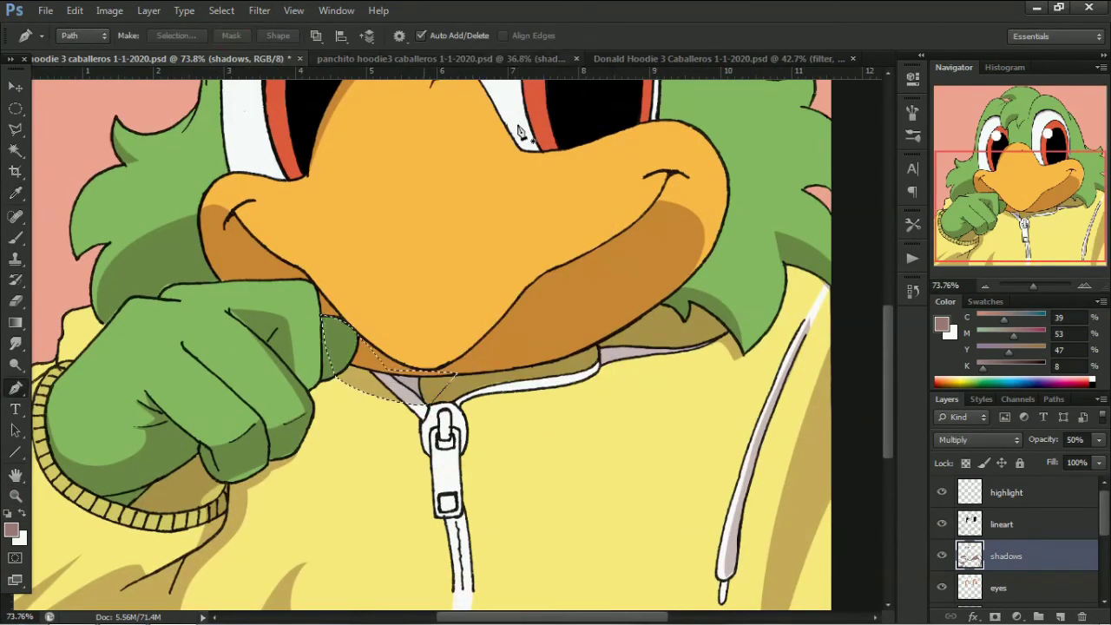
drag(1033, 285, 1012, 285)
Apply a light blue (C27 M0 Y5 K0) to transparent gradient from the upper-left corner on the filter layer, blended as Color Dodge
click(573, 59)
click(183, 58)
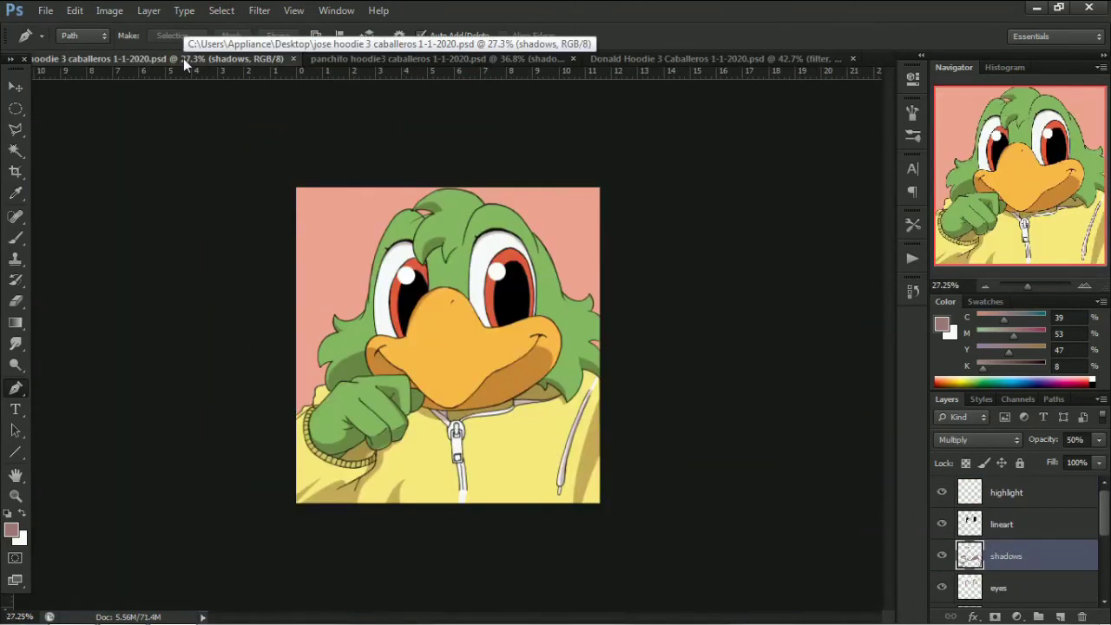
key(alt+bracketright)
key(alt+bracketright)
click(11, 531)
click(869, 364)
key(g)
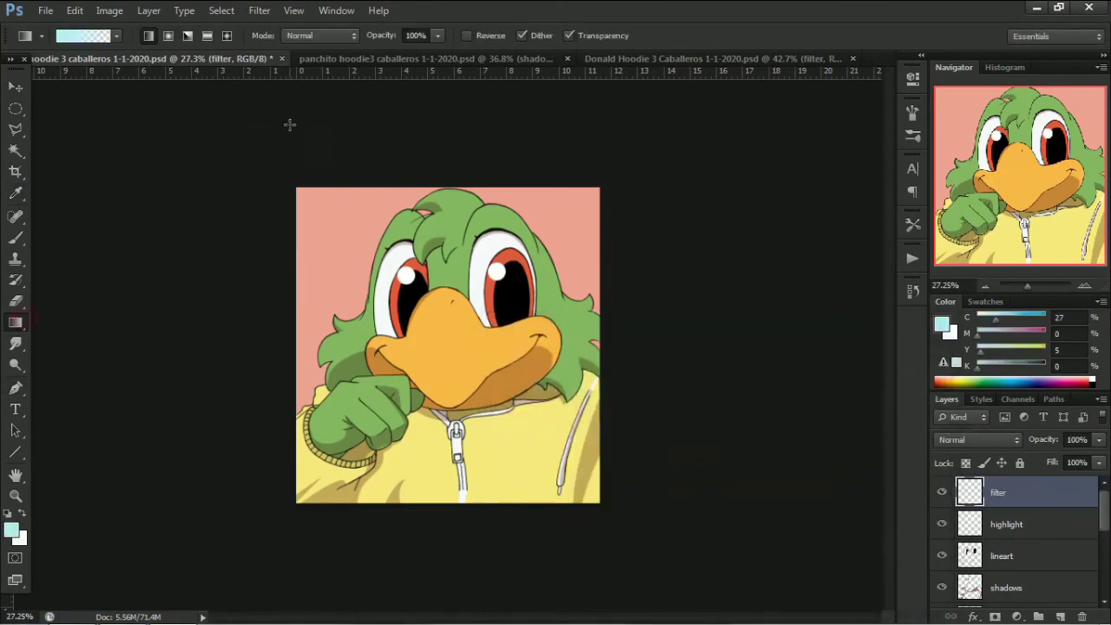
drag(289, 124, 963, 71)
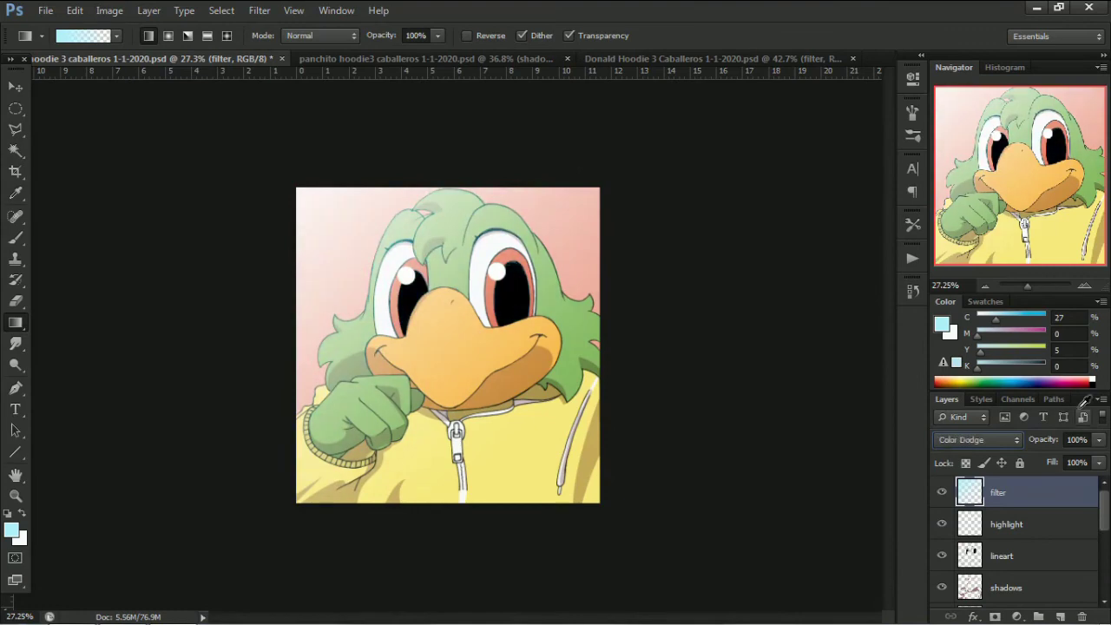
key(ctrl+t)
Open the three exported JPG drawings and duplicate the Panchito image's background layer, blending the copy as Soft Light at 40% opacity
key(ctrl+Tab)
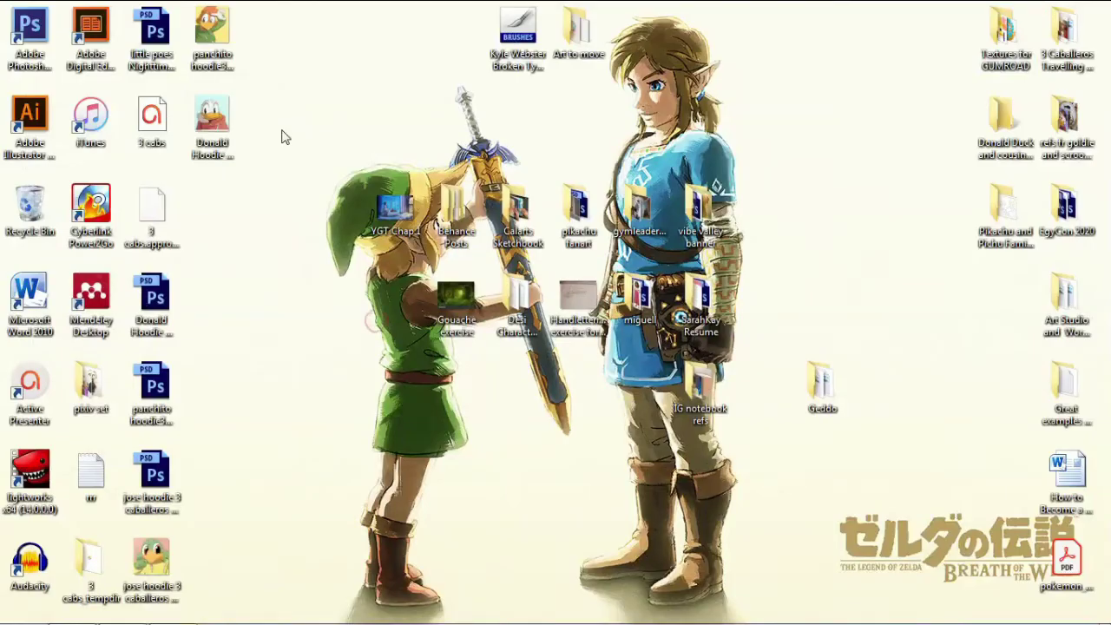
drag(282, 136, 285, 513)
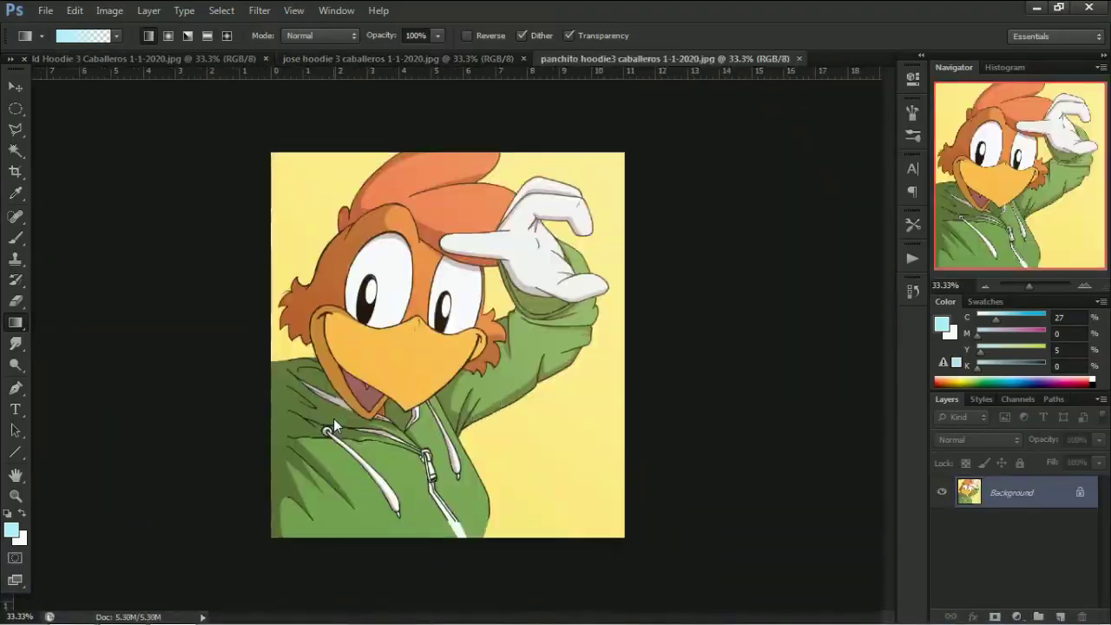
key(ctrl+j)
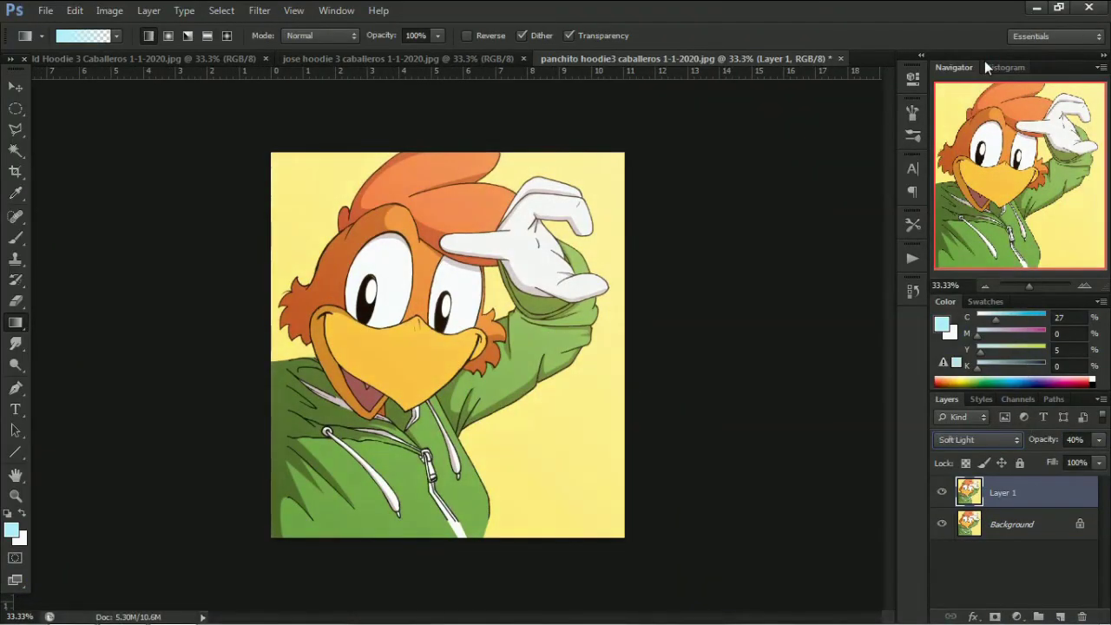
key(Down)
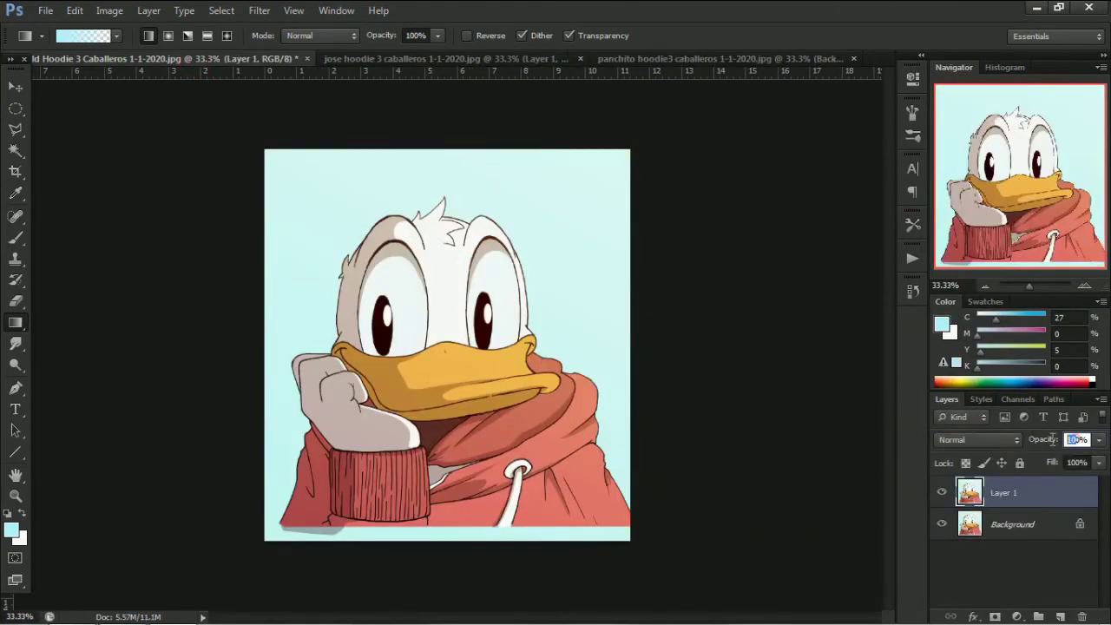
Set the duplicated layer of the Donald image to Screen at 30% opacity and review the other two images
click(978, 440)
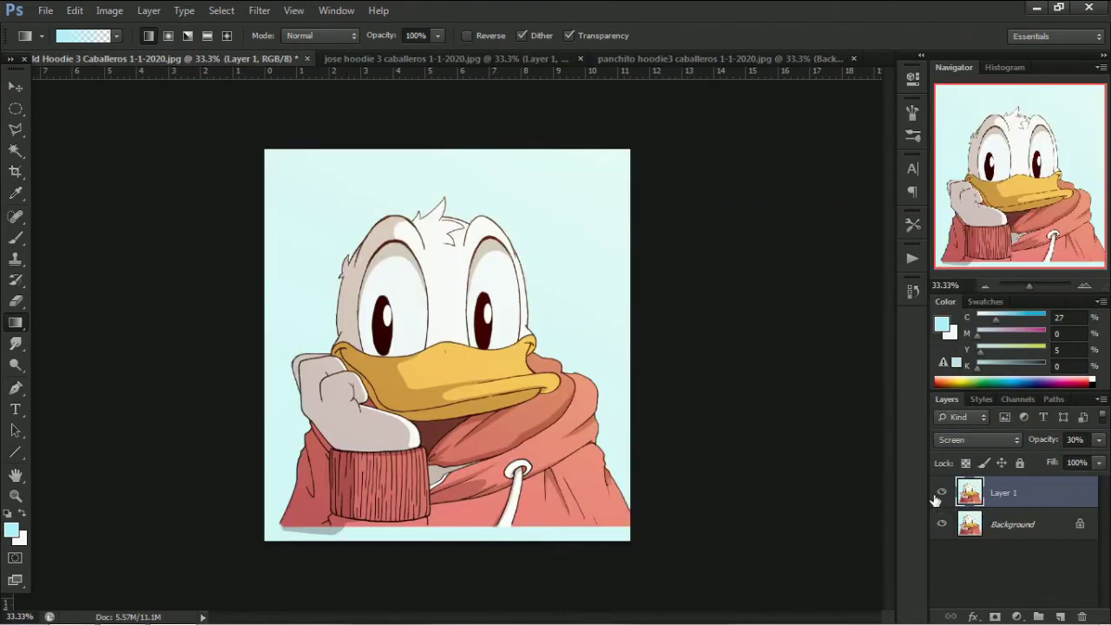
click(434, 58)
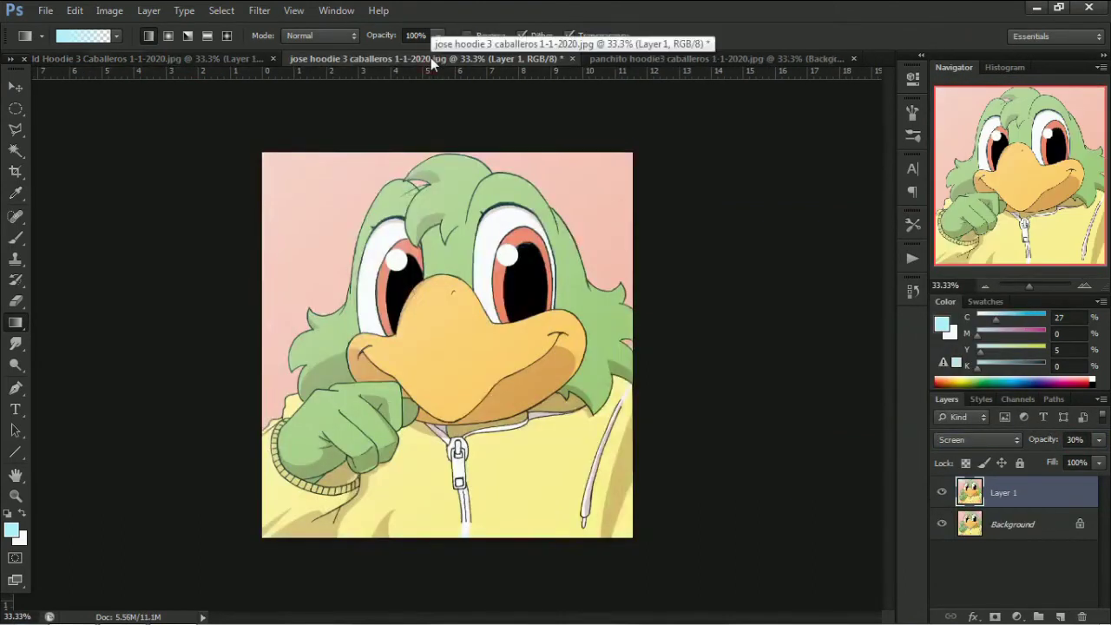
click(684, 58)
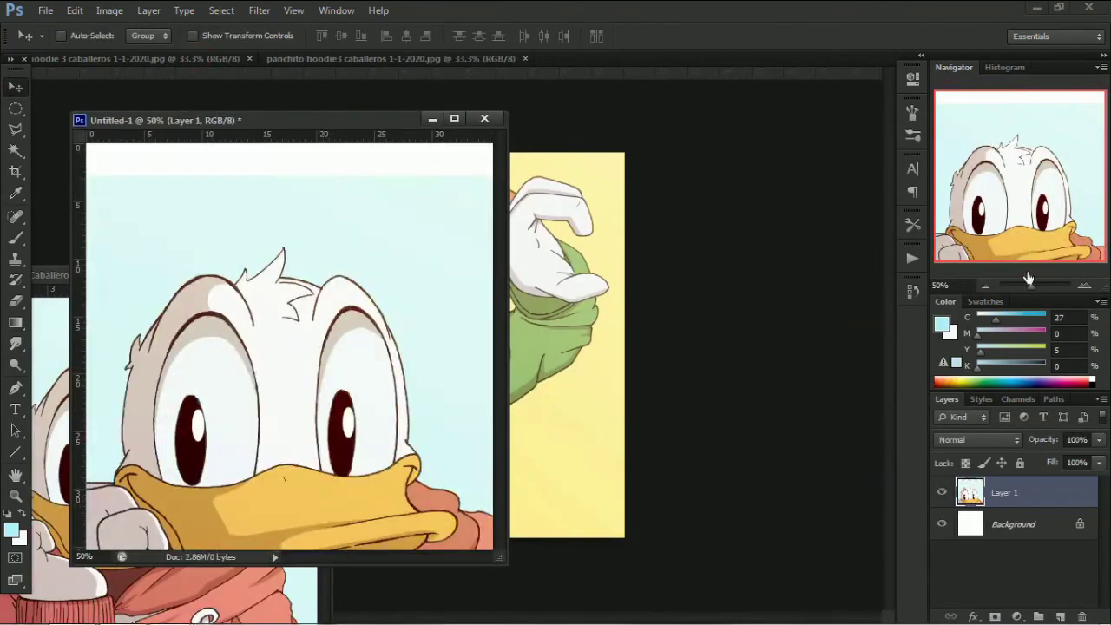
Scale the duck image in the new square document down to about 87% width and 82% height
key(ctrl+t)
drag(130, 248, 429, 465)
drag(1028, 284, 1024, 285)
drag(371, 232, 362, 270)
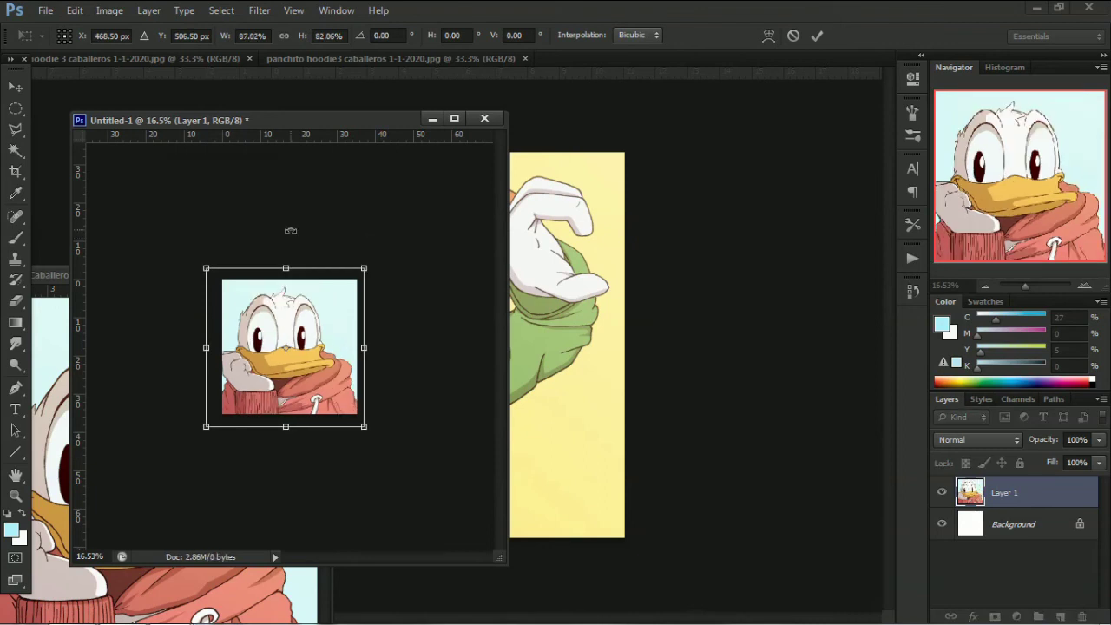
key(Return)
Shrink the duck image further to about 90% width and 93% height so it just covers the square canvas
key(ctrl+t)
drag(205, 270, 220, 280)
drag(347, 458, 334, 419)
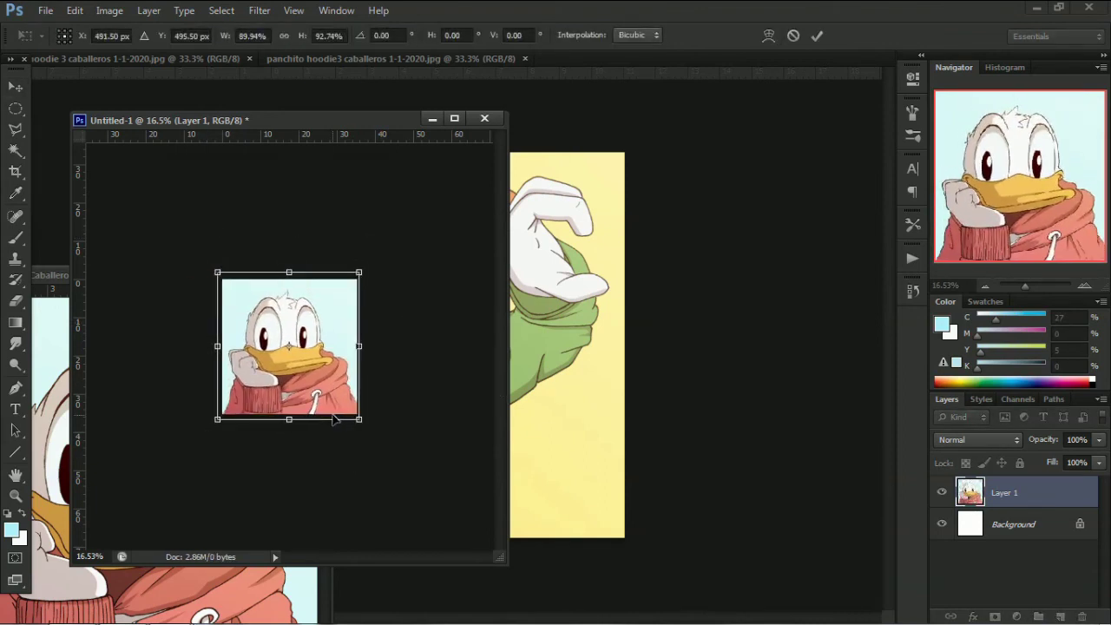
key(Return)
Float the Panchito image in its own window, copy it into the square document and set its layer to 50% opacity
key(z)
drag(1024, 285, 1030, 289)
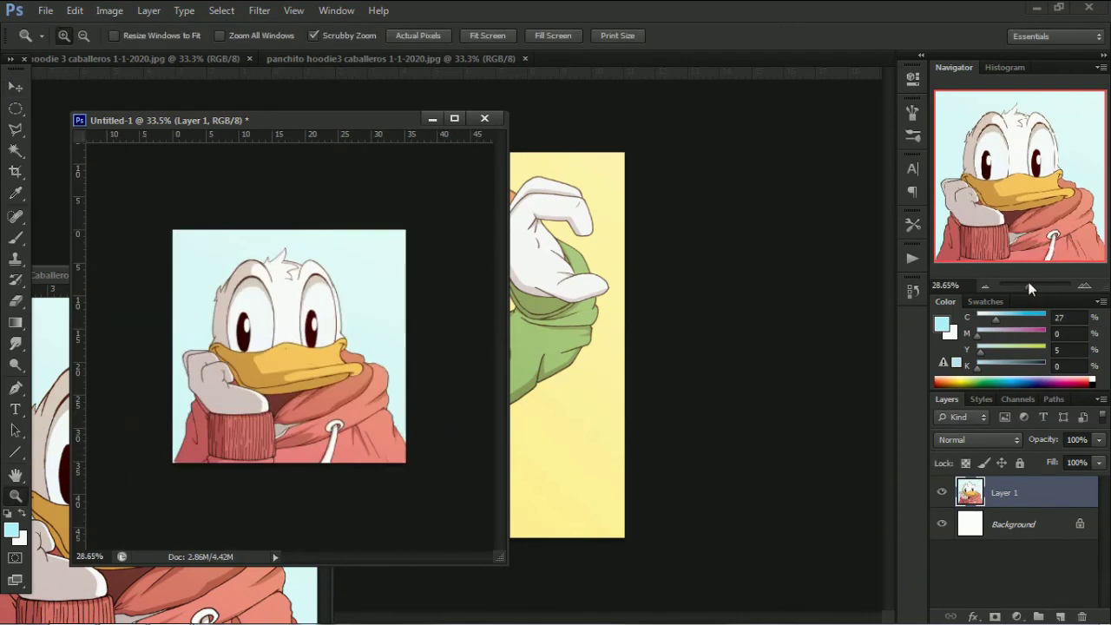
drag(395, 58, 521, 117)
key(v)
drag(564, 347, 286, 347)
key(5)
Scale the semi-transparent rooster layer down so it just covers the square canvas over the duck
key(ctrl+t)
mouse_move(174, 230)
mouse_down()
mouse_move(200, 251)
mouse_move(180, 257)
mouse_move(175, 242)
mouse_up()
drag(179, 487, 203, 440)
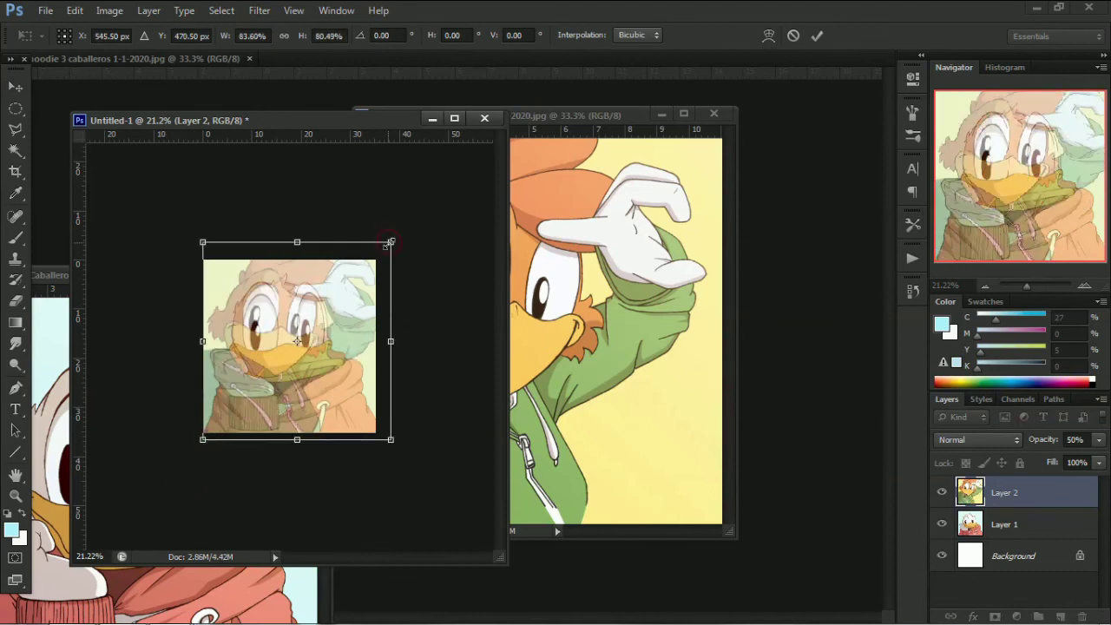
drag(390, 242, 385, 252)
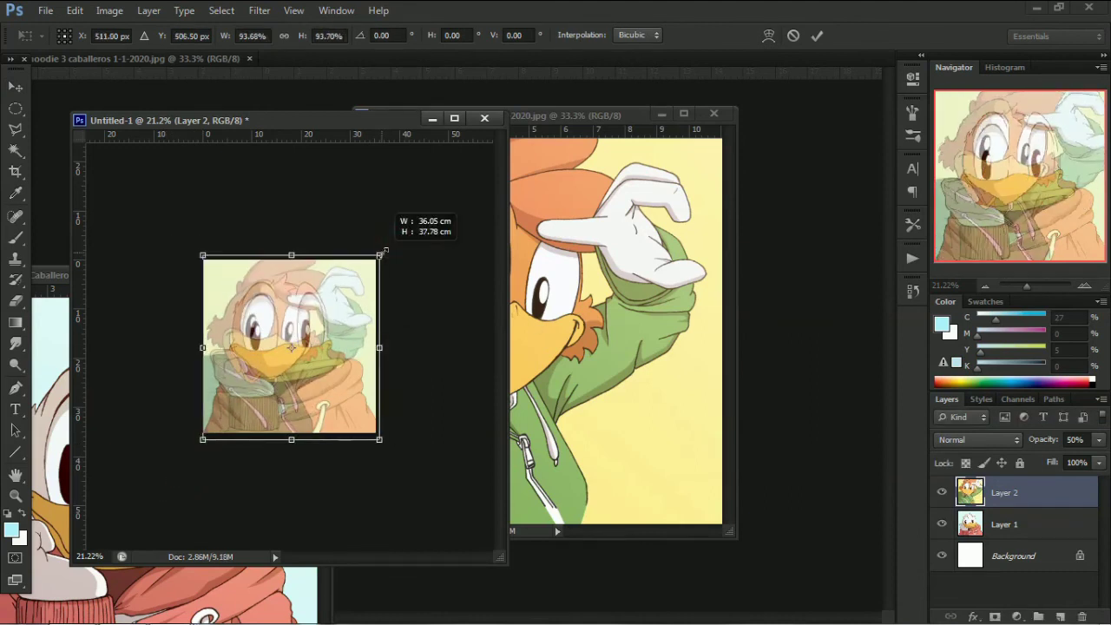
key(Return)
Restore the rooster layer's opacity to 100% and fine-tune its fit on the square canvas
click(1098, 440)
drag(1024, 464, 1096, 463)
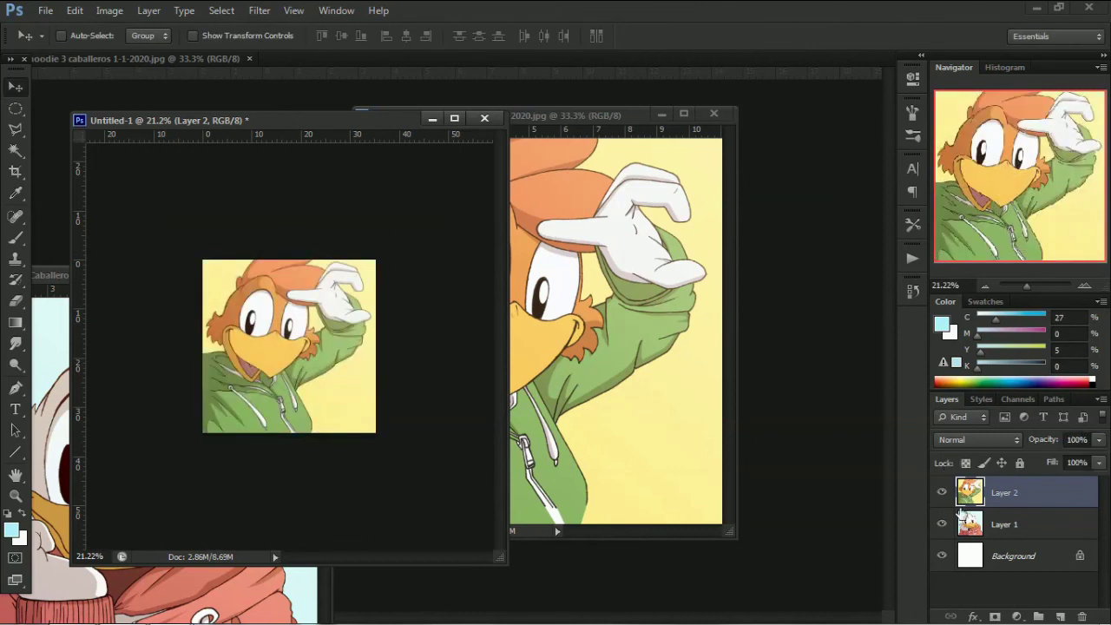
key(ctrl+t)
key(Return)
Hide the rooster layer to check the duck layer's fit on the canvas, and show both layers again
click(941, 492)
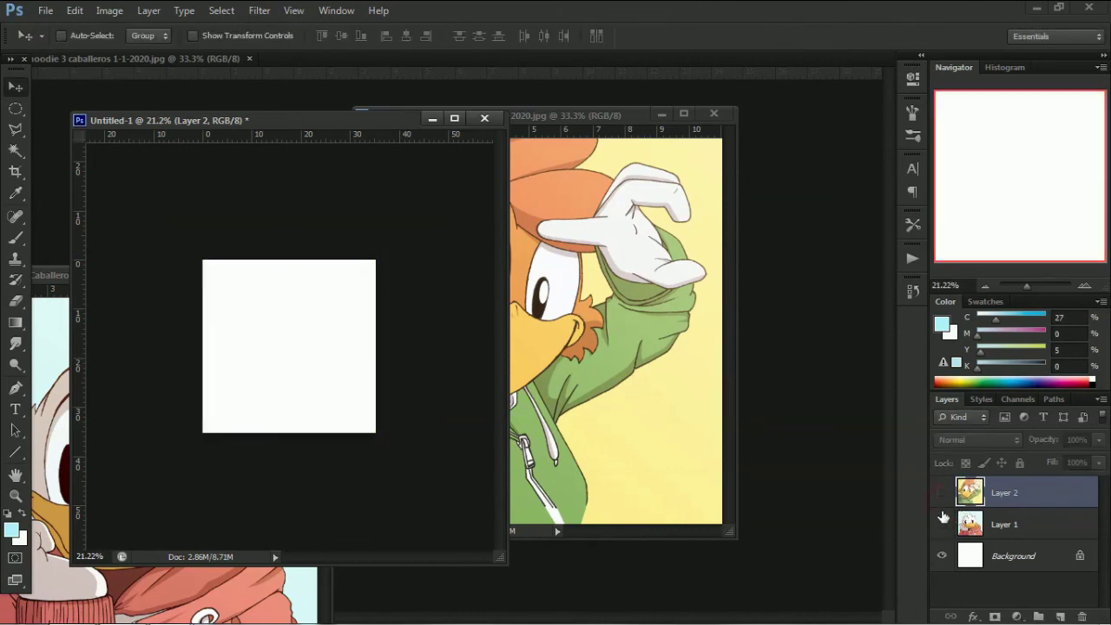
click(1004, 524)
key(ctrl+t)
key(Return)
click(942, 492)
click(1004, 492)
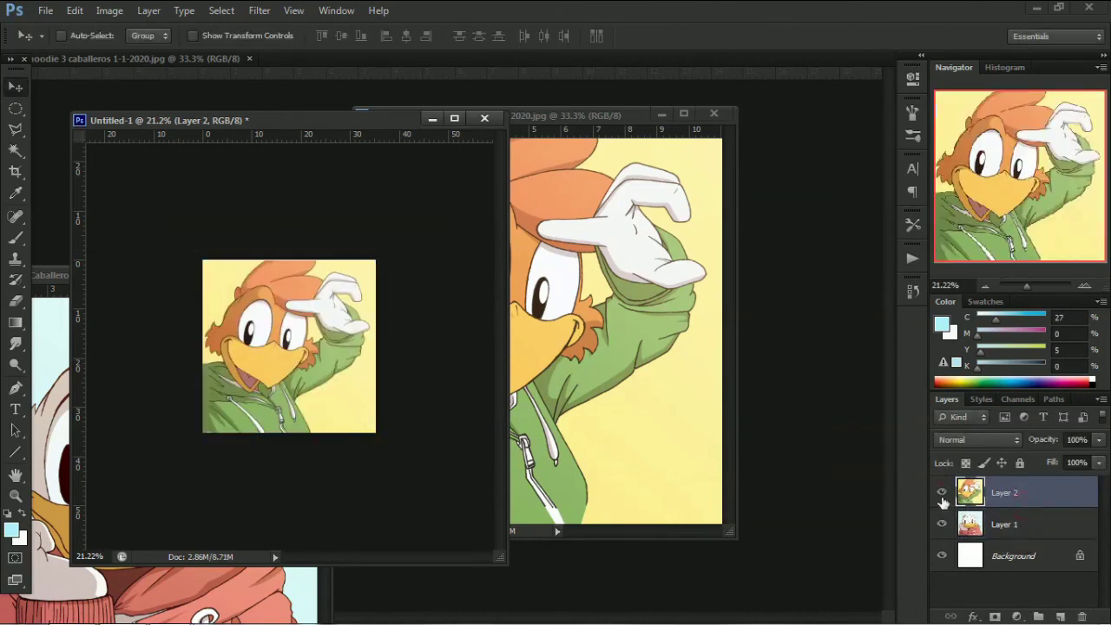
Copy the entire green parrot image and paste it as a new layer into the square document
click(571, 189)
key(ctrl+a)
key(ctrl+c)
click(287, 348)
key(ctrl+v)
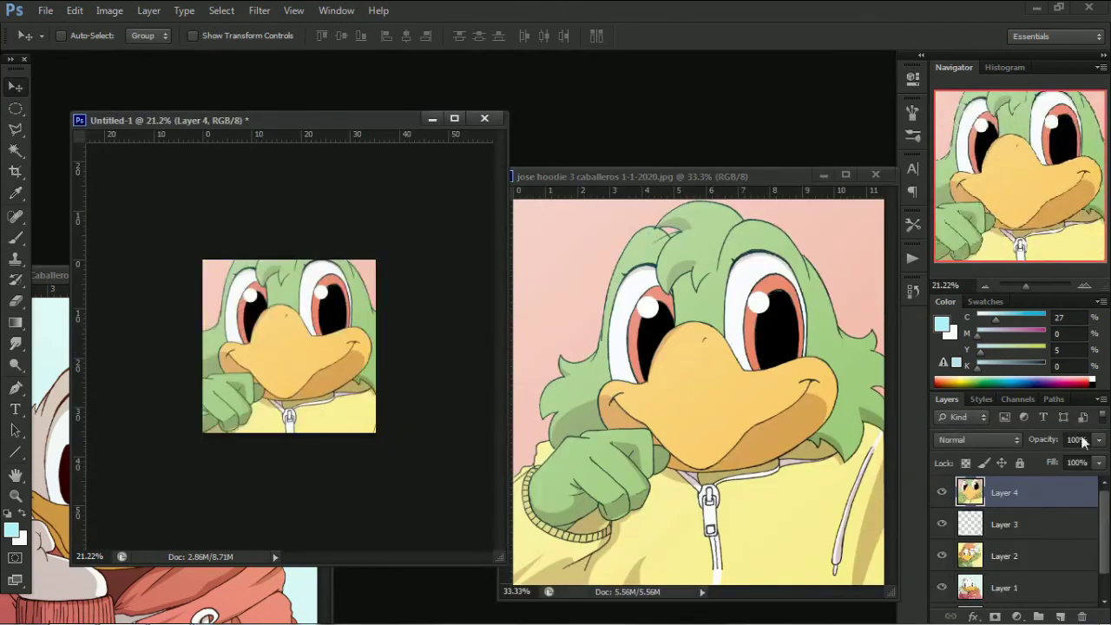
Scale the parrot layer down at 50% opacity to fit the square canvas, and restore its opacity to 100%
key(ctrl+t)
drag(162, 217, 201, 261)
drag(400, 472, 376, 441)
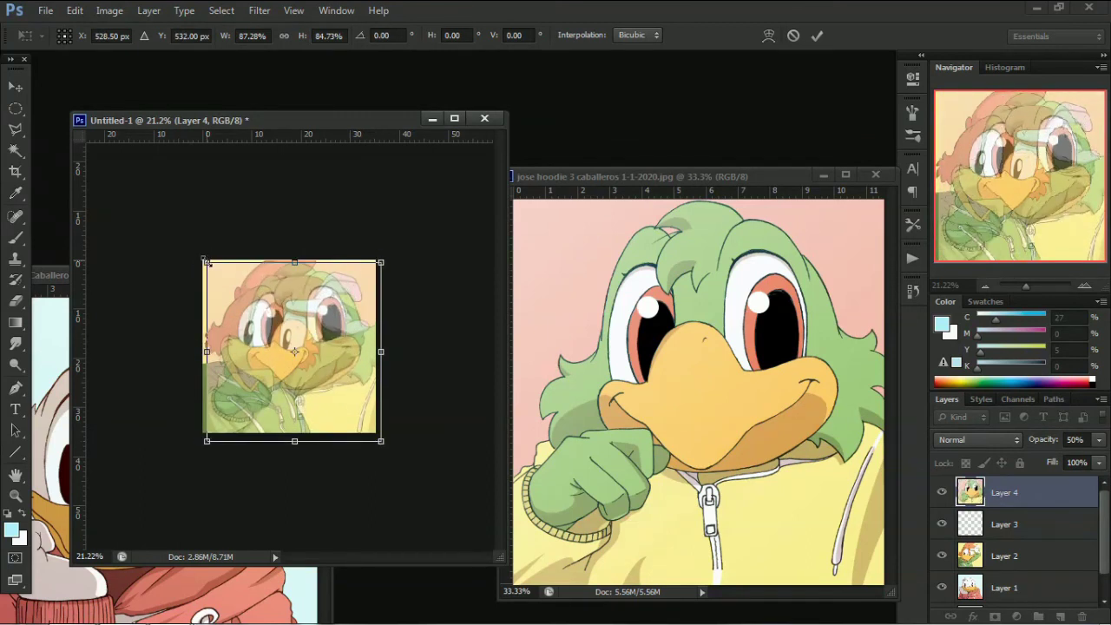
key(Return)
key(ctrl+t)
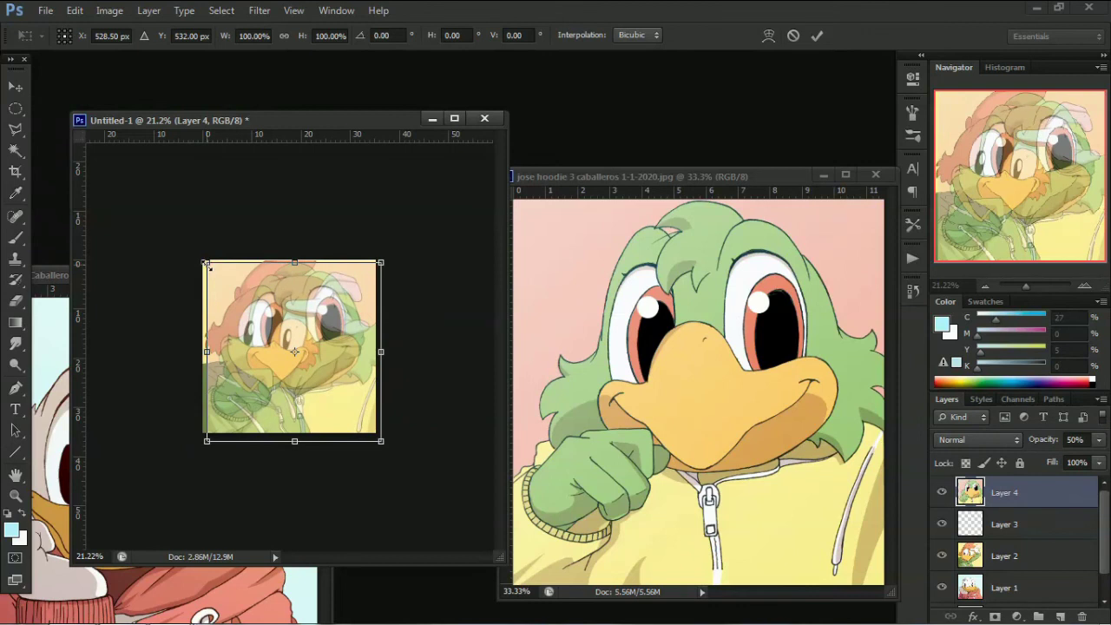
key(Return)
key(0)
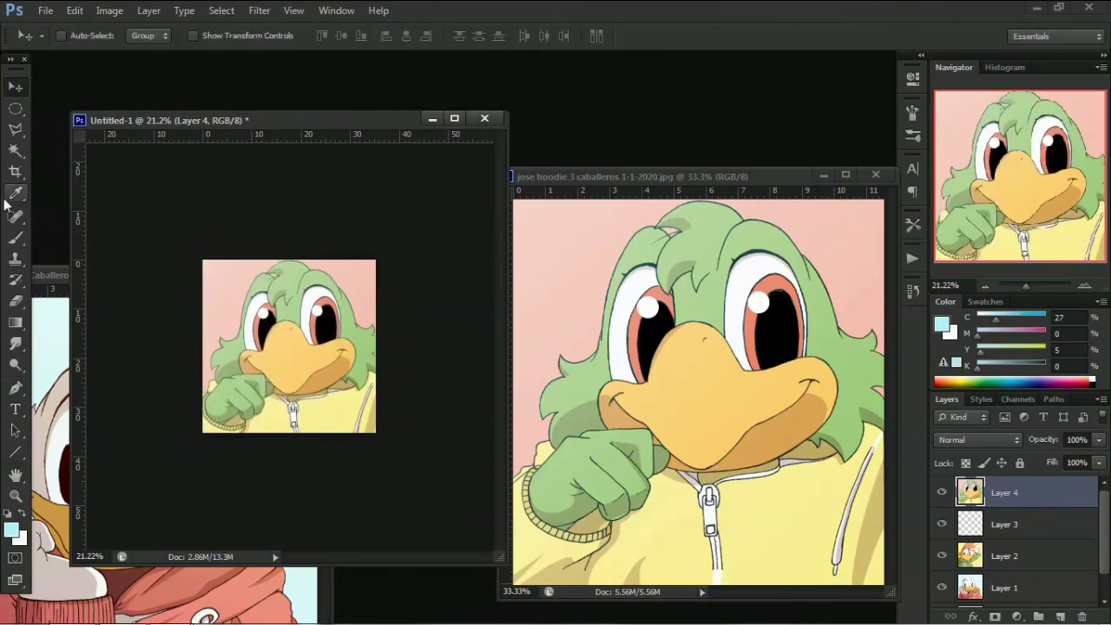
Hide and show the parrot layer repeatedly to compare its fit on the square canvas with the rooster layer below
click(16, 496)
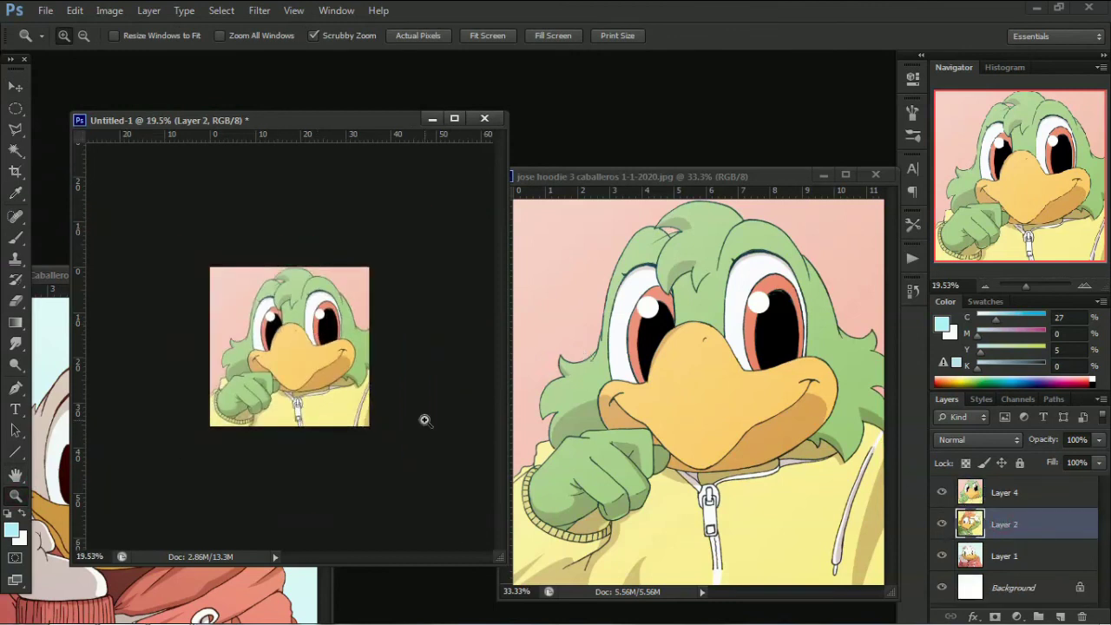
click(941, 492)
click(942, 492)
click(942, 492)
click(942, 492)
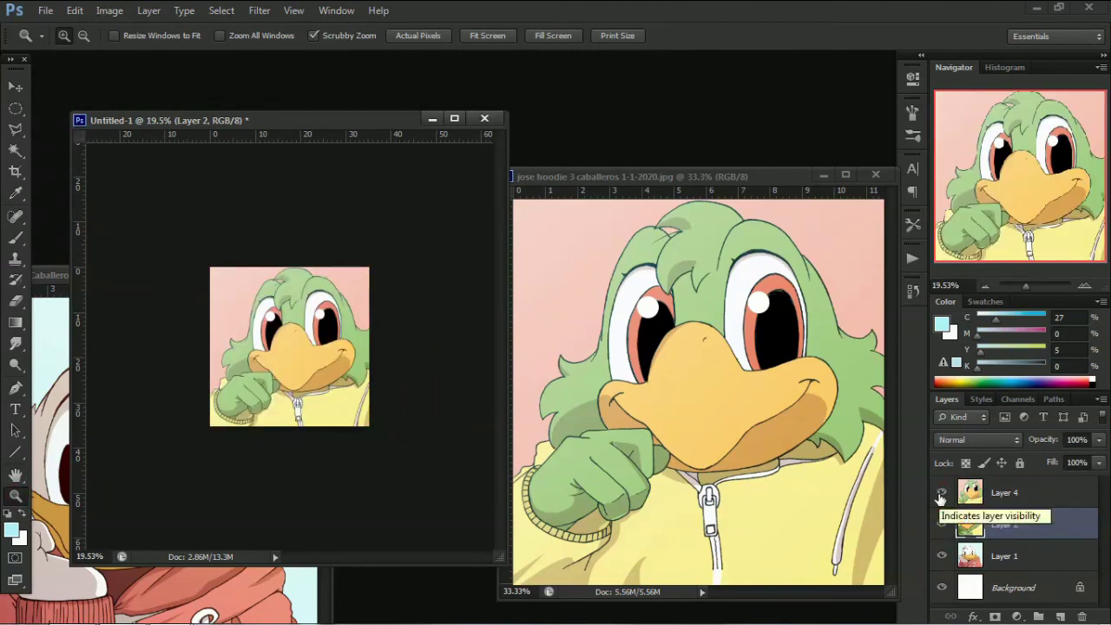